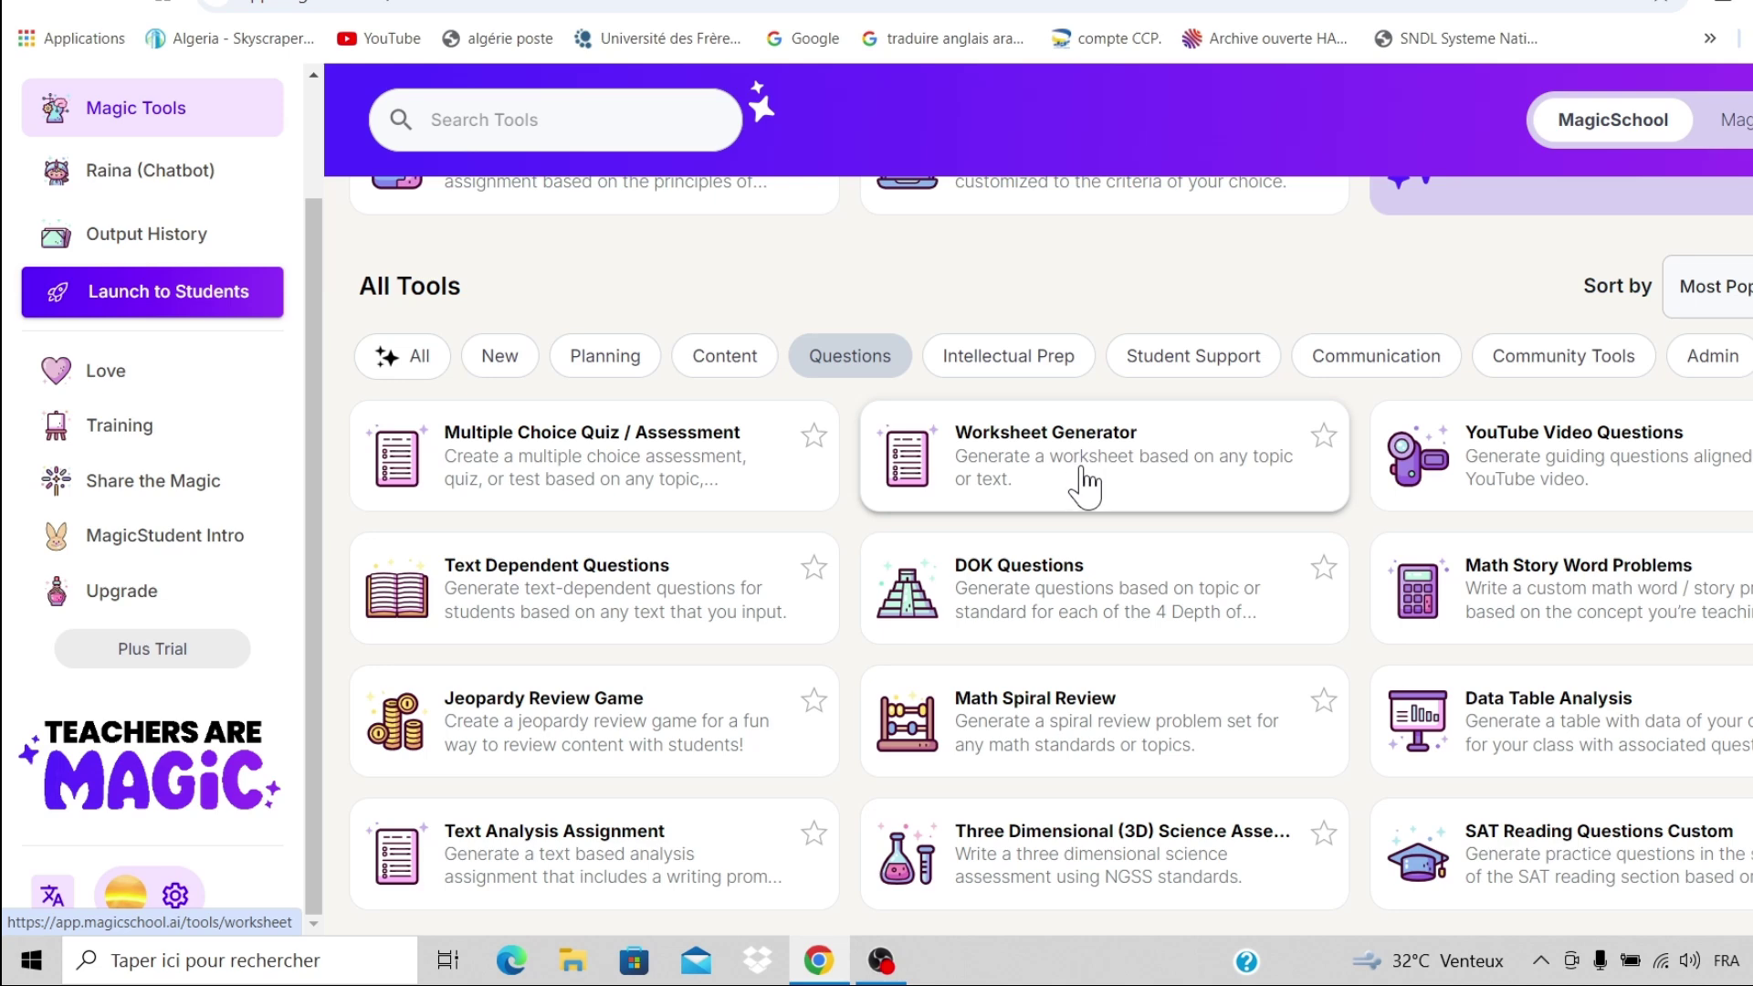
Show all tool categories, browse the tool list, and open the YouTube Video Summarizer from the recommendations
{"action": "left_click", "coordinate": [427, 363]}
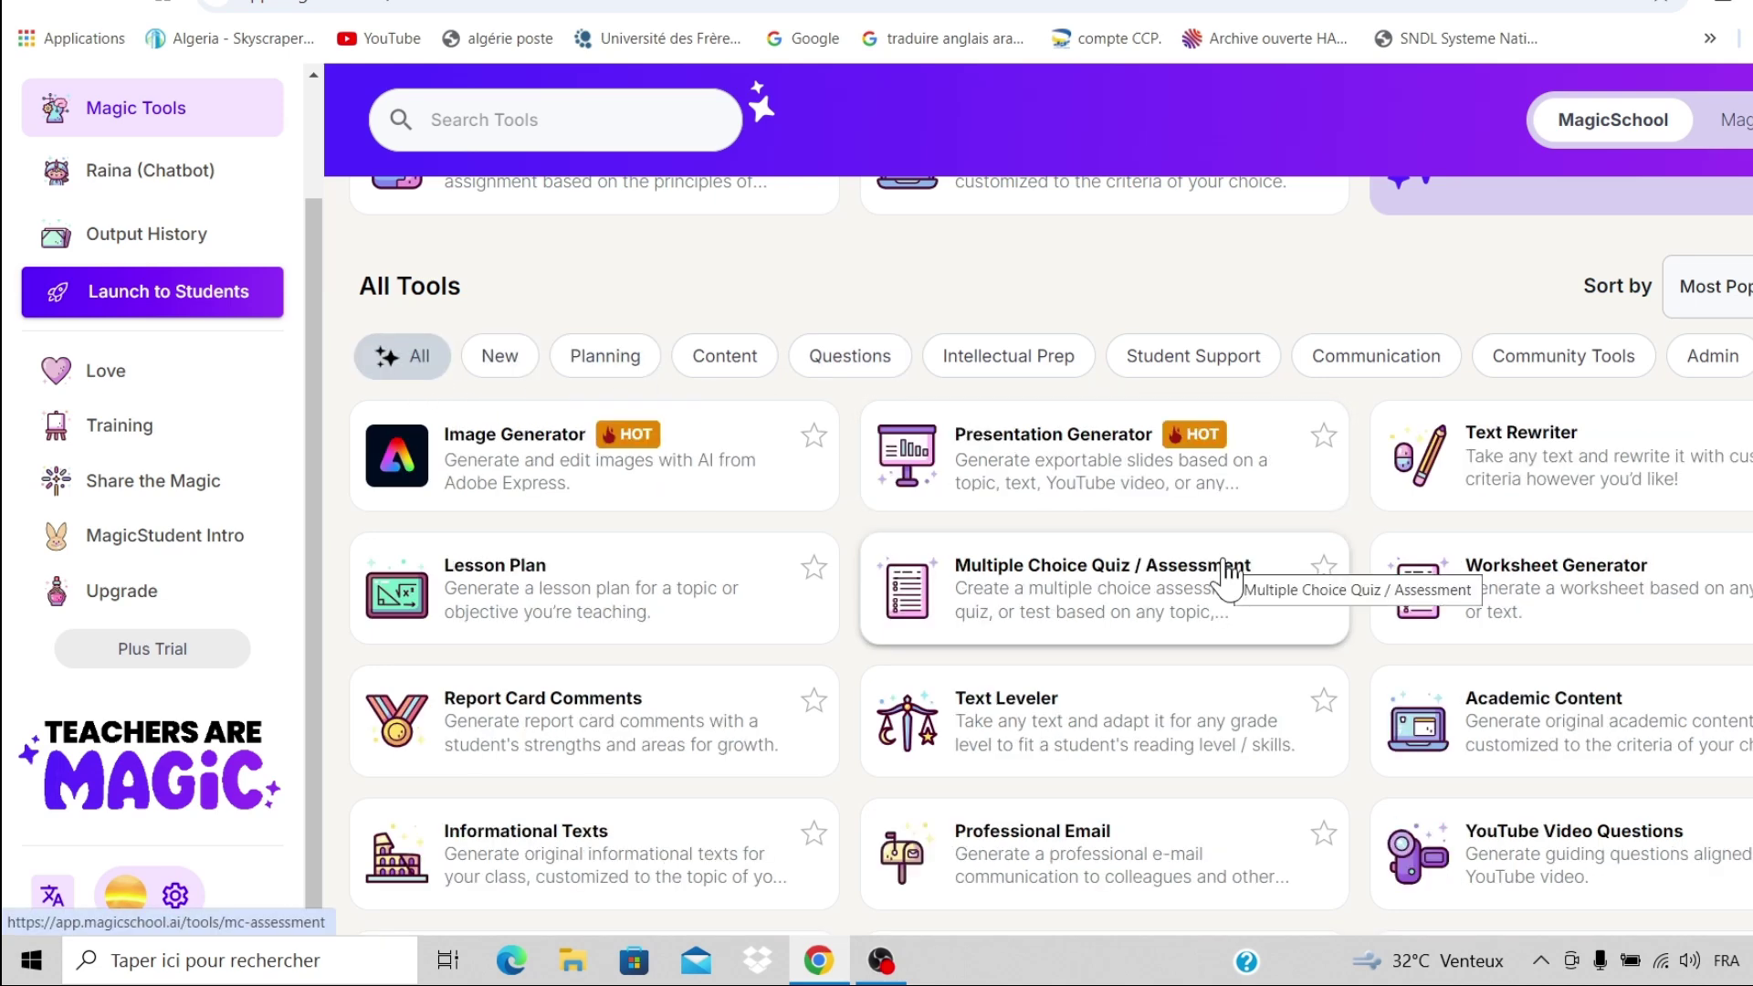
{"action": "scroll", "coordinate": [1228, 575], "scroll_direction": "down", "scroll_amount": 15}
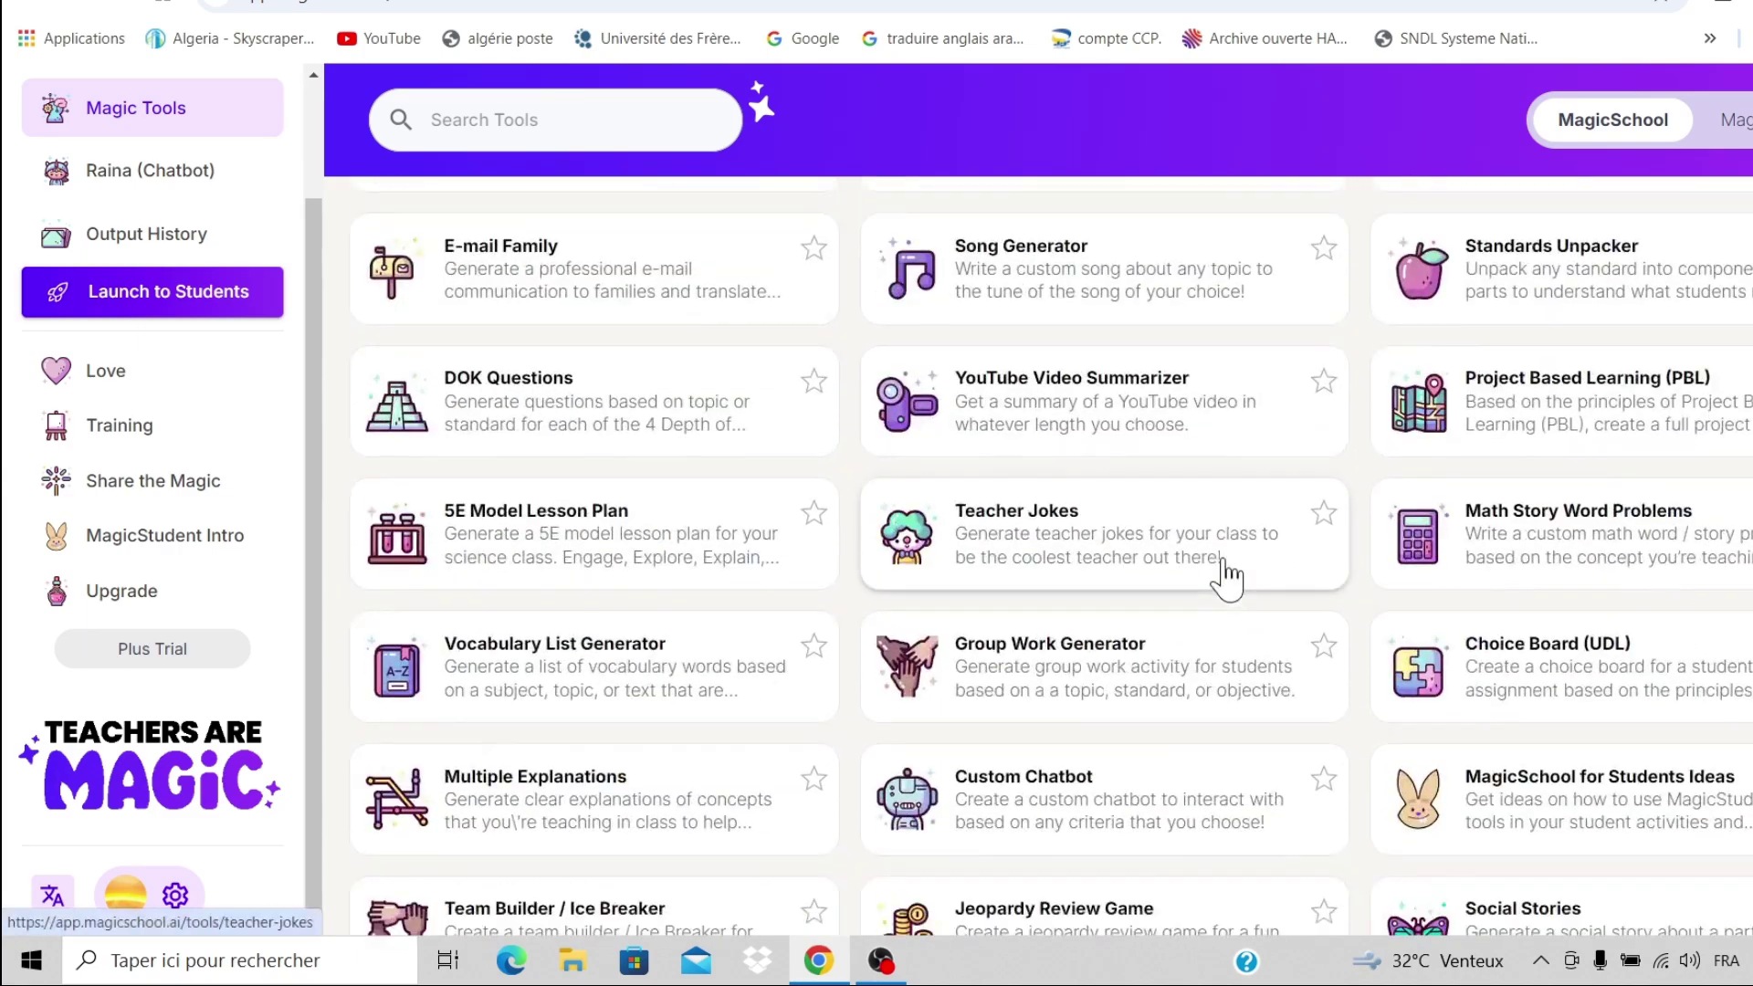
{"action": "scroll", "coordinate": [1228, 575], "scroll_direction": "down", "scroll_amount": 15}
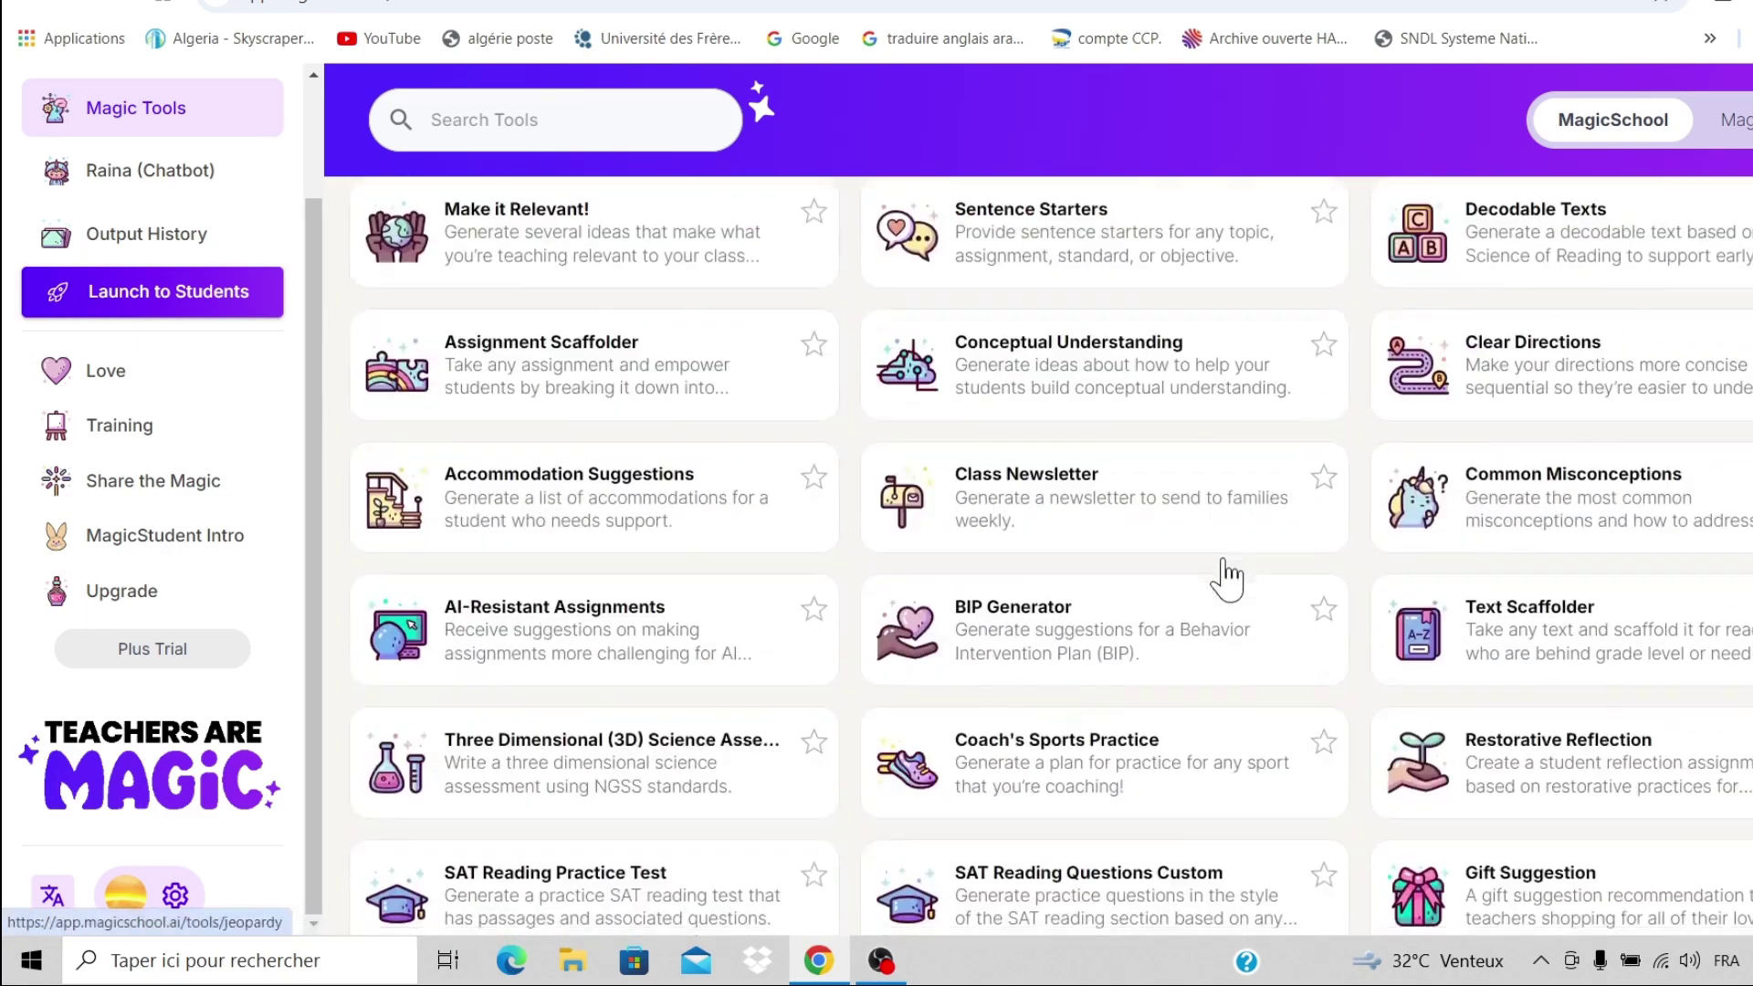
{"action": "scroll", "coordinate": [1229, 576], "scroll_direction": "up", "scroll_amount": 15}
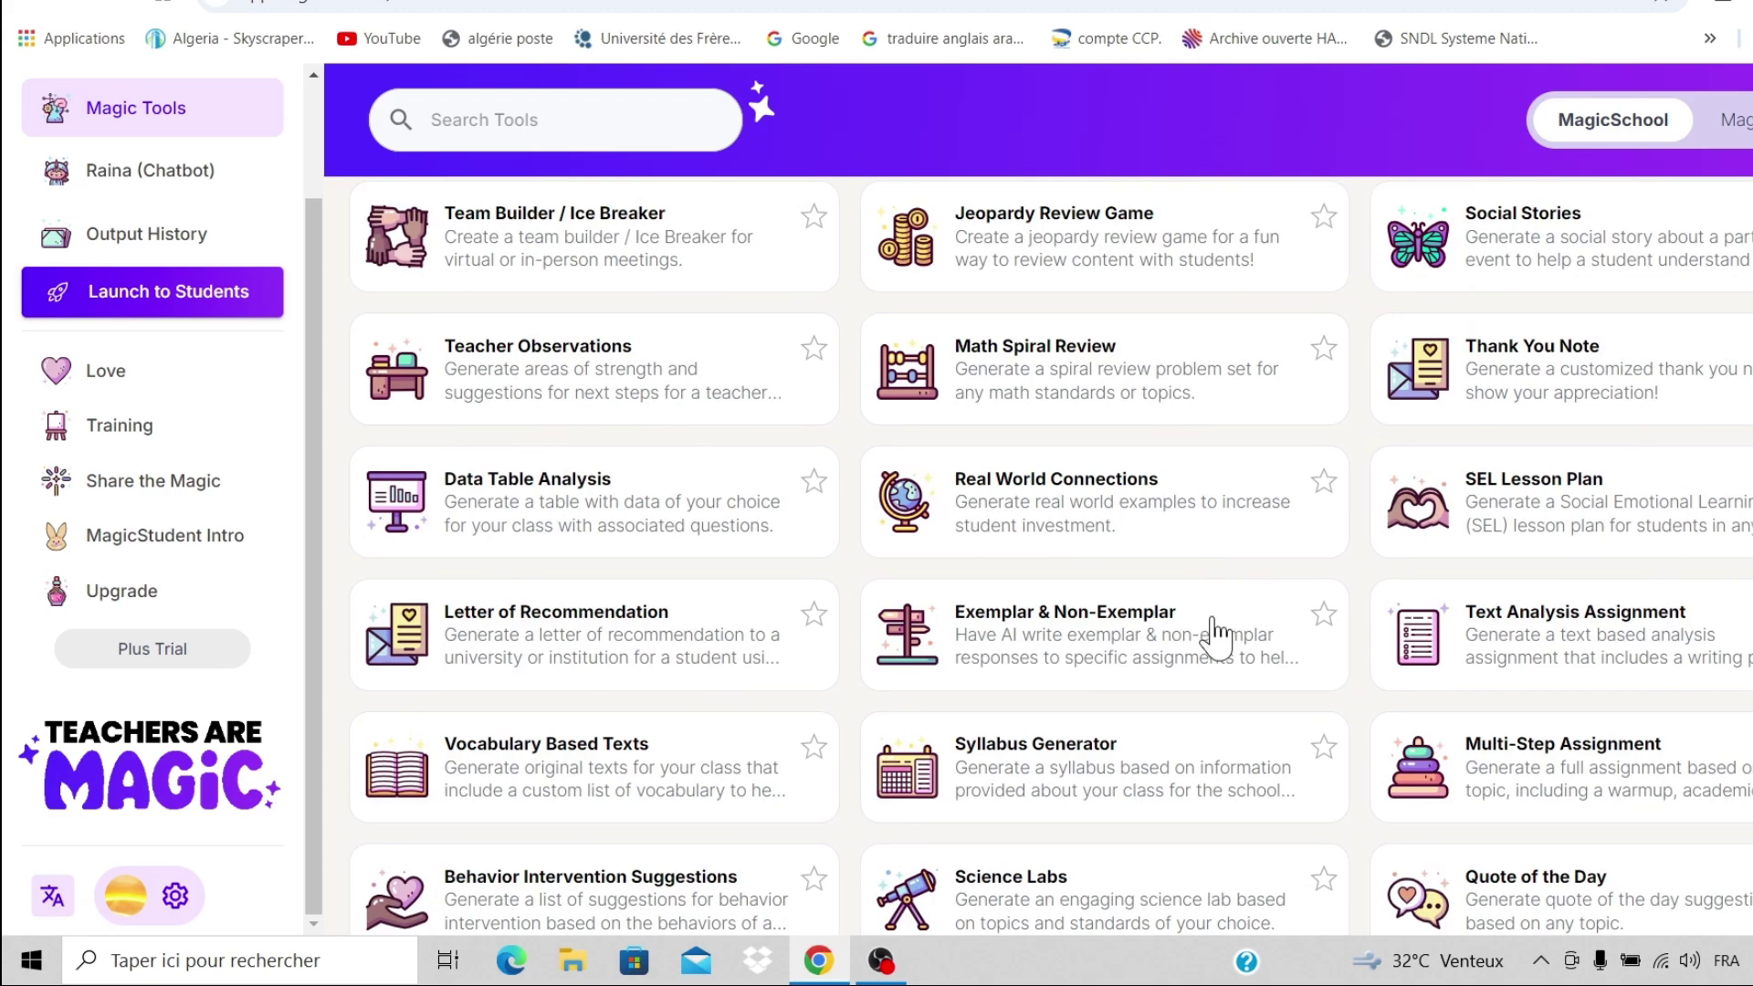
{"action": "scroll", "coordinate": [1214, 634], "scroll_direction": "up", "scroll_amount": 13}
{"action": "scroll", "coordinate": [1214, 634], "scroll_direction": "up", "scroll_amount": 9}
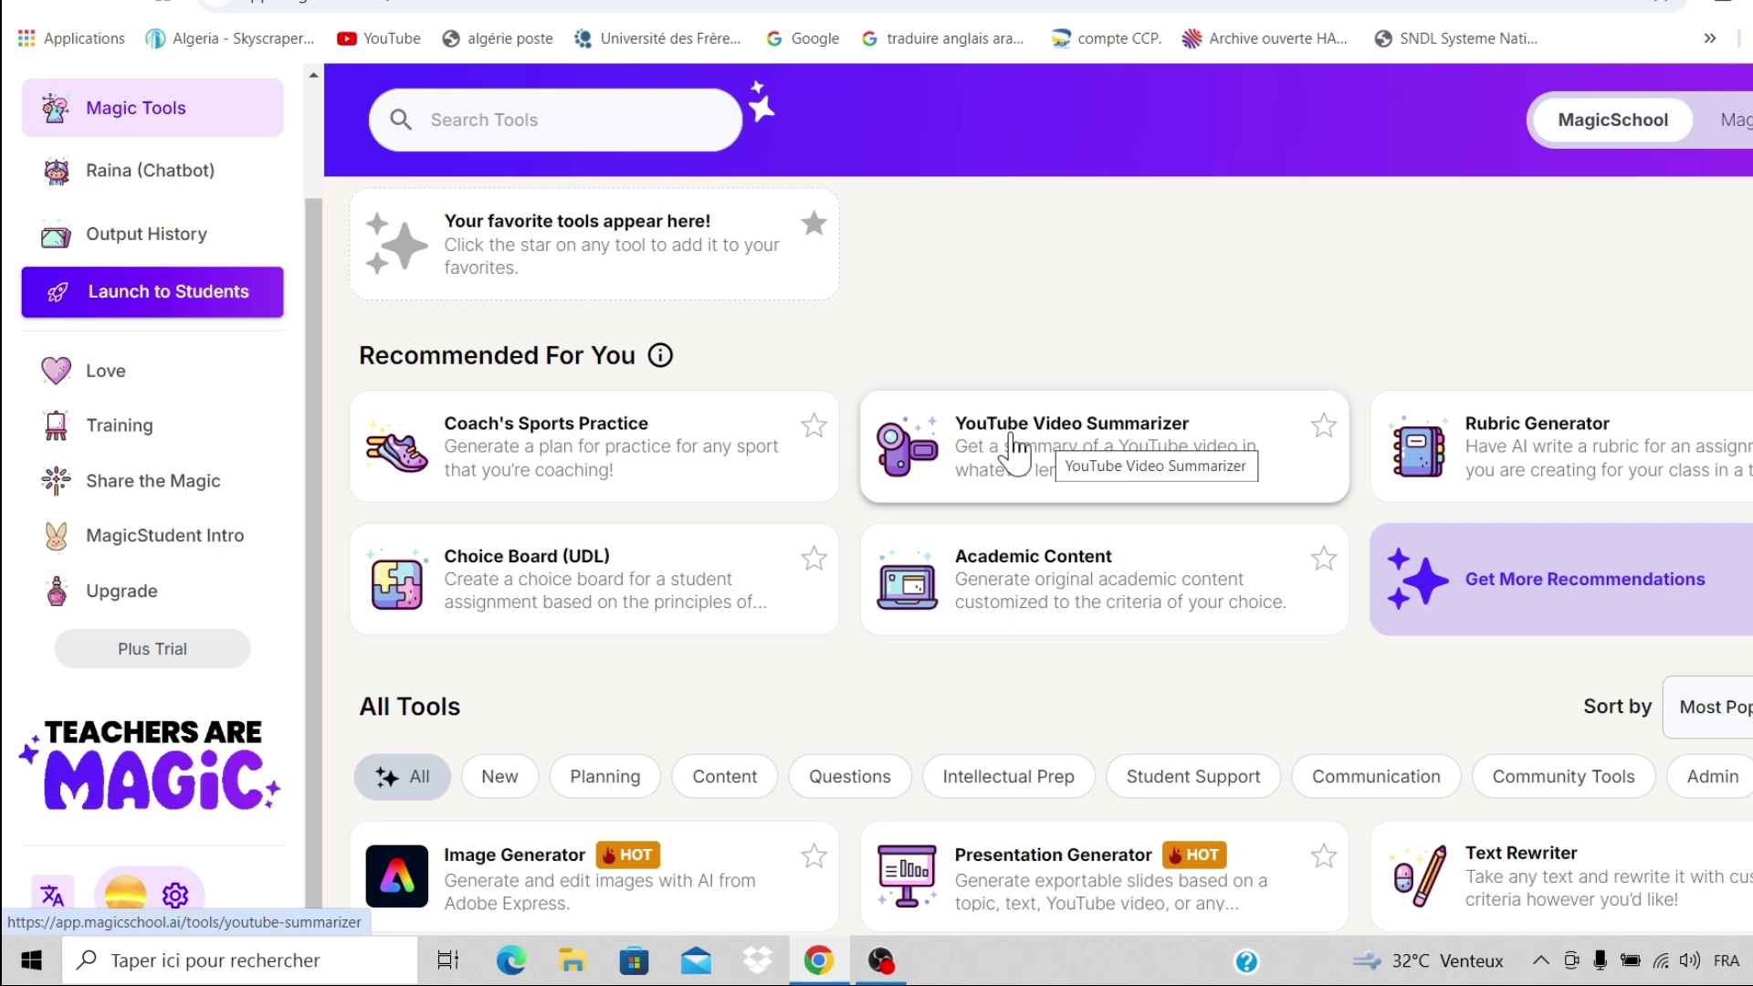
{"action": "left_click", "coordinate": [1015, 452]}
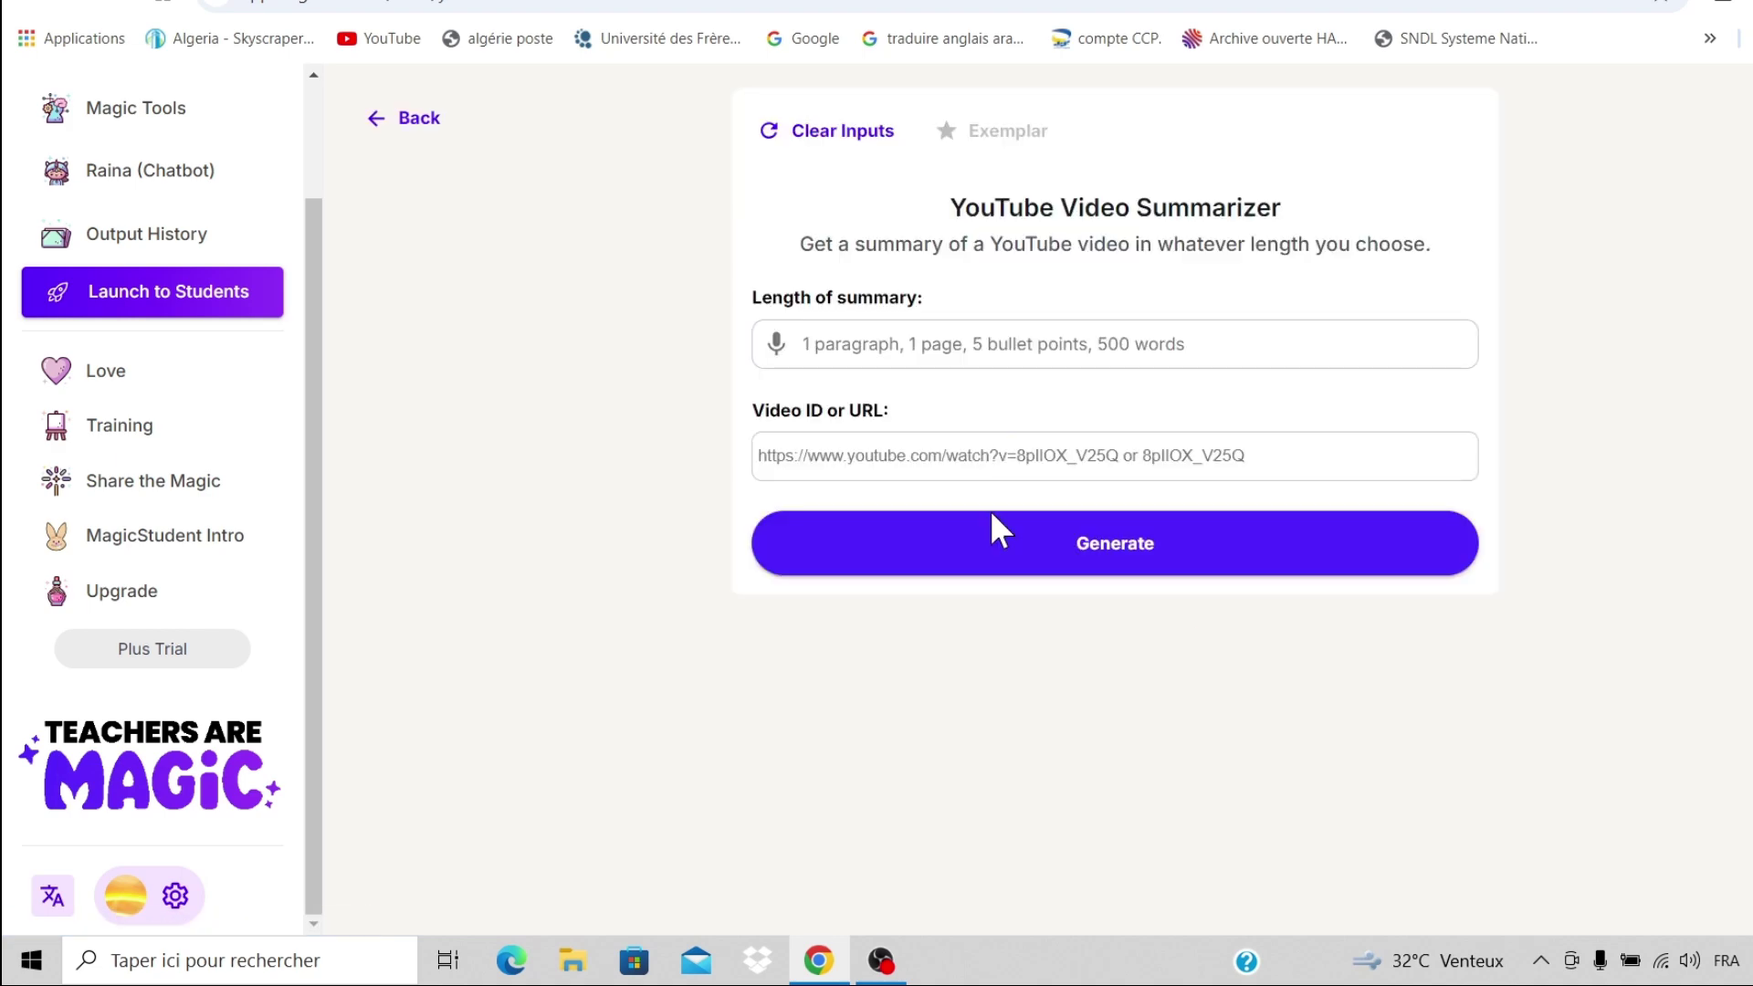
Copy the URL of the YouTube video "Transformer texte en Image, AI Gratuit" and paste it as the summarizer's video URL
{"action": "left_click", "coordinate": [1010, 456]}
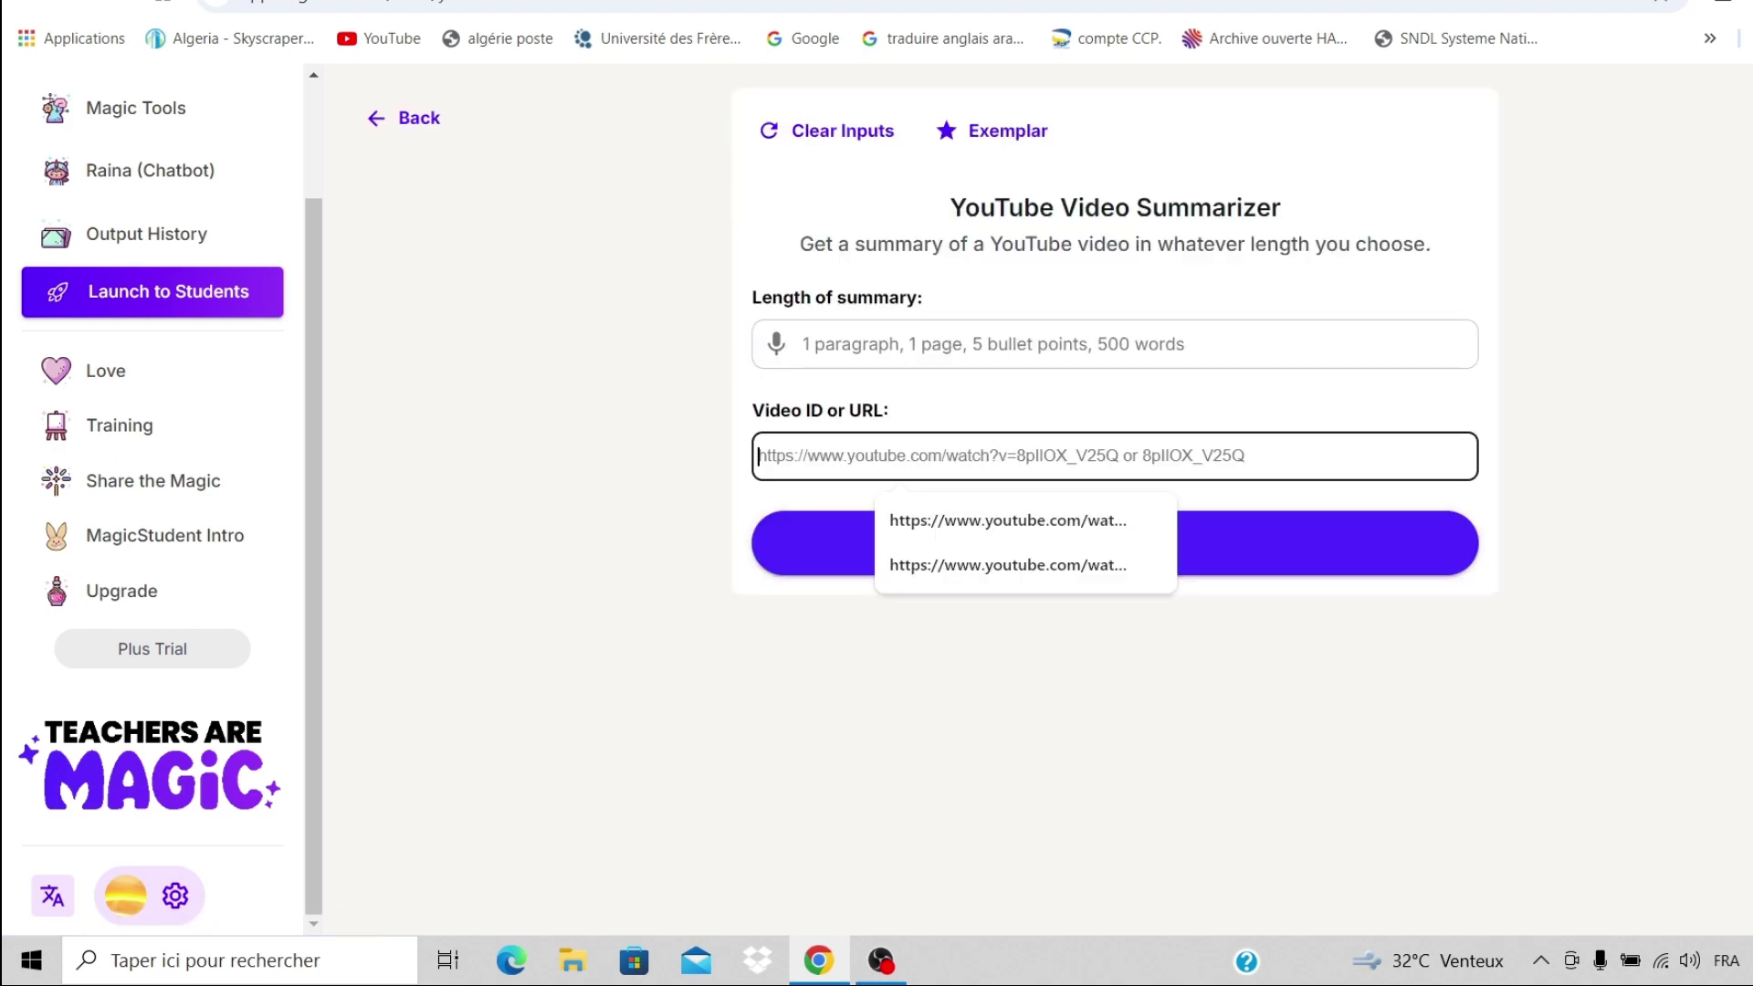
{"action": "left_click", "coordinate": [694, 2]}
{"action": "right_click", "coordinate": [363, 4]}
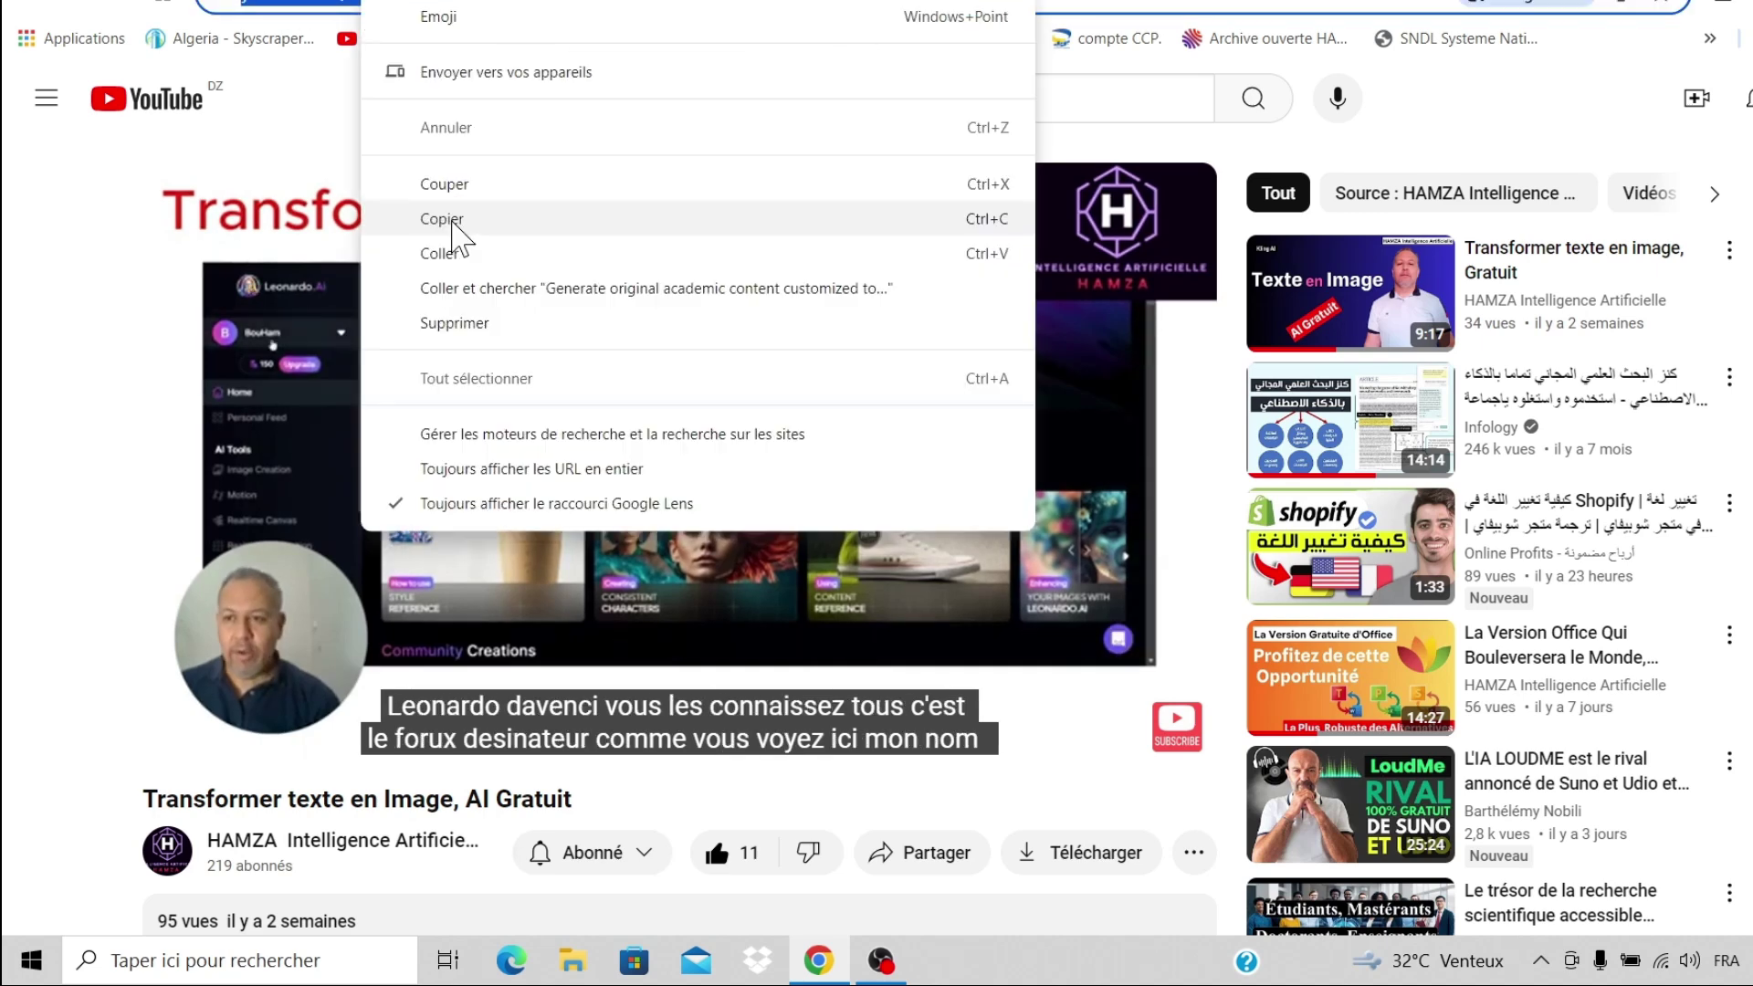
{"action": "left_click", "coordinate": [451, 221]}
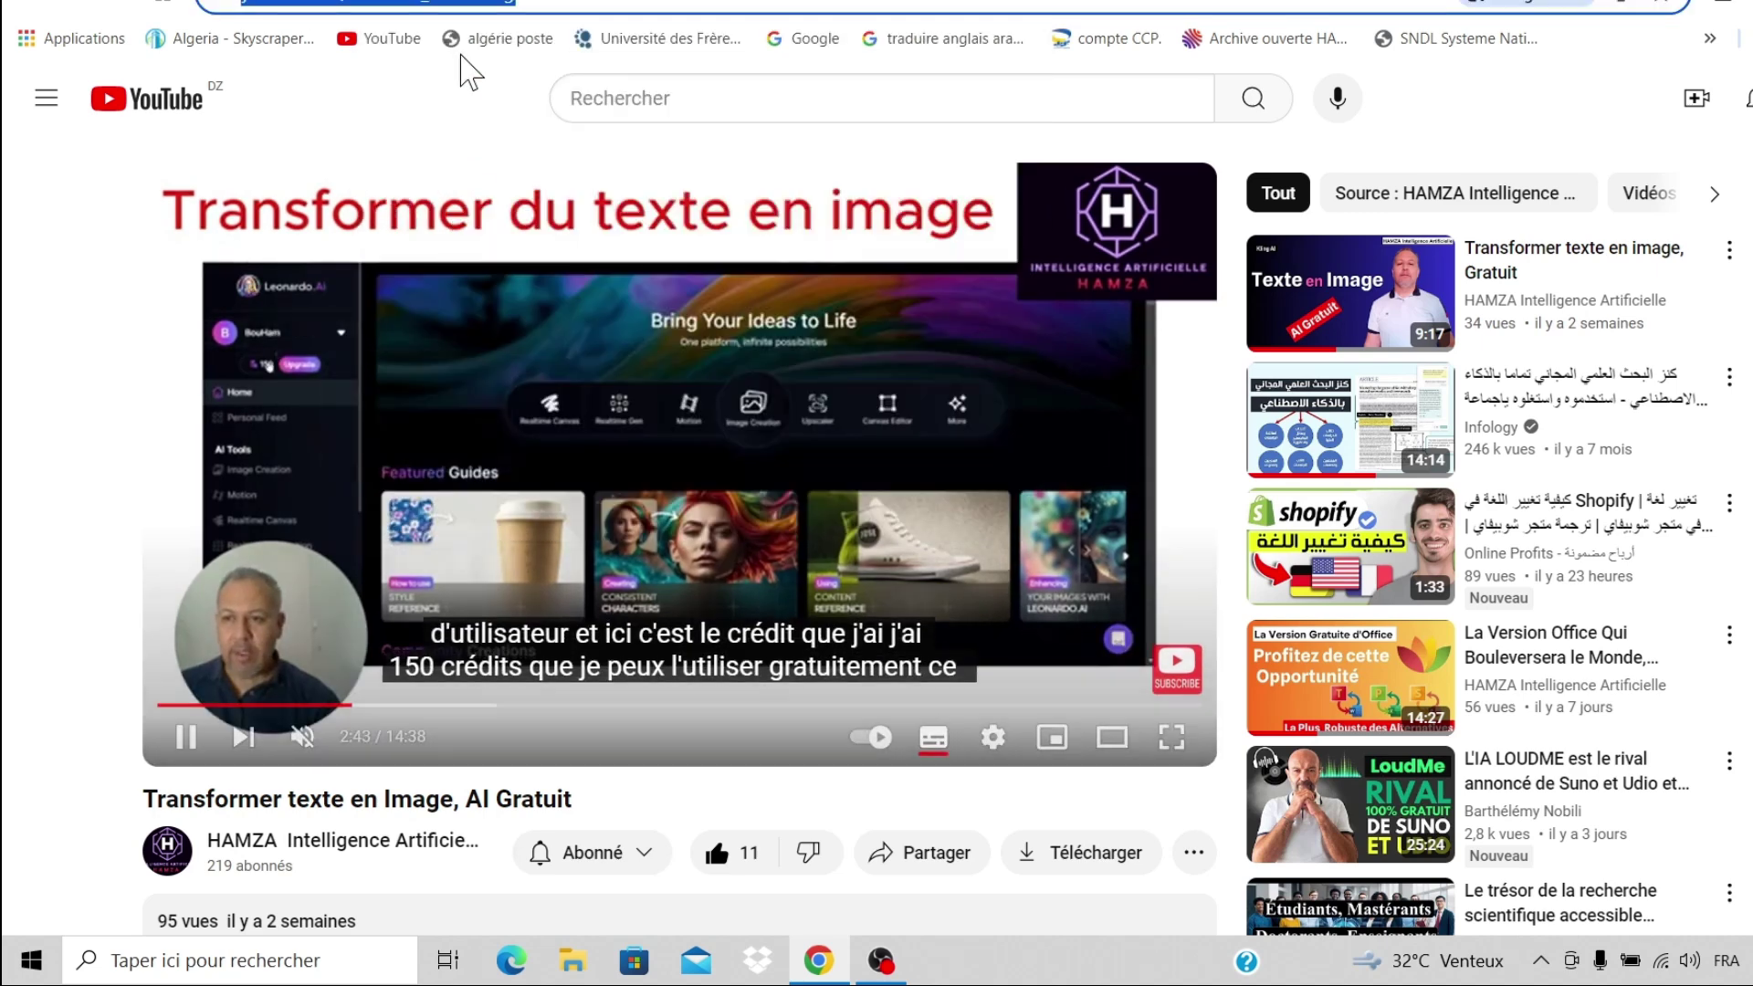
{"action": "key", "text": "ctrl+Tab"}
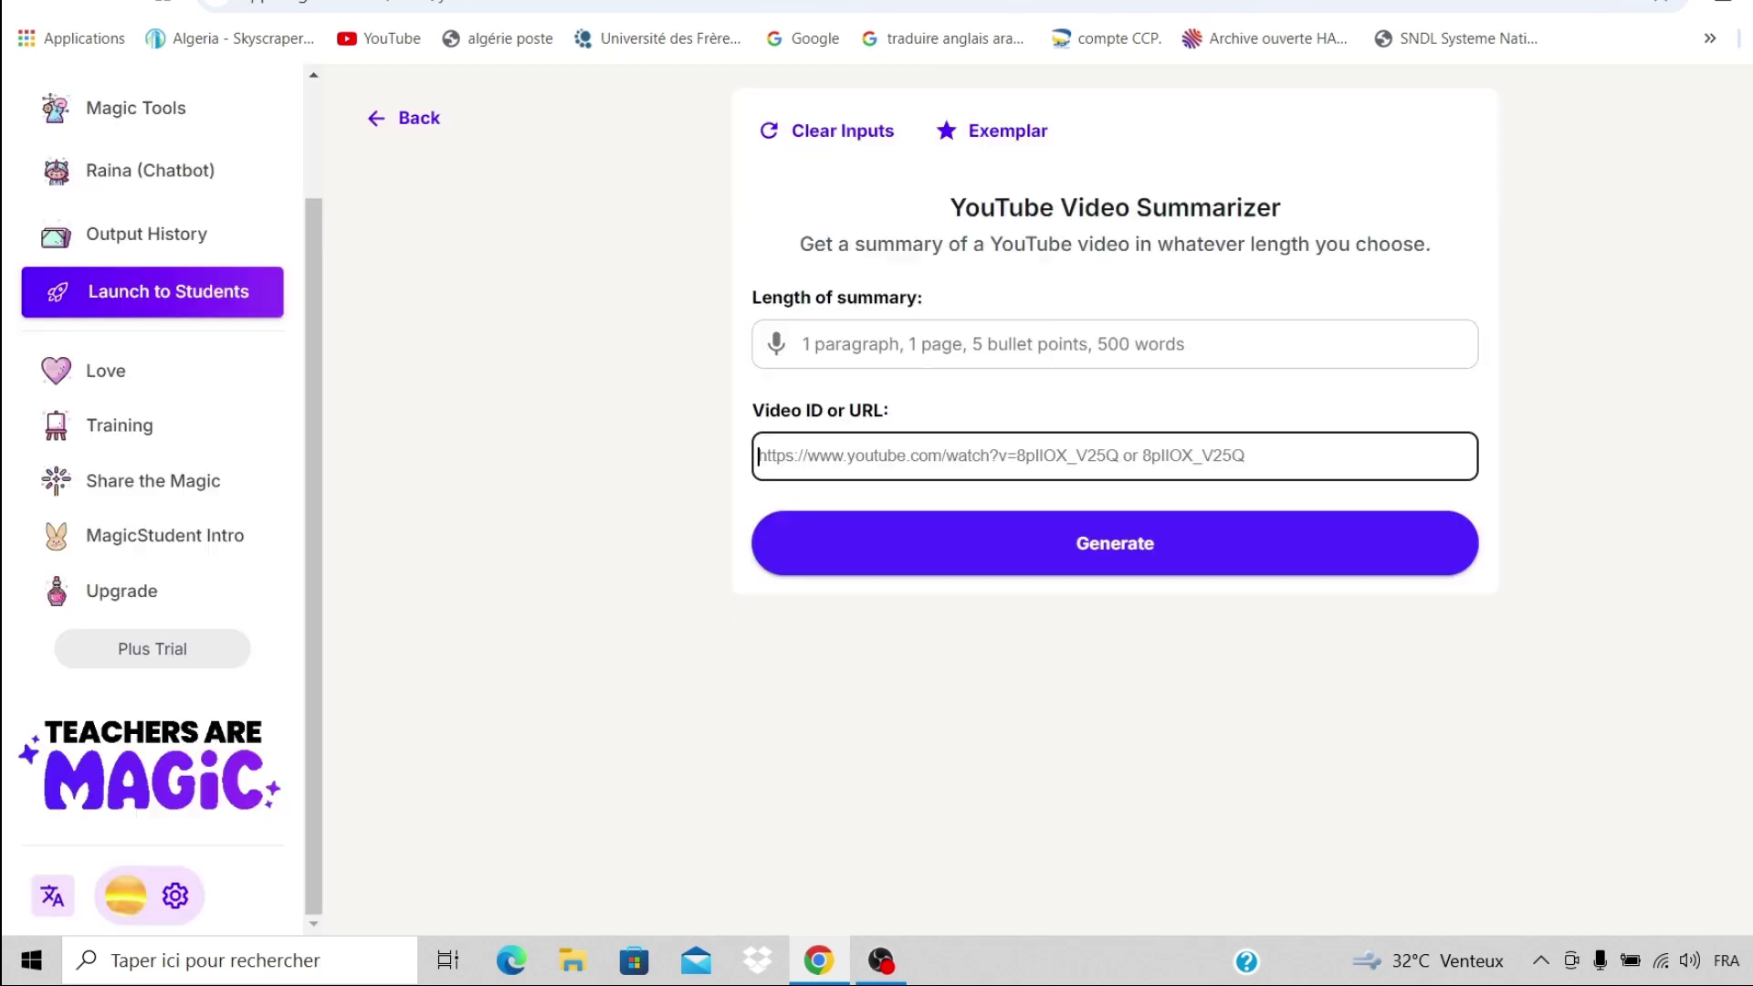
{"action": "left_click", "coordinate": [438, 3]}
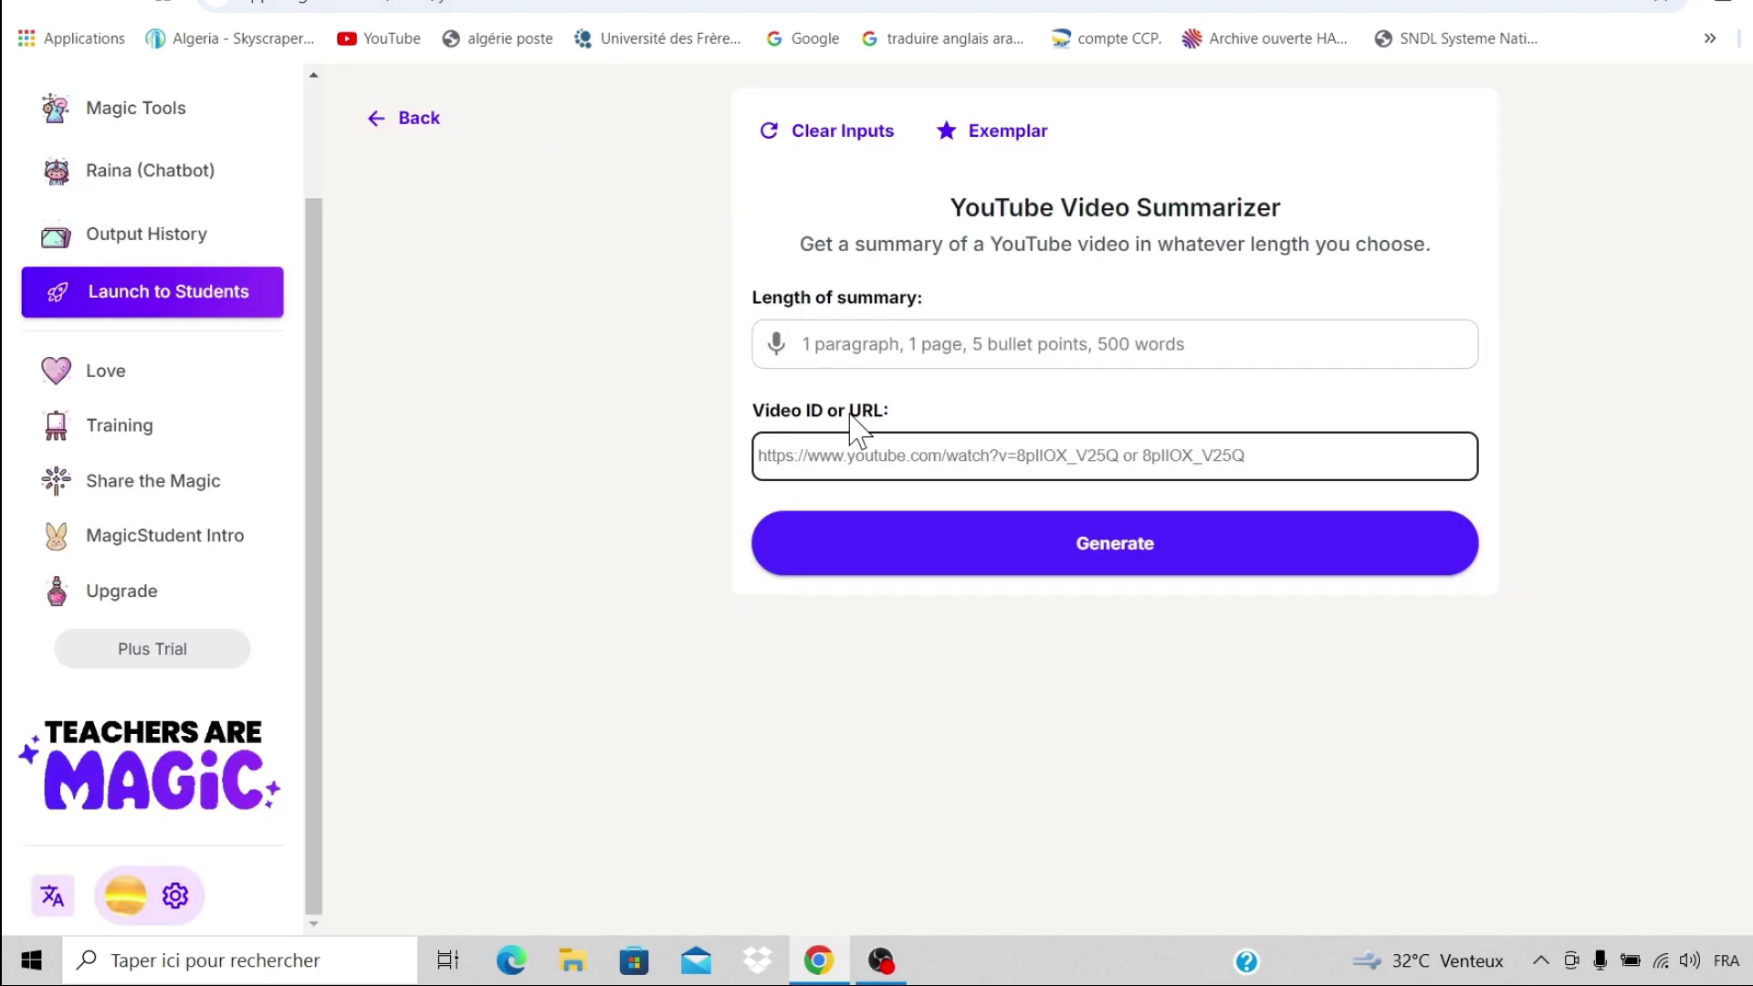
{"action": "right_click", "coordinate": [878, 452]}
{"action": "left_click", "coordinate": [922, 216]}
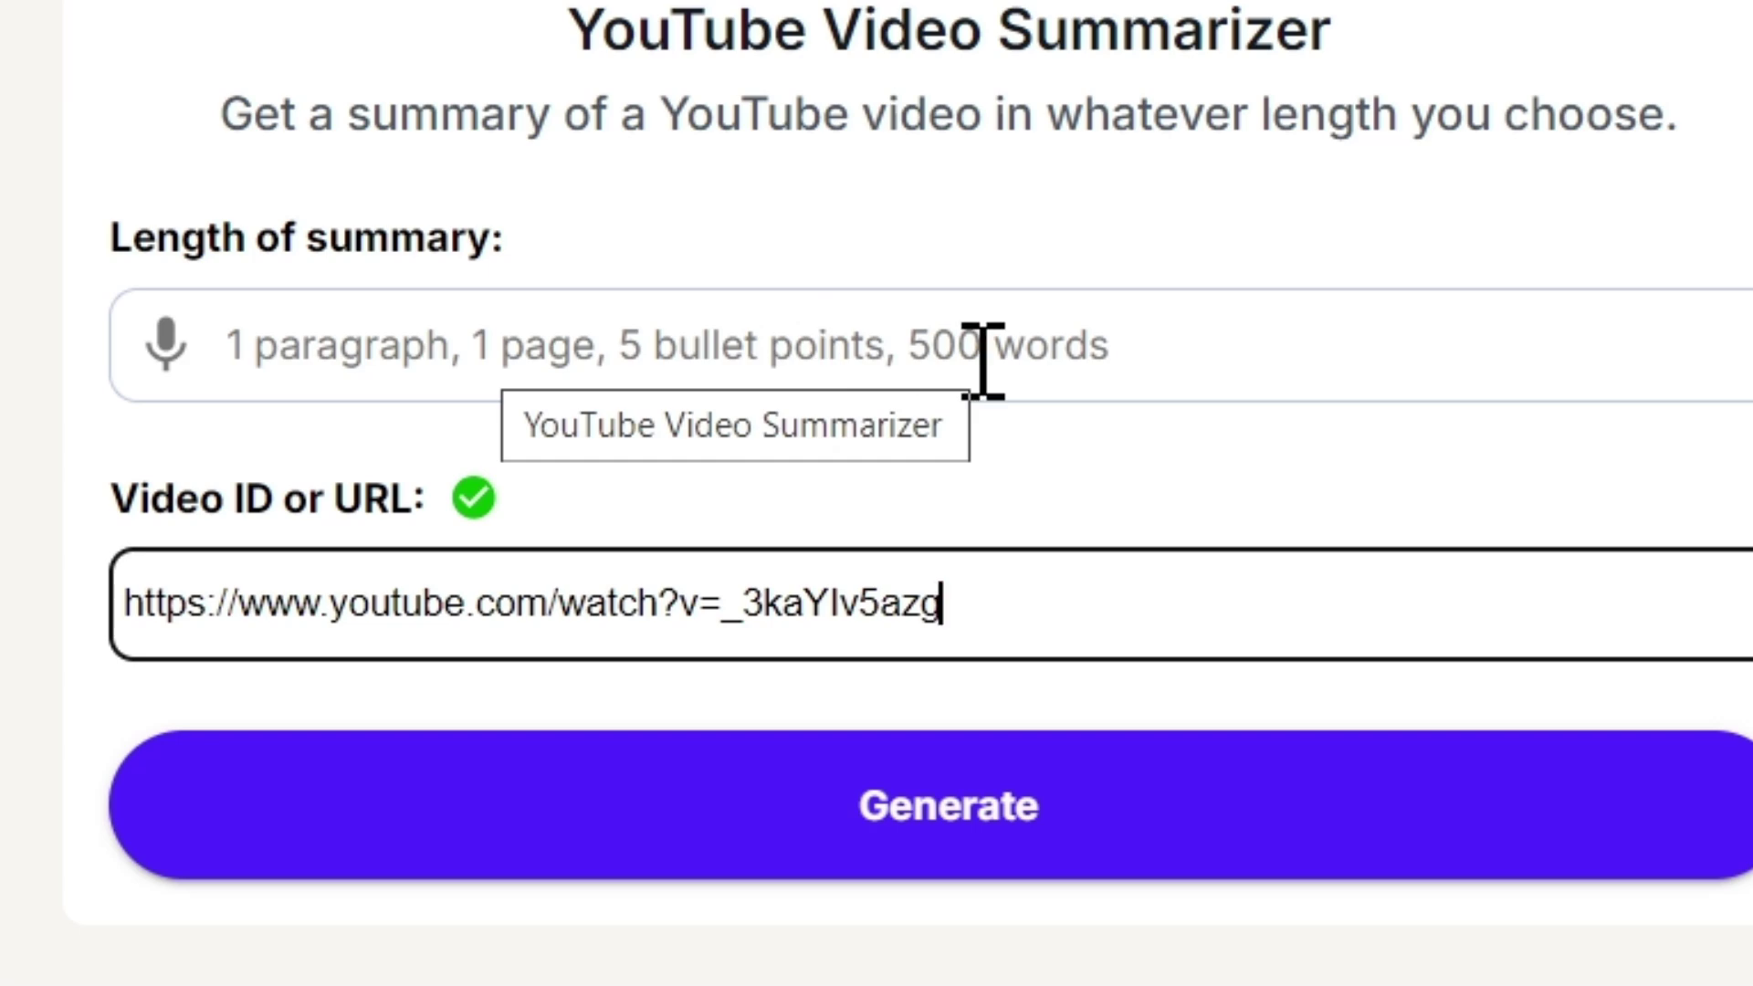
Set the summary length to "500 words" and generate the video summary
{"action": "left_click", "coordinate": [1031, 350]}
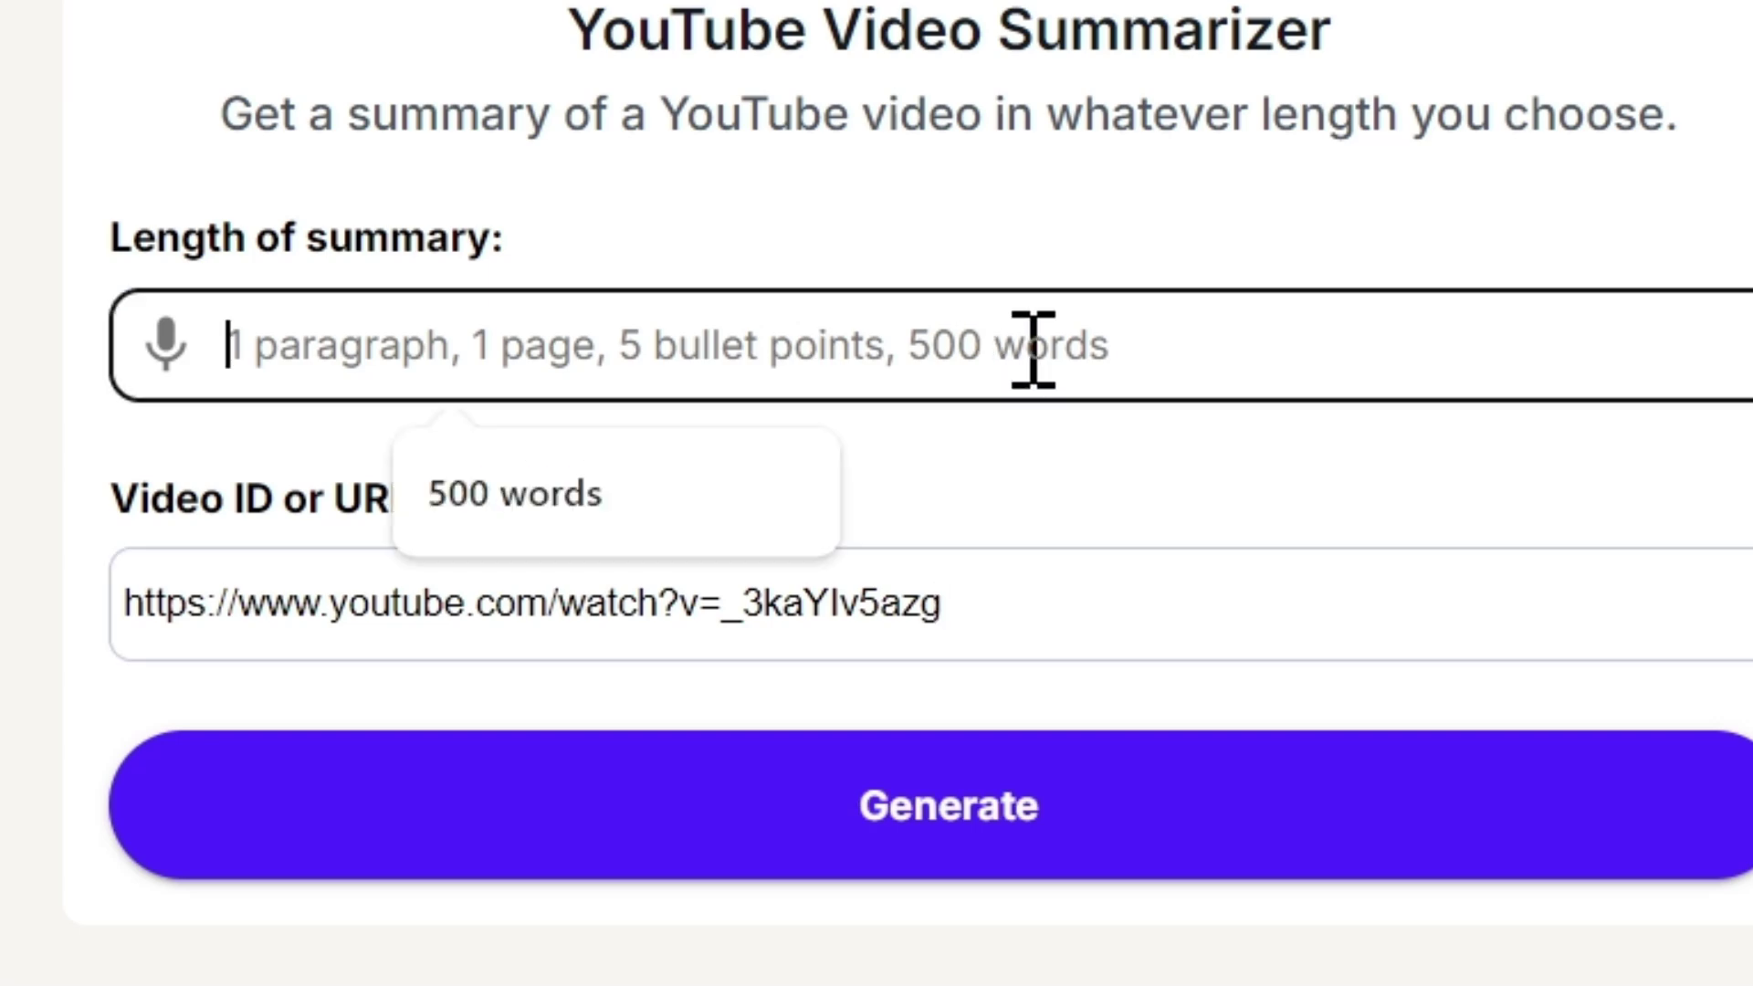
{"action": "type", "text": "500"}
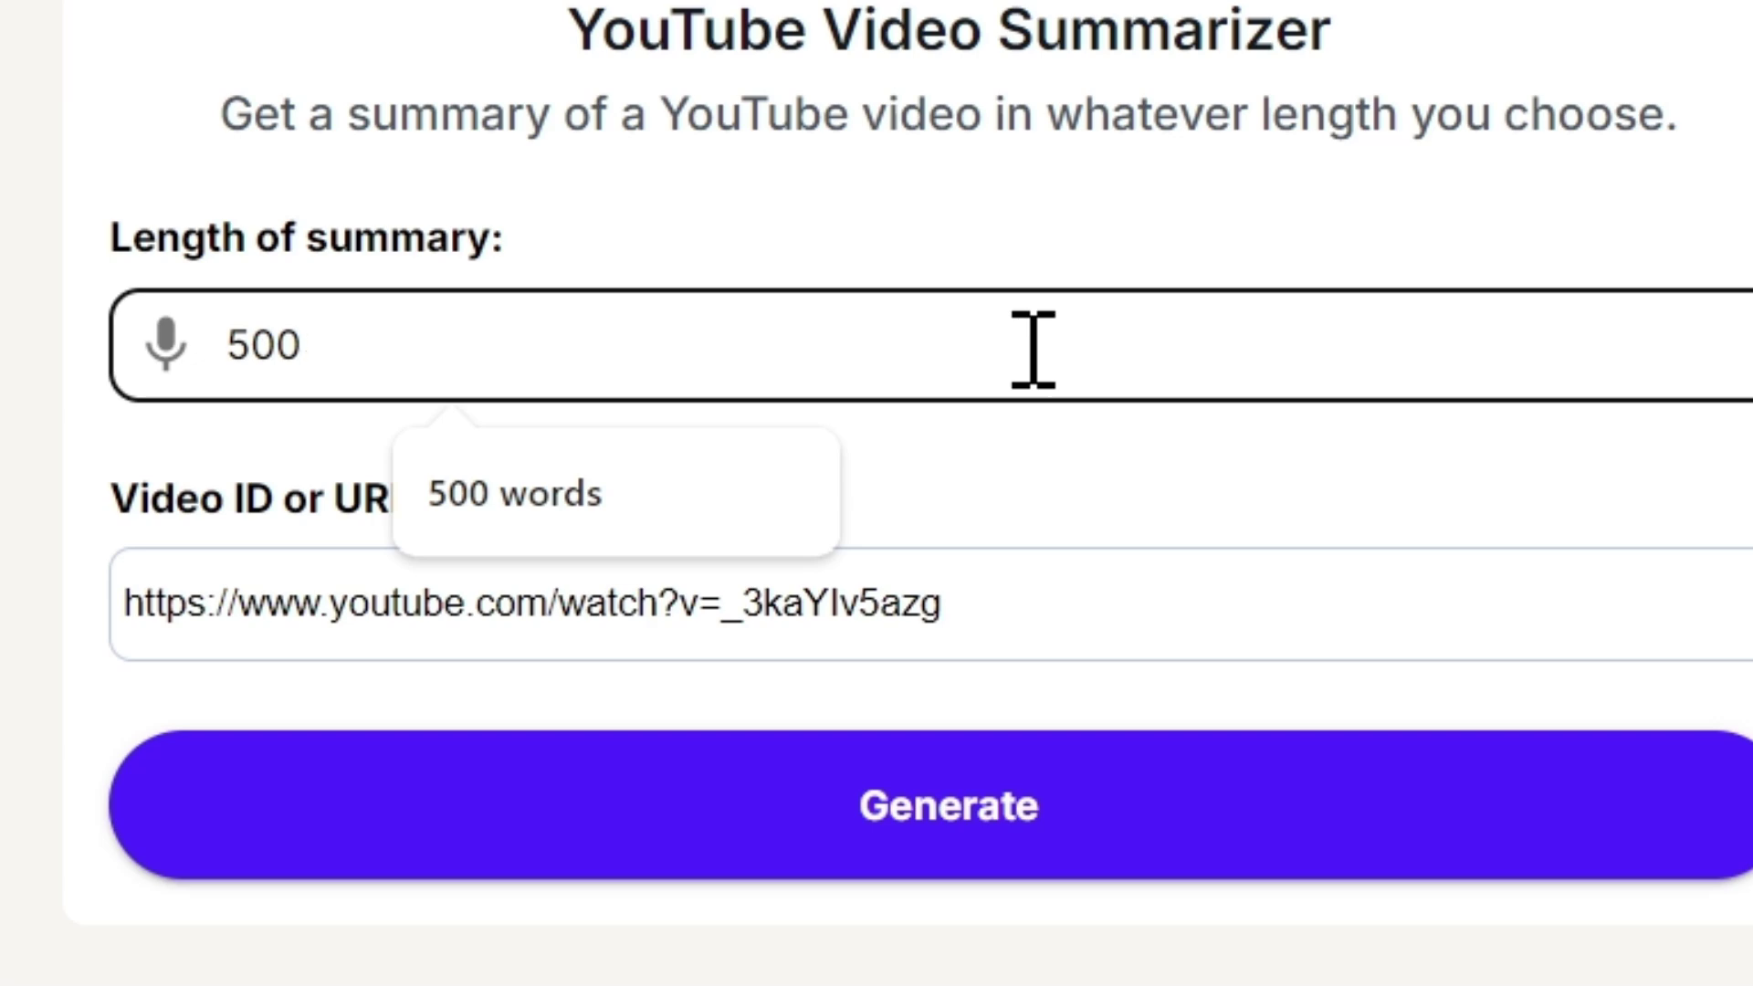
{"action": "type", "text": " words"}
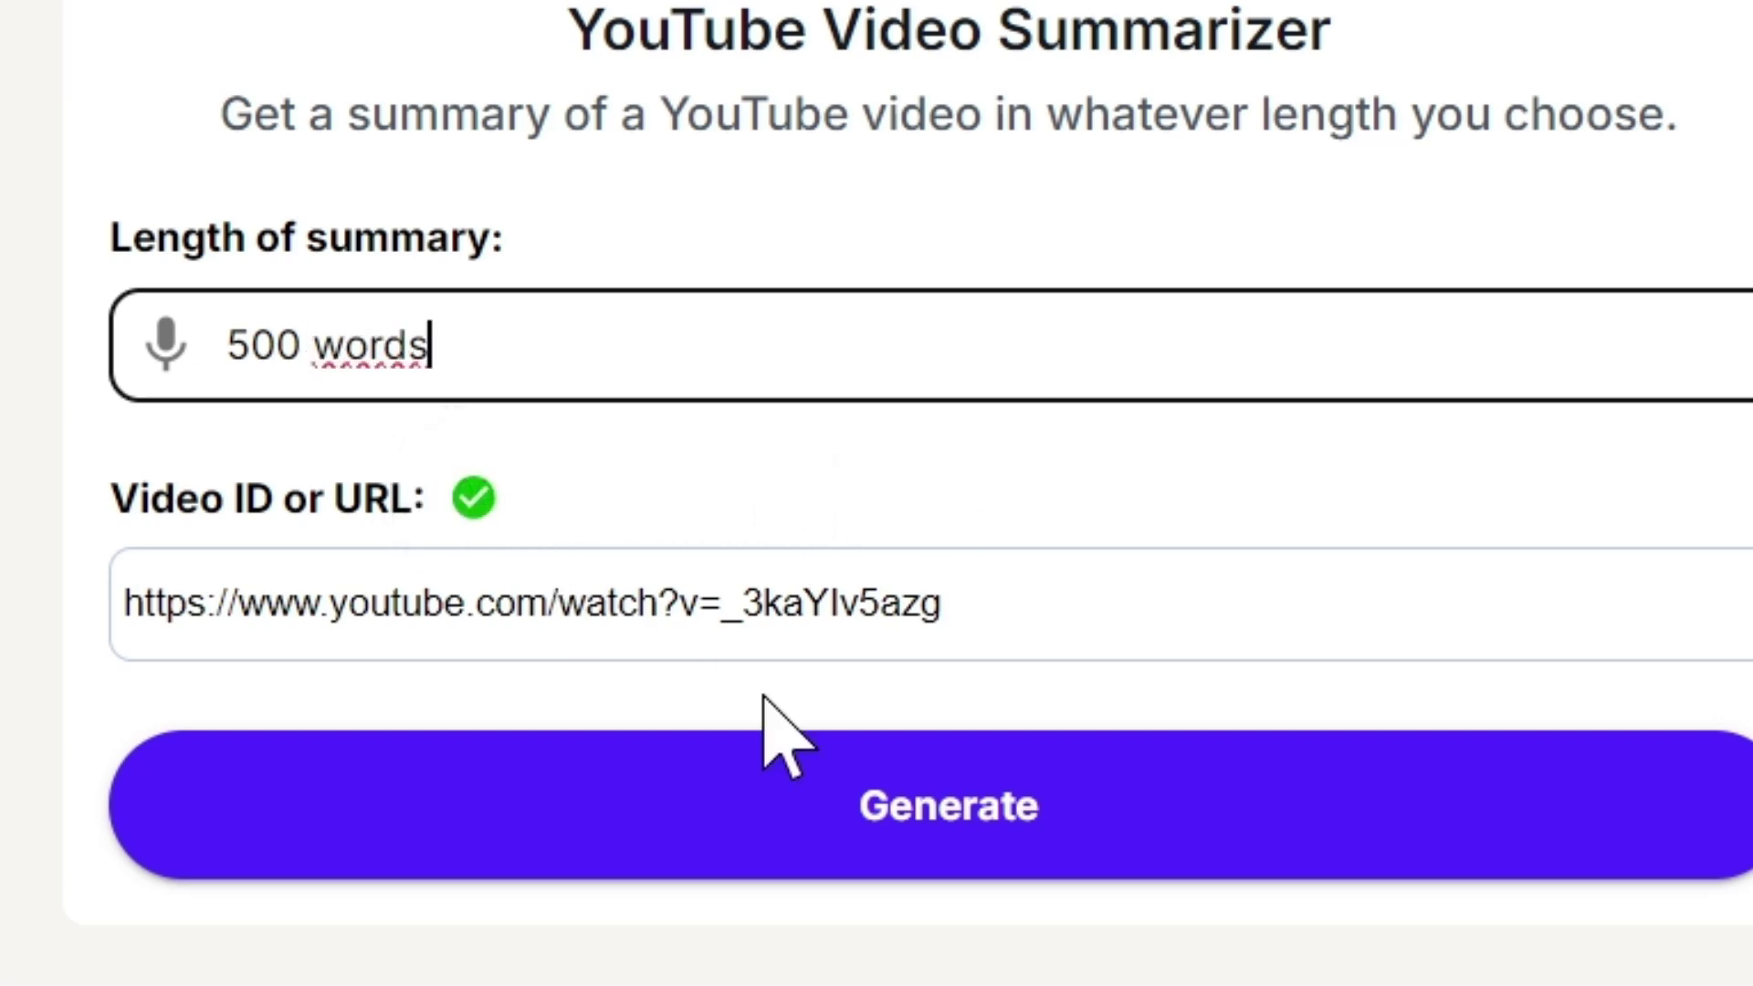
{"action": "left_click", "coordinate": [912, 820]}
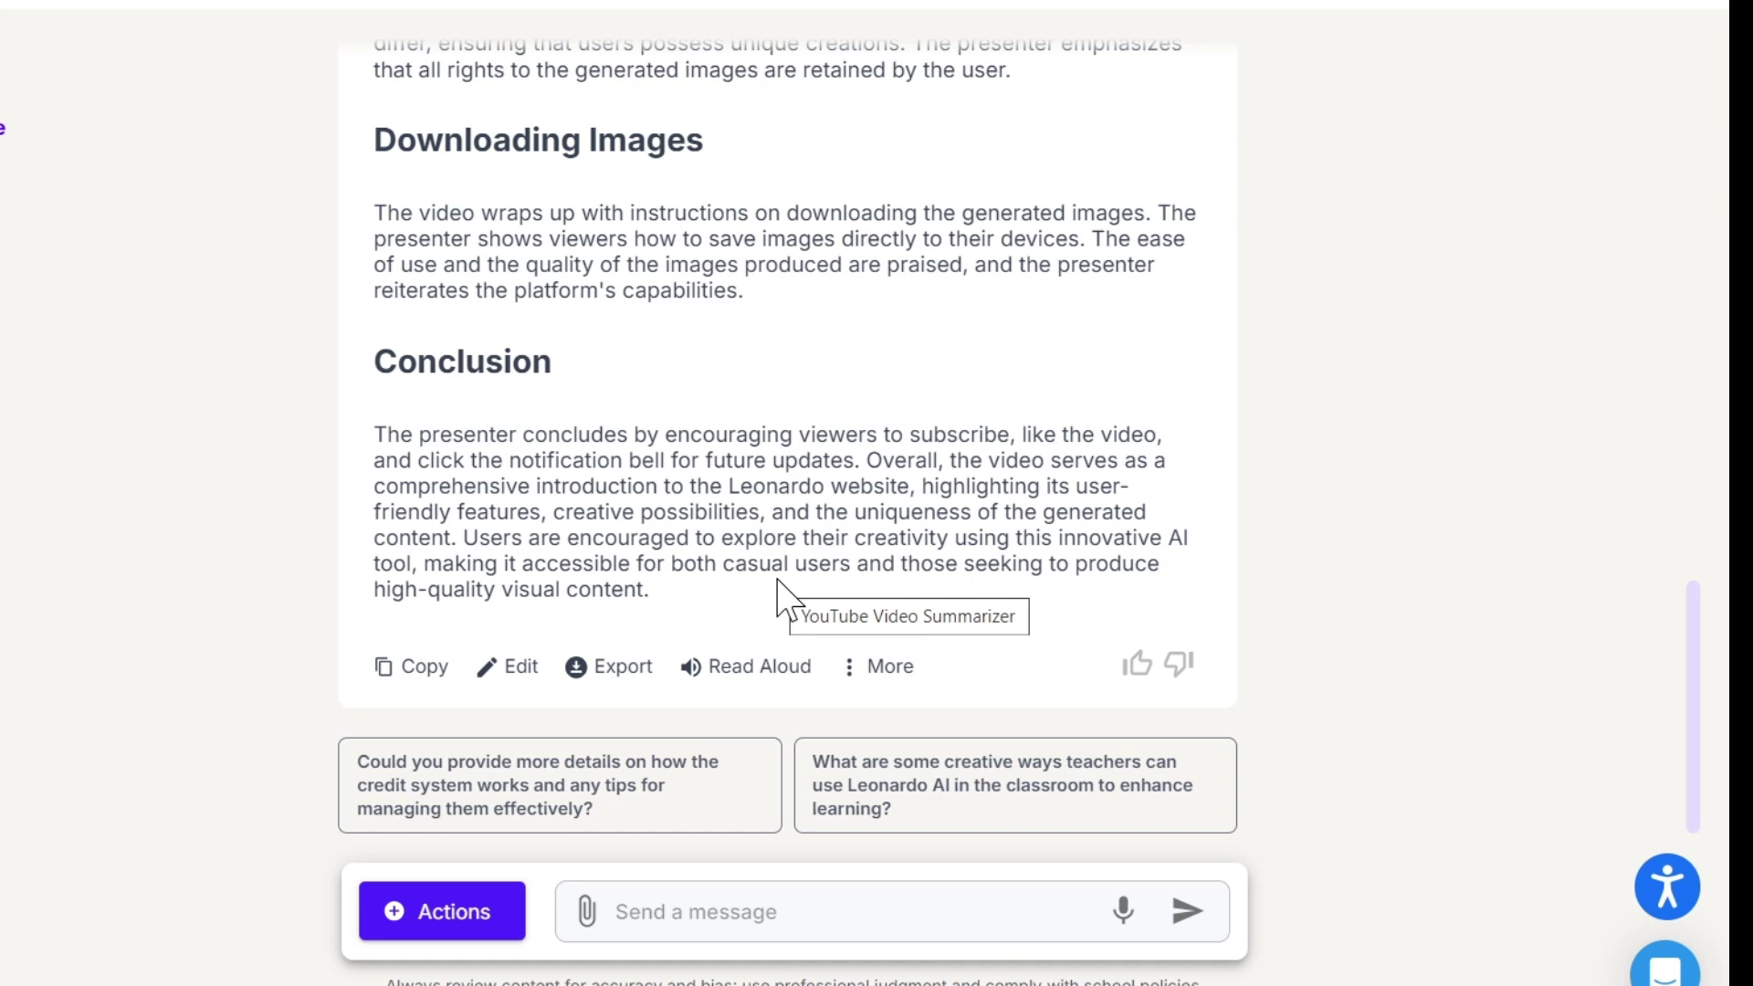
Review the generated Leonardo AI summary from introduction to conclusion and have it read aloud
{"action": "scroll", "coordinate": [780, 598], "scroll_direction": "up", "scroll_amount": 20}
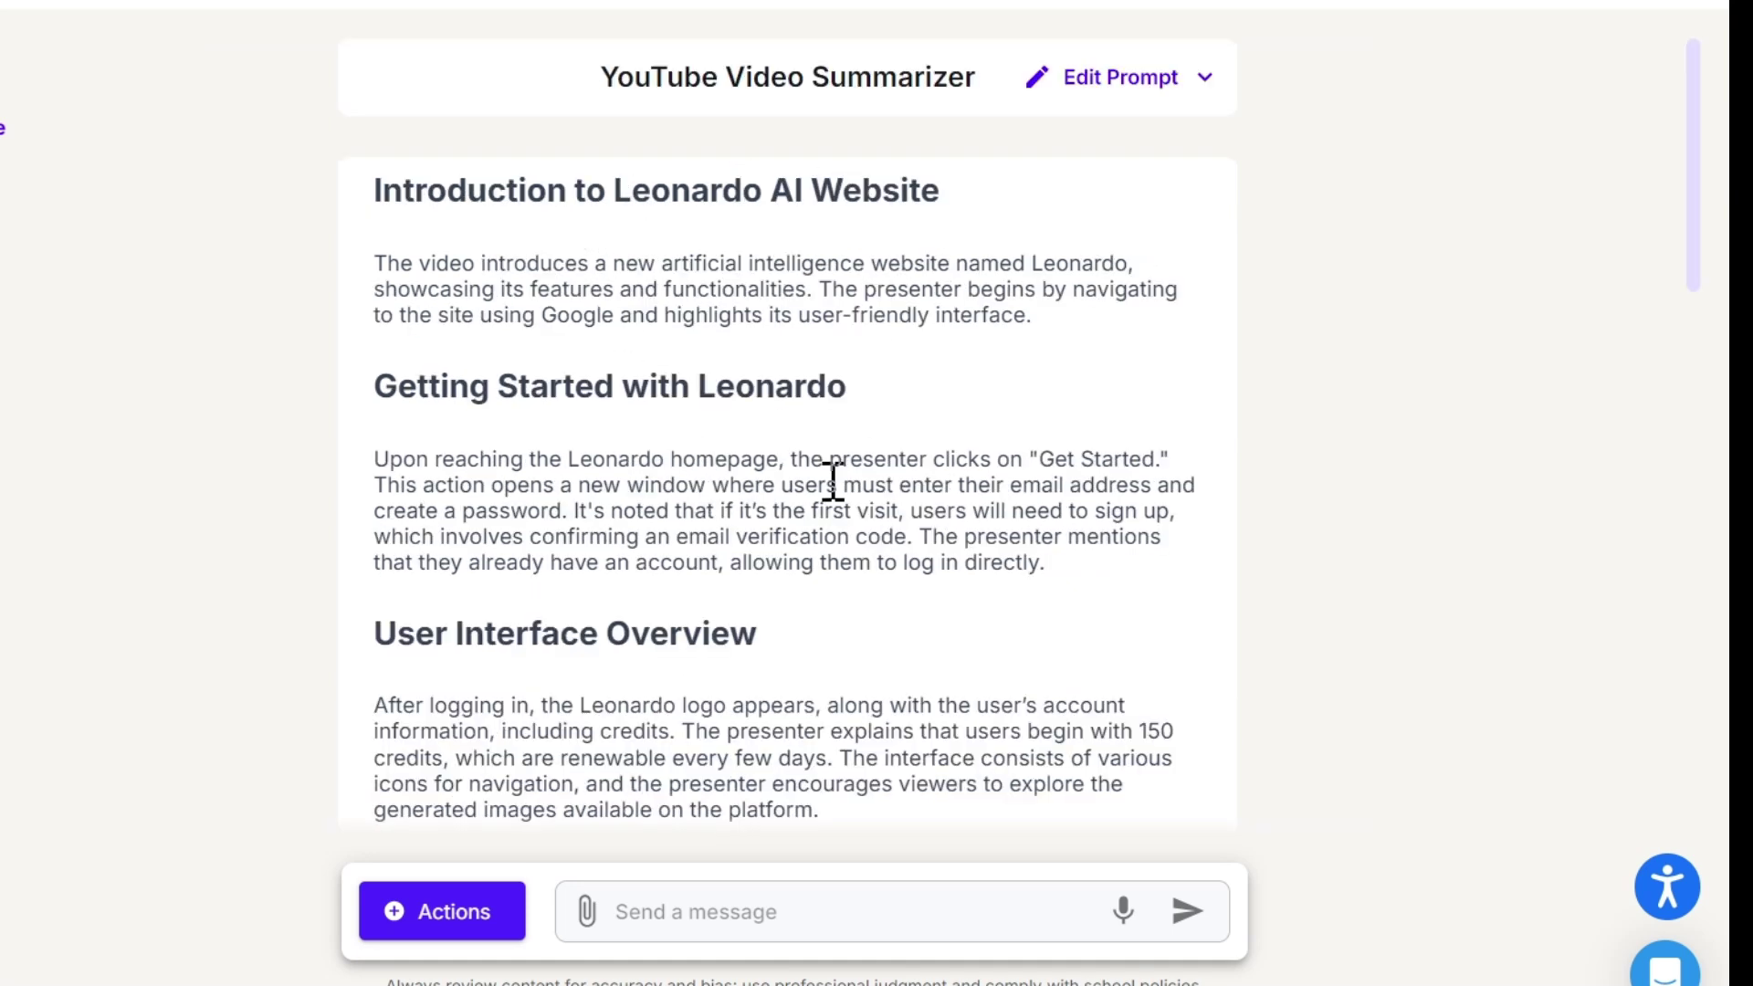
{"action": "scroll", "coordinate": [579, 462], "scroll_direction": "down", "scroll_amount": 10}
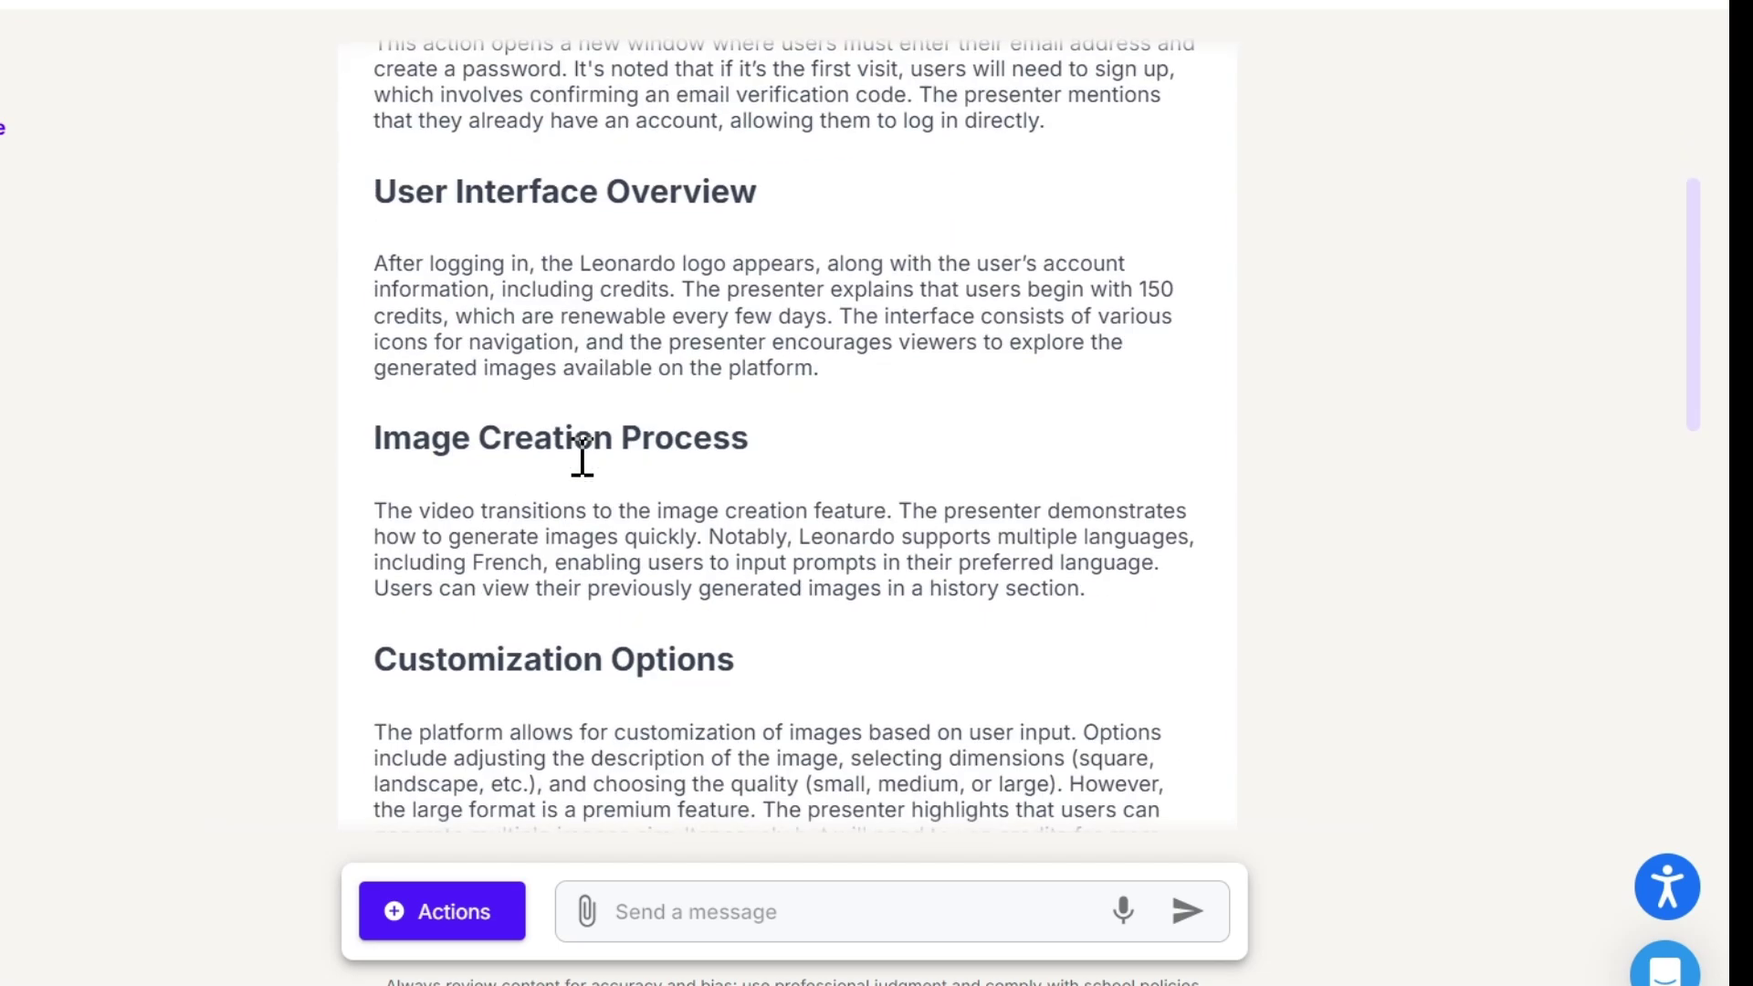
{"action": "scroll", "coordinate": [581, 457], "scroll_direction": "down", "scroll_amount": 9}
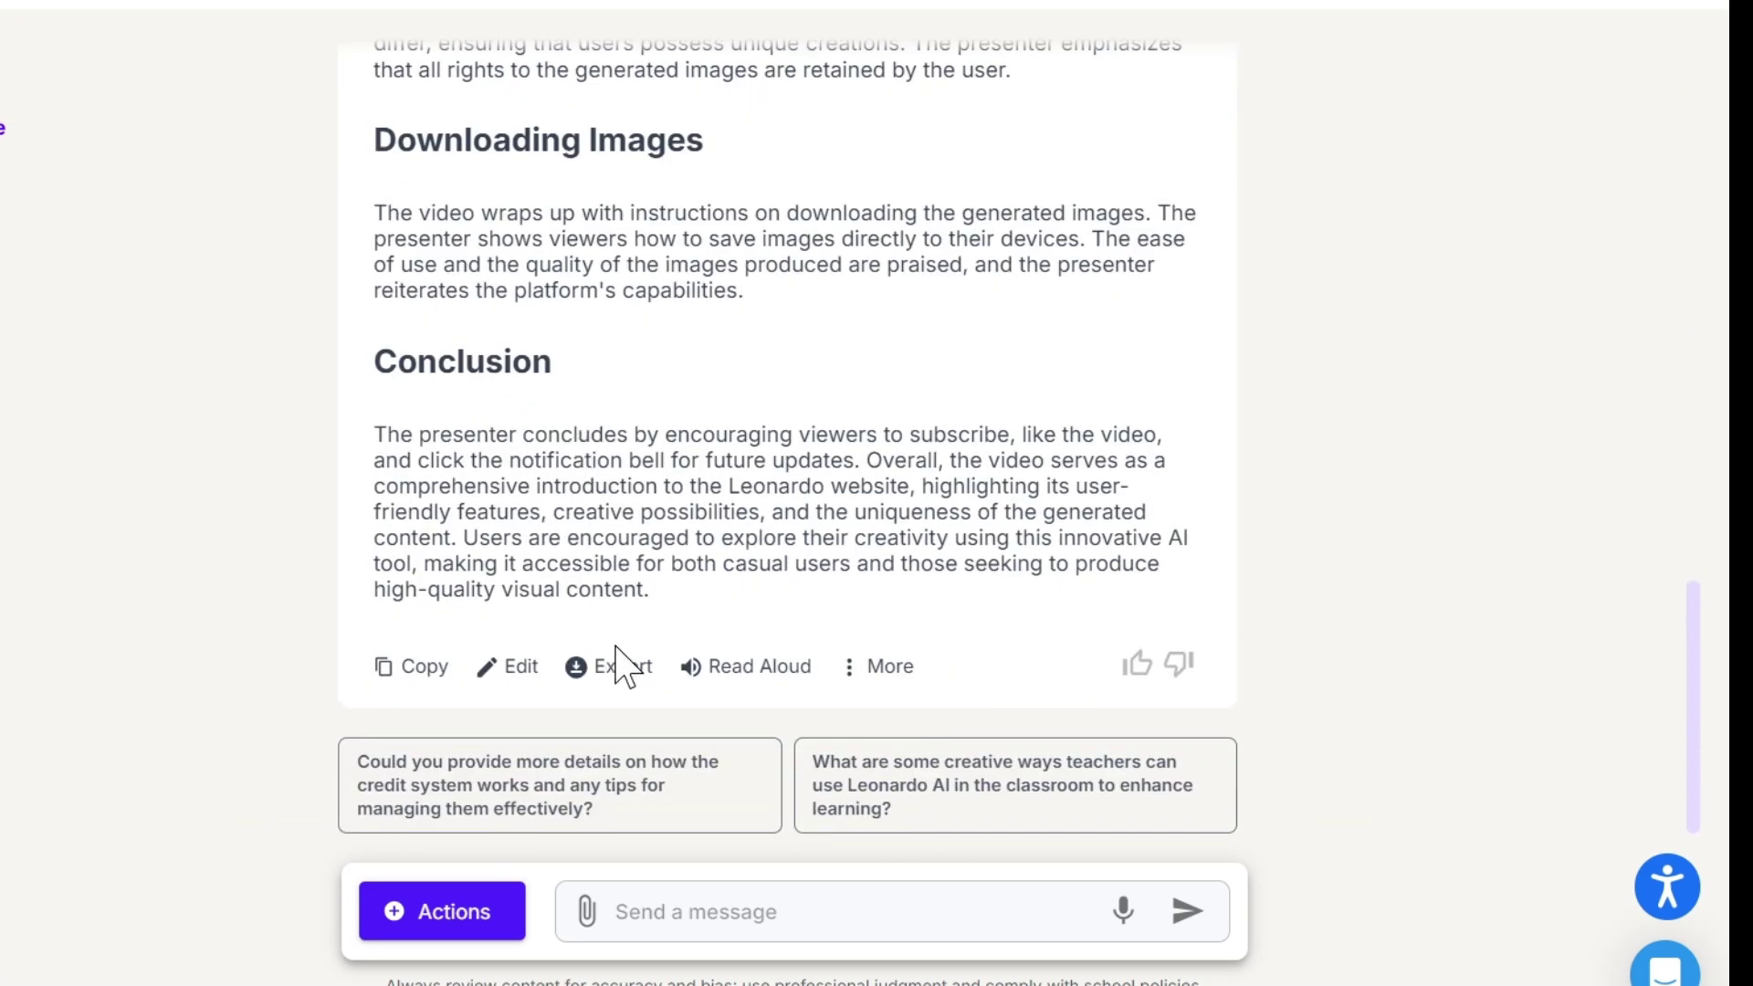
{"action": "left_click", "coordinate": [699, 676]}
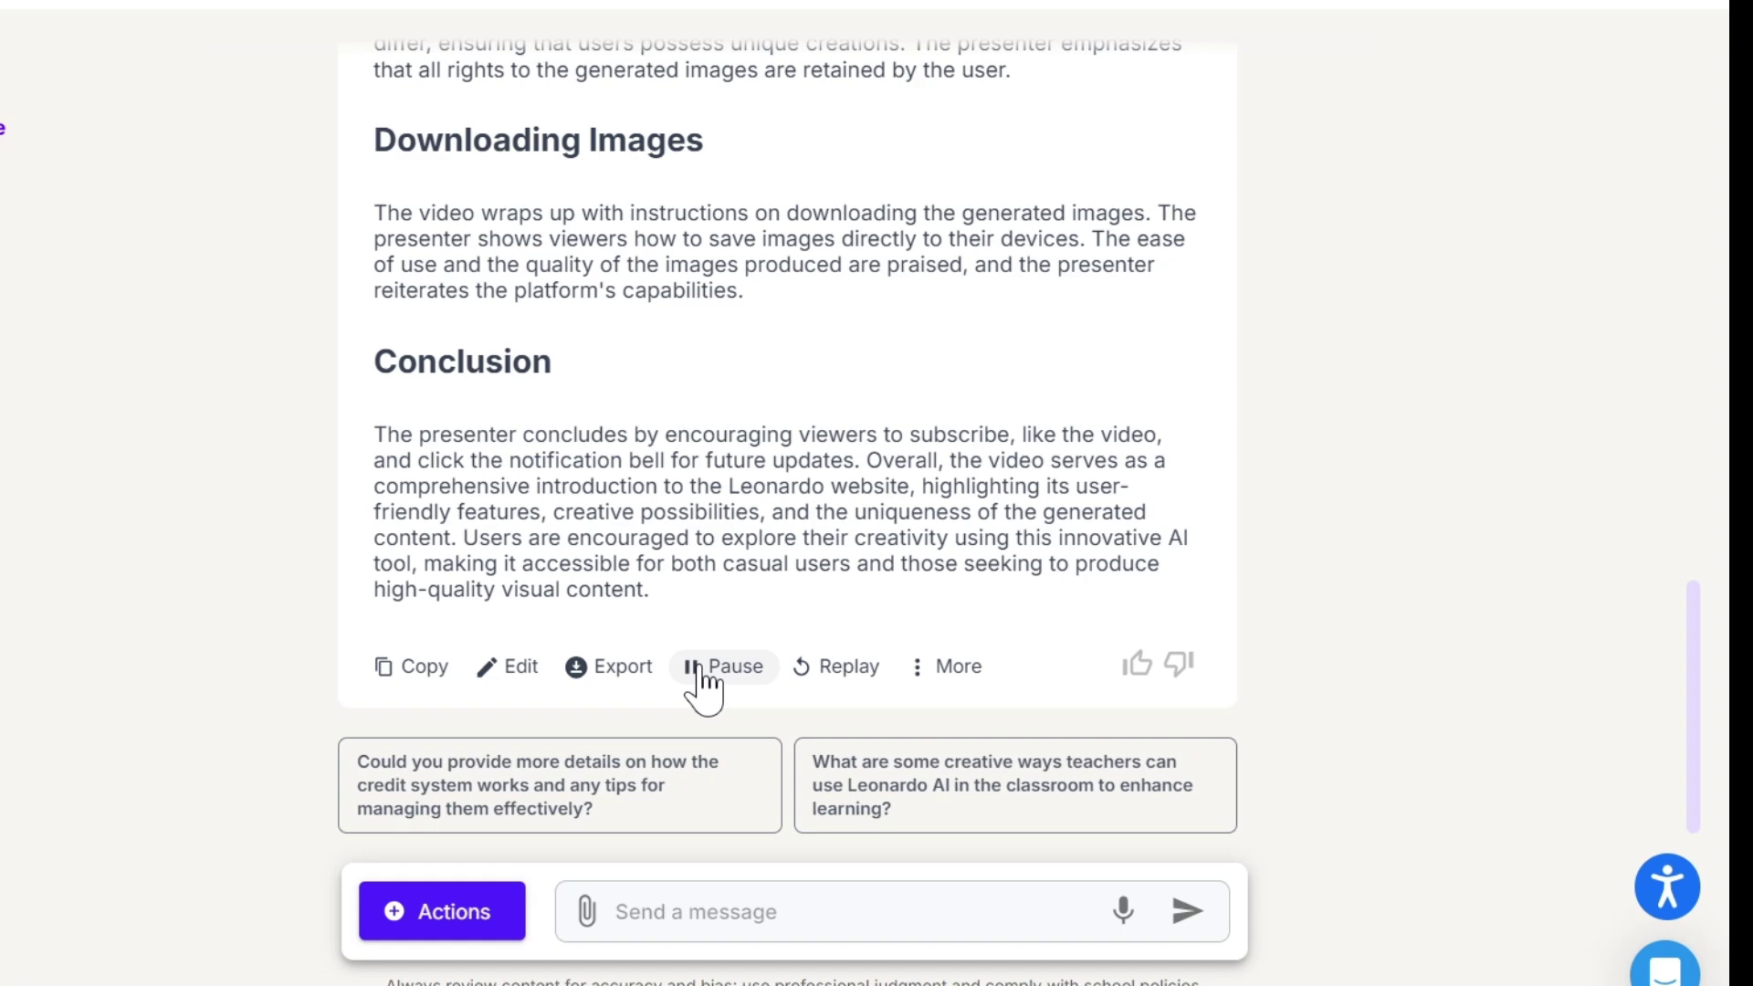
{"action": "scroll", "coordinate": [721, 645], "scroll_direction": "up", "scroll_amount": 15}
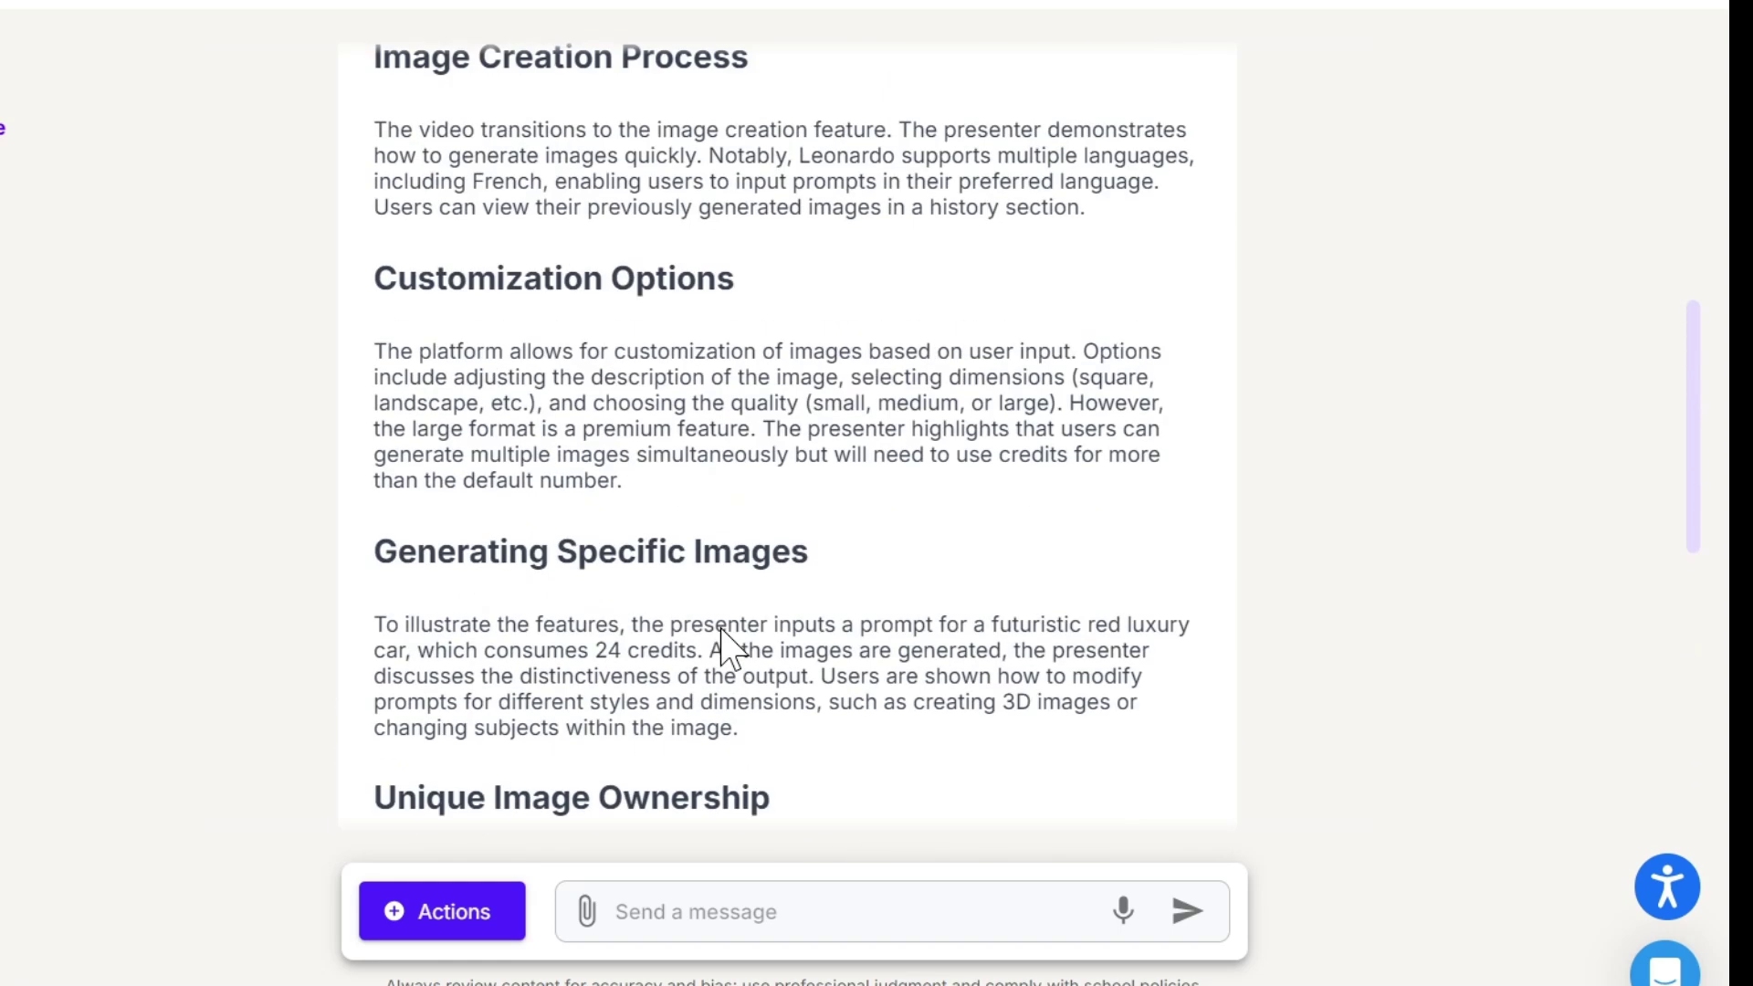
{"action": "scroll", "coordinate": [673, 427], "scroll_direction": "up", "scroll_amount": 5}
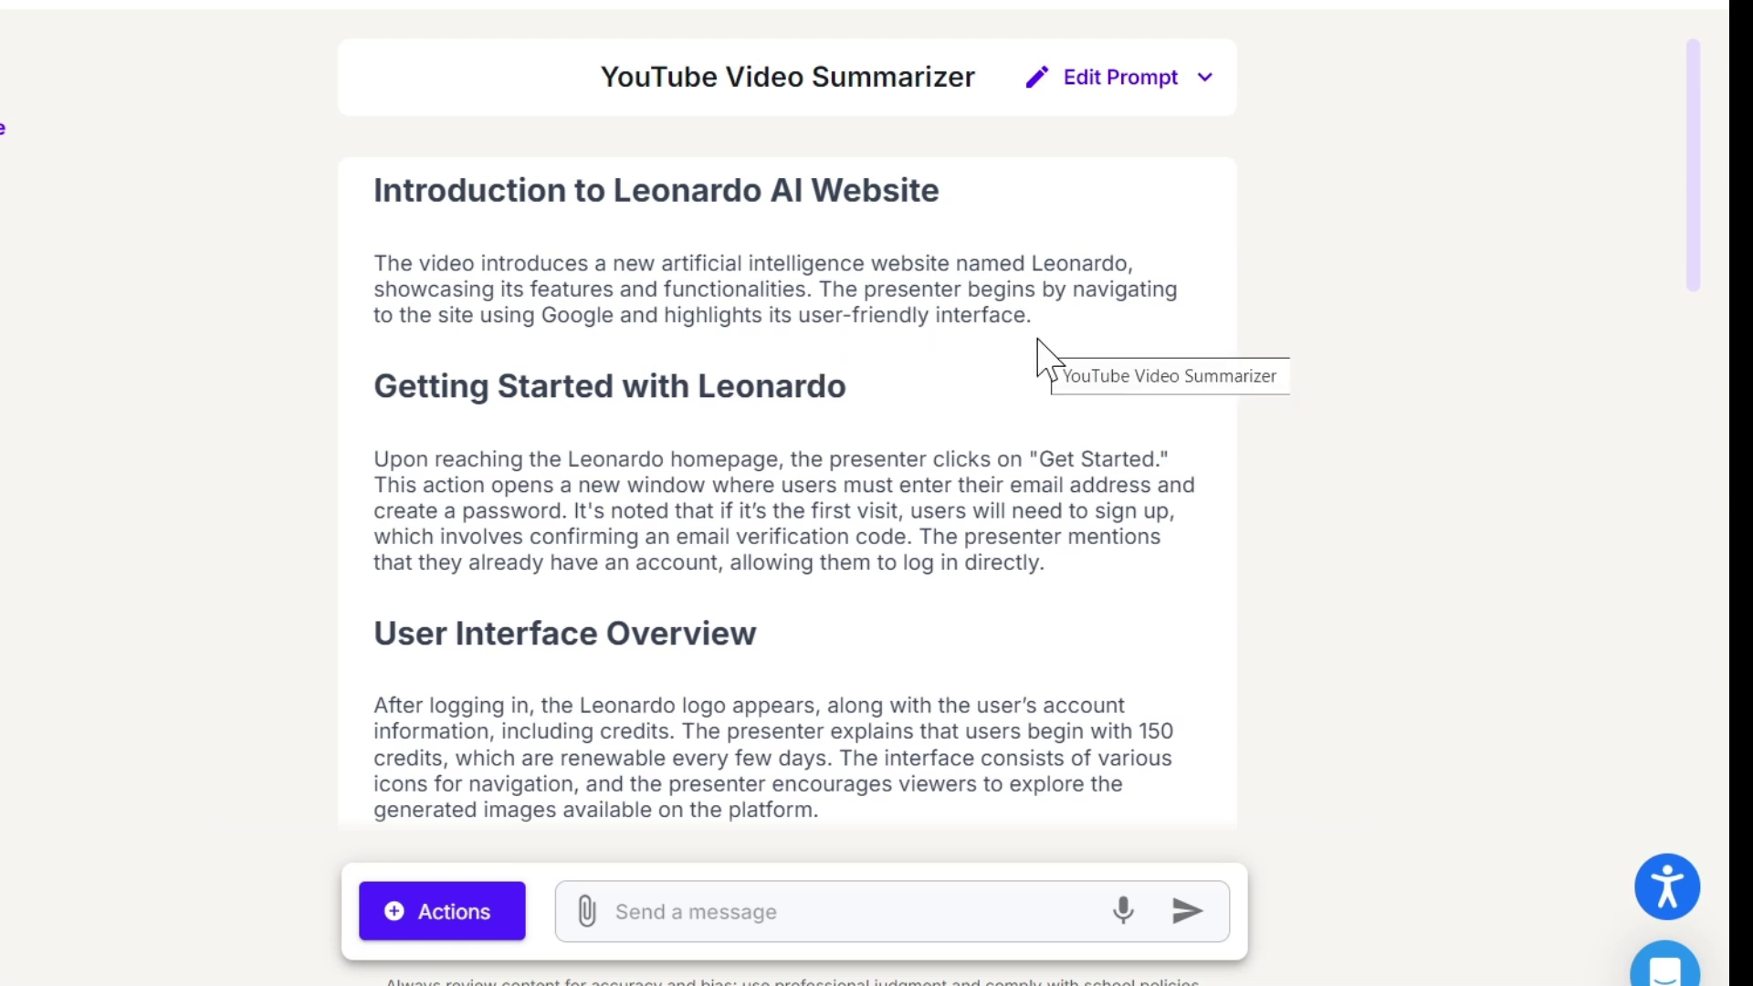
{"action": "scroll", "coordinate": [1038, 341], "scroll_direction": "down", "scroll_amount": 15}
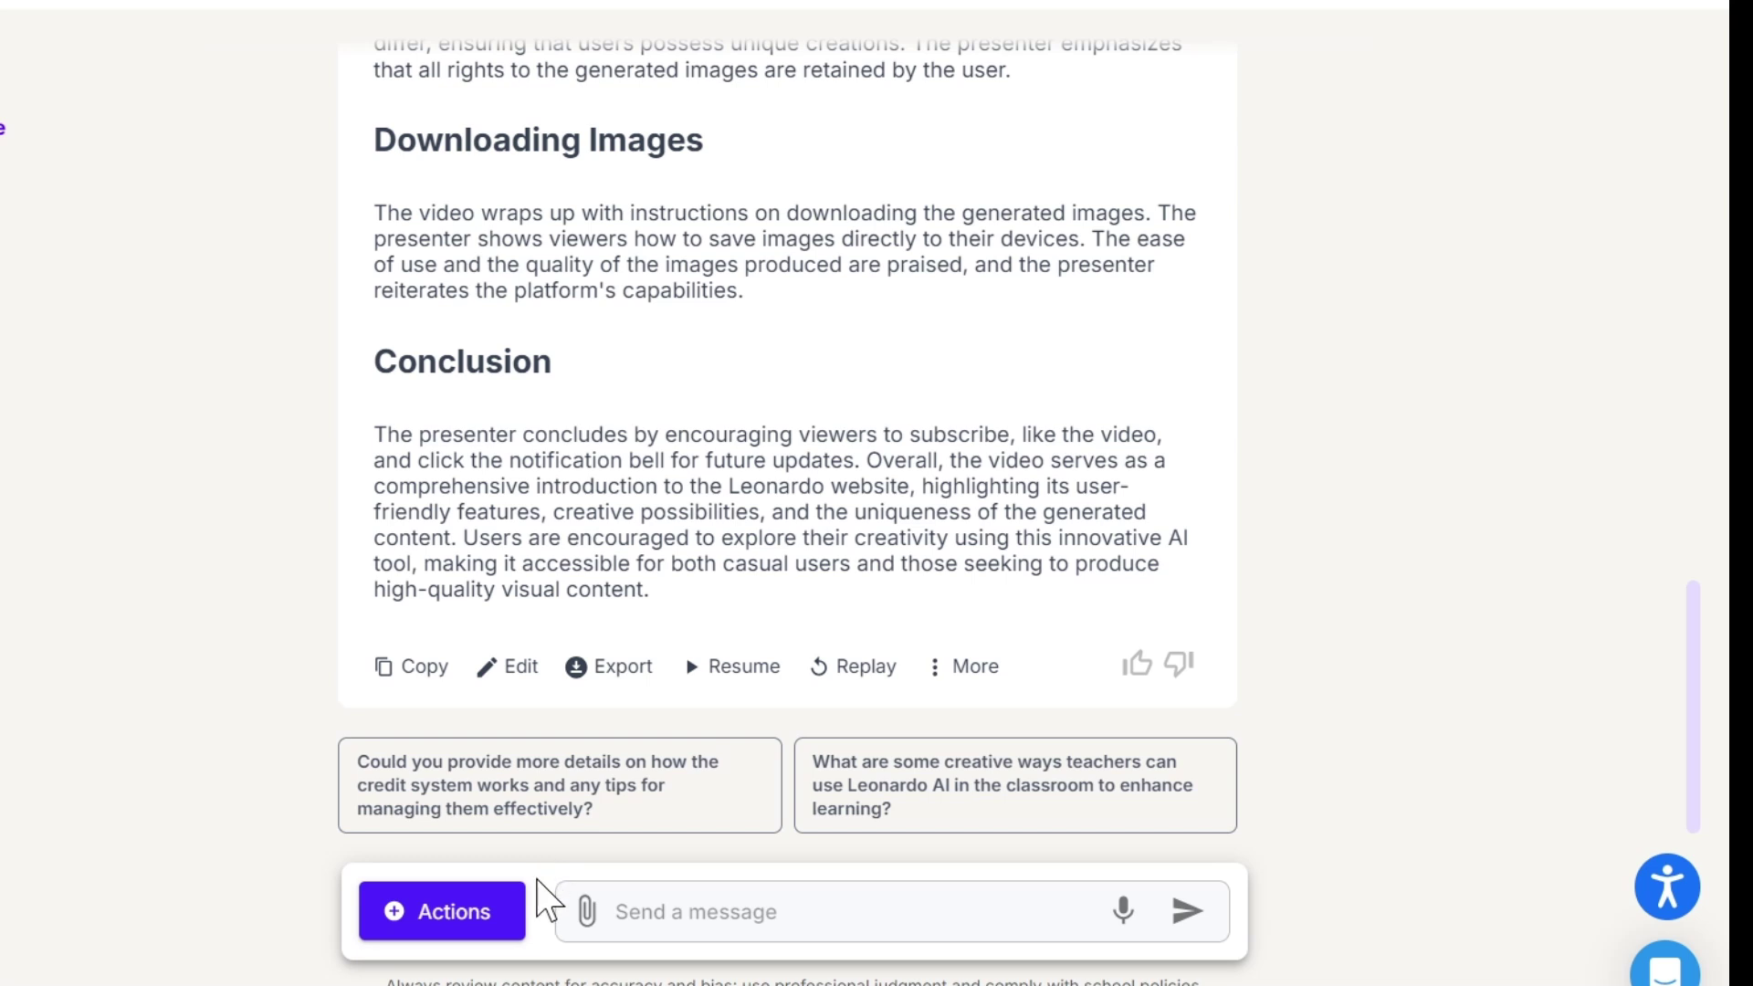
Generate a shorter version of the video summary
{"action": "left_click", "coordinate": [449, 924]}
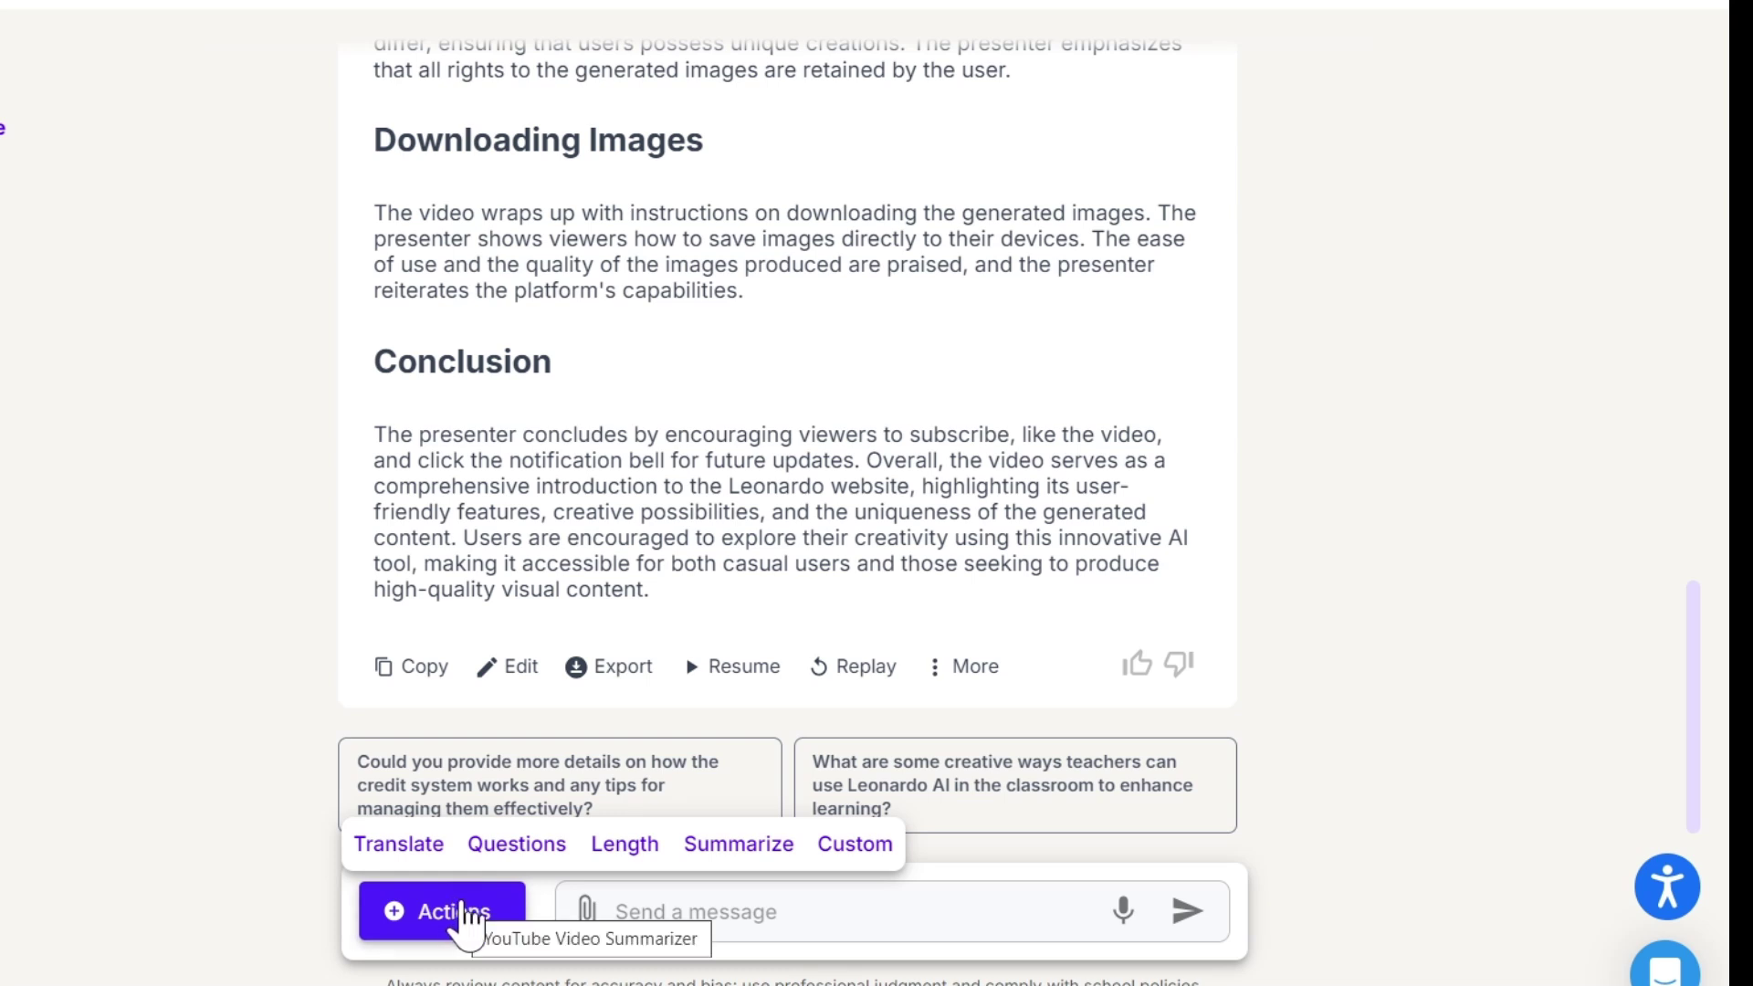
{"action": "left_click", "coordinate": [620, 848]}
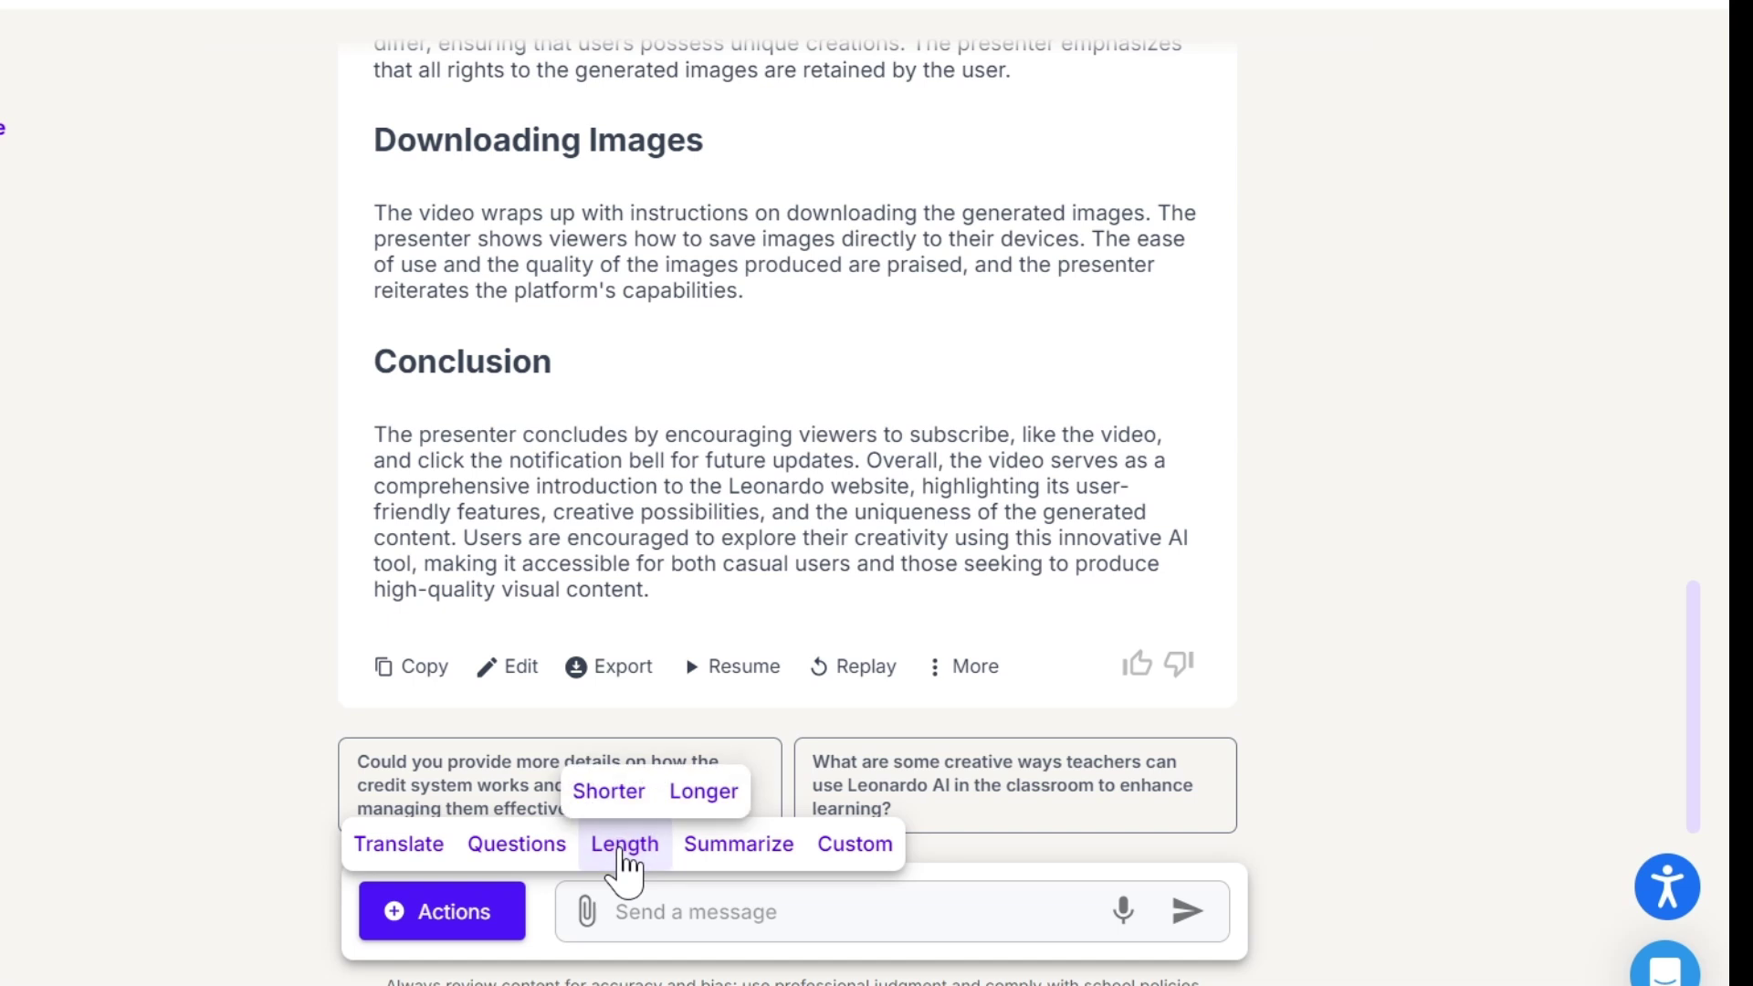
{"action": "left_click", "coordinate": [628, 798]}
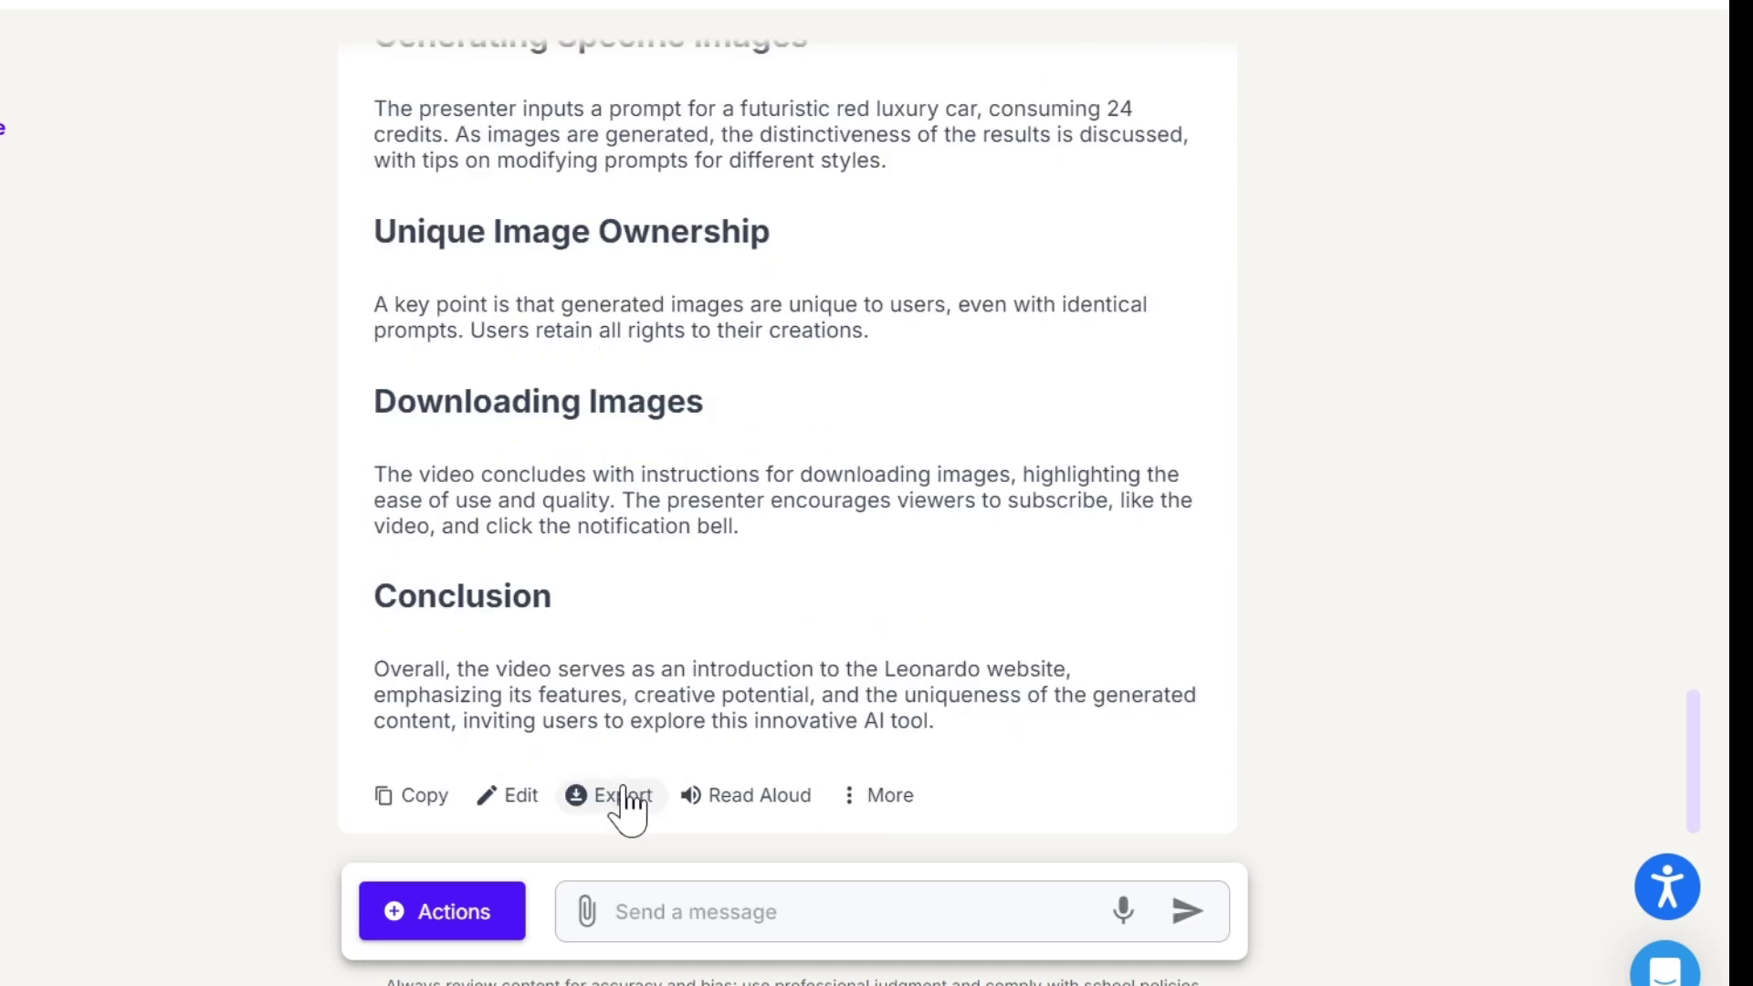
Translate the shortened summary into French - Français, checking the other available languages before choosing it
{"action": "left_click", "coordinate": [465, 913]}
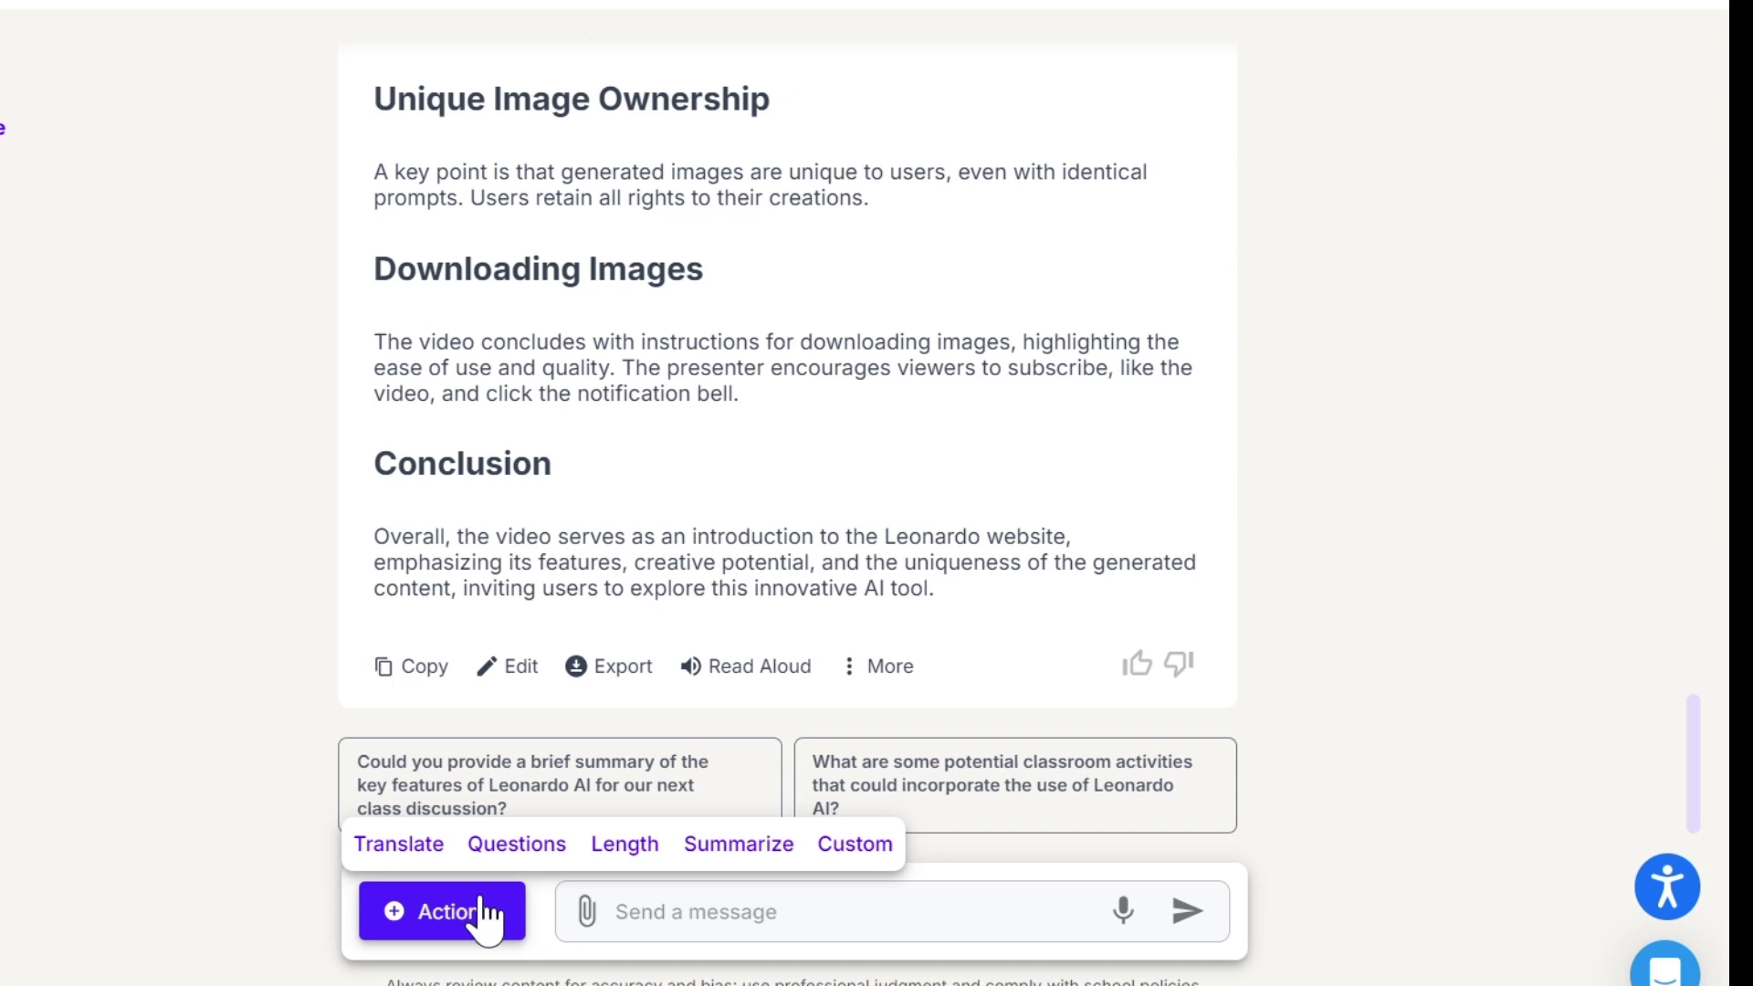
{"action": "left_click", "coordinate": [409, 853]}
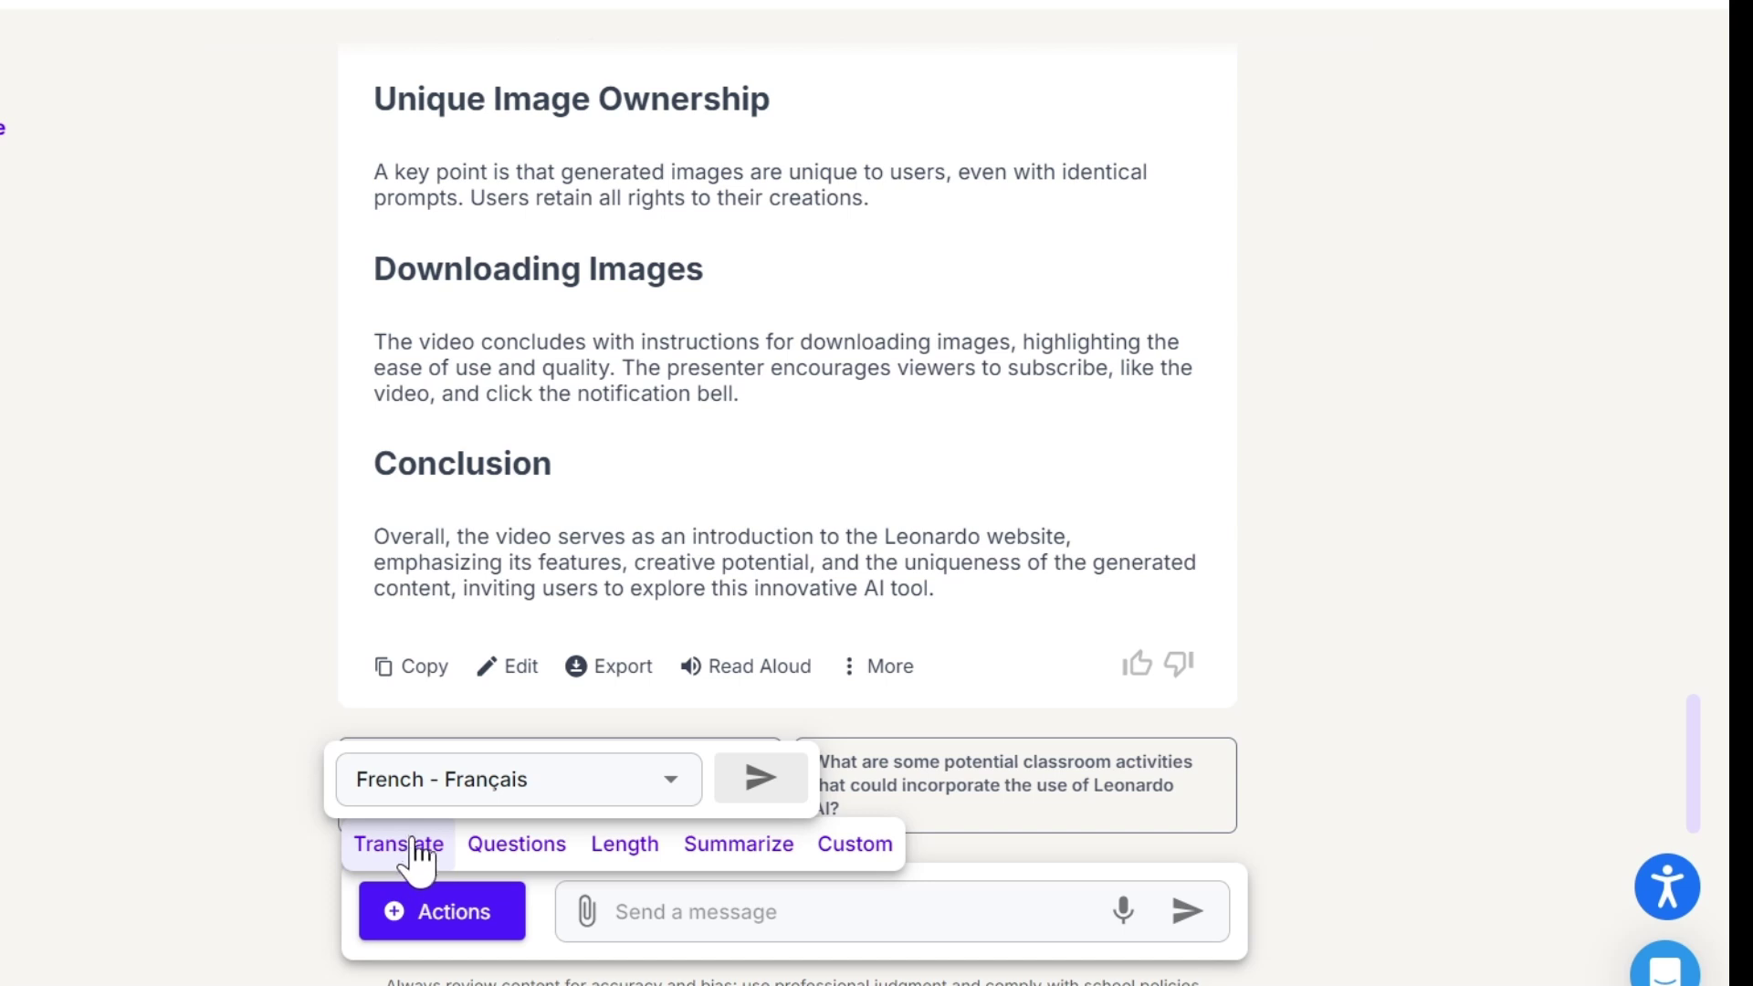
{"action": "left_click", "coordinate": [669, 782]}
{"action": "scroll", "coordinate": [550, 639], "scroll_direction": "down", "scroll_amount": 15}
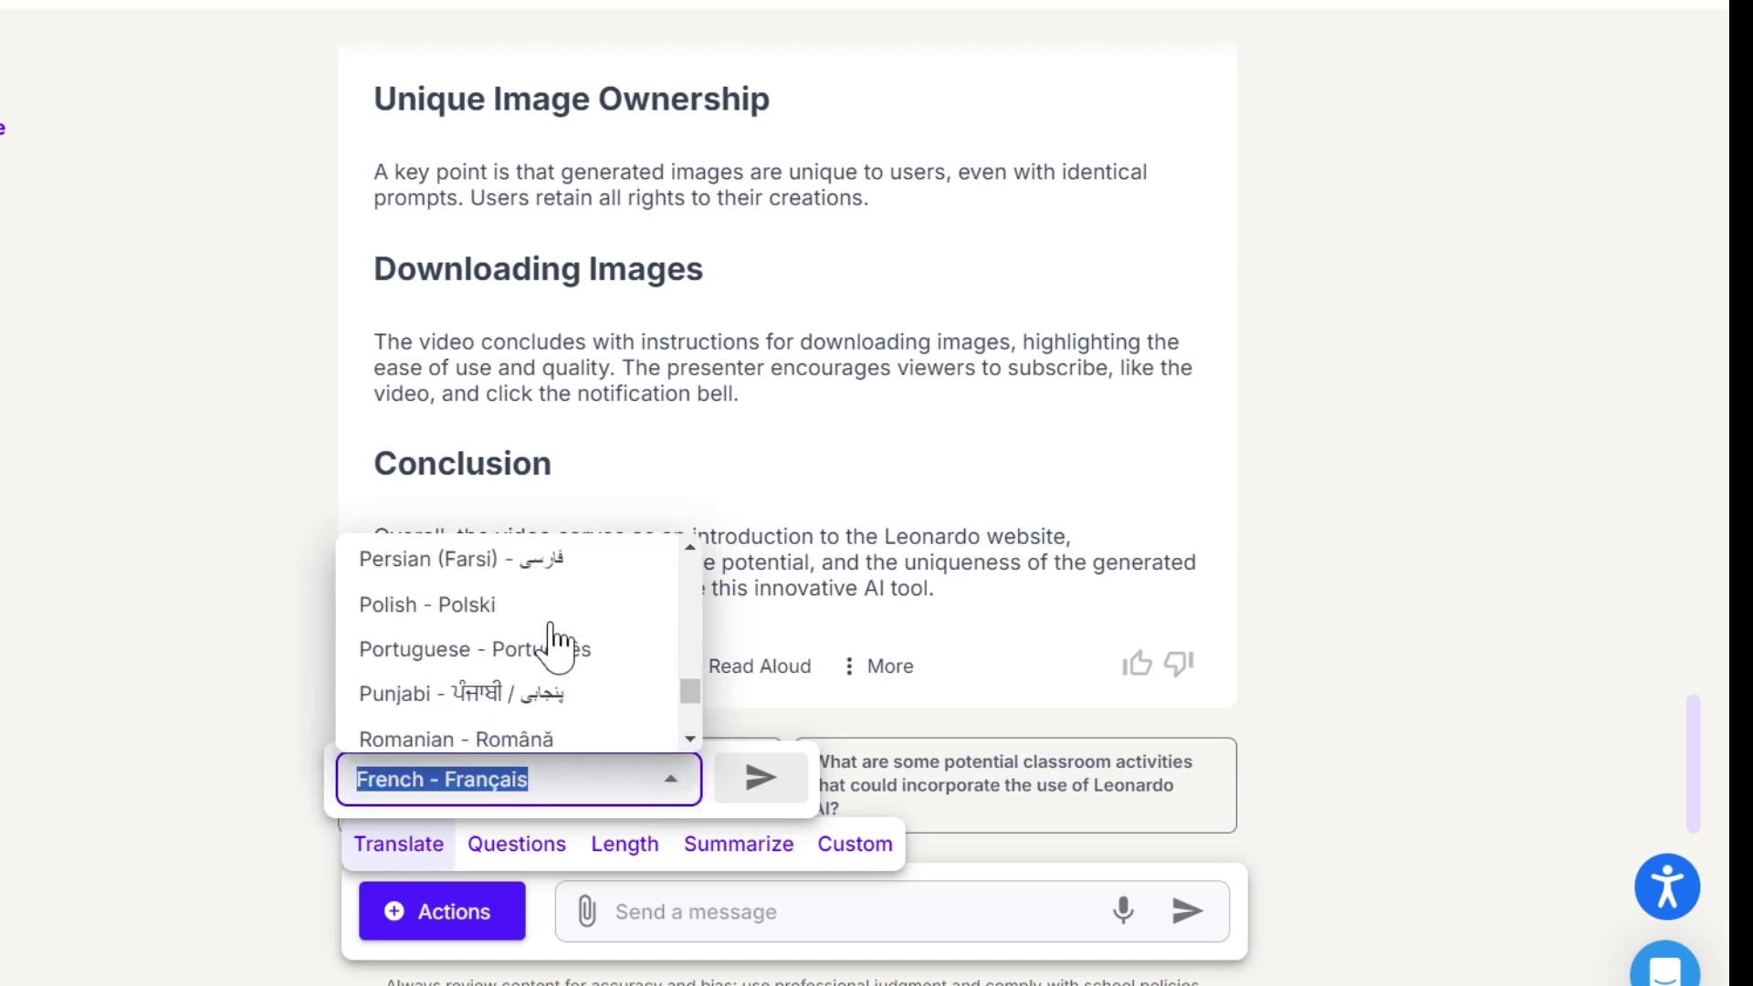
{"action": "scroll", "coordinate": [554, 644], "scroll_direction": "up", "scroll_amount": 15}
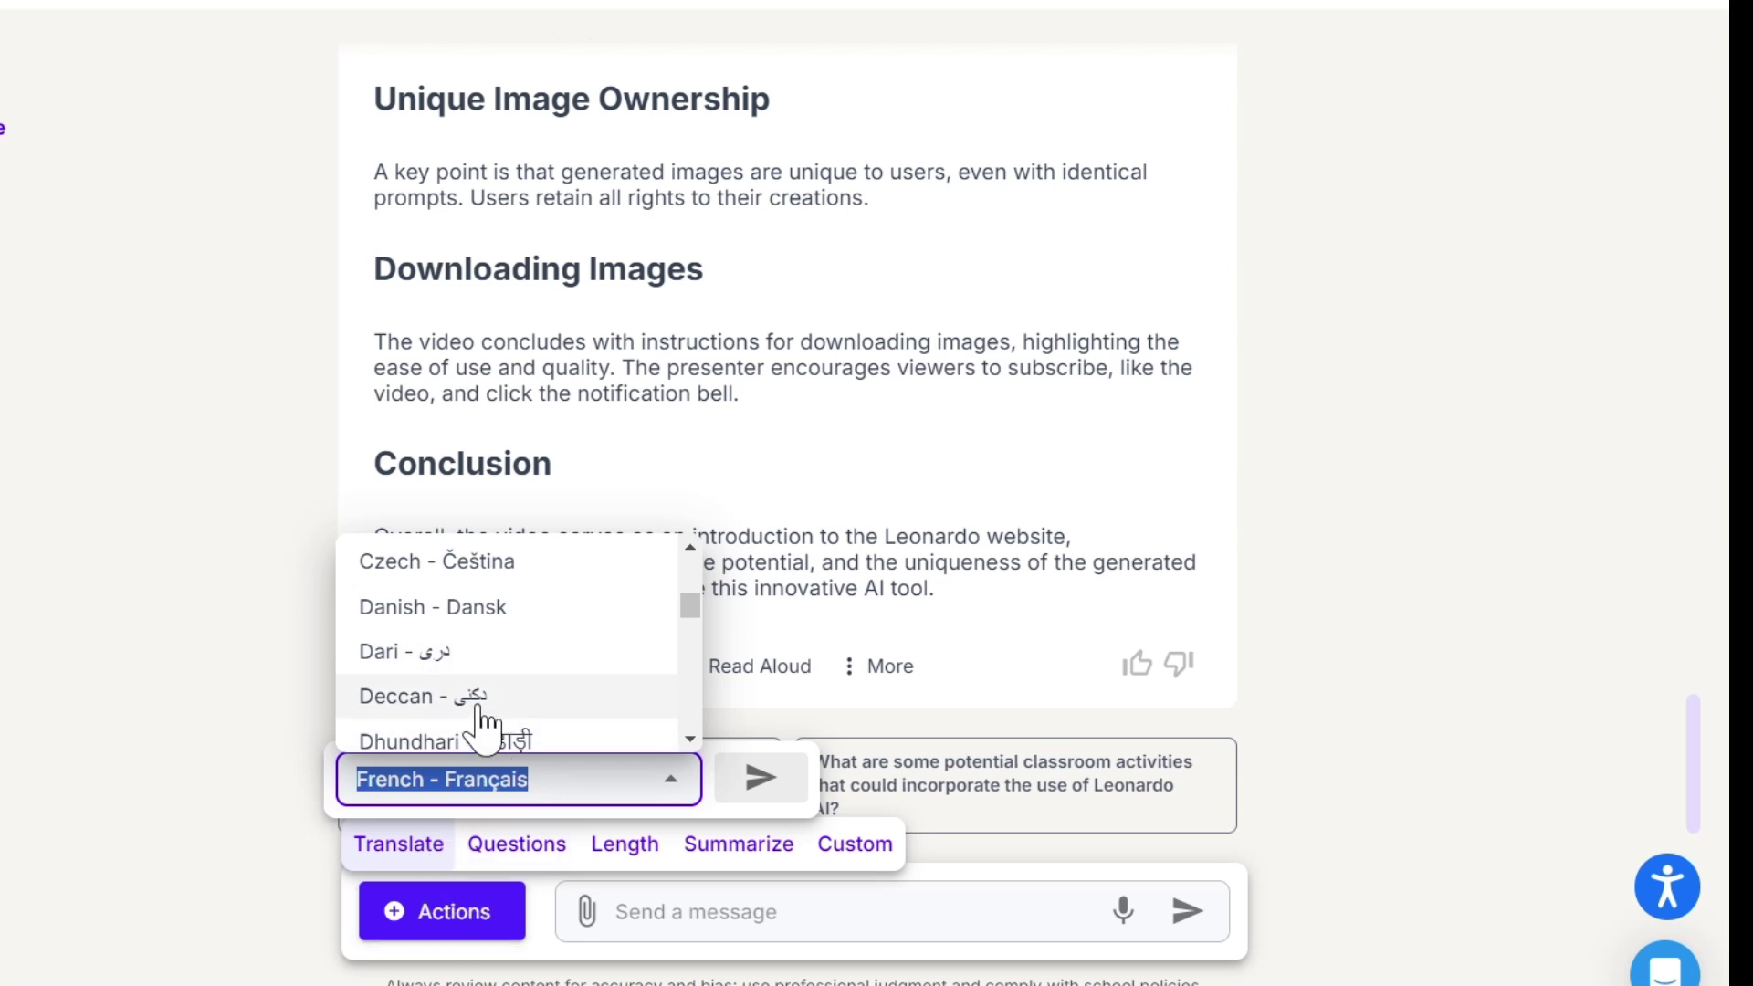
{"action": "scroll", "coordinate": [493, 712], "scroll_direction": "down", "scroll_amount": 1}
{"action": "scroll", "coordinate": [493, 712], "scroll_direction": "down", "scroll_amount": 5}
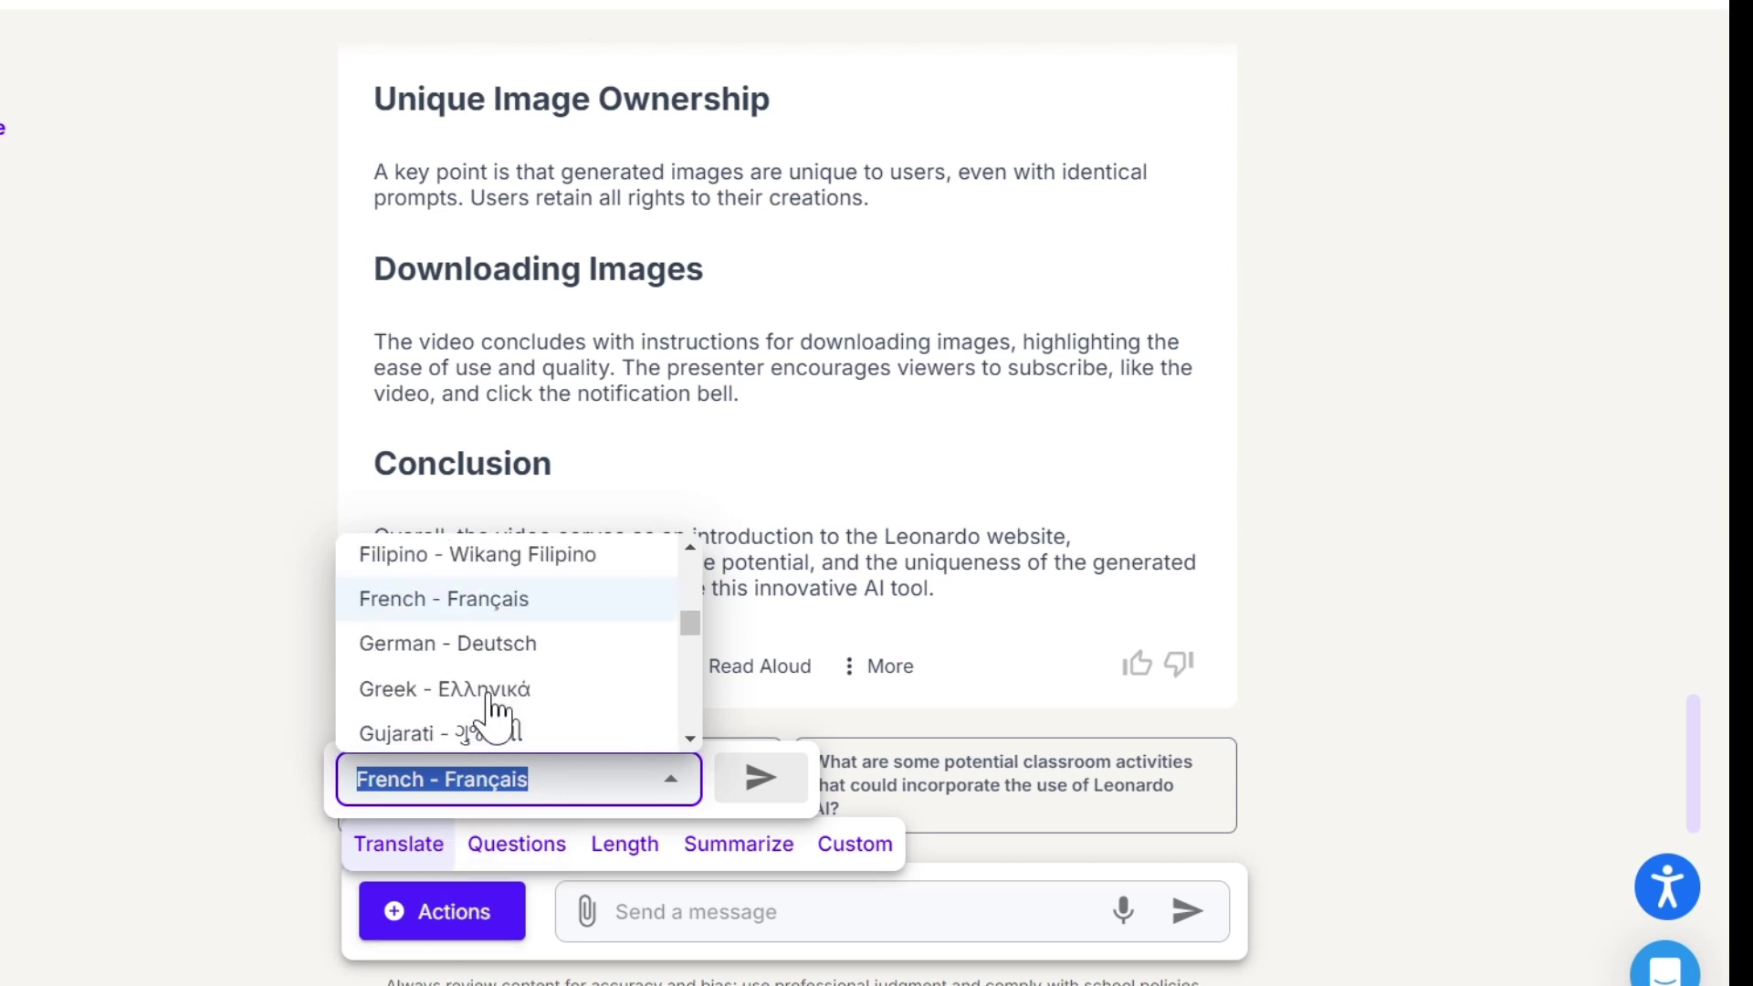
{"action": "left_click", "coordinate": [465, 600]}
{"action": "left_click", "coordinate": [776, 780]}
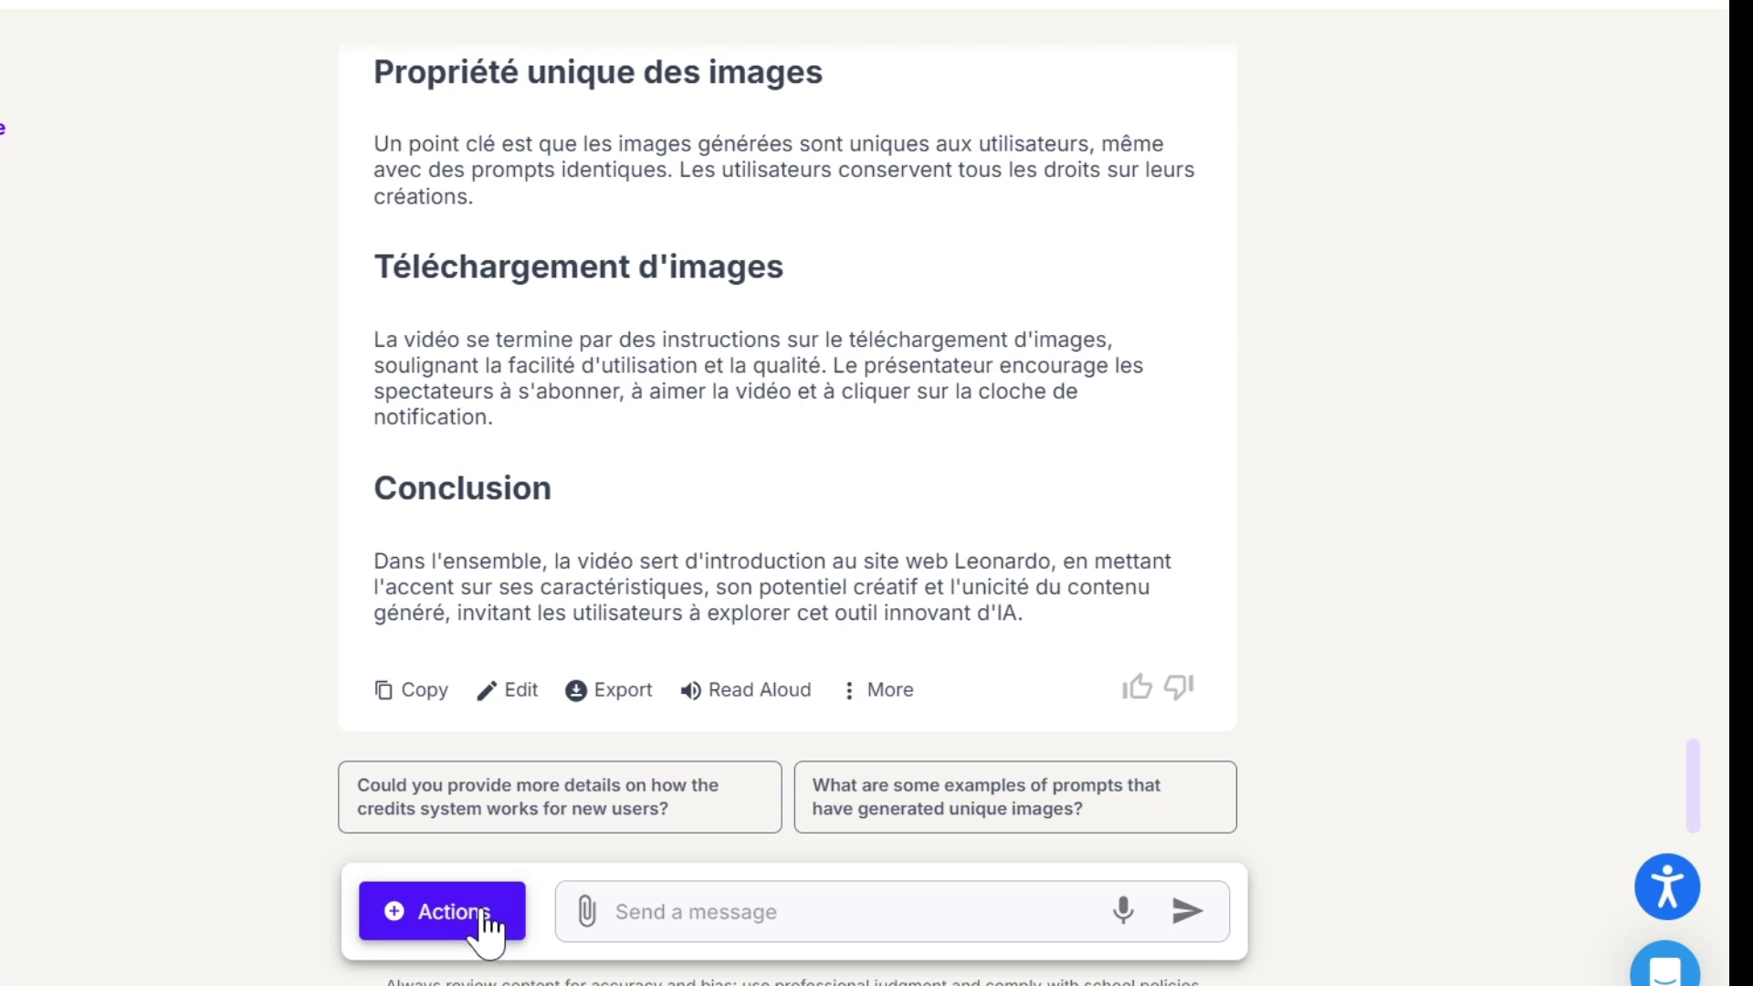
Generate multiple-choice questions from the translated summary
{"action": "left_click", "coordinate": [488, 916]}
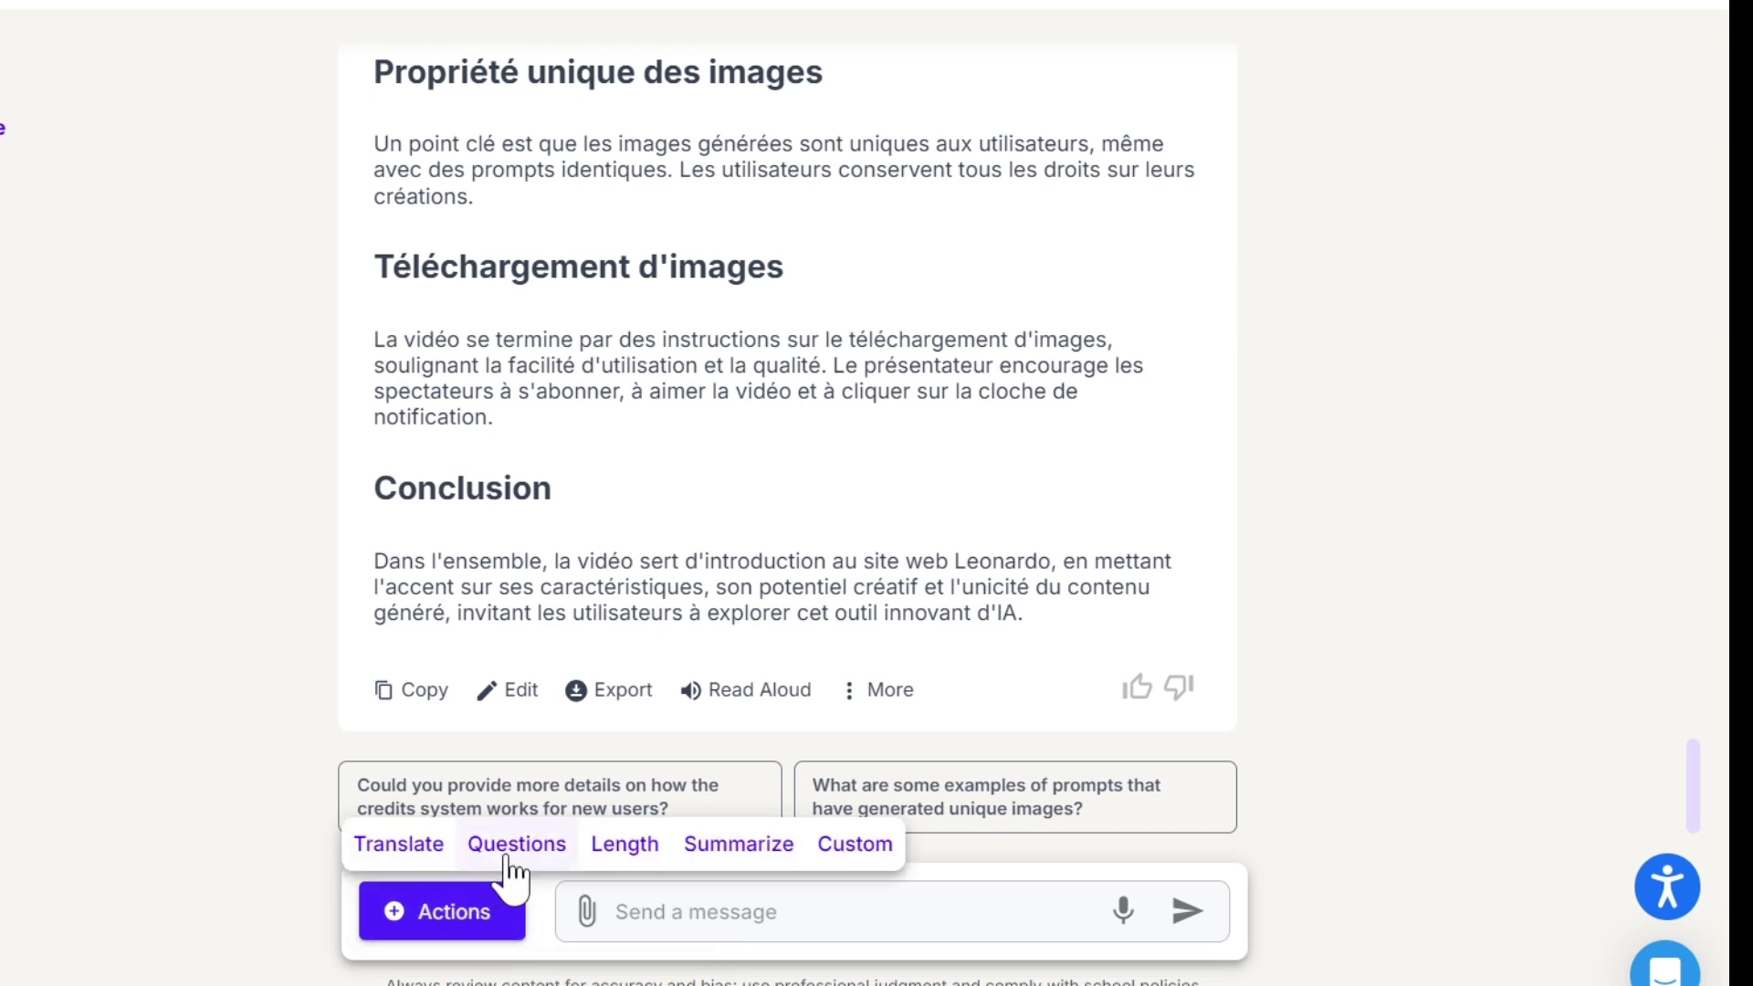
{"action": "left_click", "coordinate": [506, 856]}
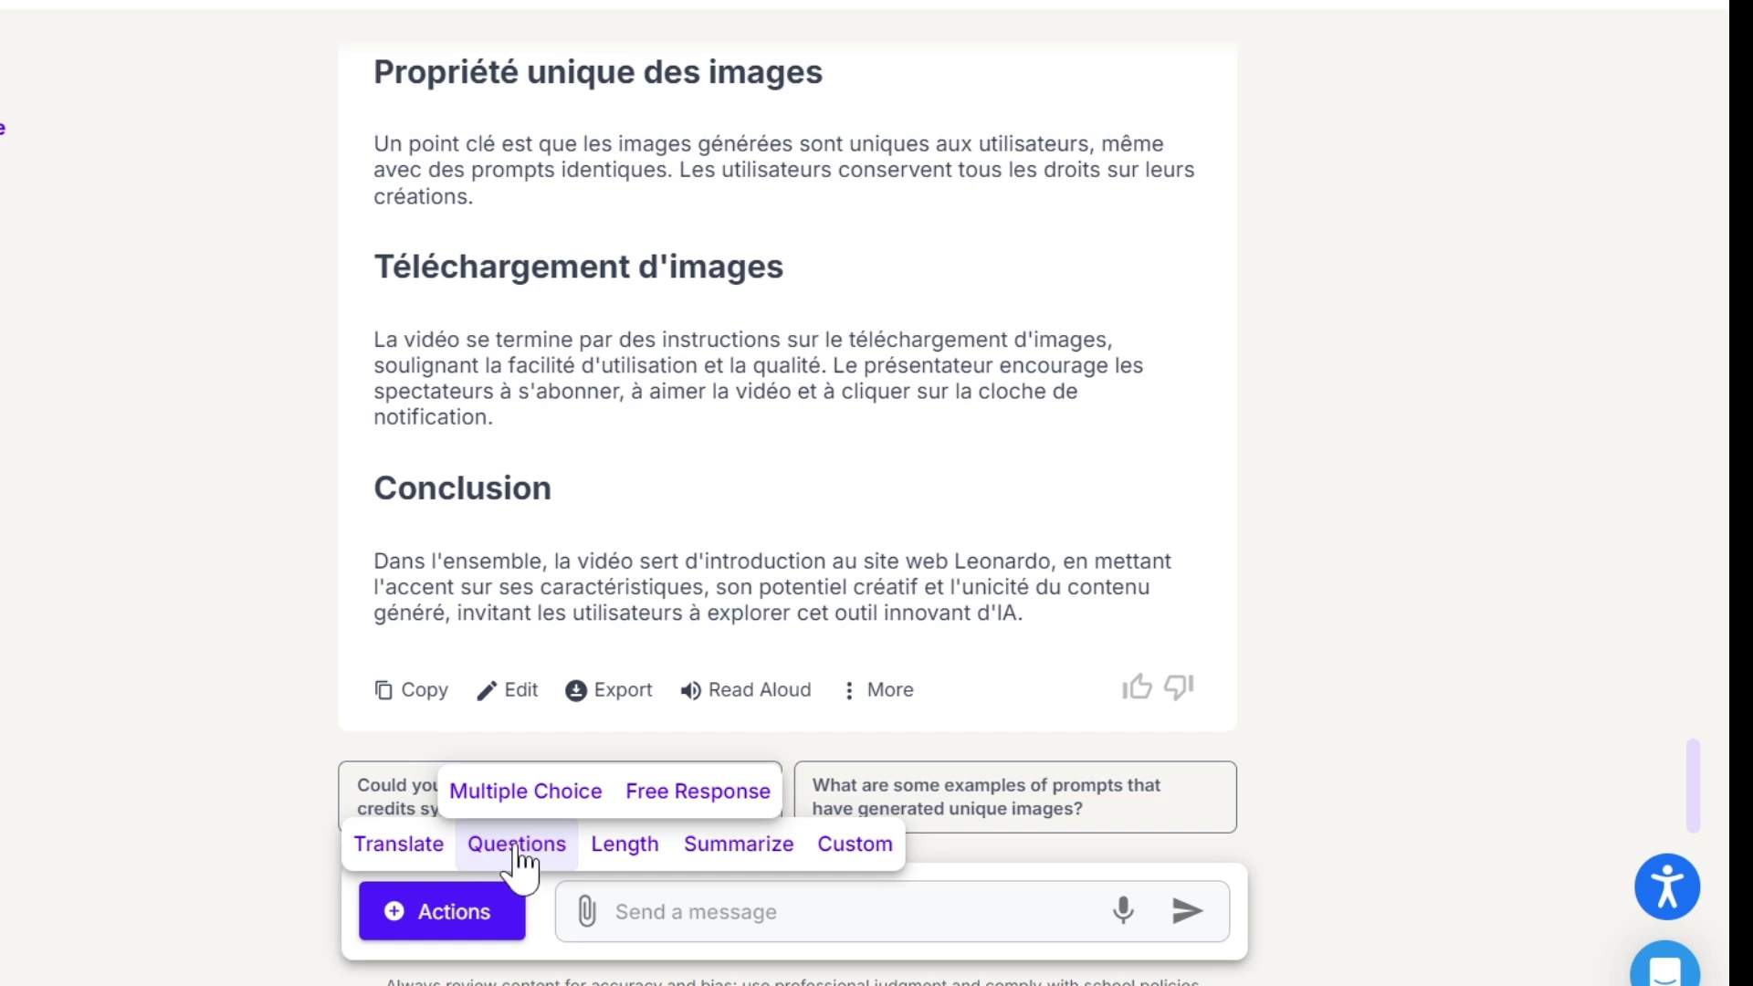
{"action": "left_click", "coordinate": [508, 796]}
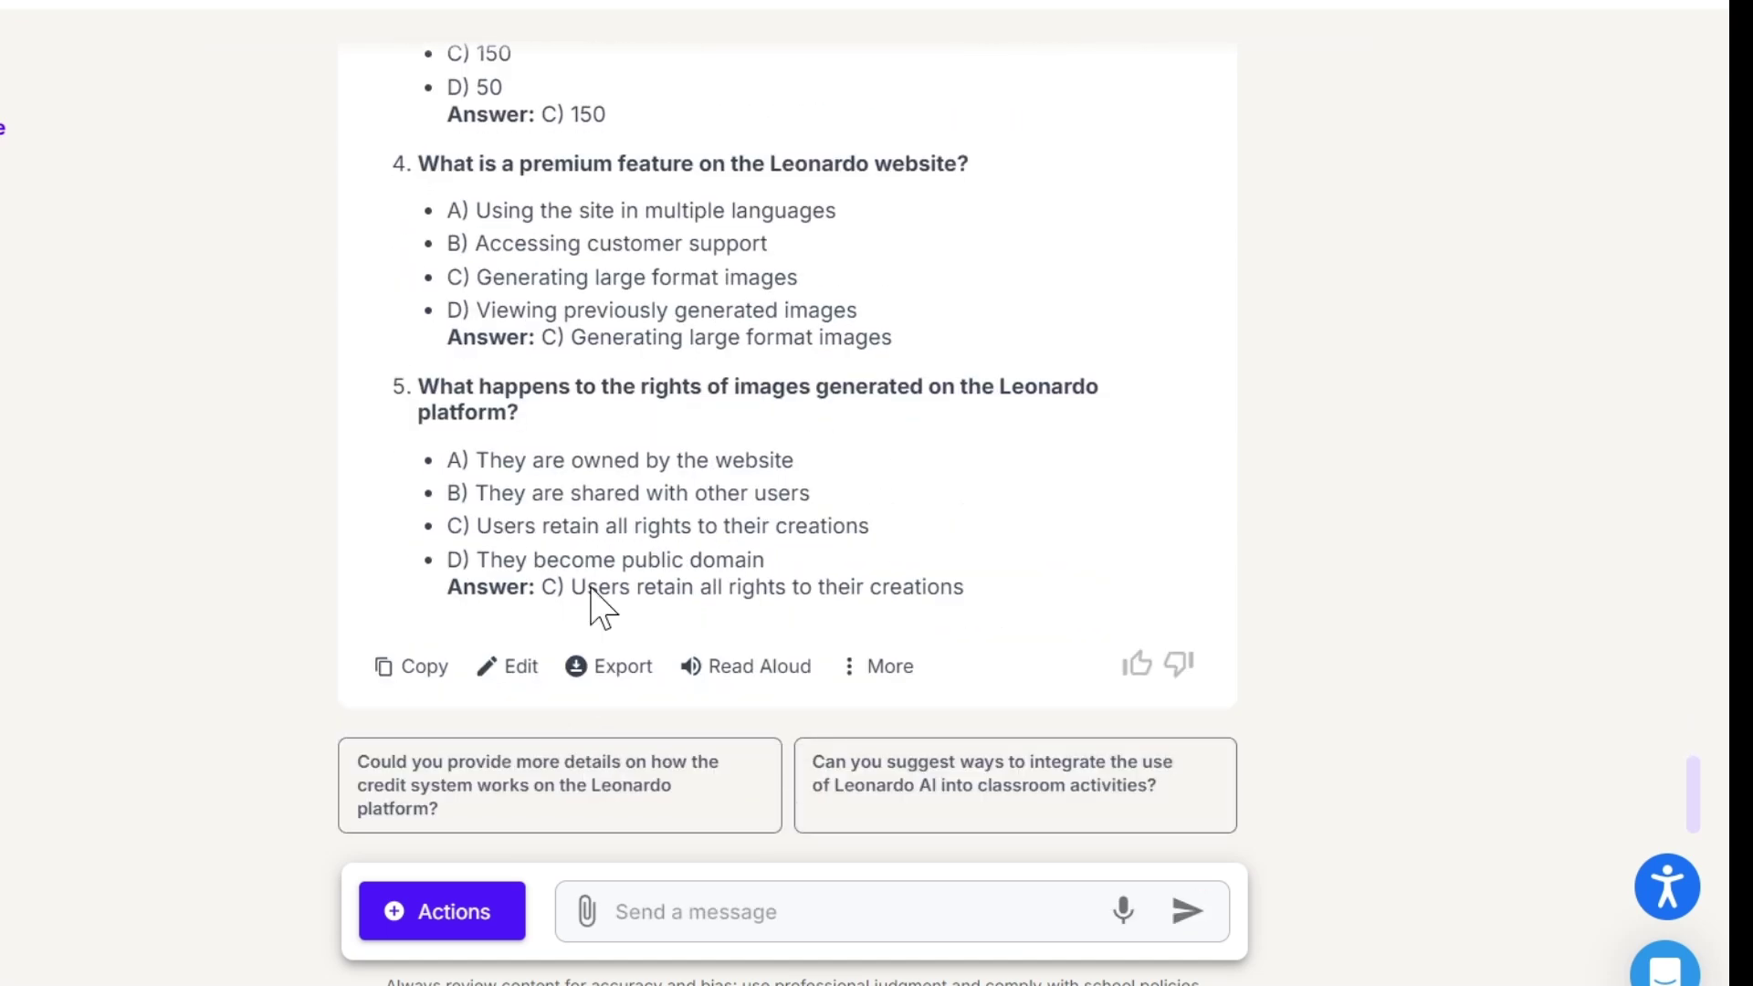
Review the five generated multiple-choice questions about Leonardo AI together with their answers
{"action": "scroll", "coordinate": [604, 557], "scroll_direction": "up", "scroll_amount": 2}
{"action": "scroll", "coordinate": [604, 548], "scroll_direction": "up", "scroll_amount": 4}
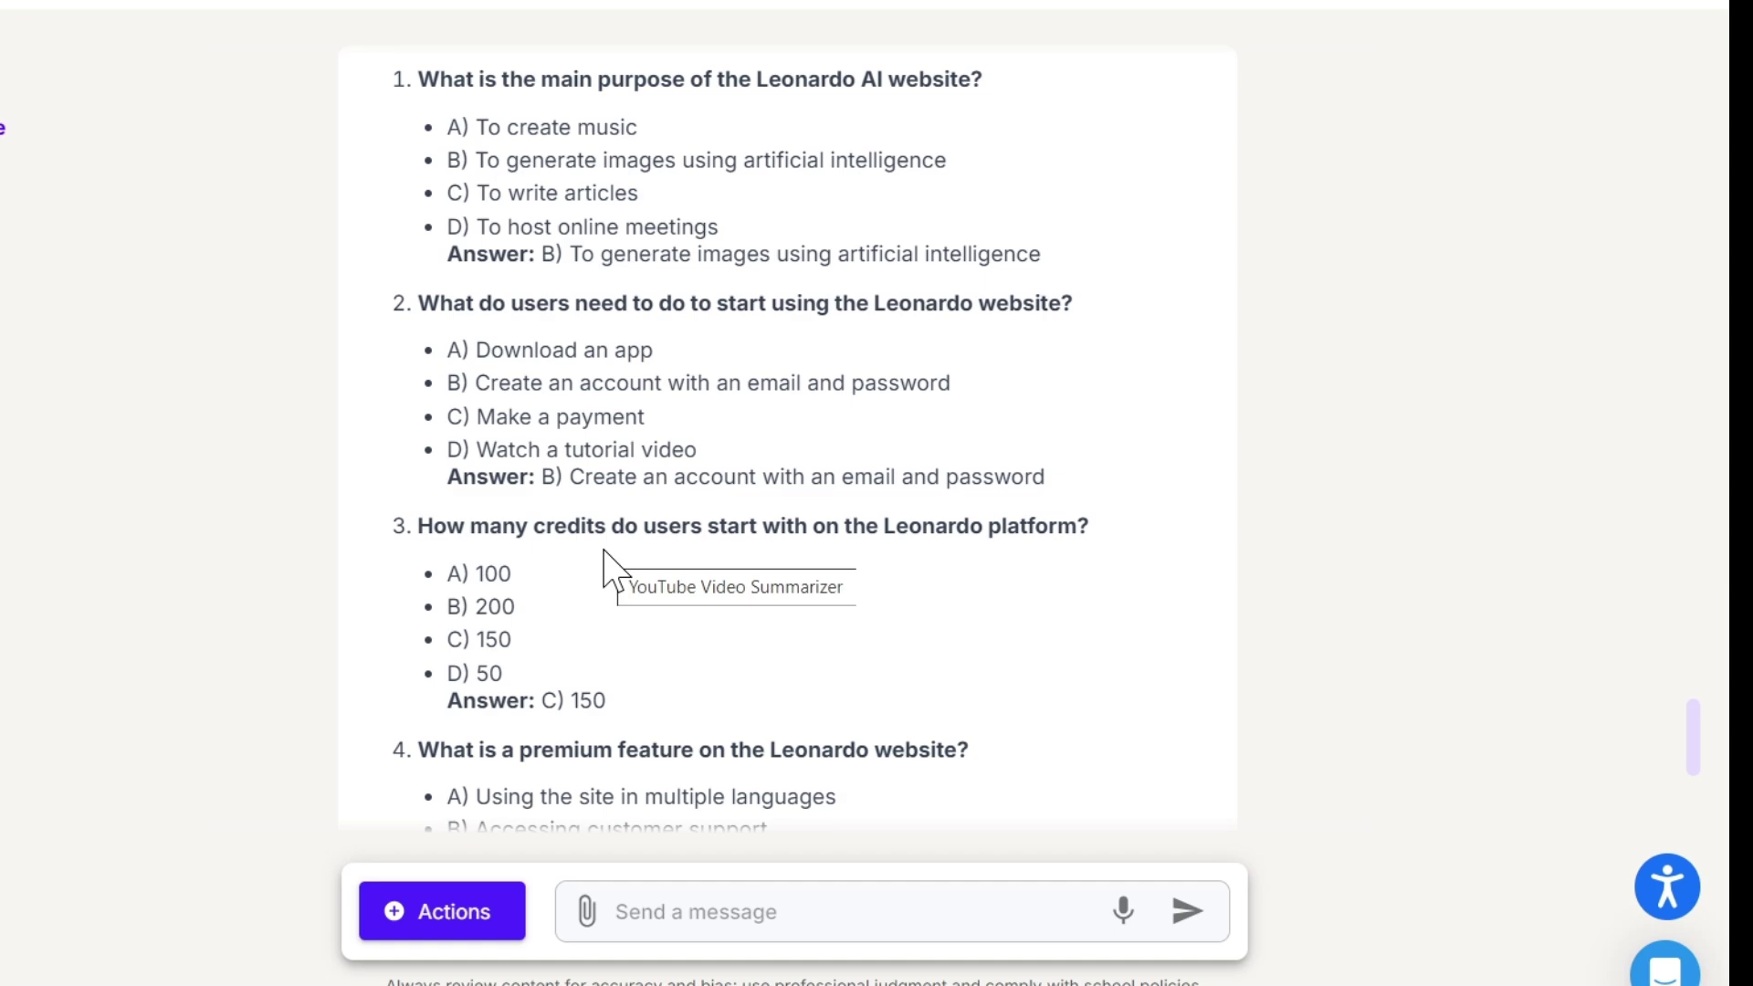
{"action": "scroll", "coordinate": [606, 564], "scroll_direction": "up", "scroll_amount": 5}
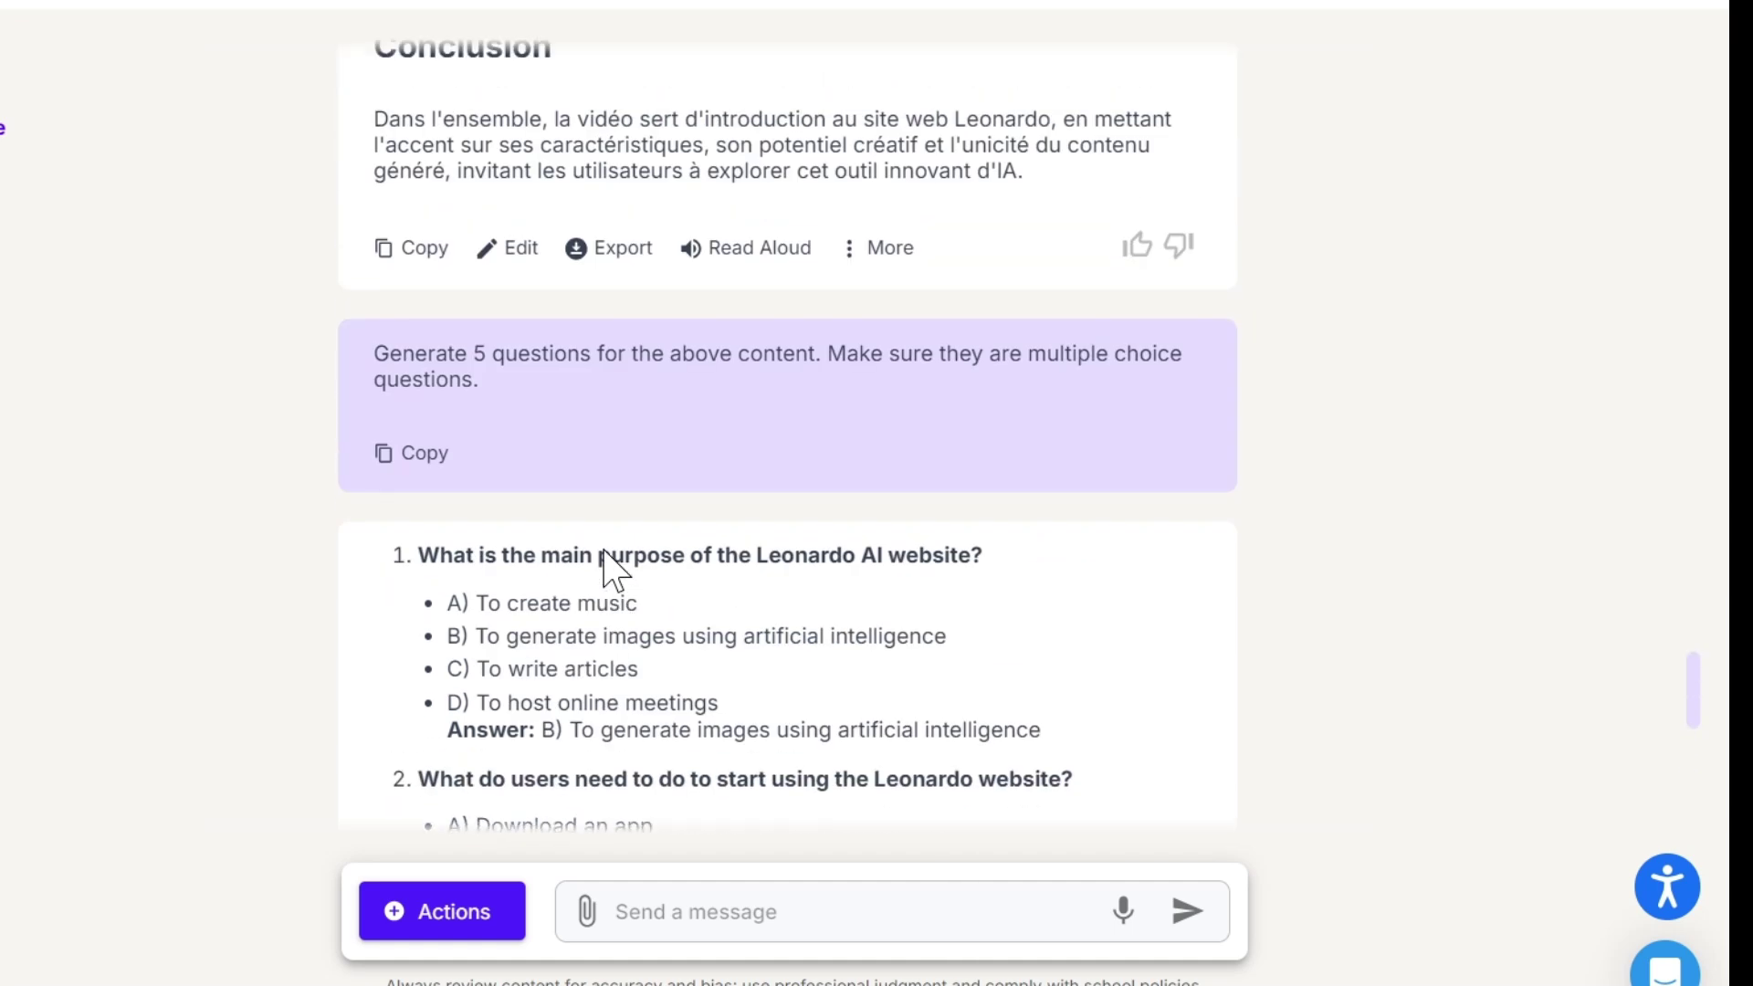
{"action": "scroll", "coordinate": [606, 561], "scroll_direction": "down", "scroll_amount": 12}
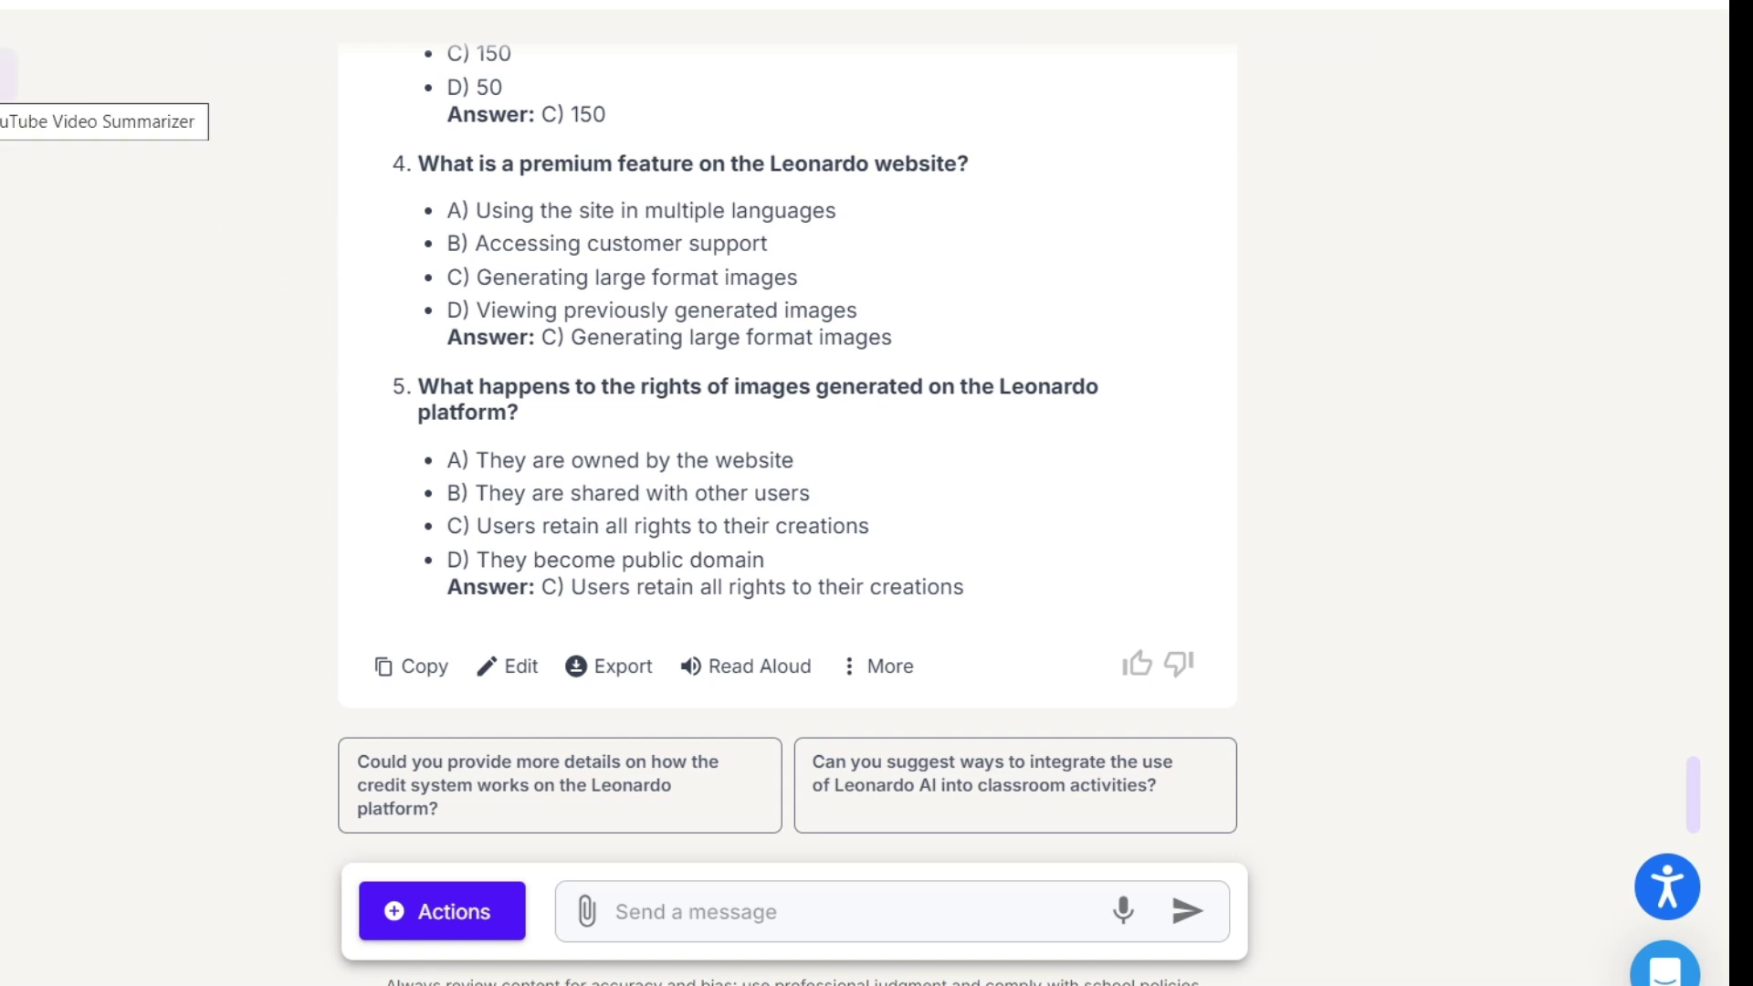
Open the Multiple Choice Quiz / Assessment tool and set the grade level to University with 10 questions
{"action": "left_click", "coordinate": [10, 74]}
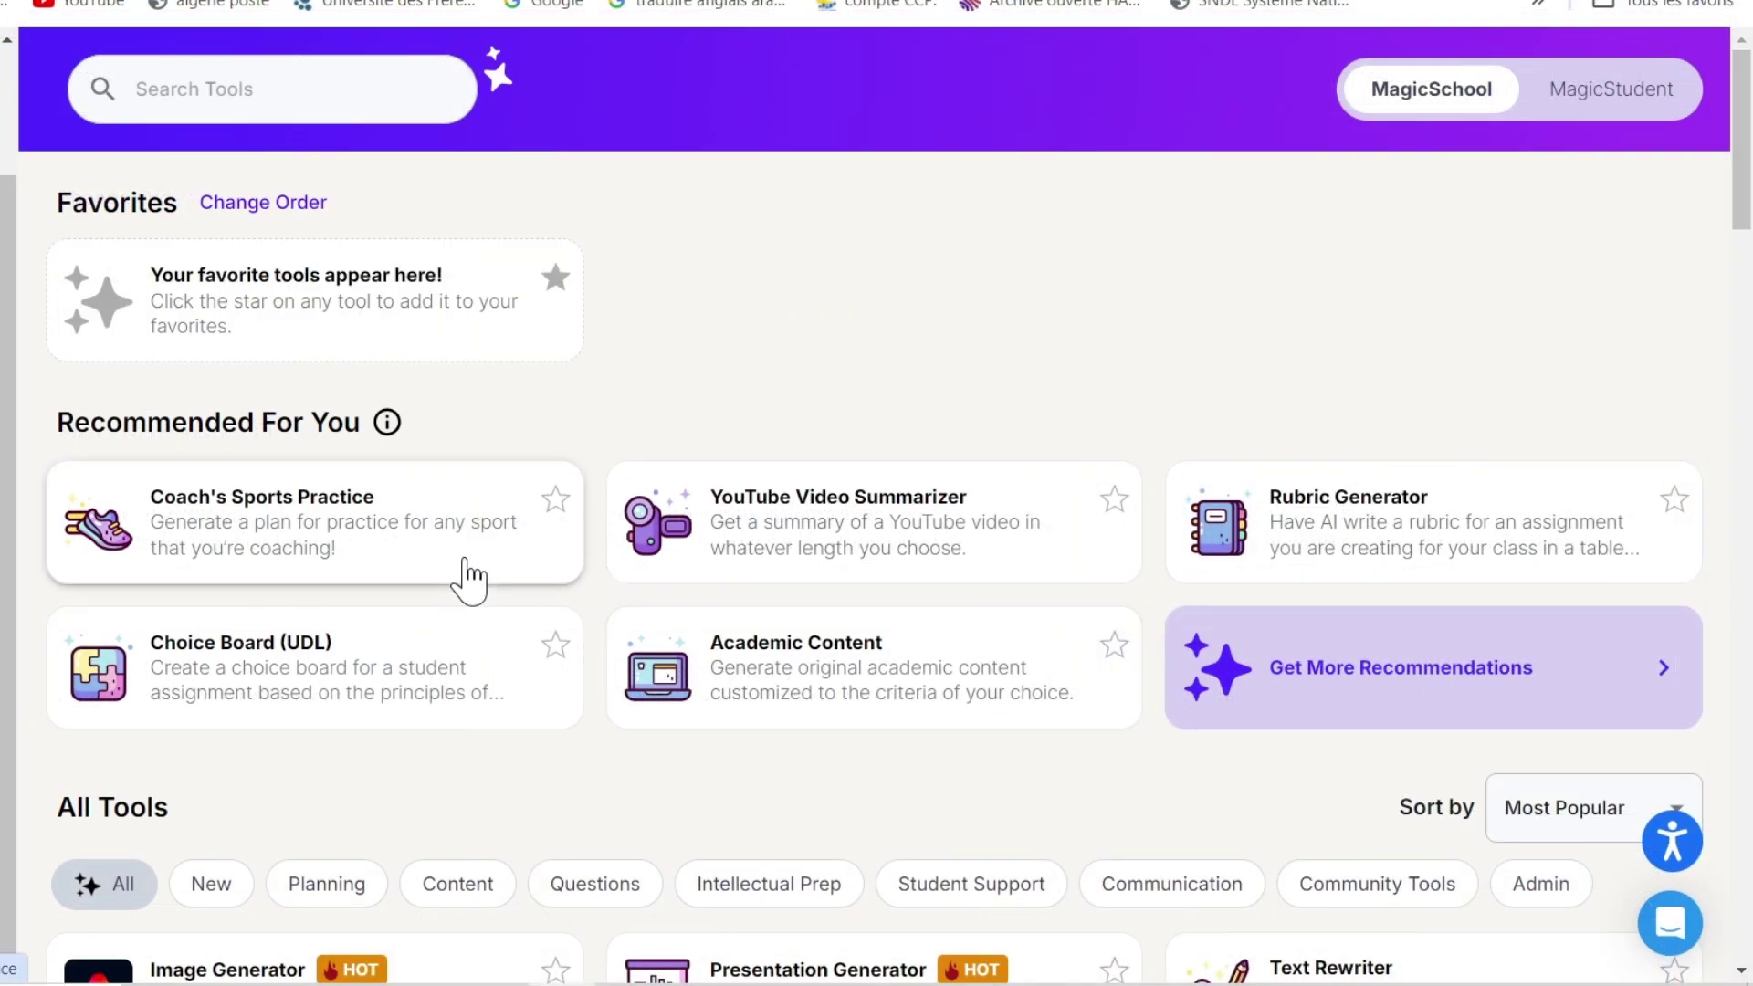
{"action": "scroll", "coordinate": [644, 528], "scroll_direction": "down", "scroll_amount": 5}
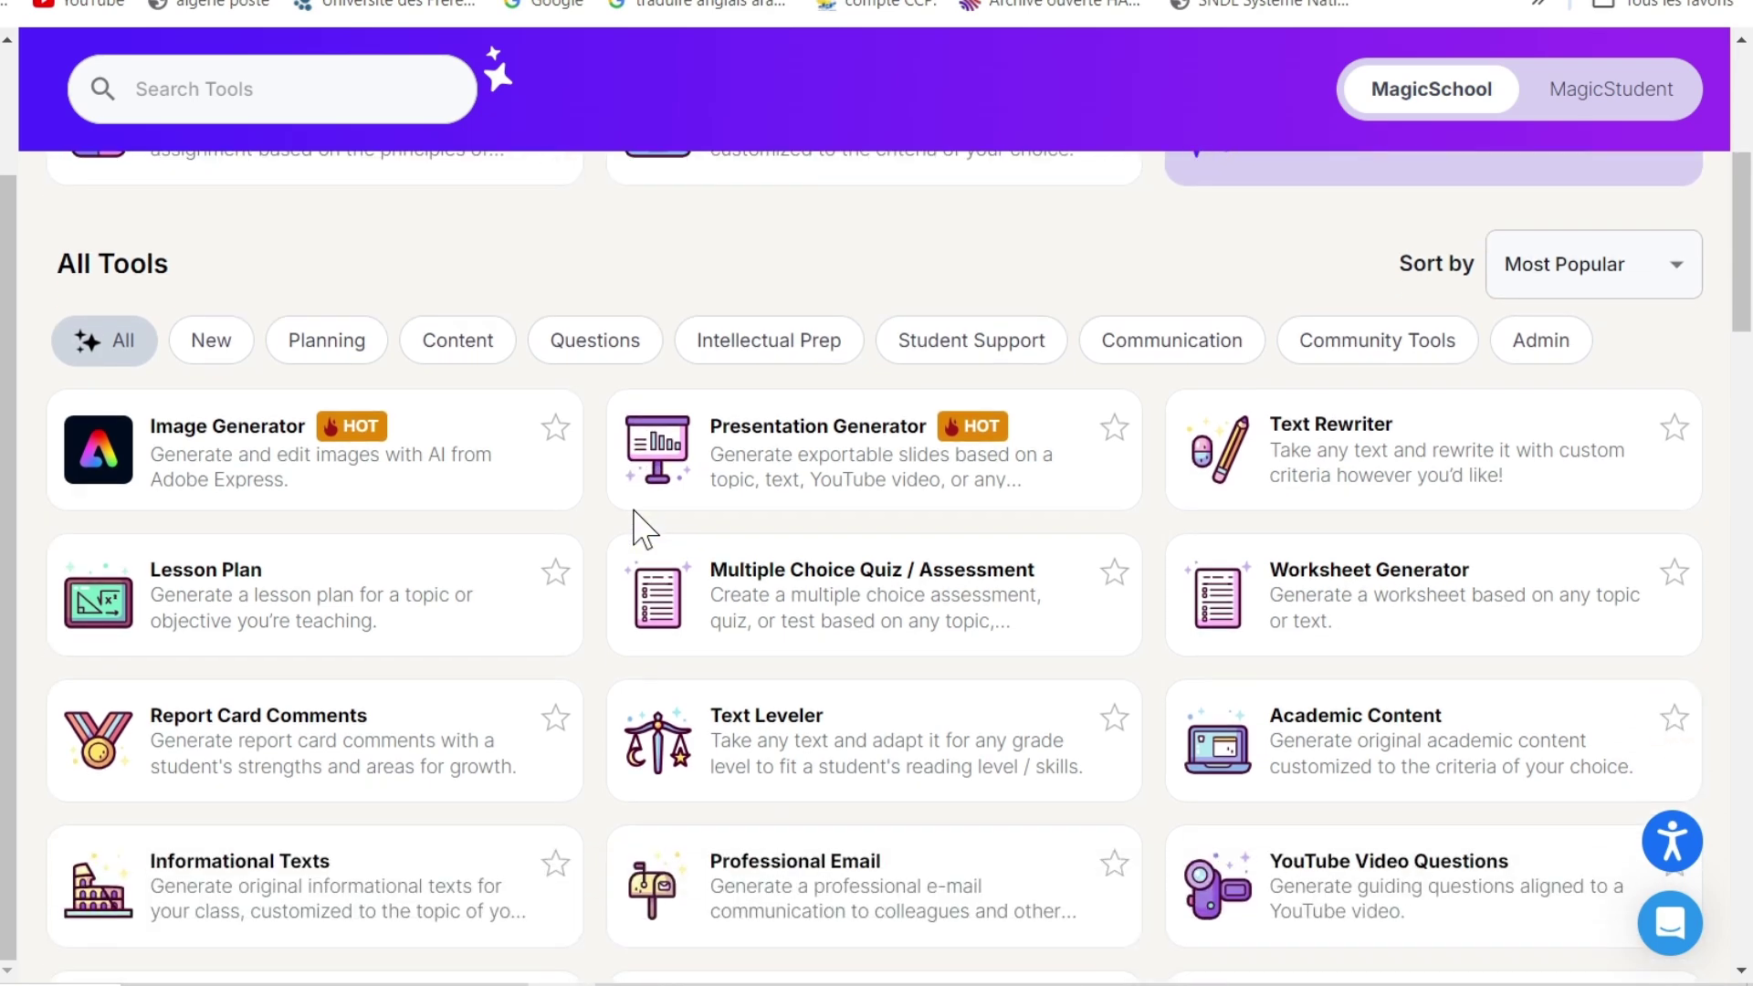
{"action": "left_click", "coordinate": [716, 591]}
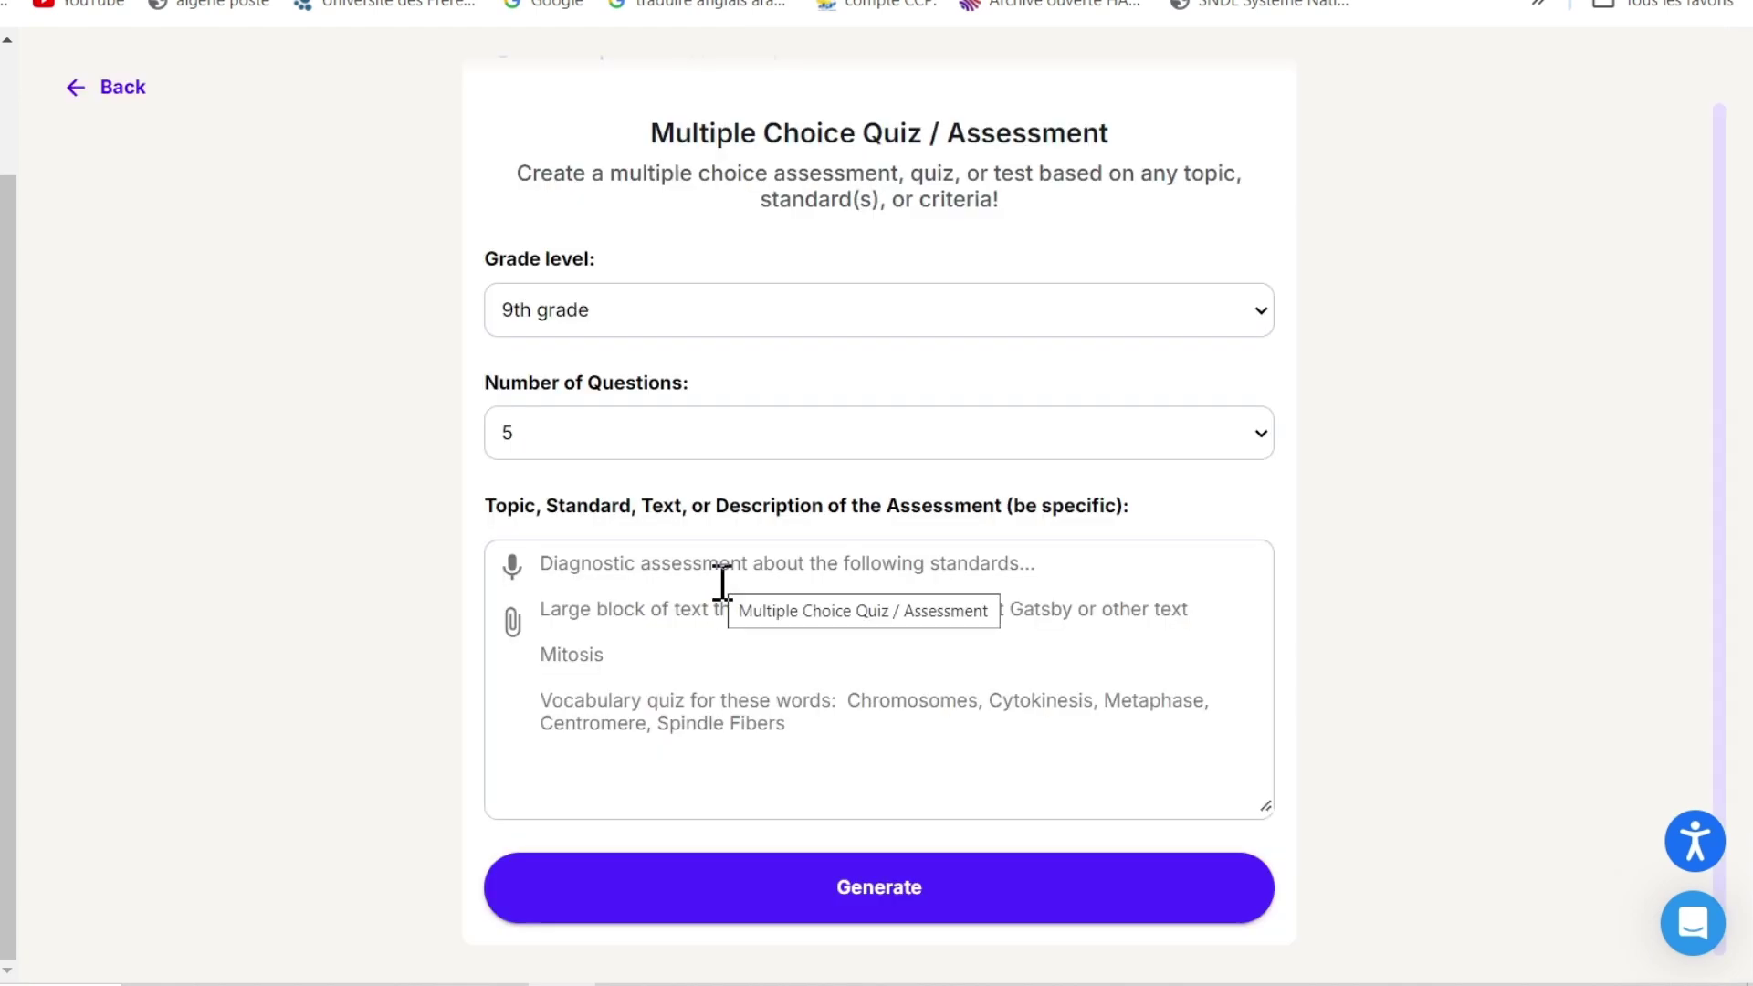
{"action": "left_click", "coordinate": [1264, 330]}
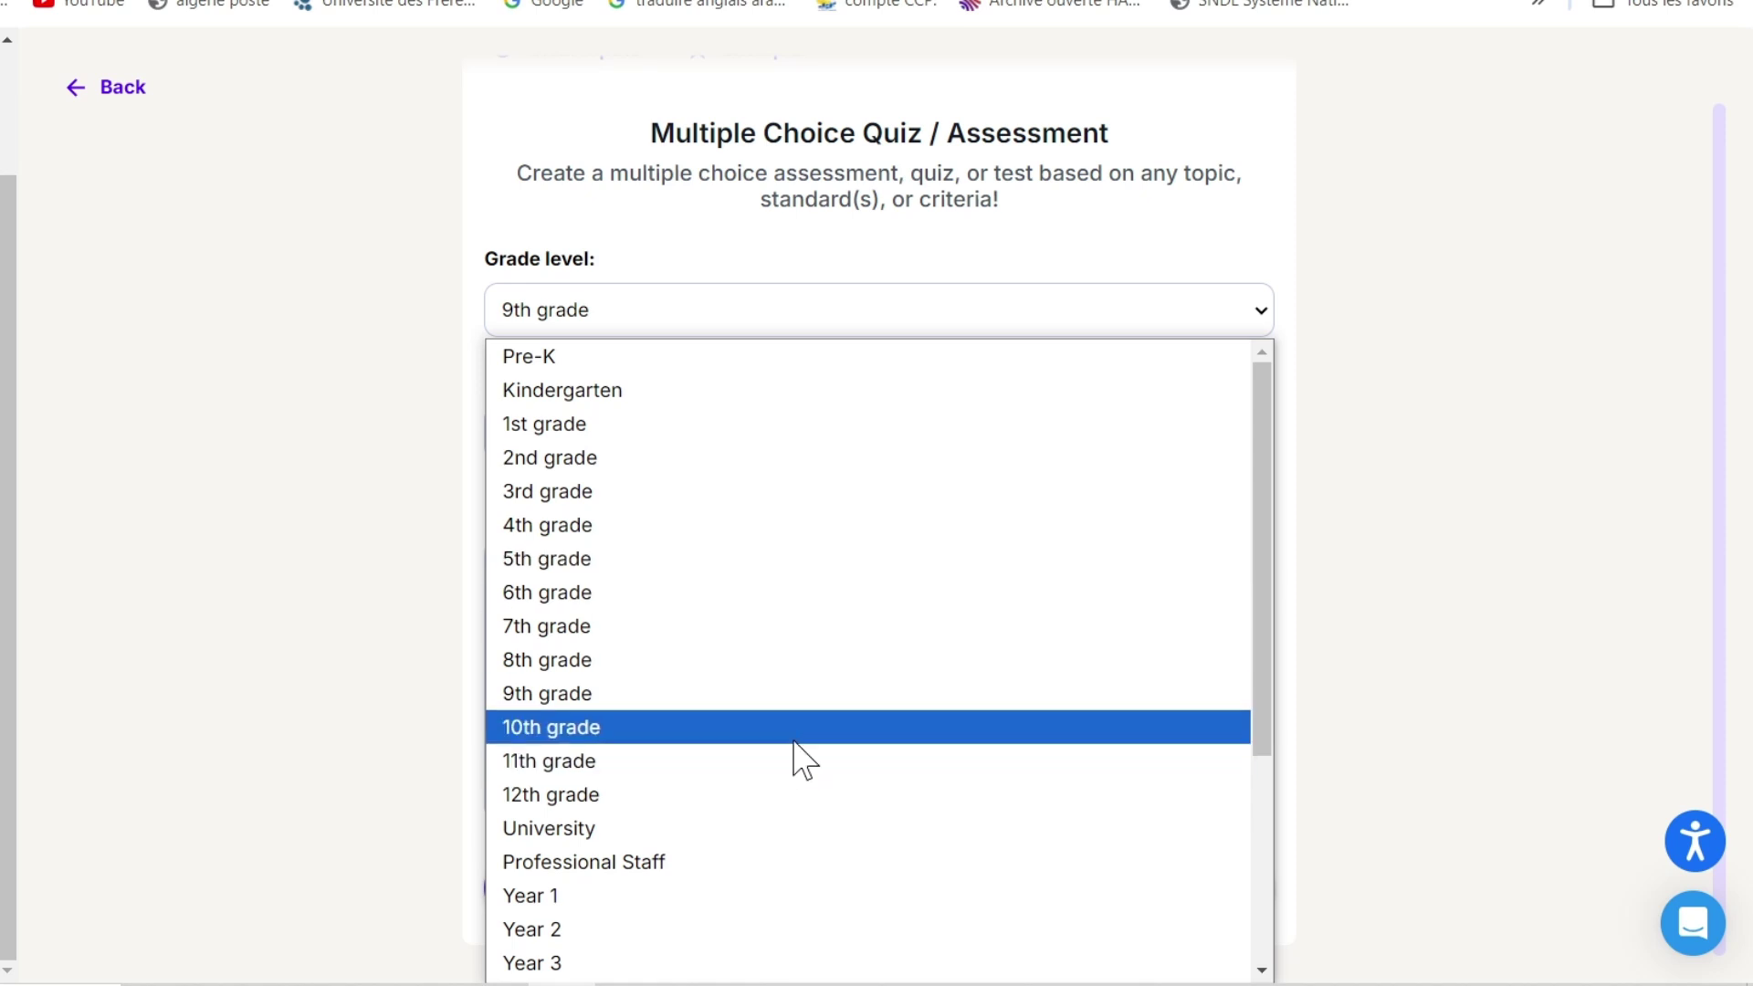
{"action": "left_click", "coordinate": [618, 828]}
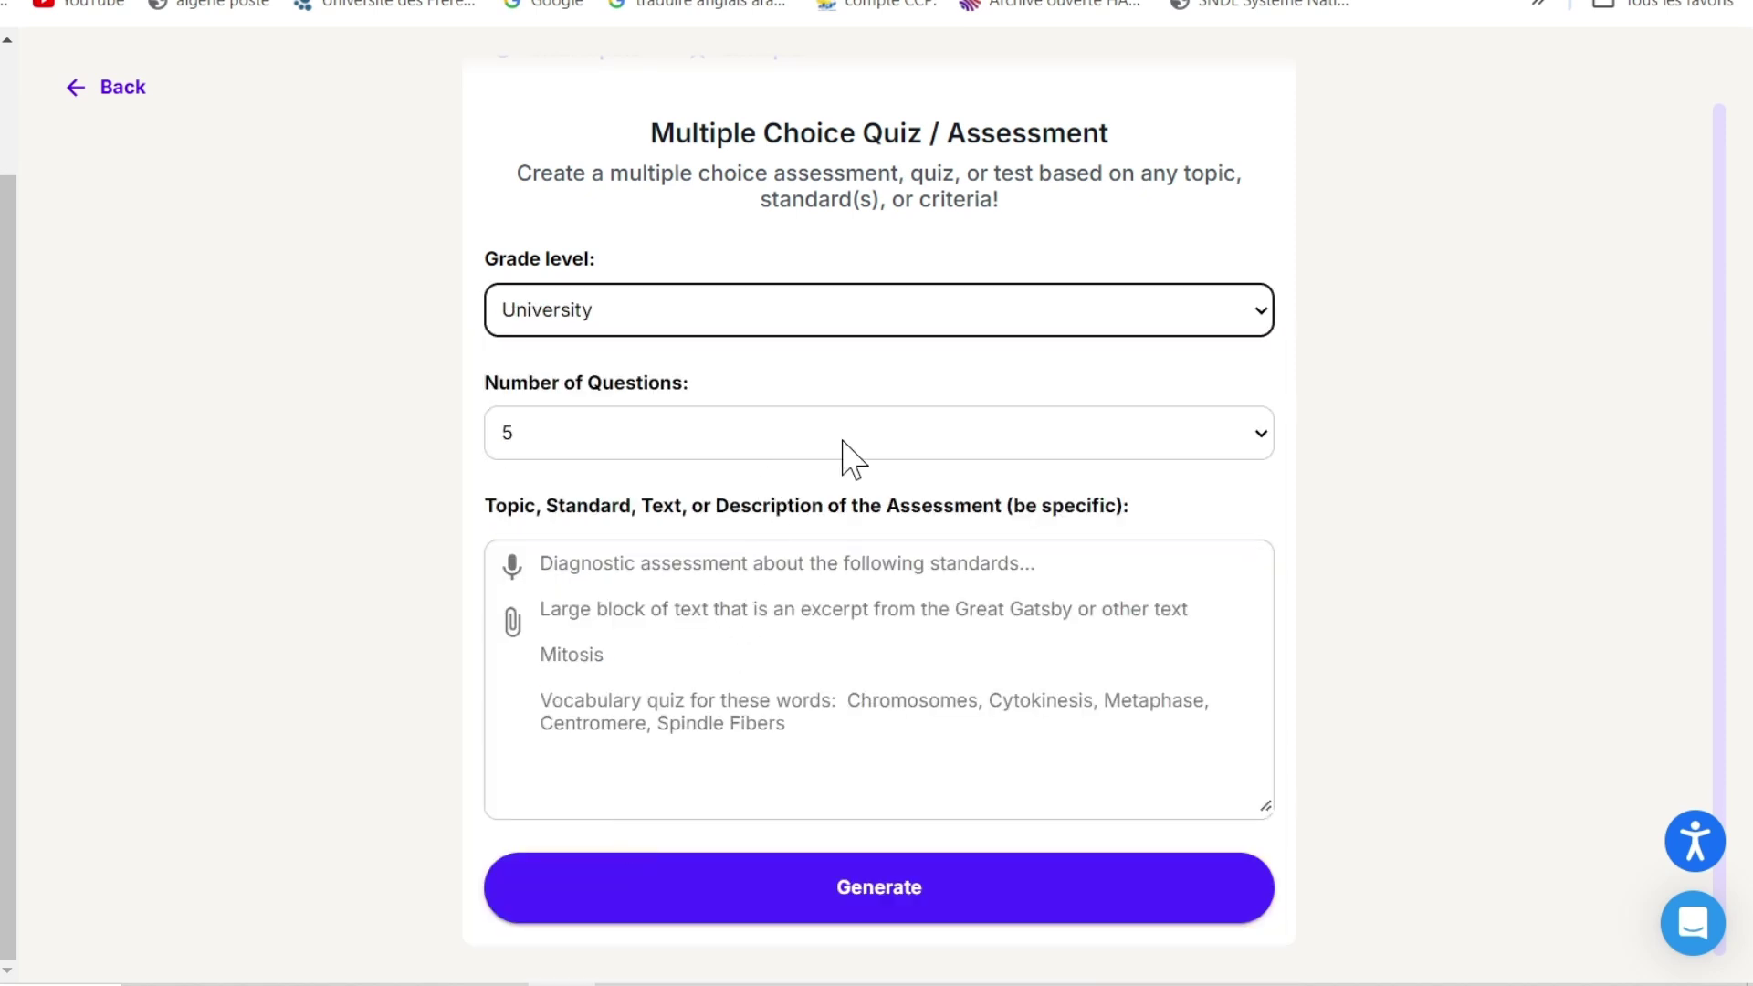
{"action": "left_click", "coordinate": [1245, 435]}
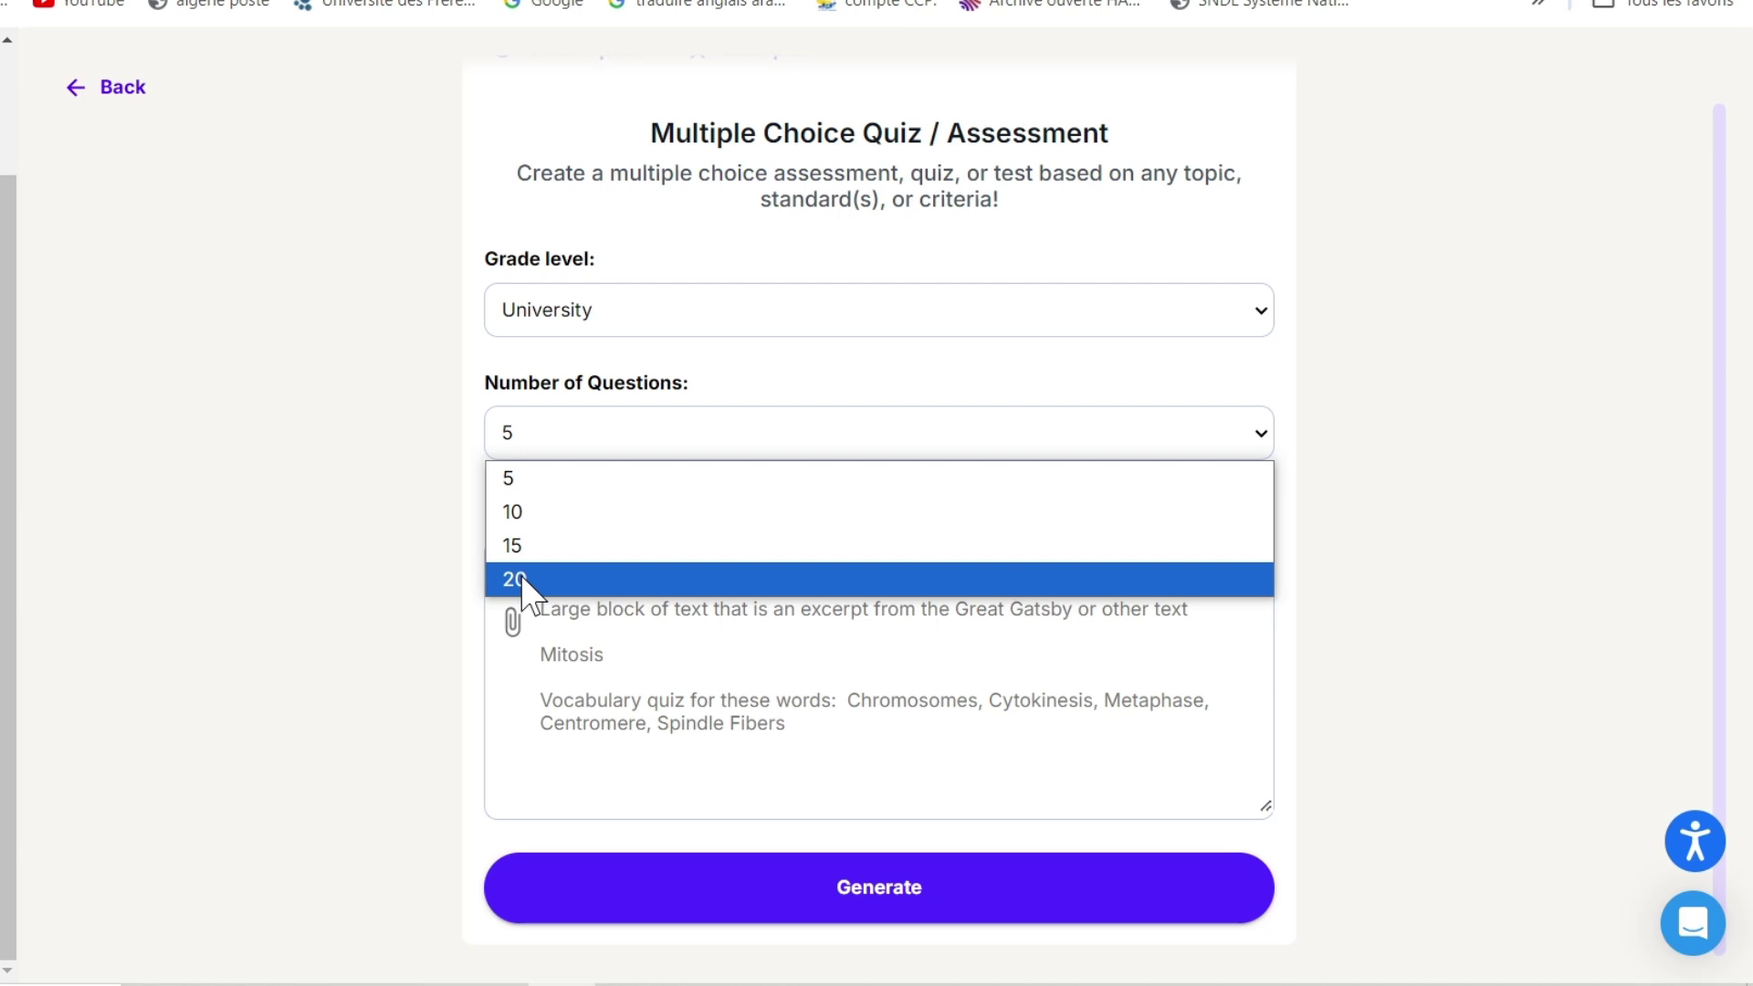
{"action": "left_click", "coordinate": [513, 515]}
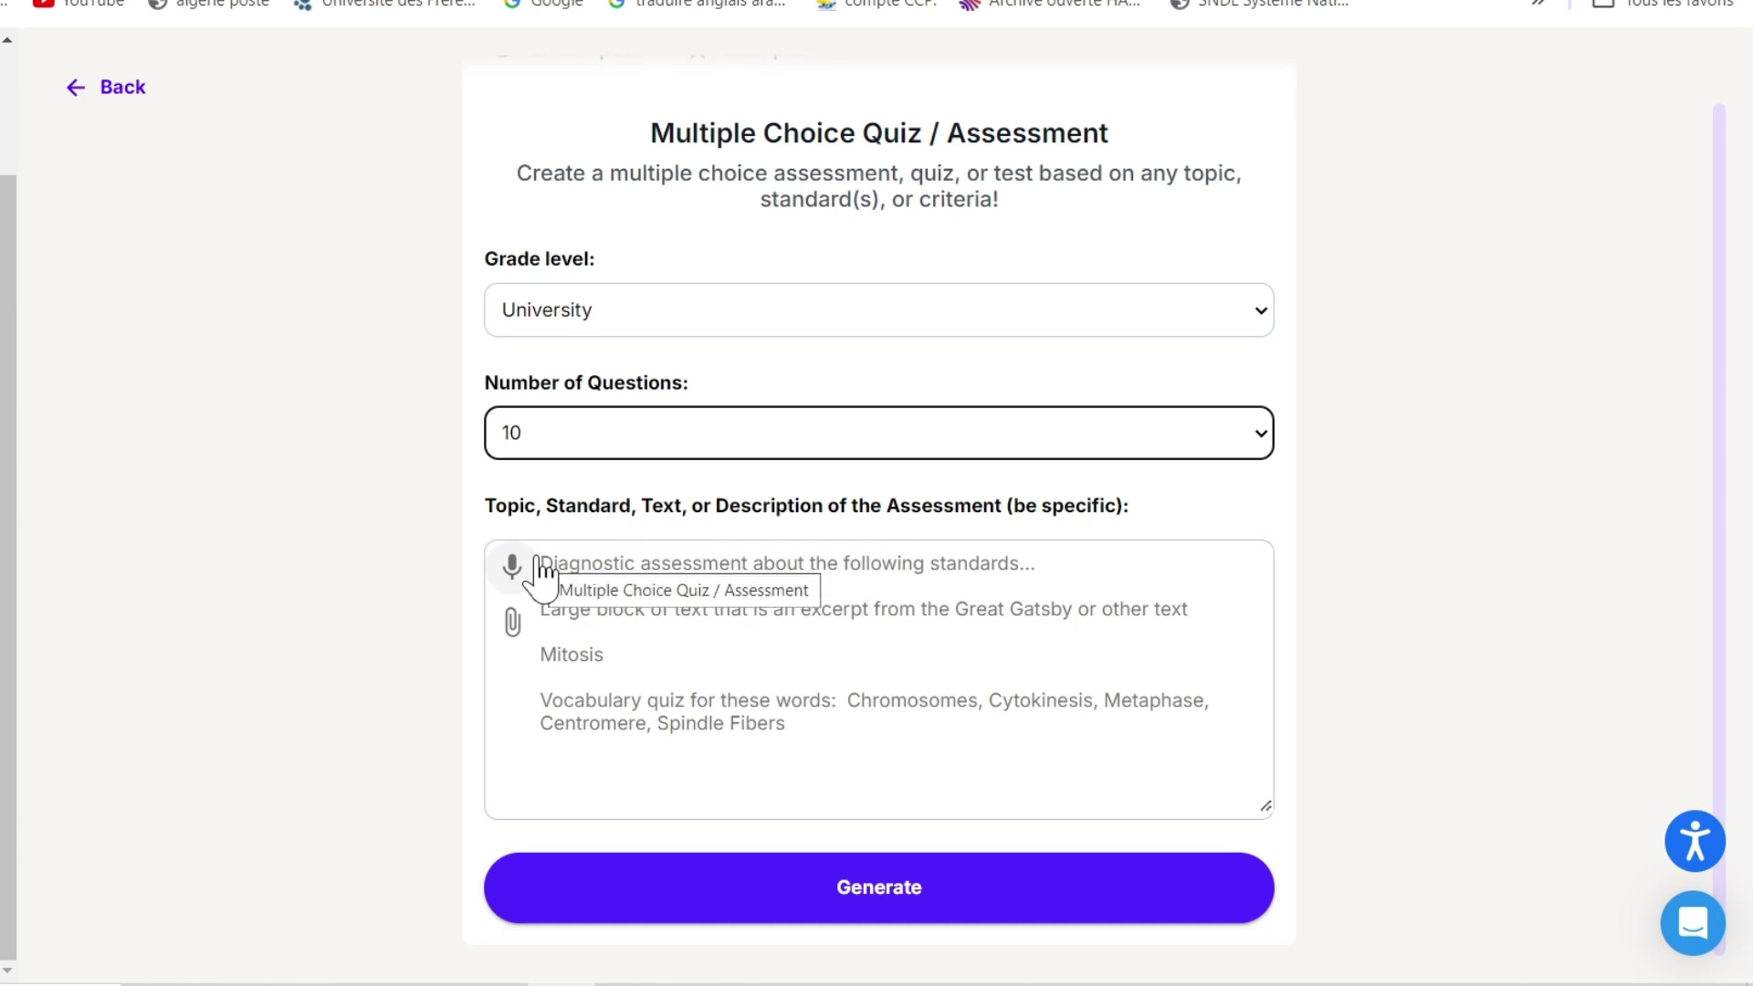
Upload the Word document "introduction de la vidéo" as the assessment source and generate the quiz
{"action": "left_click", "coordinate": [513, 624]}
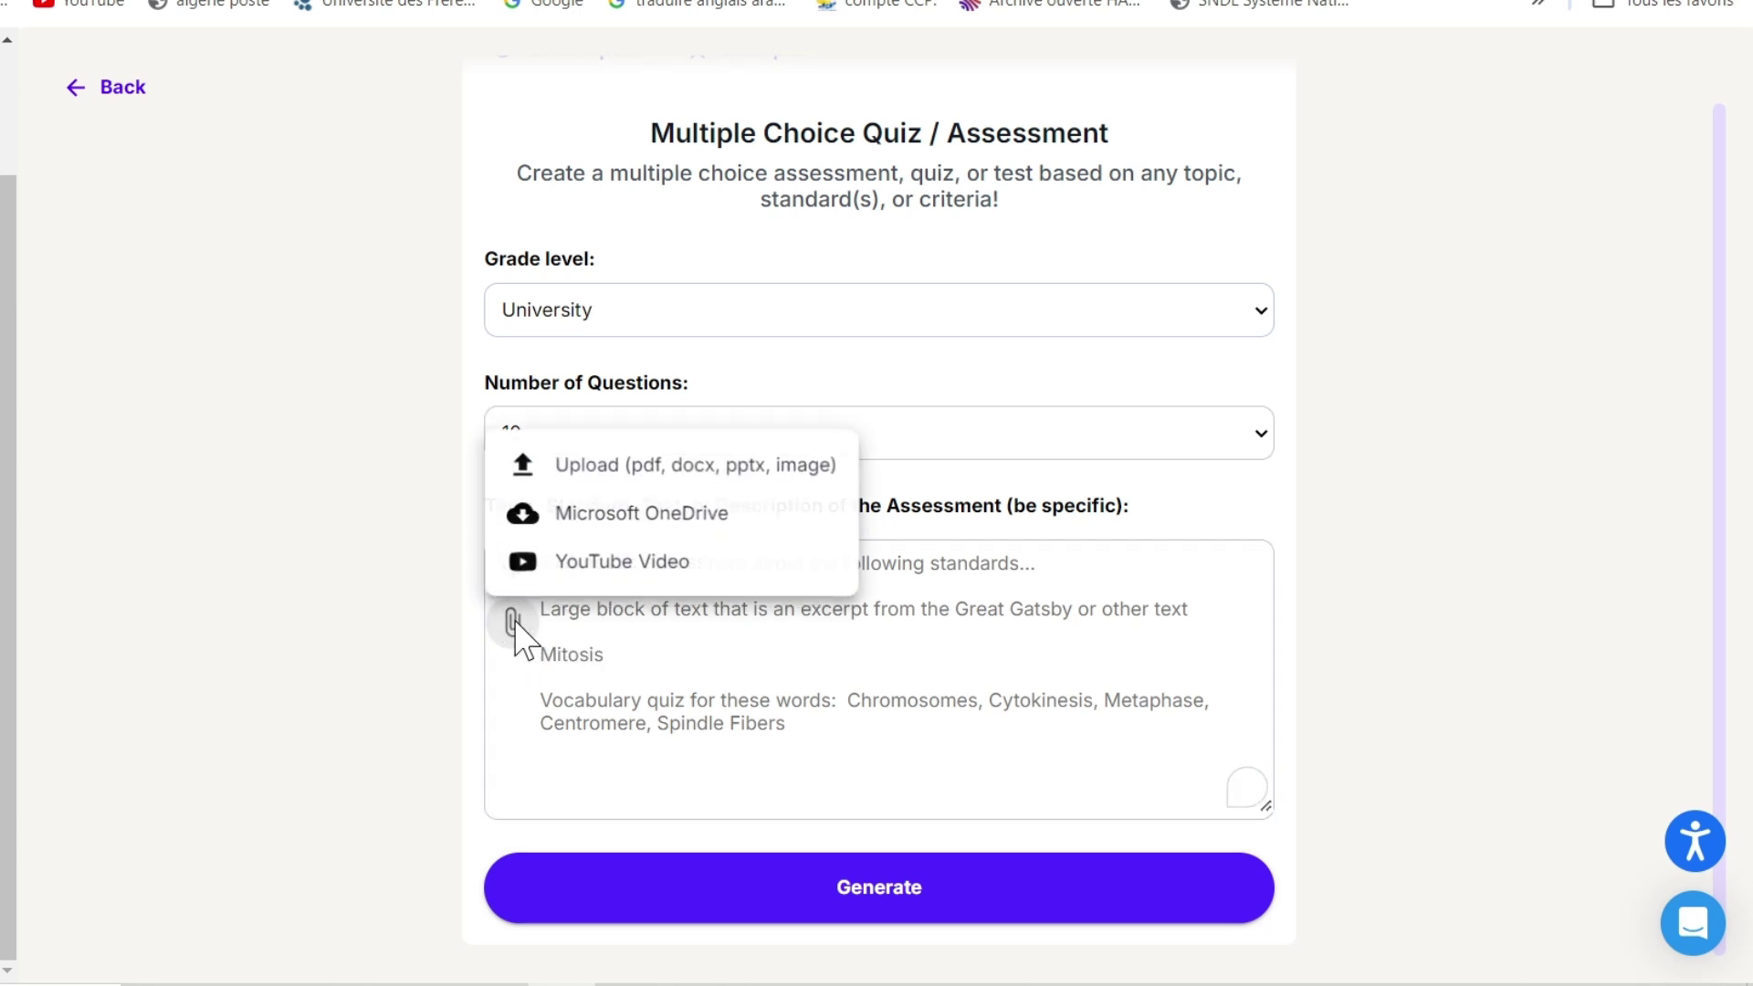
{"action": "left_click", "coordinate": [579, 470]}
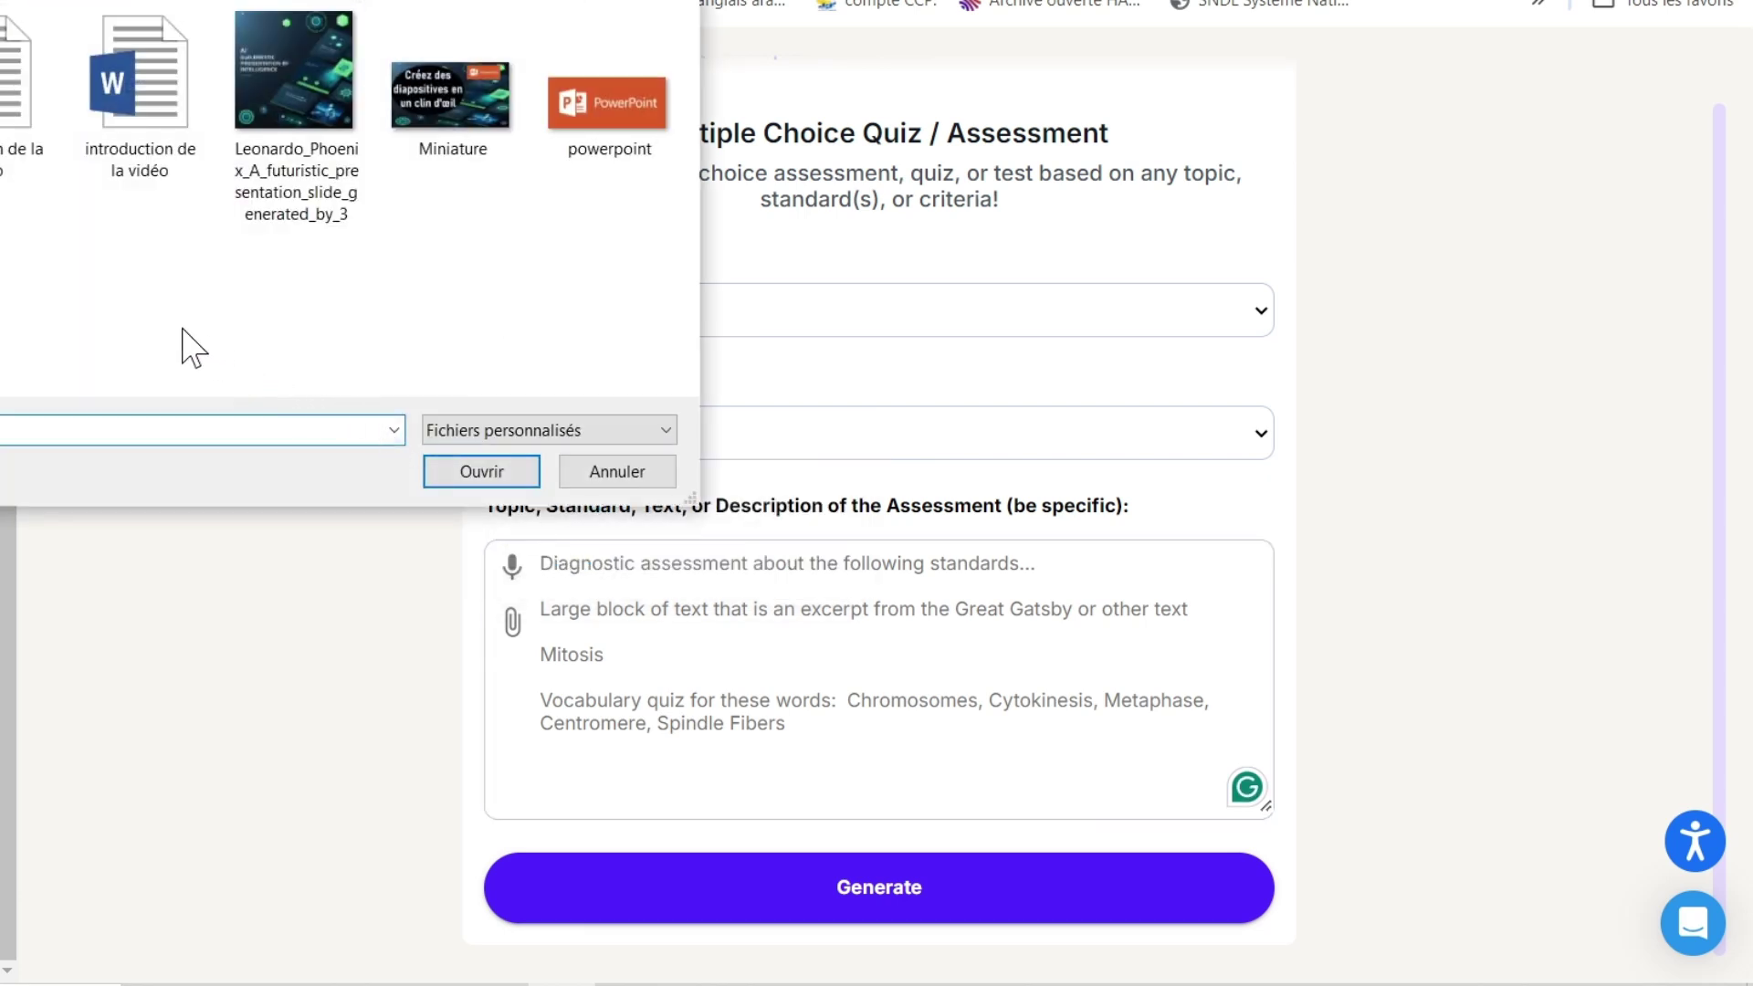
{"action": "left_click", "coordinate": [135, 165]}
{"action": "left_click", "coordinate": [442, 470]}
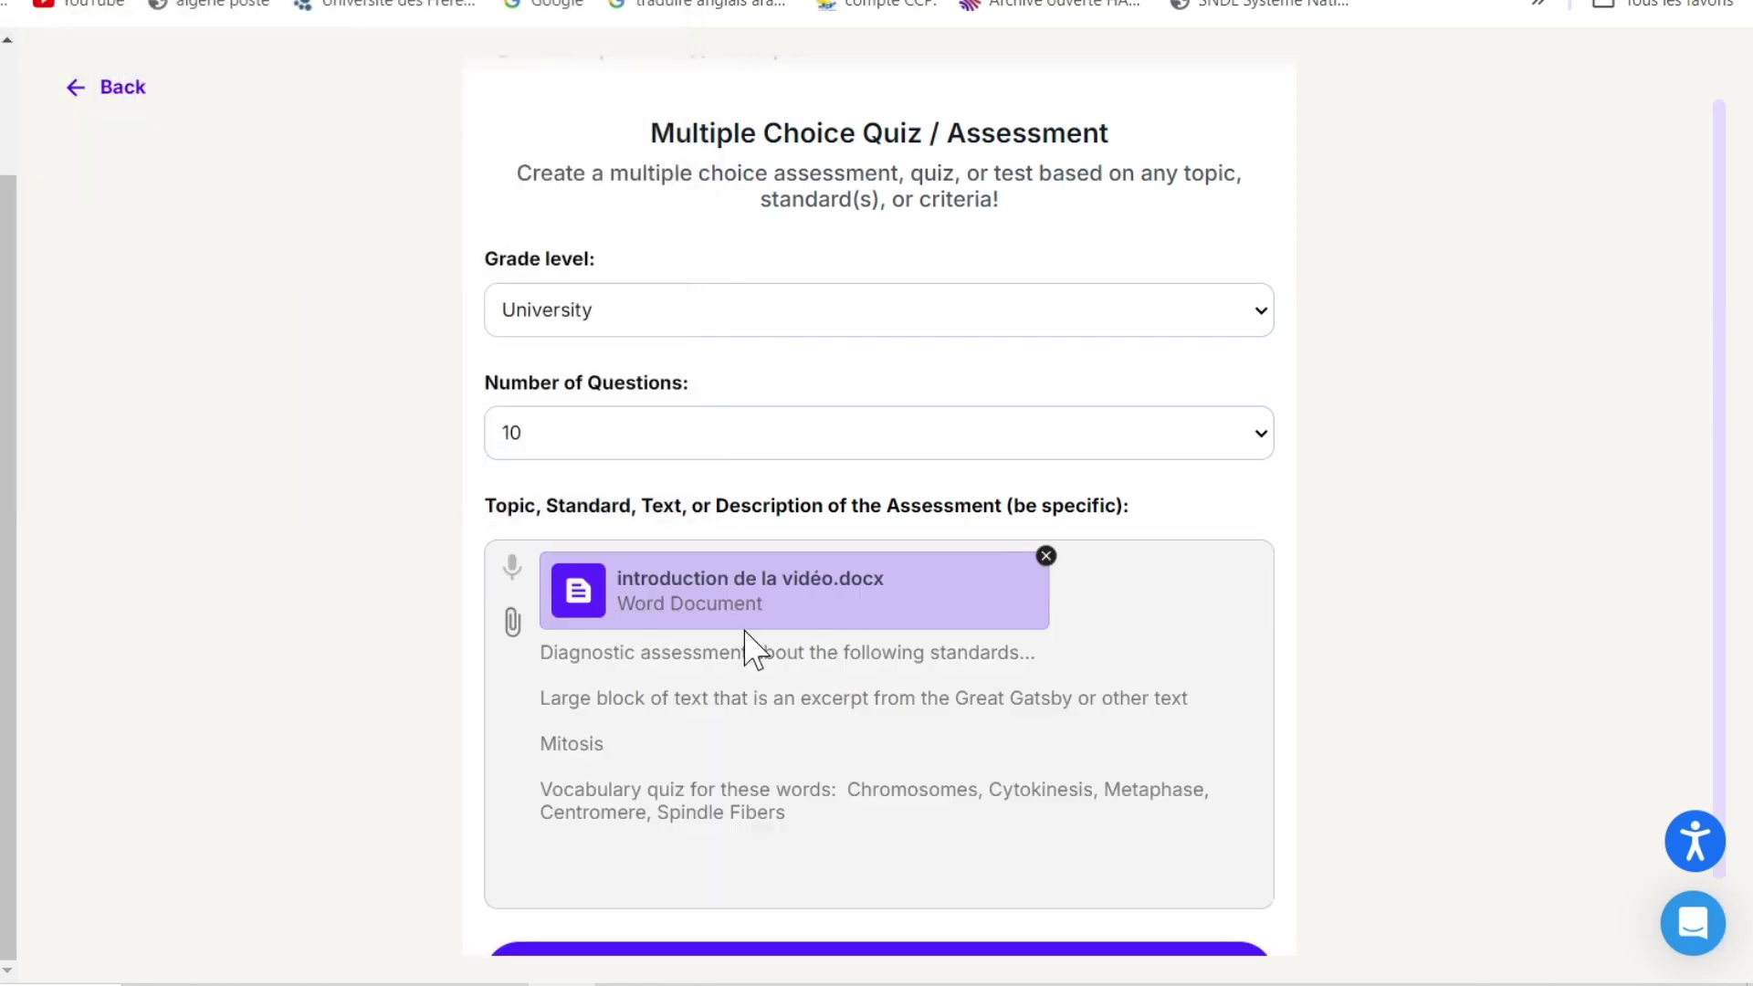
{"action": "scroll", "coordinate": [780, 671], "scroll_direction": "down", "scroll_amount": 1}
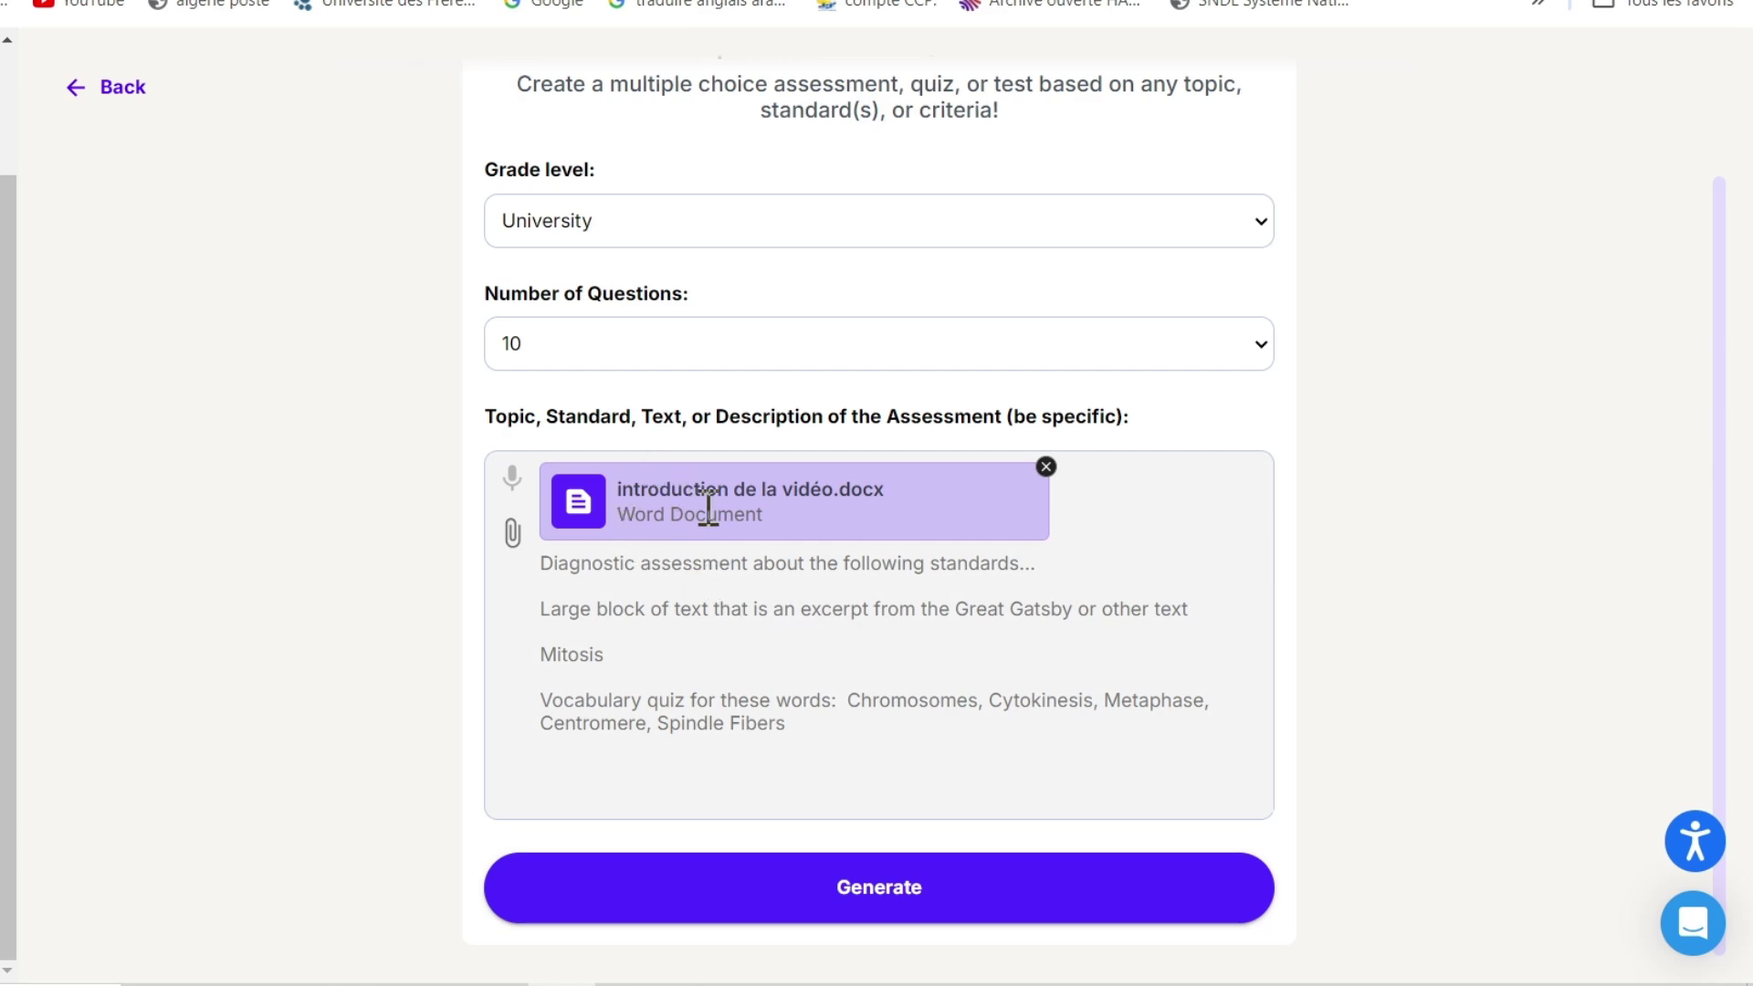
{"action": "left_click", "coordinate": [863, 899]}
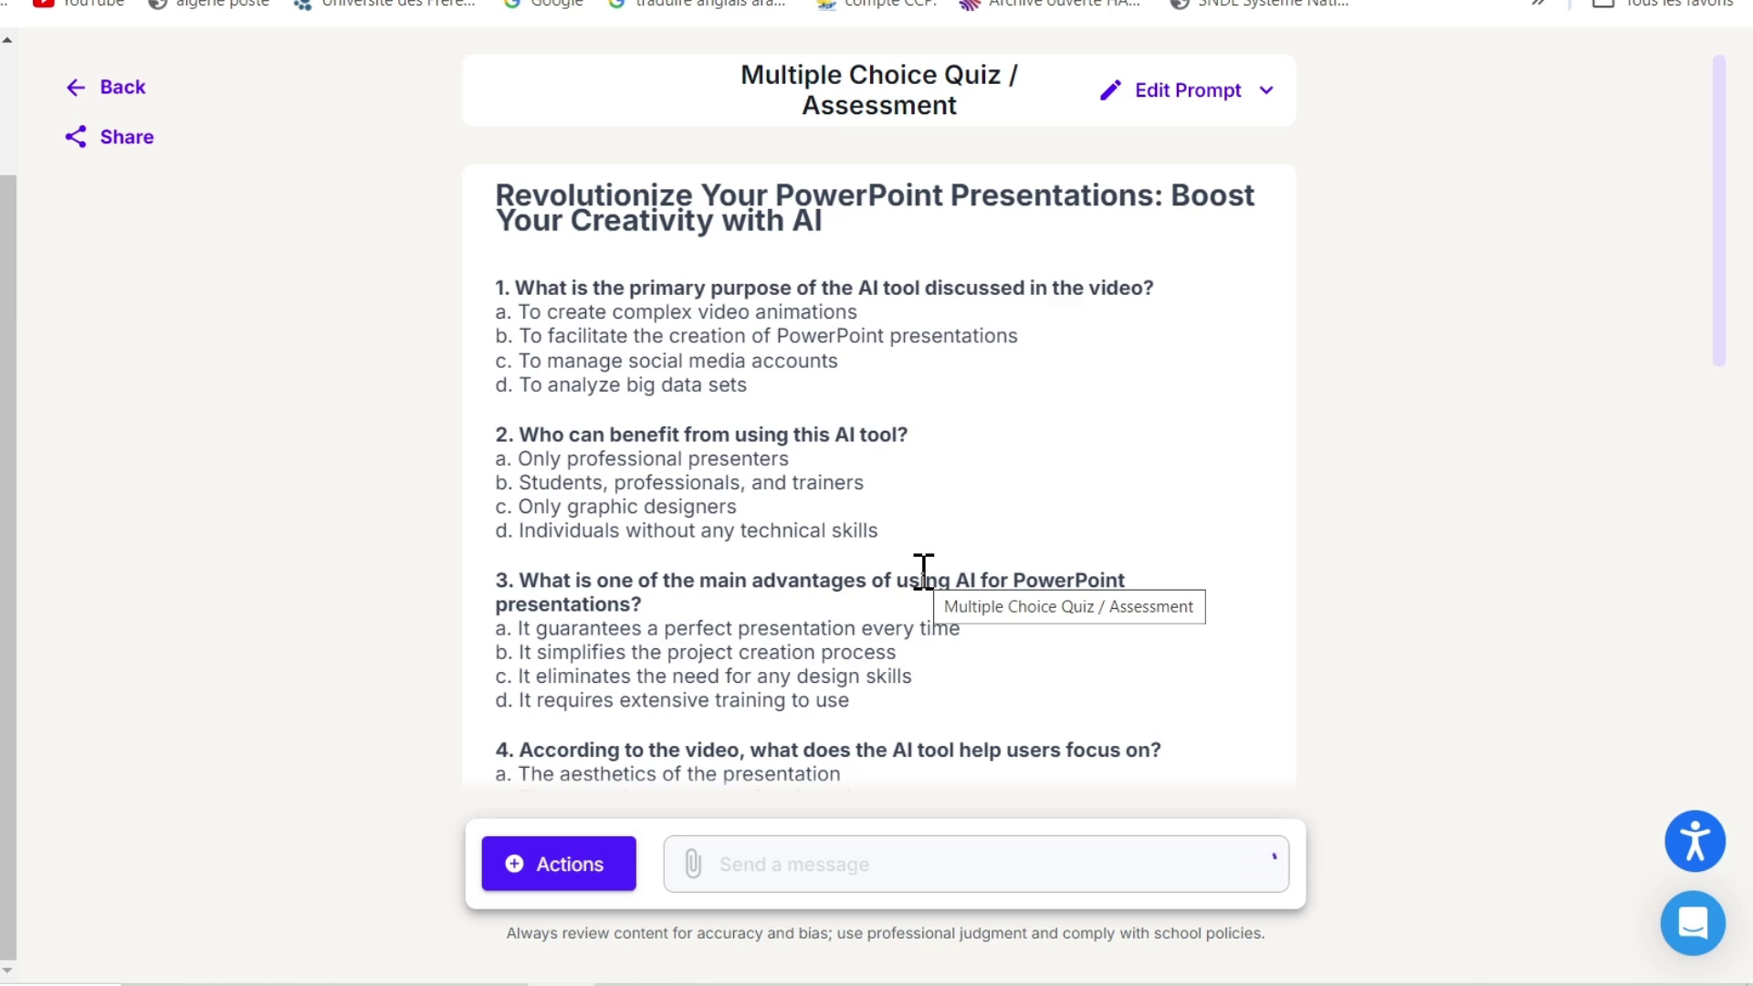
Review the generated PowerPoint AI quiz from the first question through the answer key, and copy its text
{"action": "scroll", "coordinate": [923, 572], "scroll_direction": "down", "scroll_amount": 6}
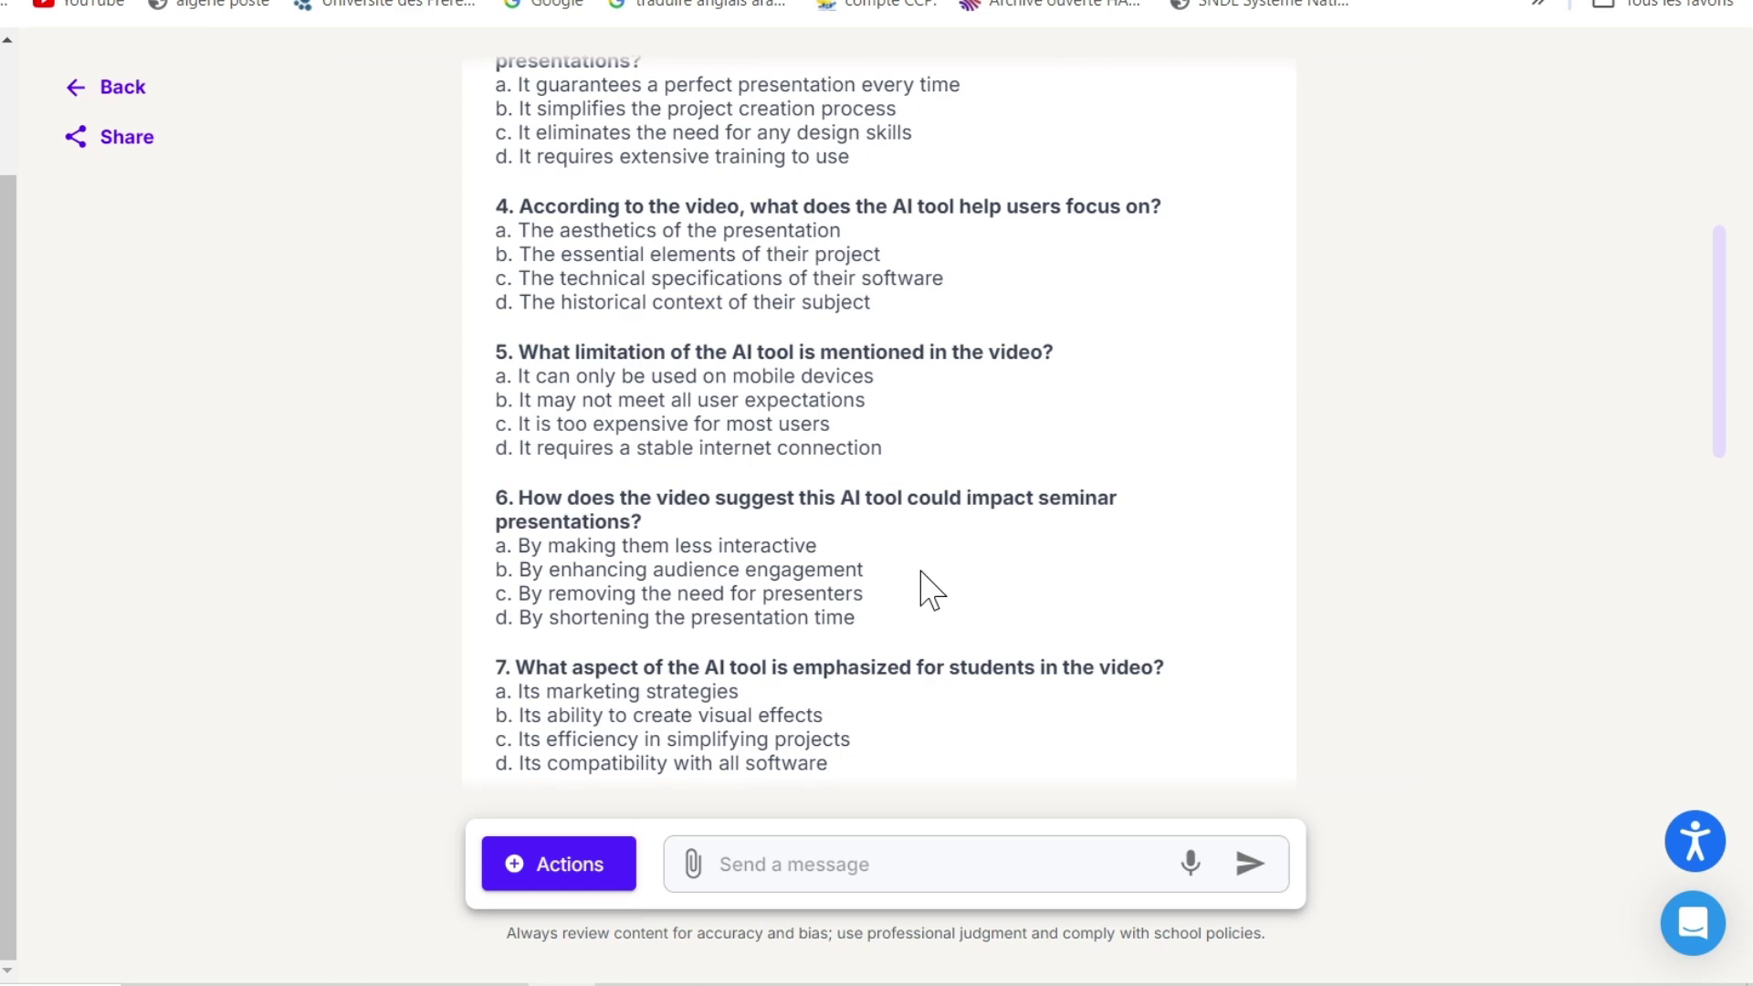
{"action": "scroll", "coordinate": [923, 589], "scroll_direction": "up", "scroll_amount": 6}
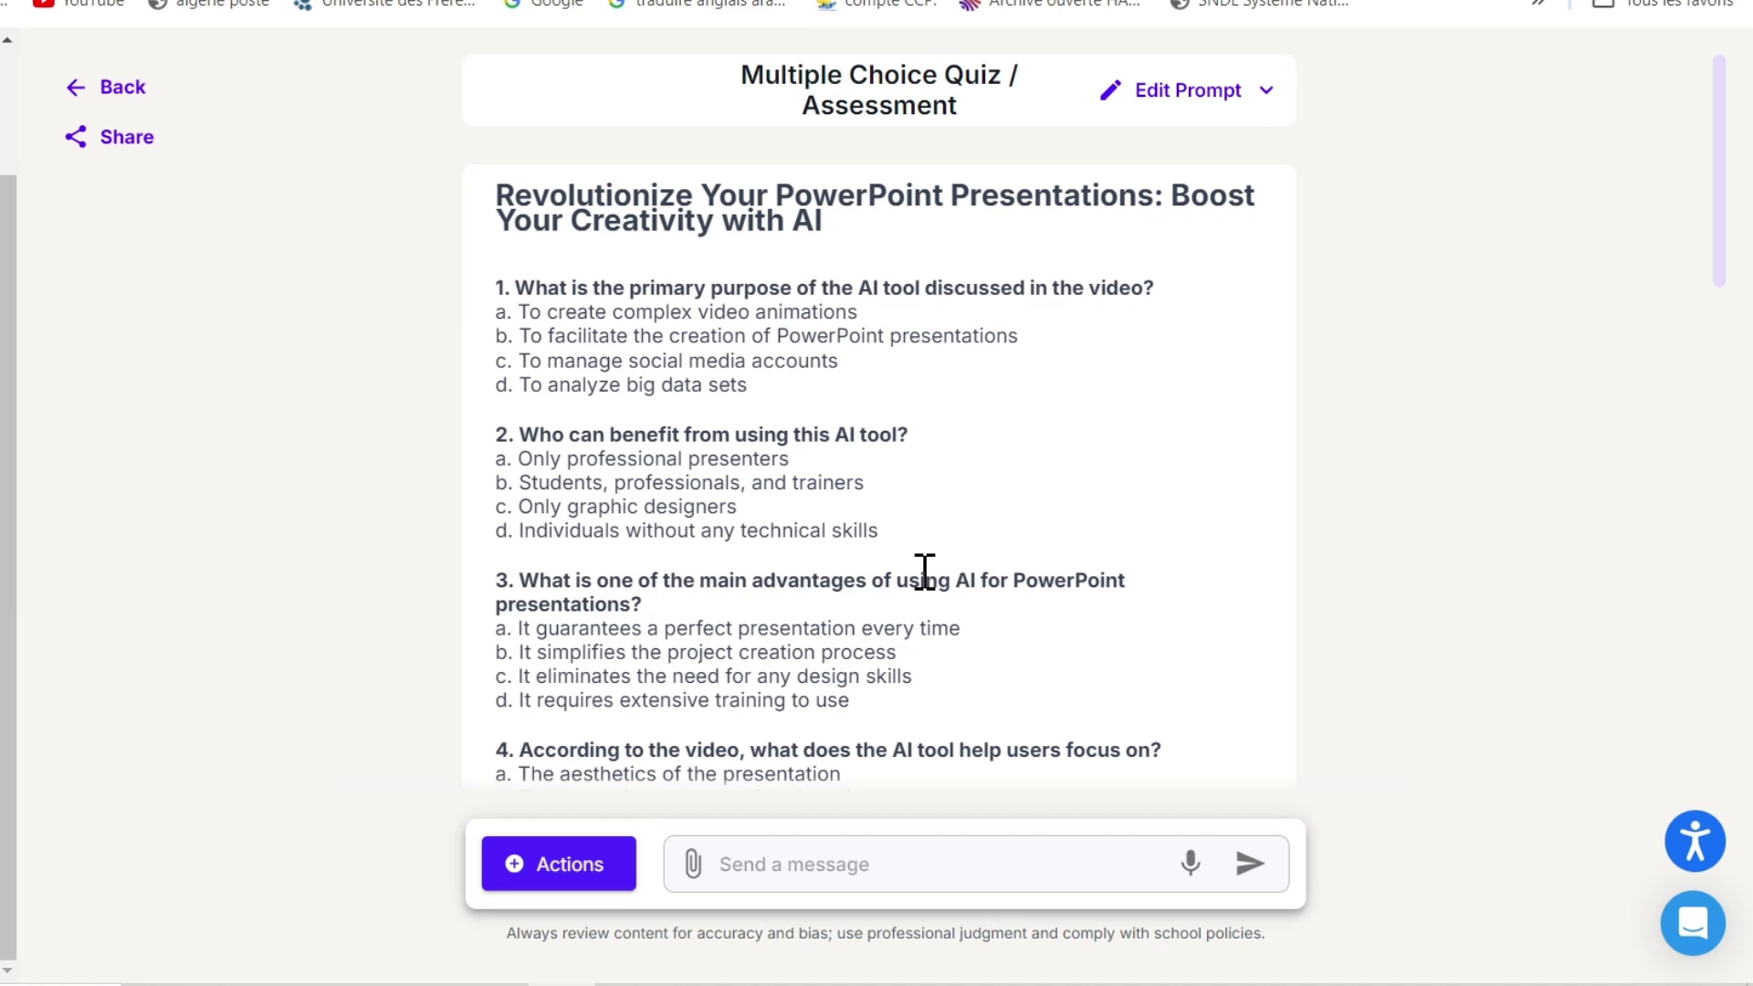
{"action": "scroll", "coordinate": [923, 572], "scroll_direction": "down", "scroll_amount": 15}
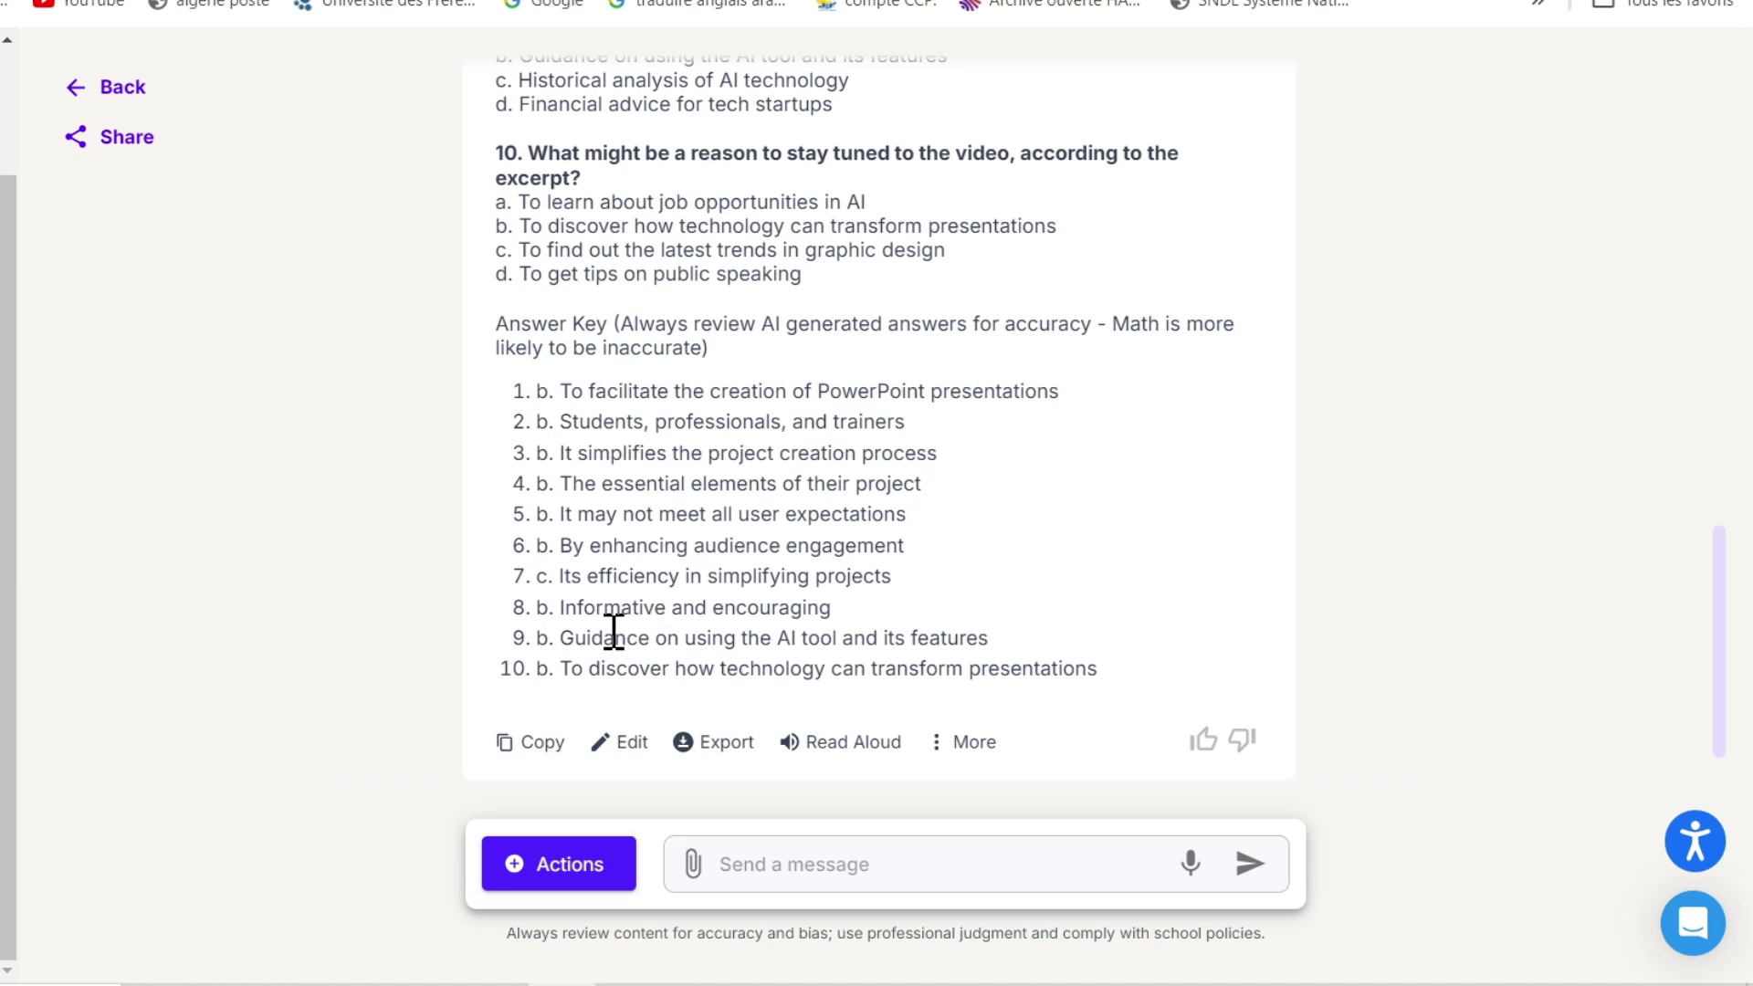
{"action": "left_click", "coordinate": [527, 751]}
Translate the quiz into French - Français and review the translated questions and answer key
{"action": "left_click", "coordinate": [530, 872]}
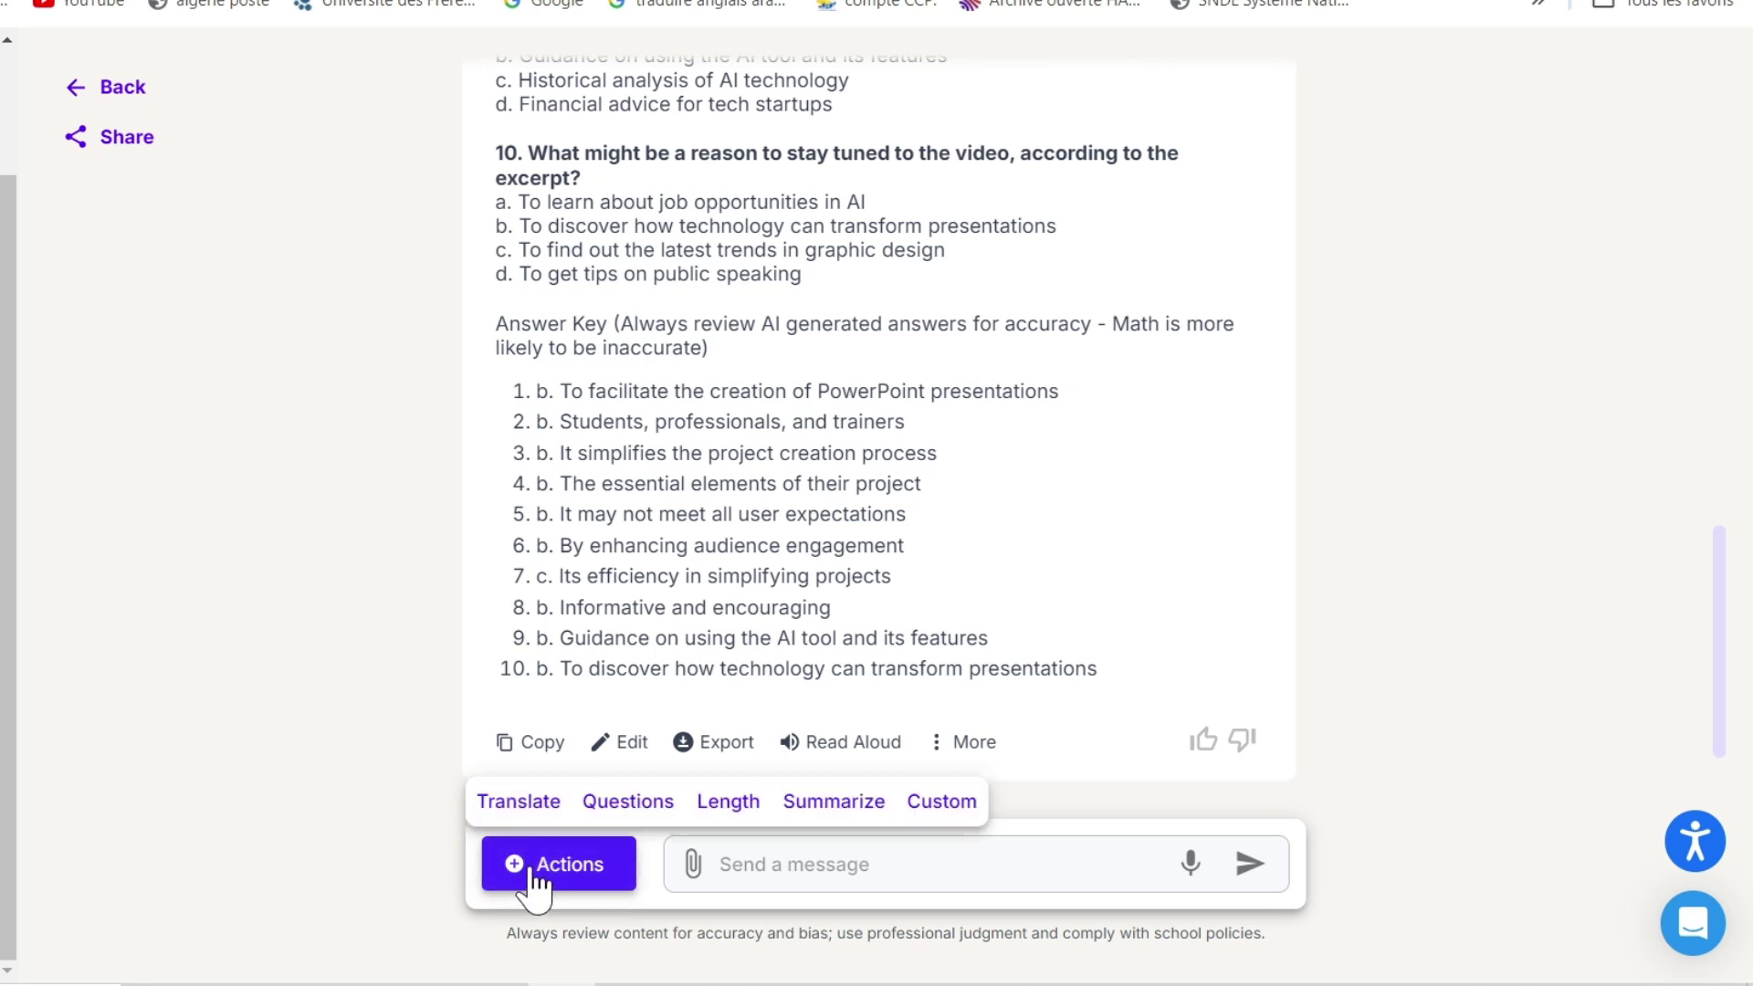
{"action": "left_click", "coordinate": [523, 805]}
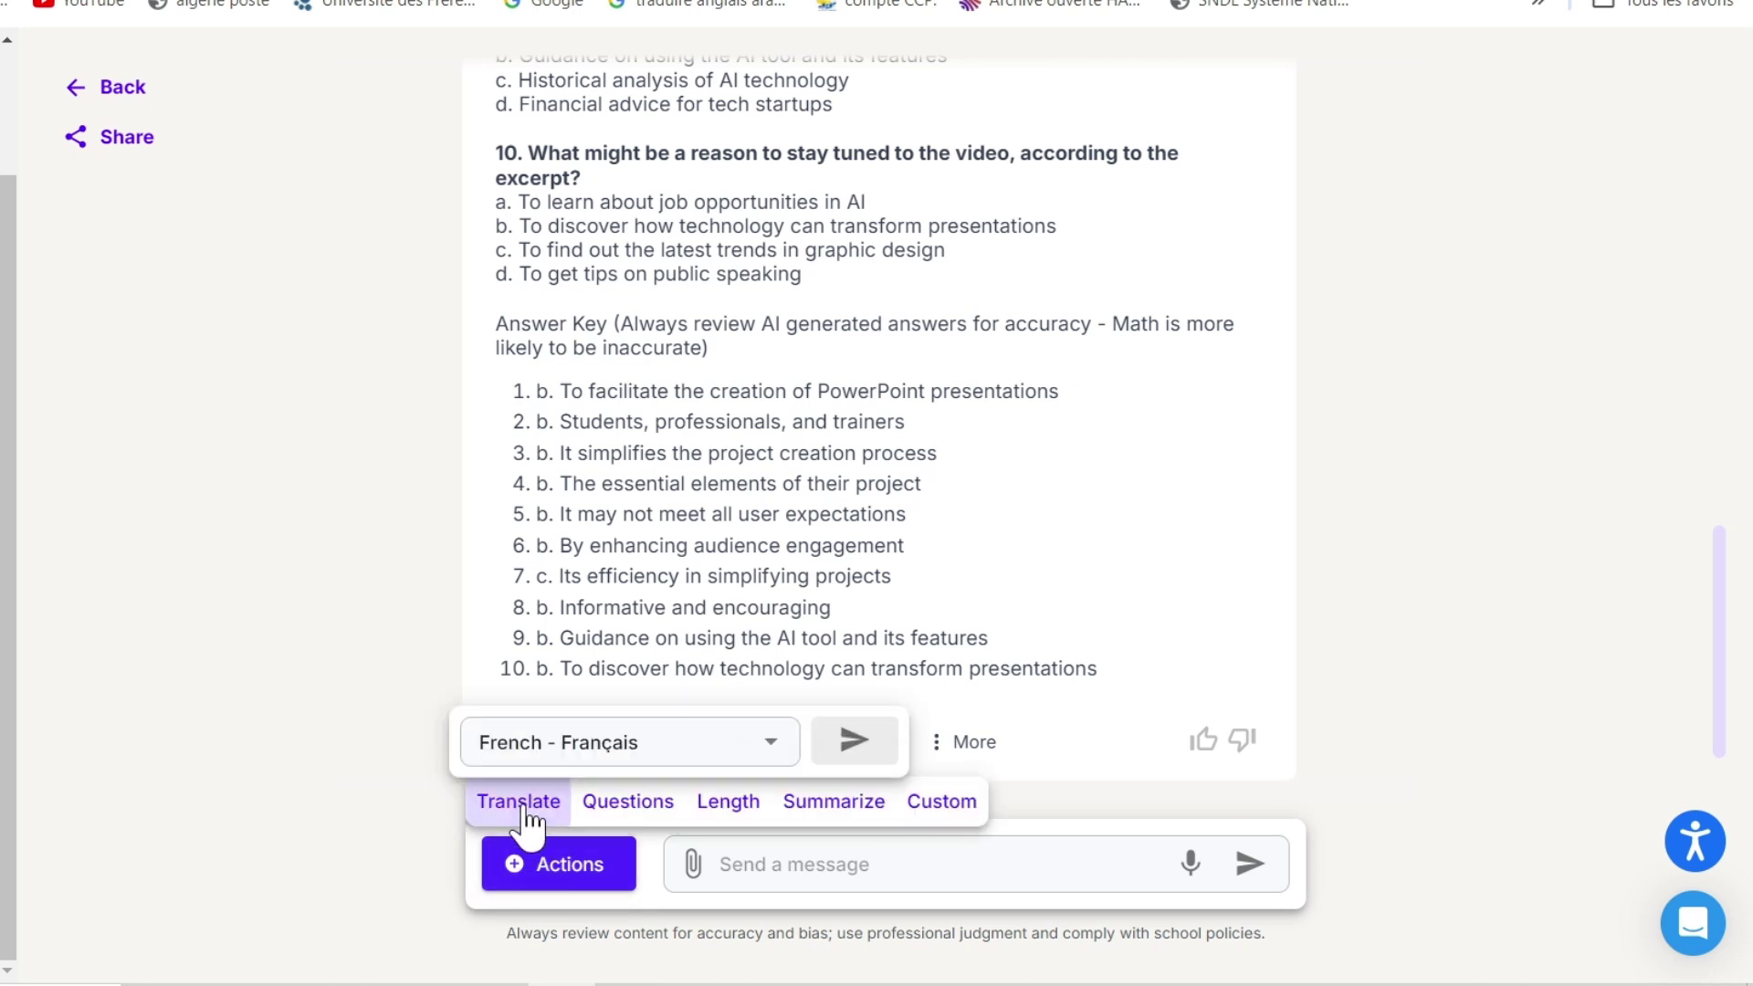
{"action": "left_click", "coordinate": [851, 741]}
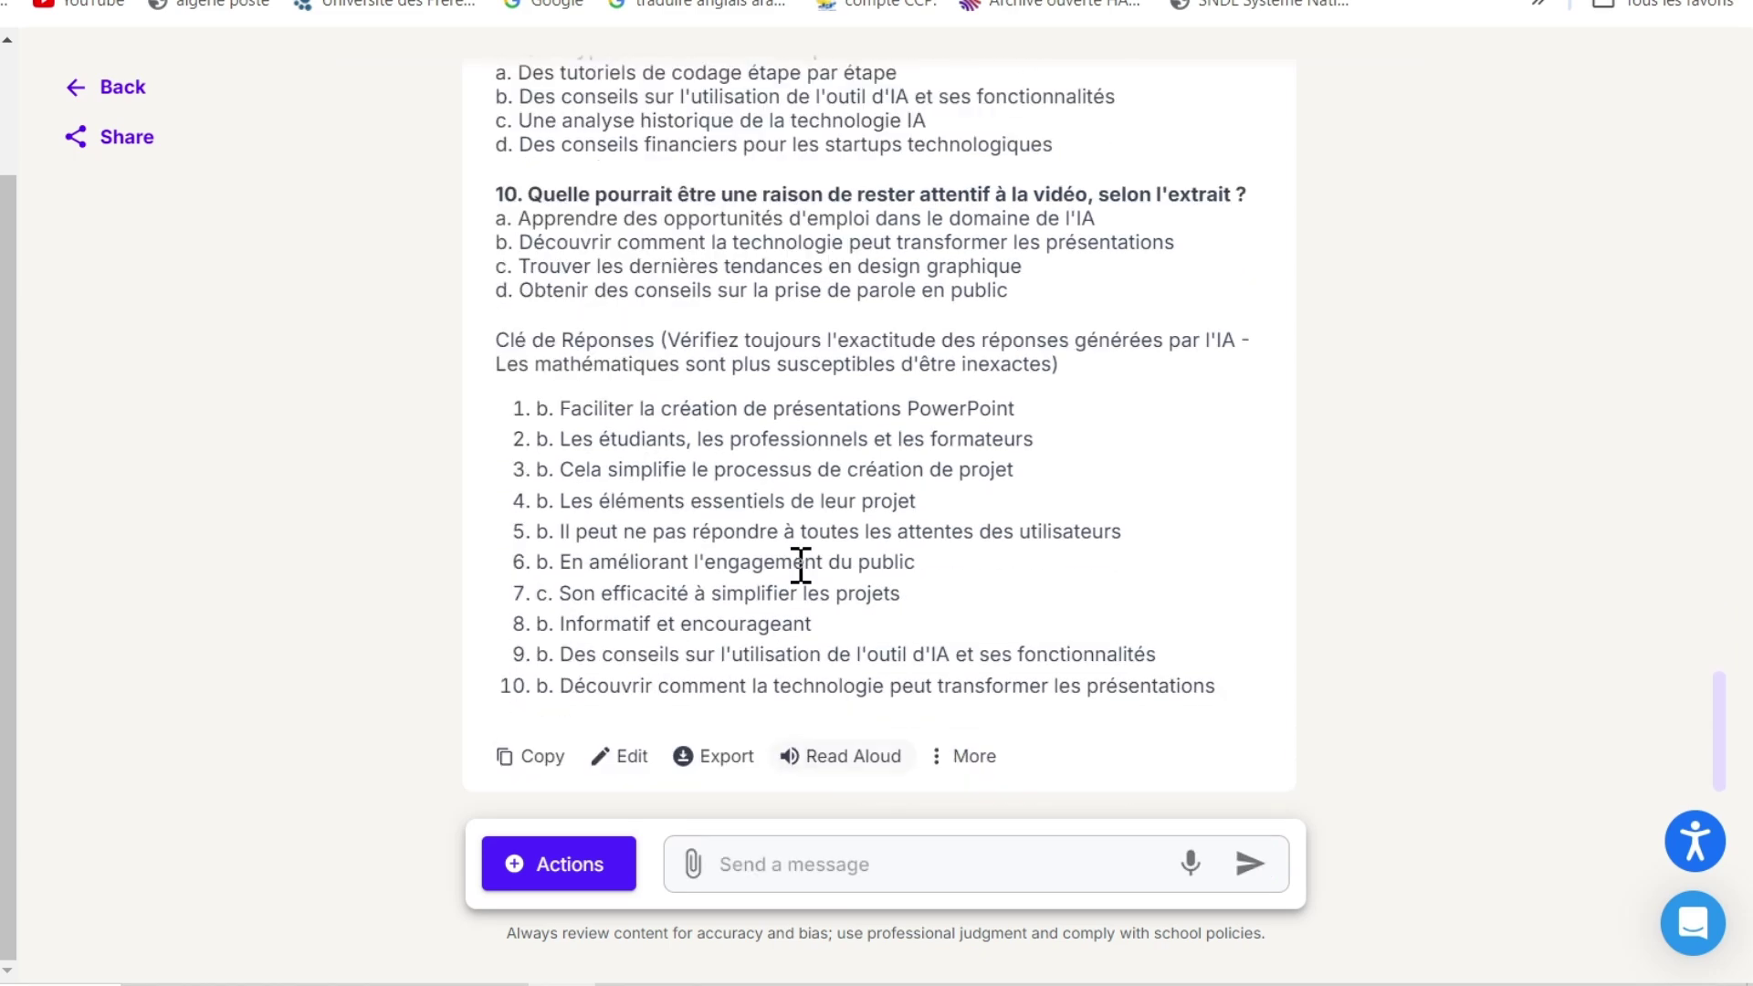
{"action": "scroll", "coordinate": [801, 565], "scroll_direction": "up", "scroll_amount": 7}
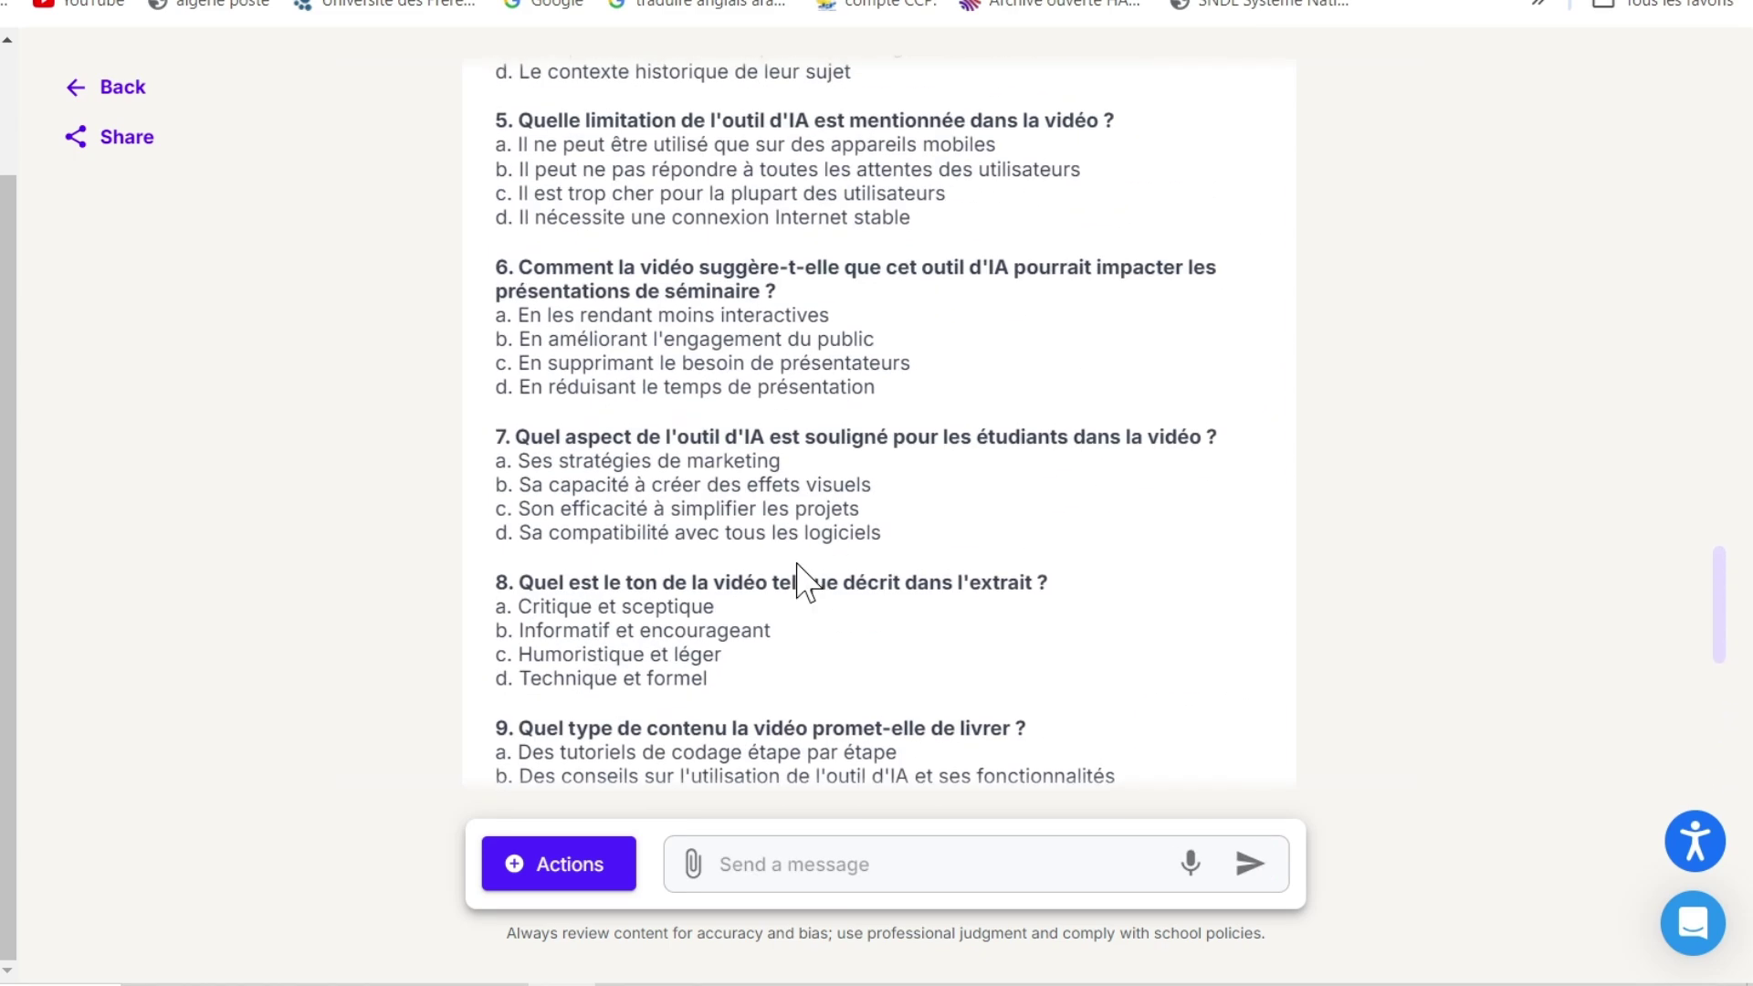
{"action": "scroll", "coordinate": [800, 584], "scroll_direction": "up", "scroll_amount": 4}
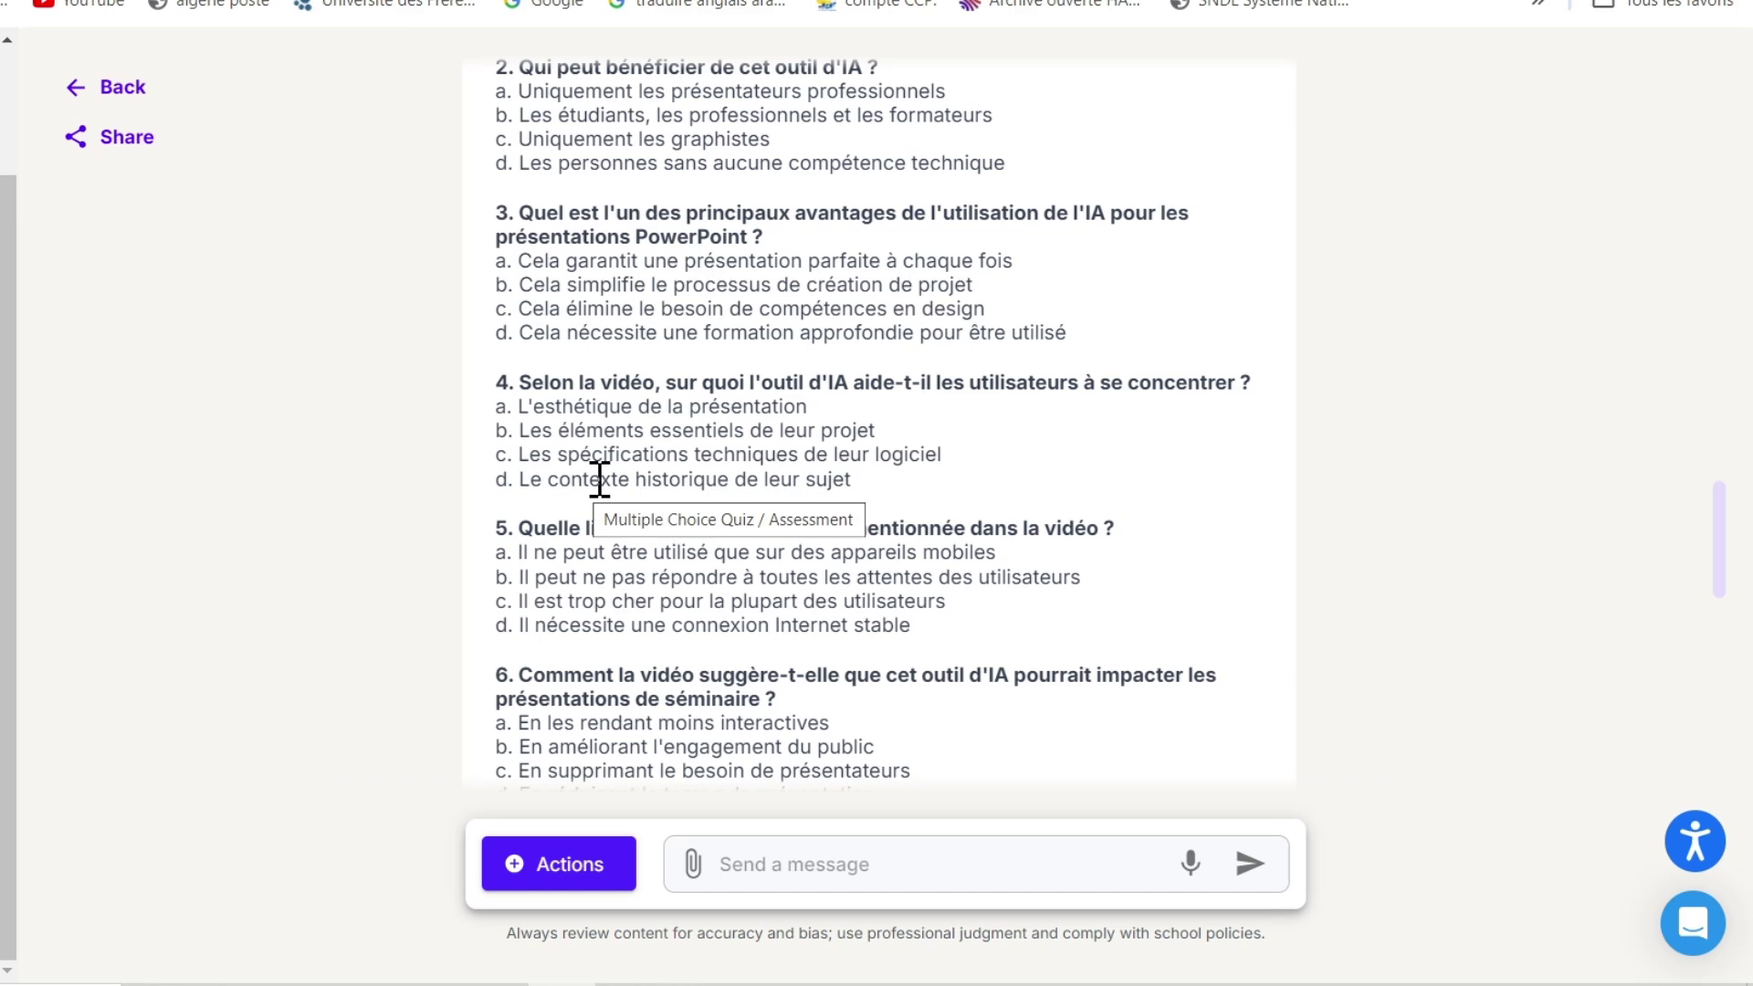
{"action": "scroll", "coordinate": [600, 479], "scroll_direction": "up", "scroll_amount": 6}
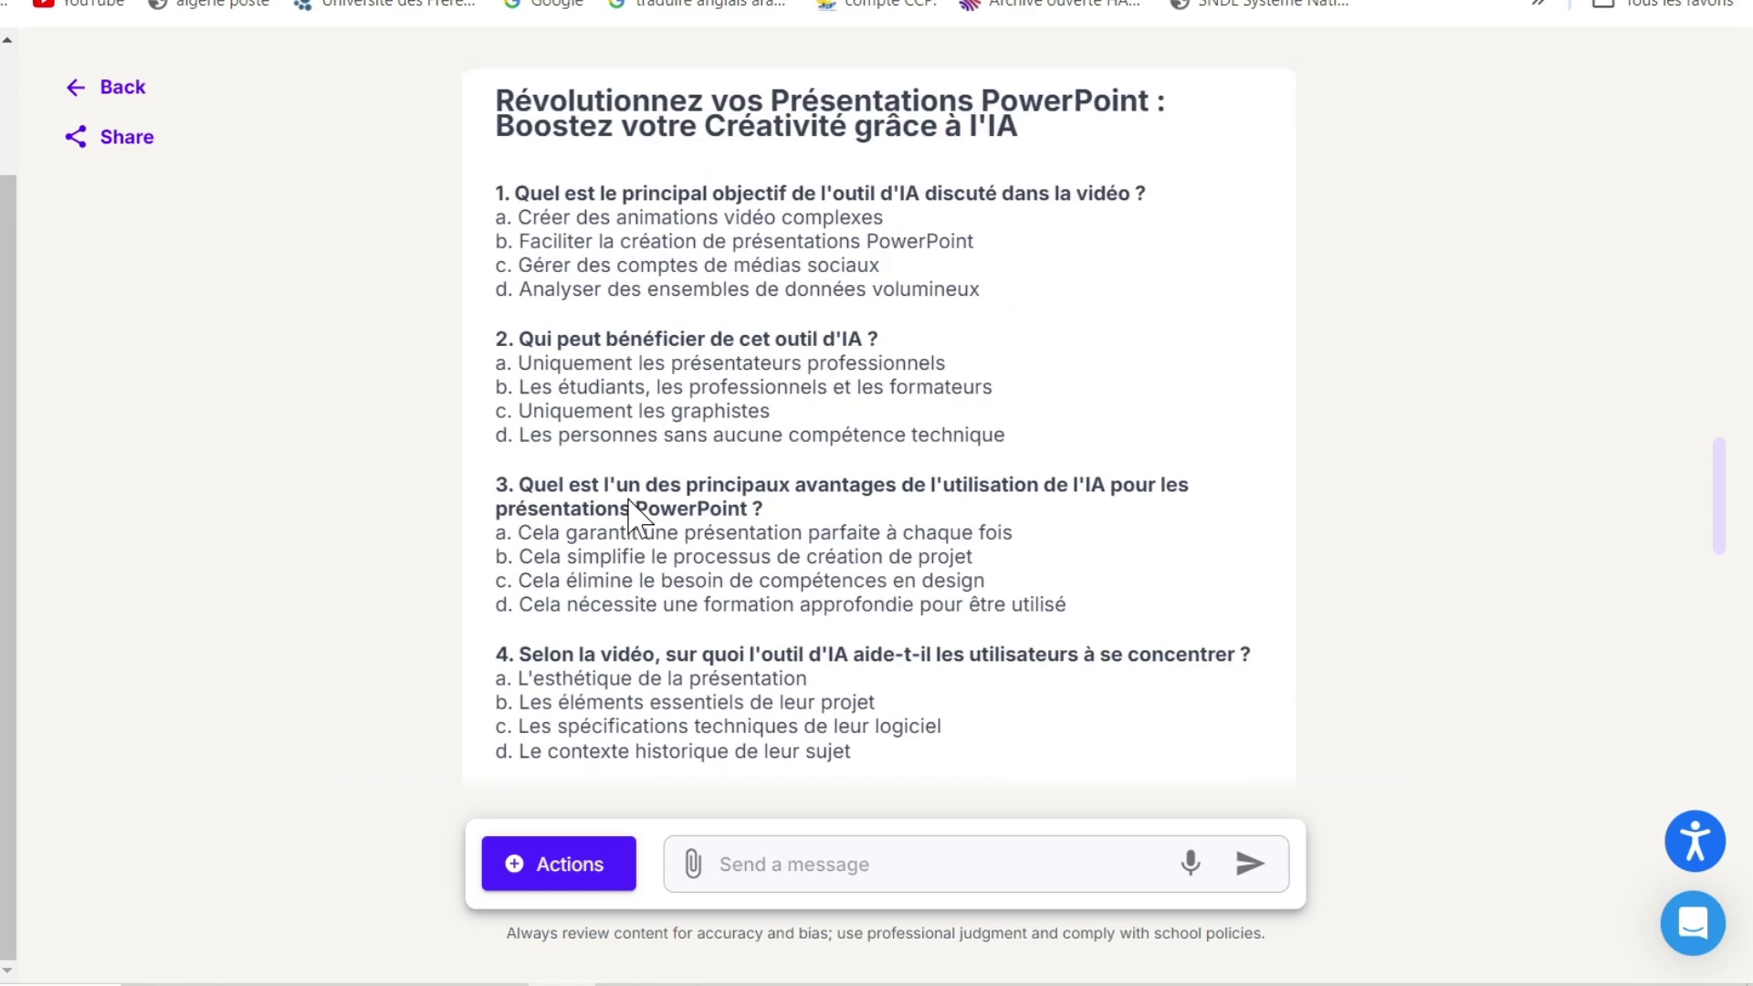
{"action": "scroll", "coordinate": [626, 501], "scroll_direction": "down", "scroll_amount": 15}
{"action": "scroll", "coordinate": [634, 501], "scroll_direction": "down", "scroll_amount": 3}
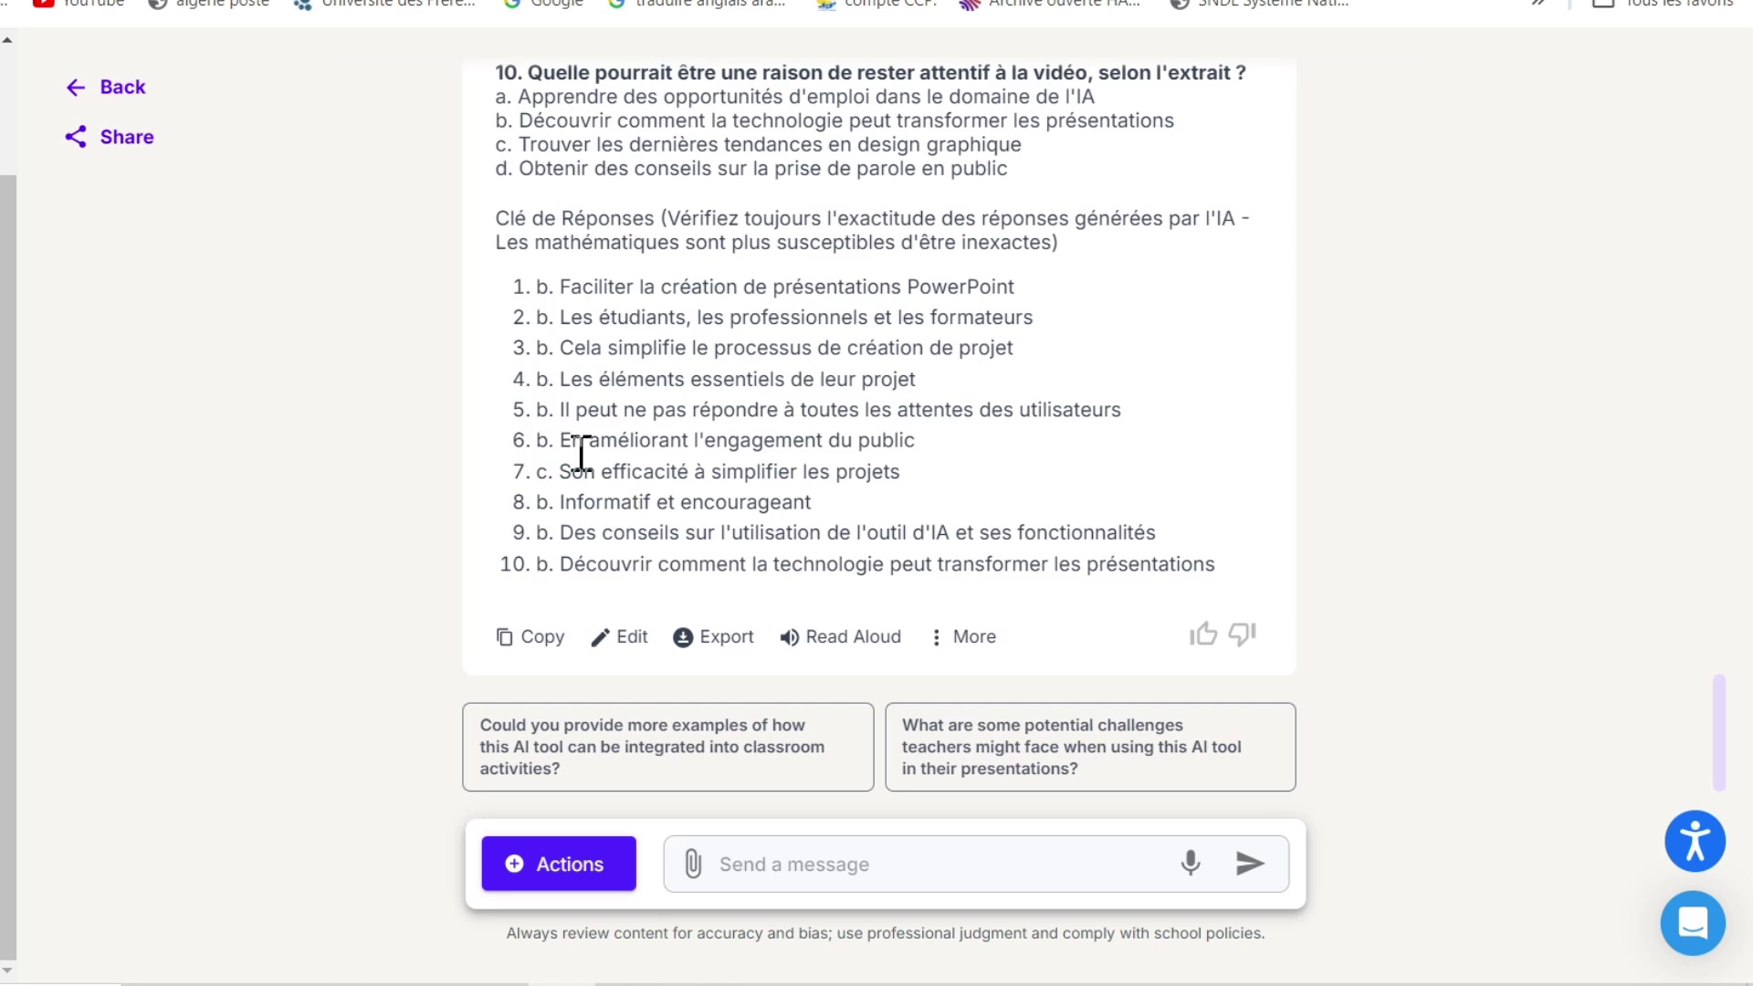
Open the YouTube Video Questions tool and set the question type to True or False with 10 questions, keeping the University grade level
{"action": "left_click", "coordinate": [132, 89]}
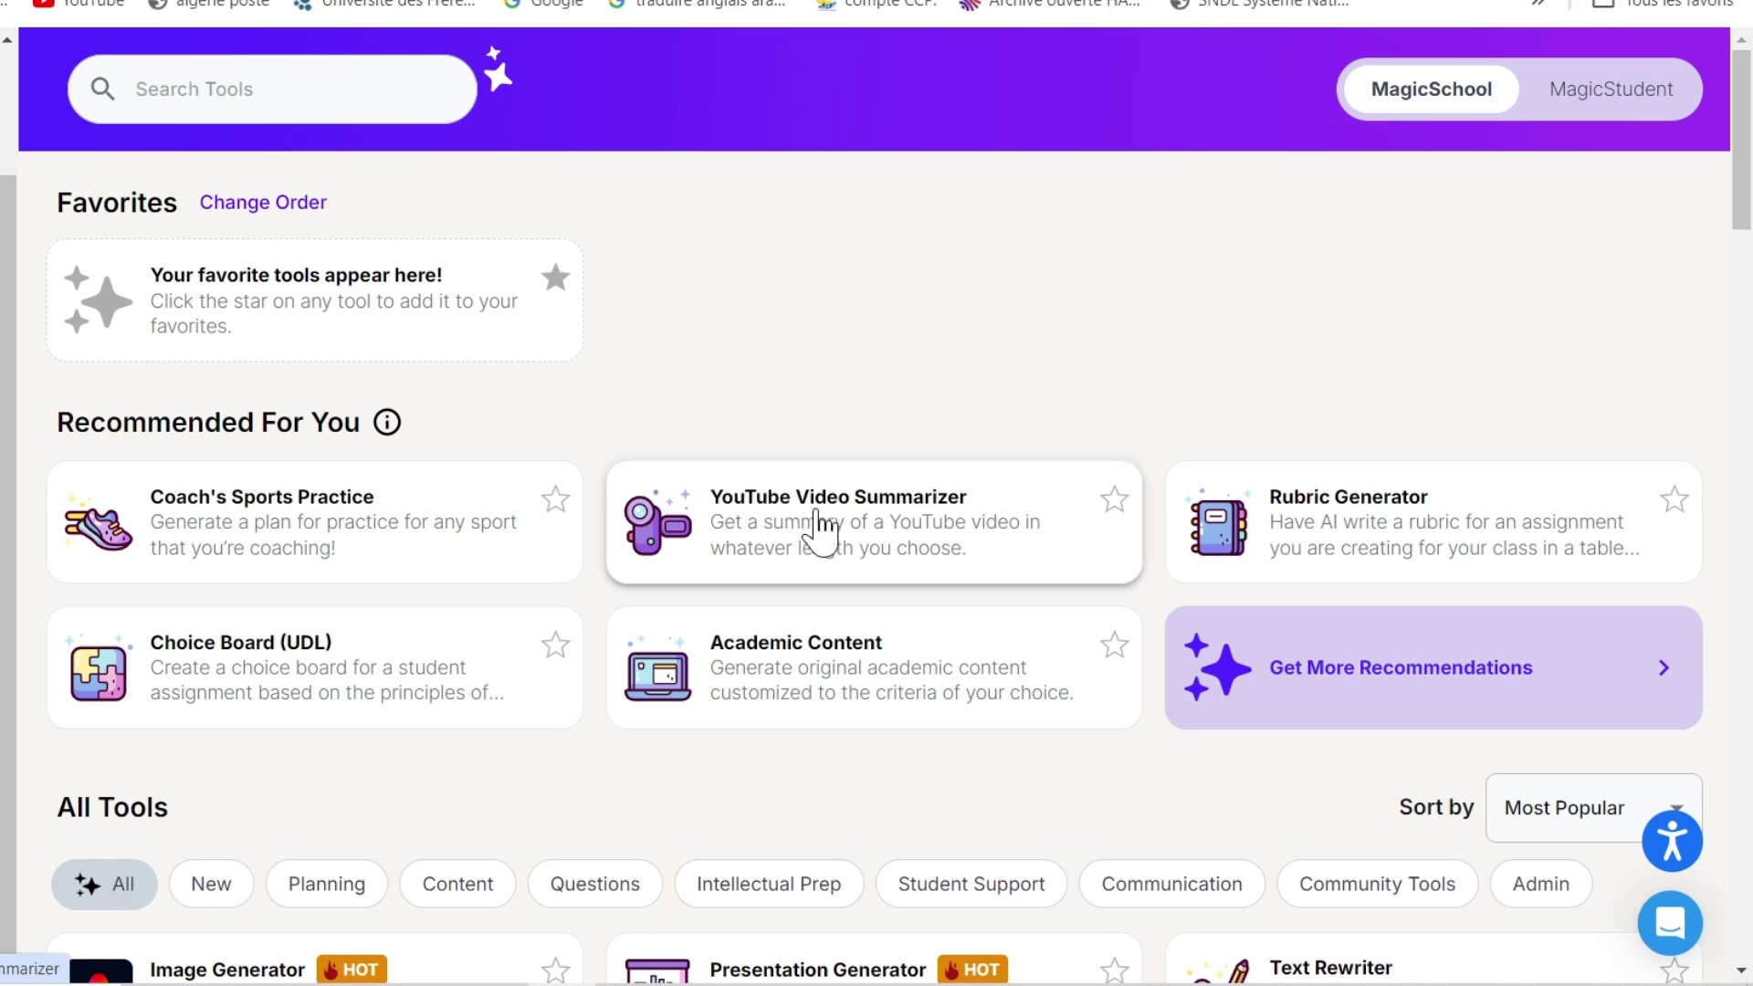
{"action": "scroll", "coordinate": [826, 594], "scroll_direction": "down", "scroll_amount": 5}
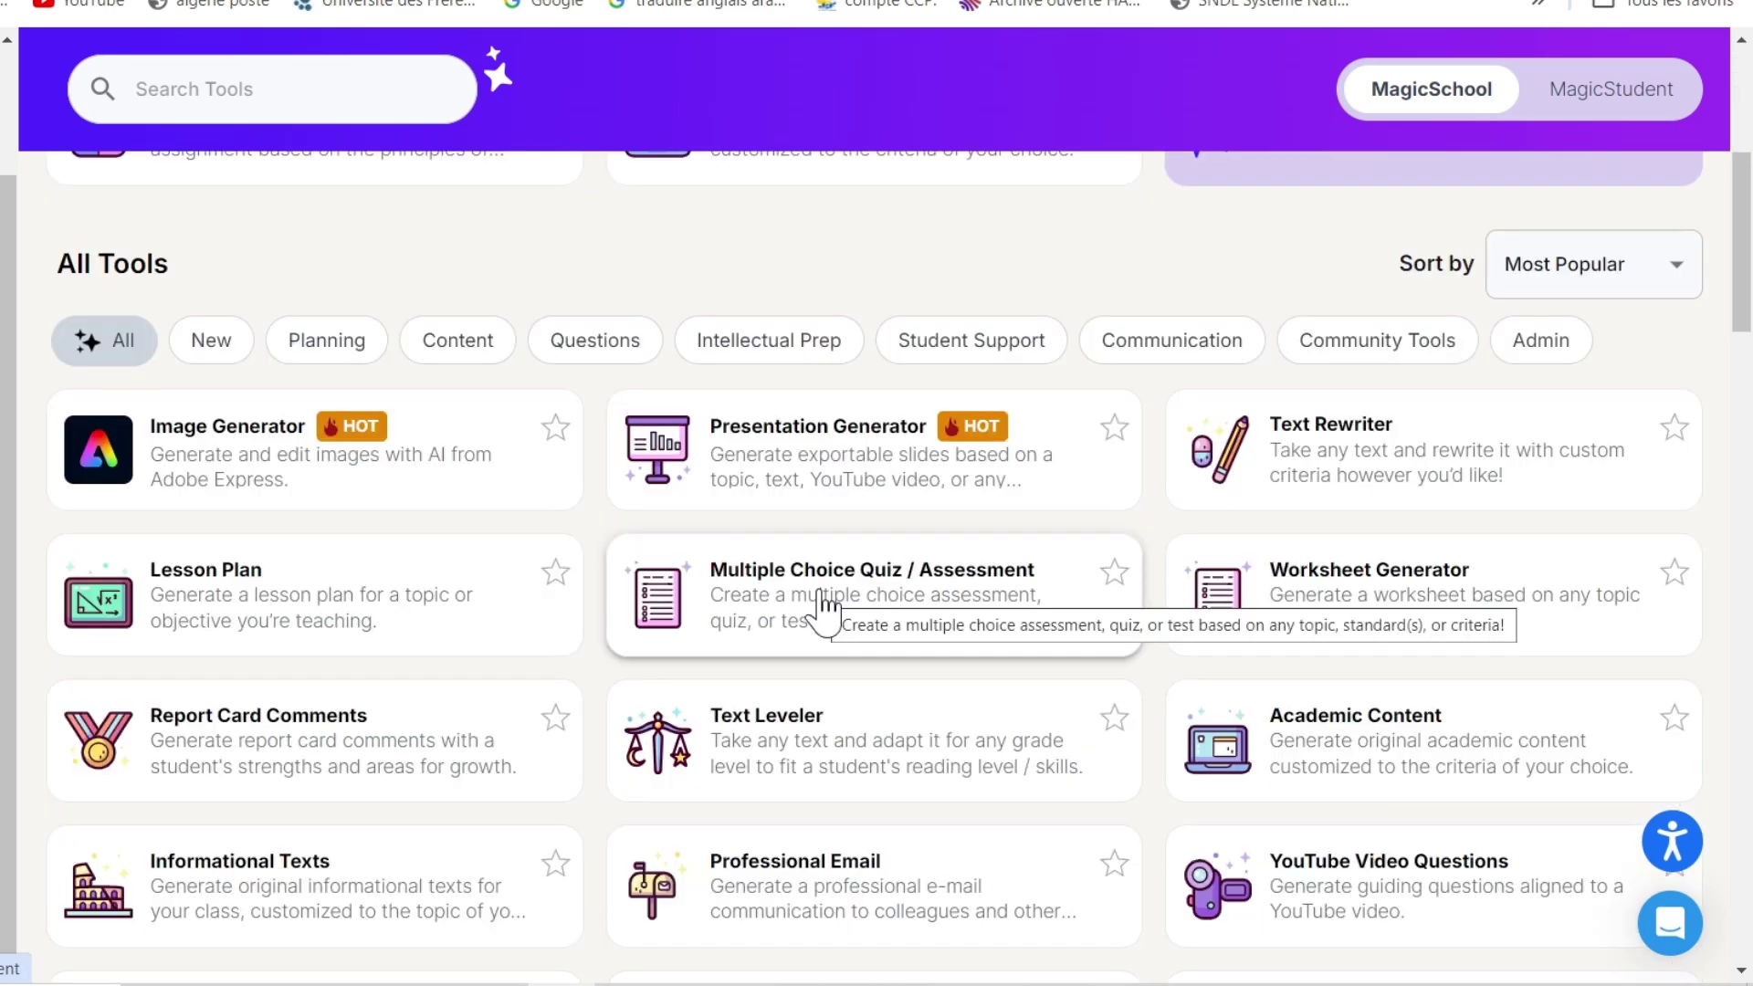
{"action": "left_click", "coordinate": [1324, 887]}
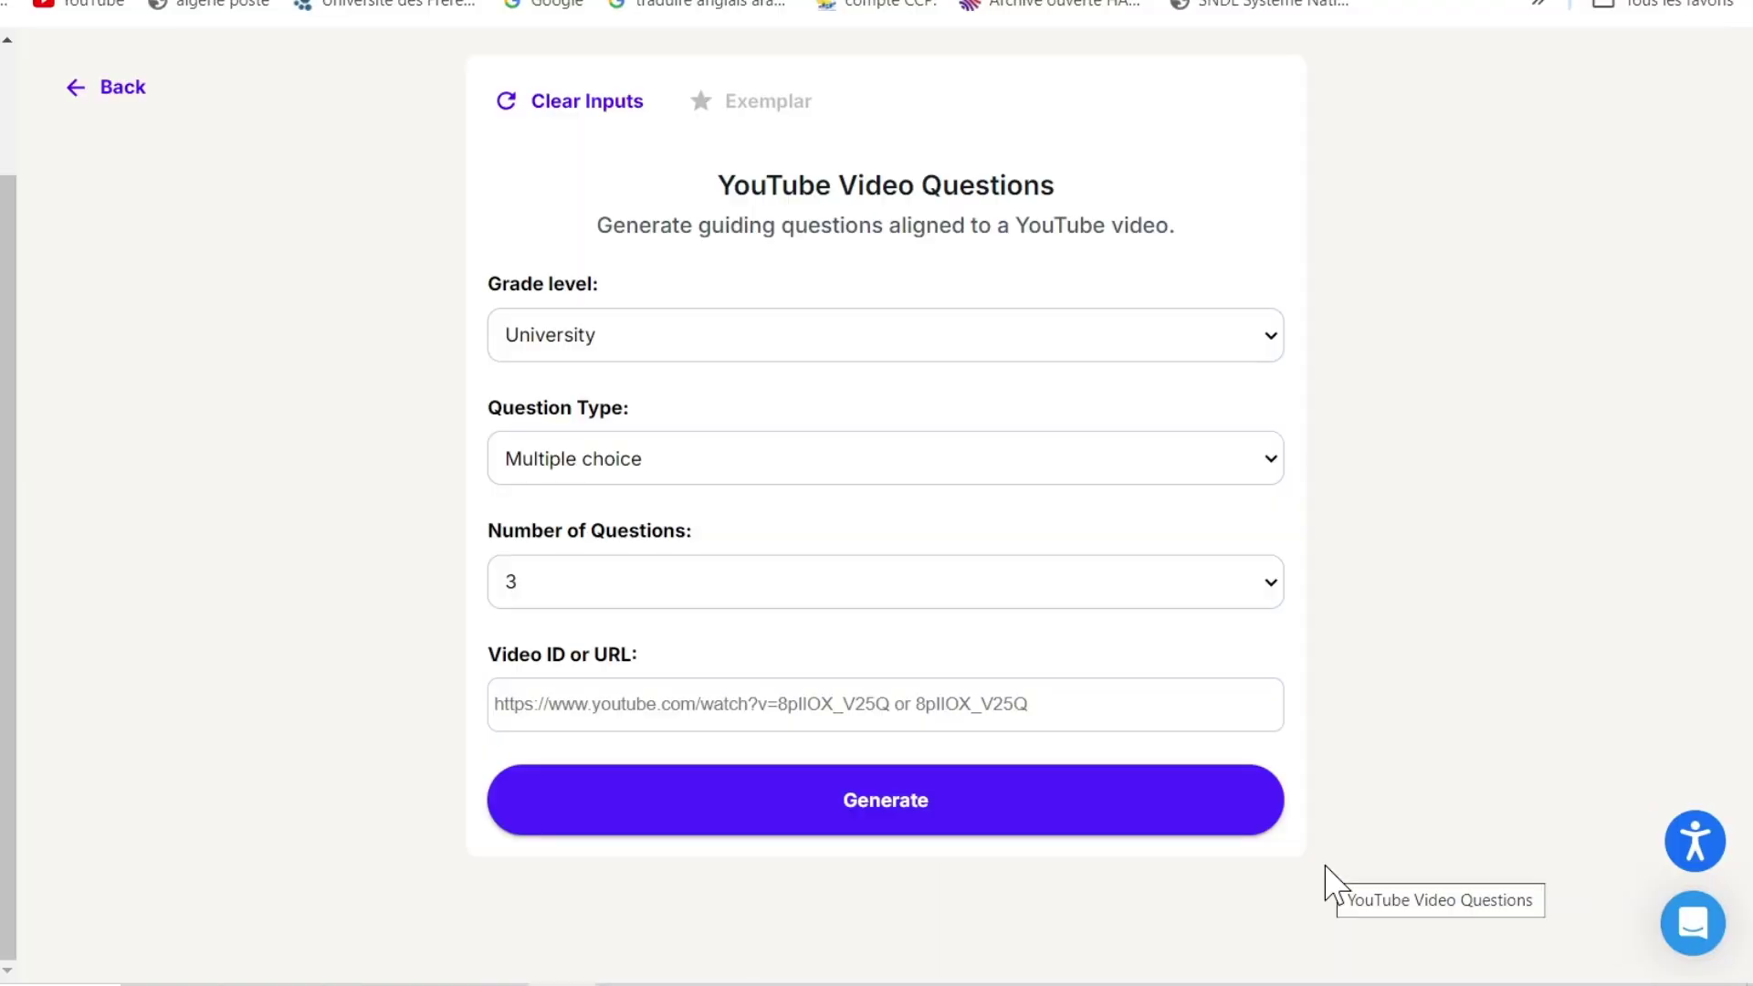
{"action": "left_click", "coordinate": [1269, 337]}
{"action": "left_click", "coordinate": [1269, 338]}
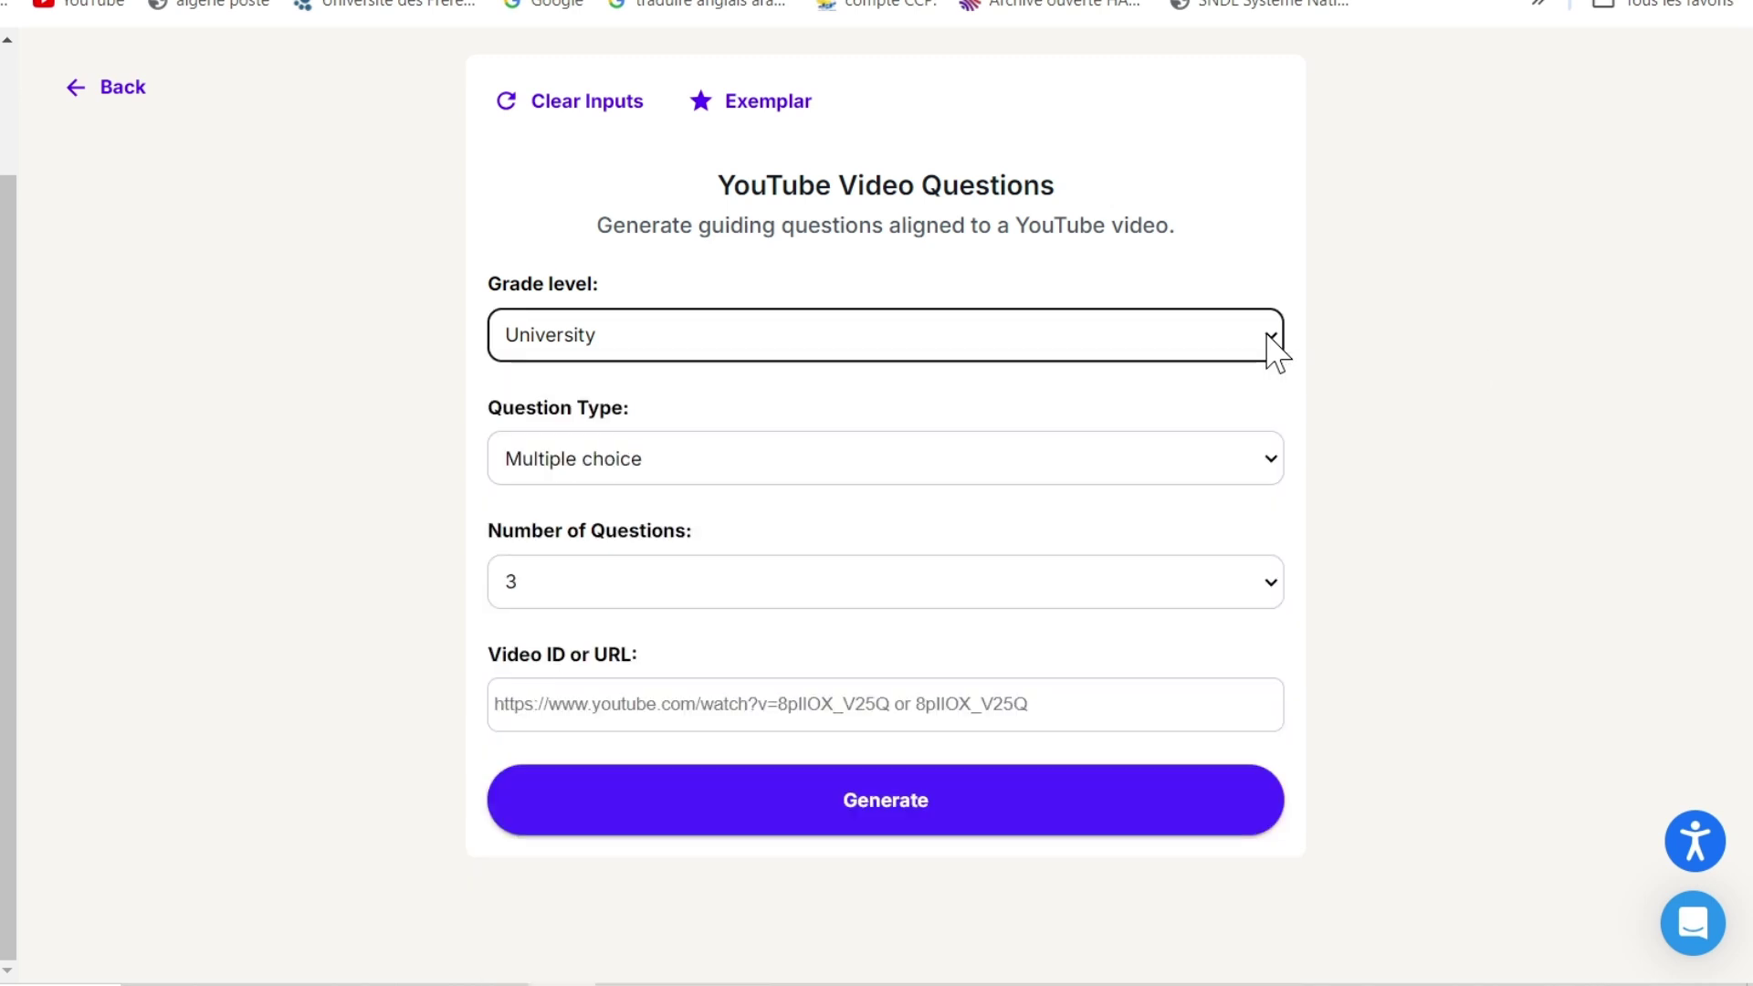
{"action": "left_click", "coordinate": [1269, 461]}
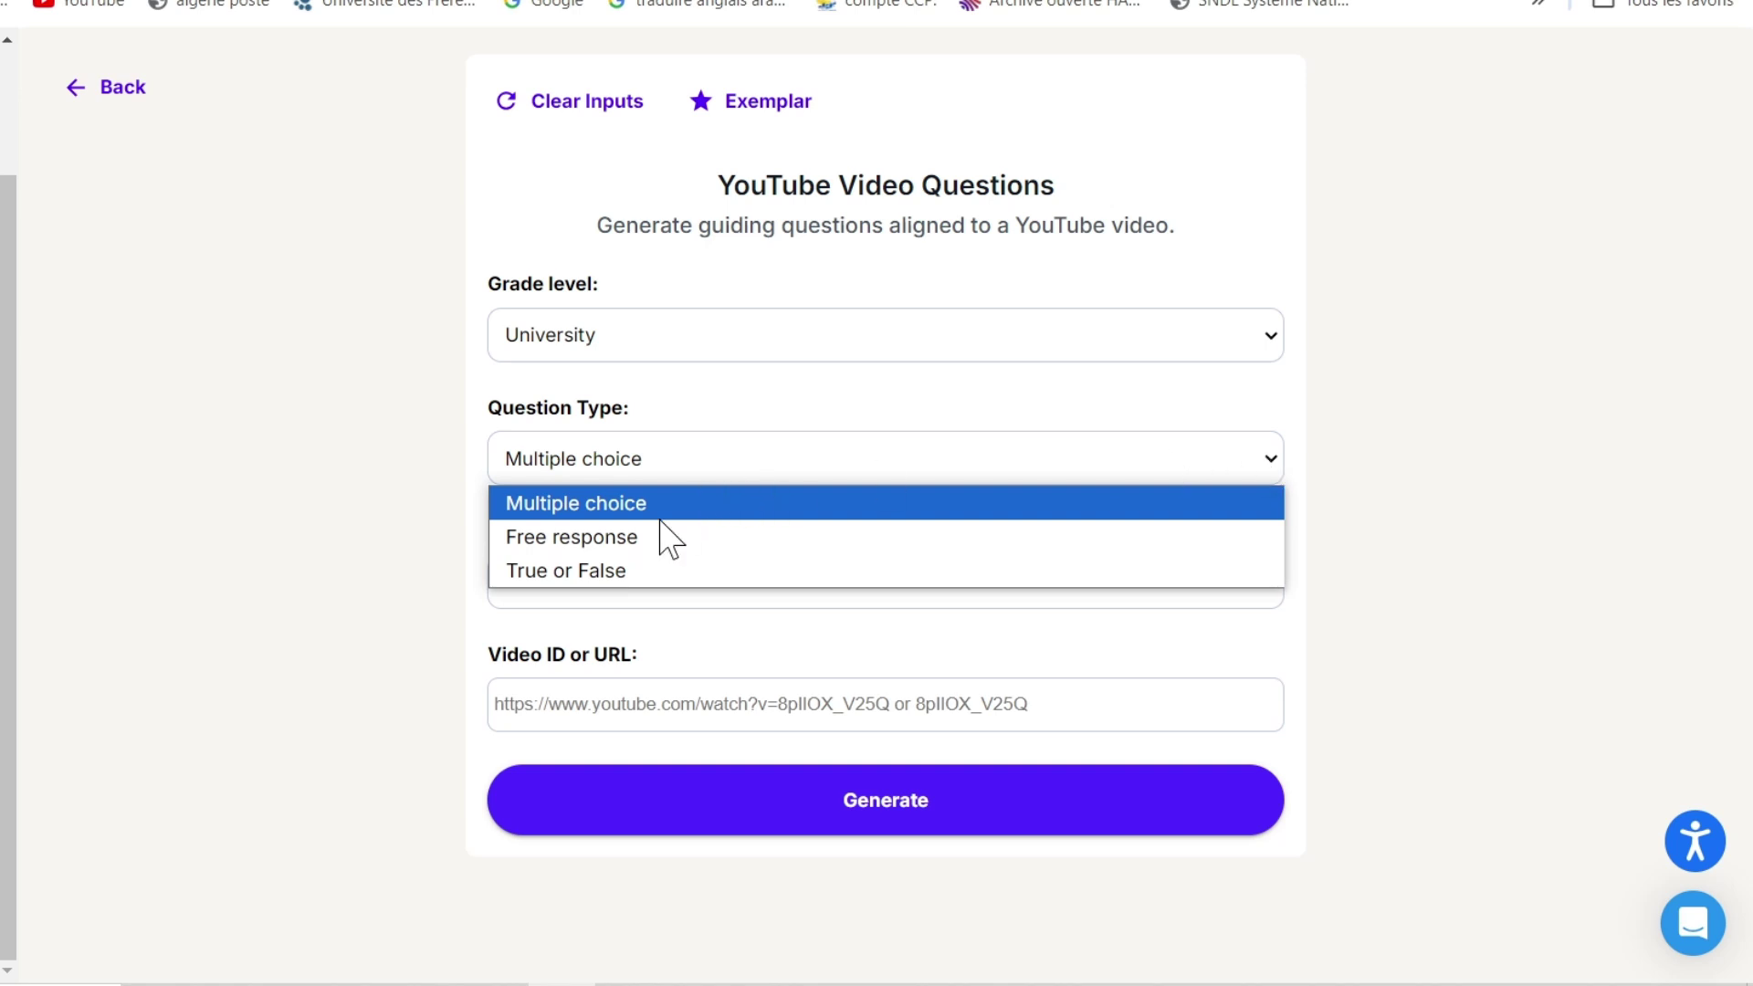
{"action": "left_click", "coordinate": [607, 571]}
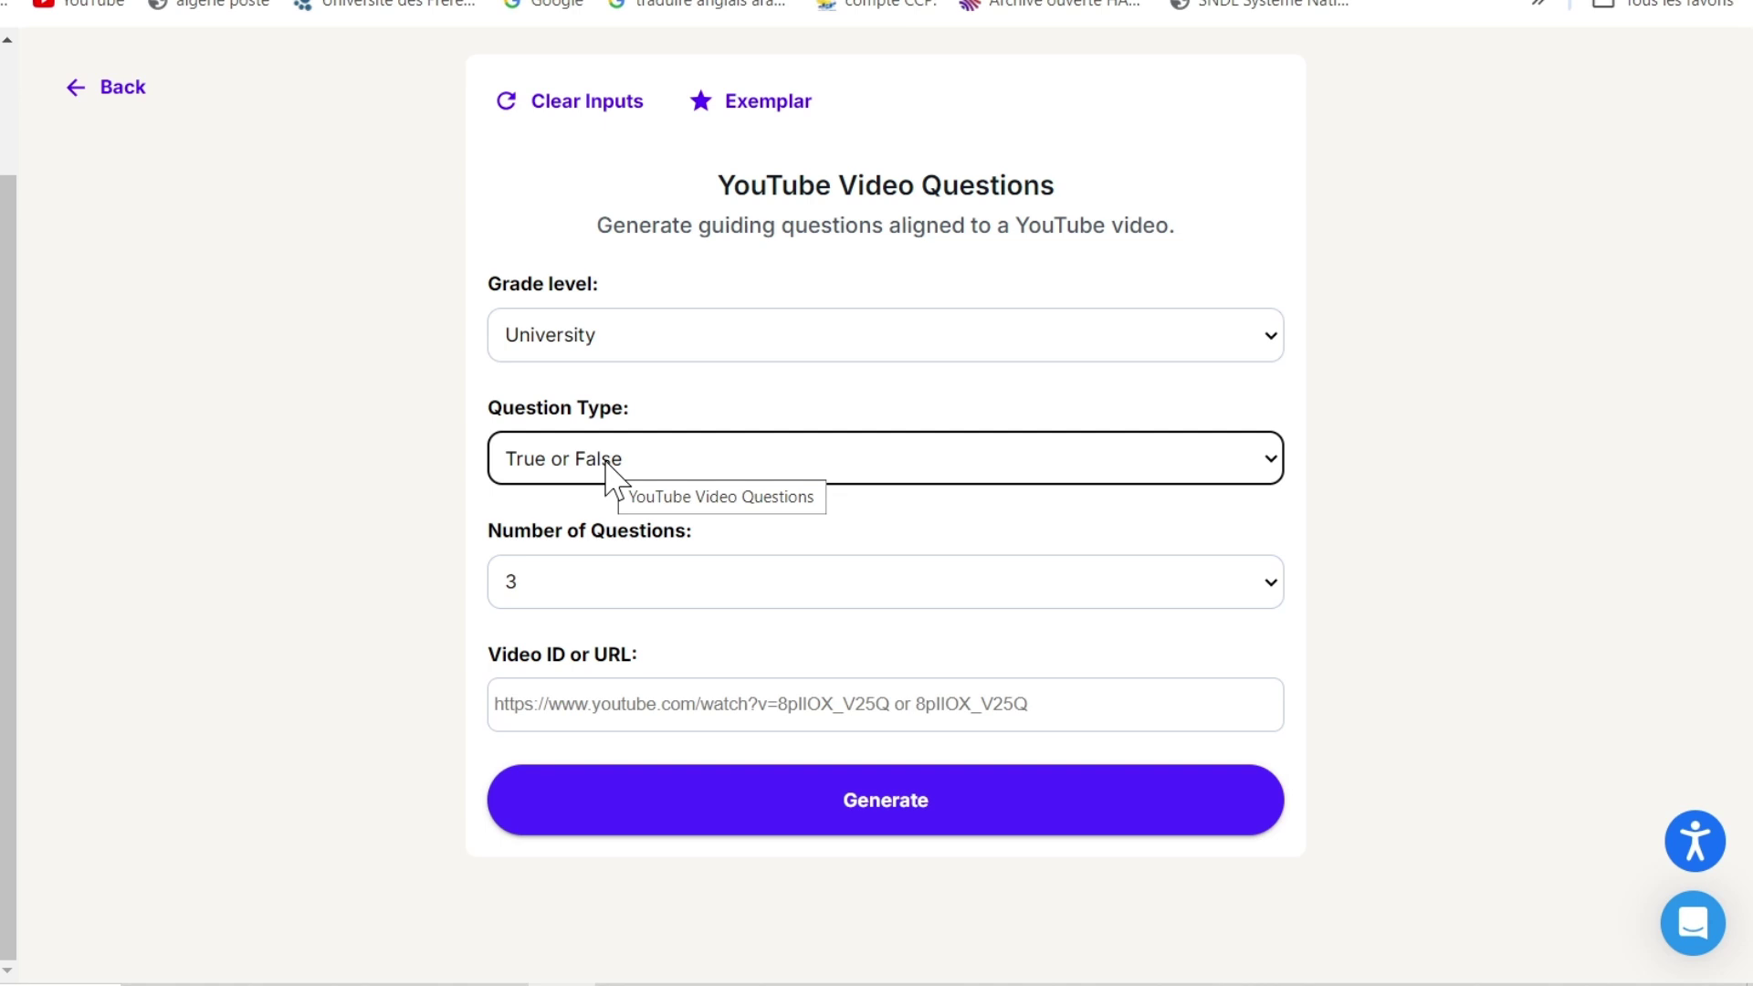
{"action": "left_click", "coordinate": [1214, 601]}
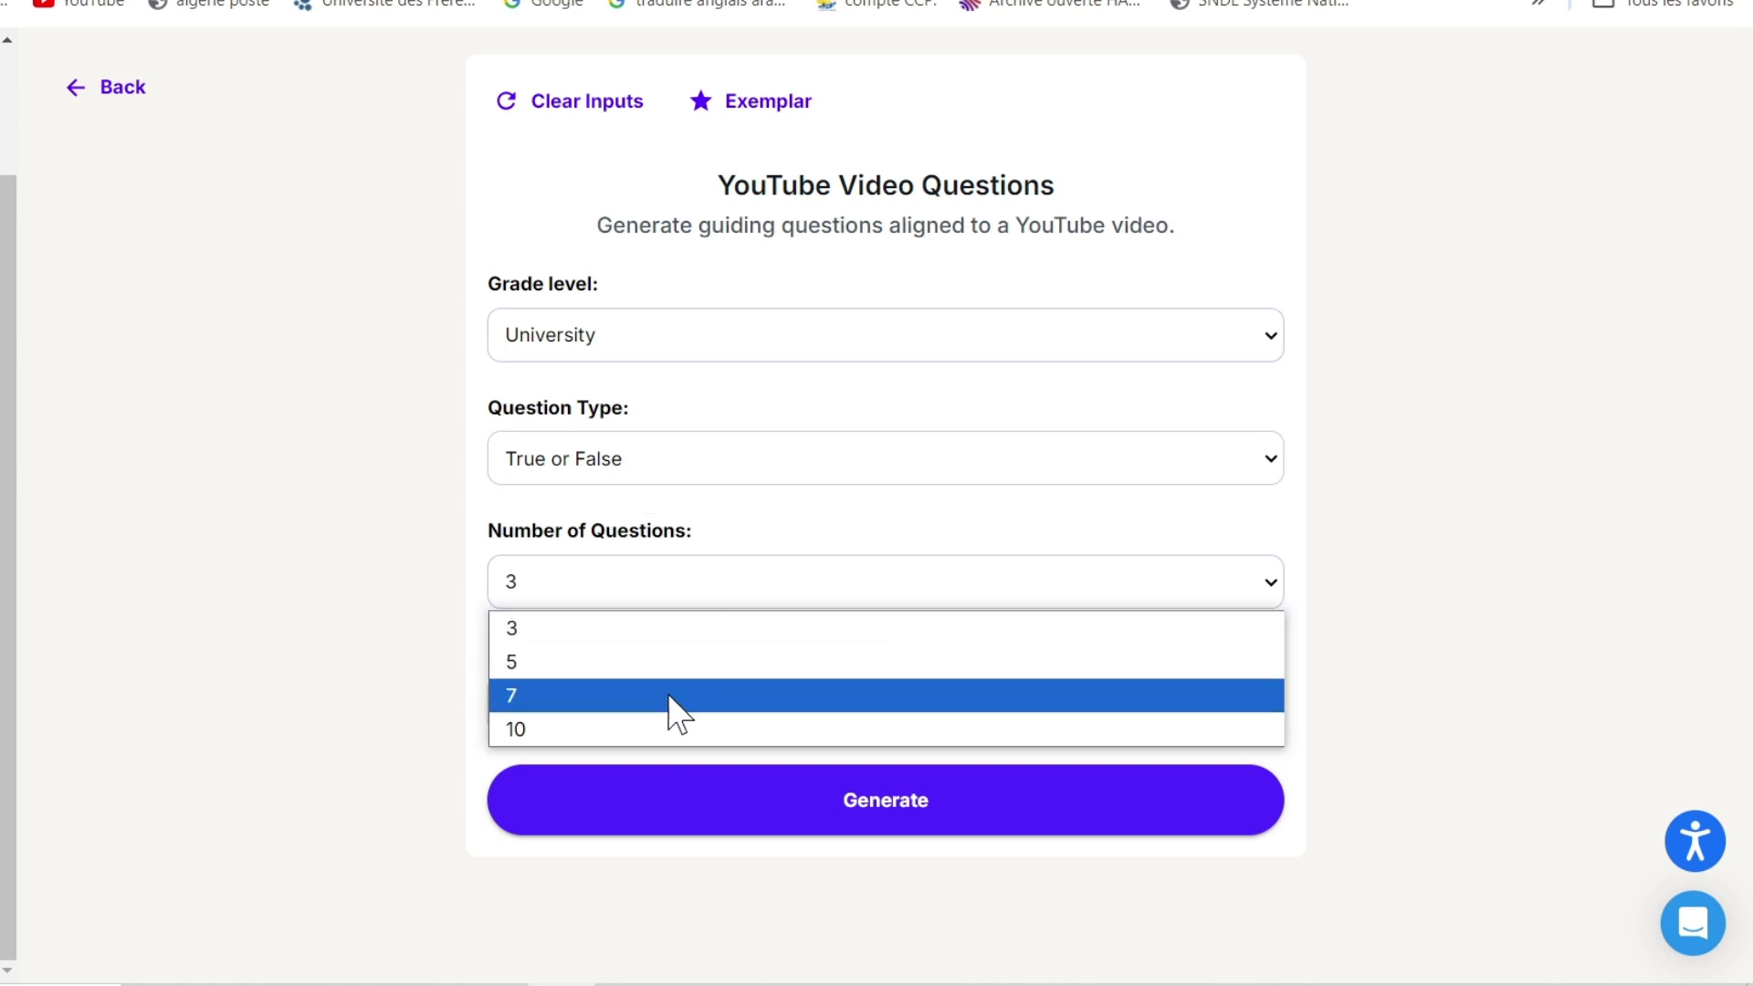
{"action": "left_click", "coordinate": [516, 729]}
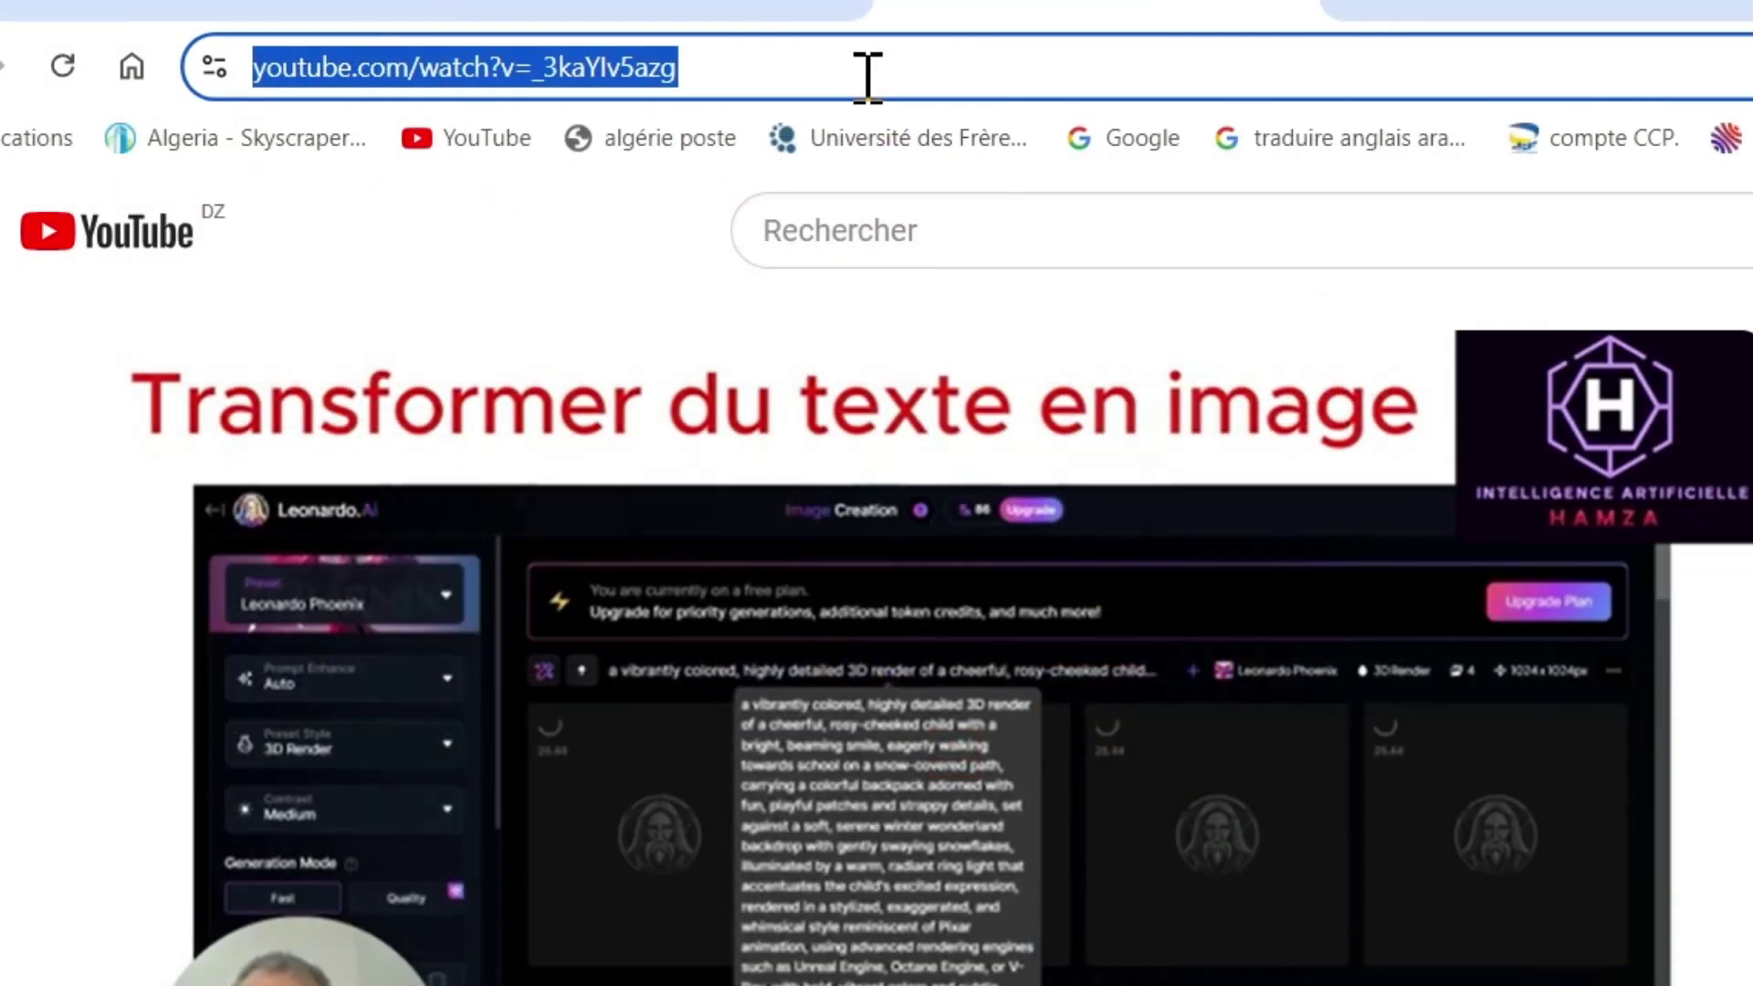
Copy the URL of the open "Transformer du texte en image" YouTube video, generate its True or False questions, and review them with the answer key
{"action": "right_click", "coordinate": [600, 72]}
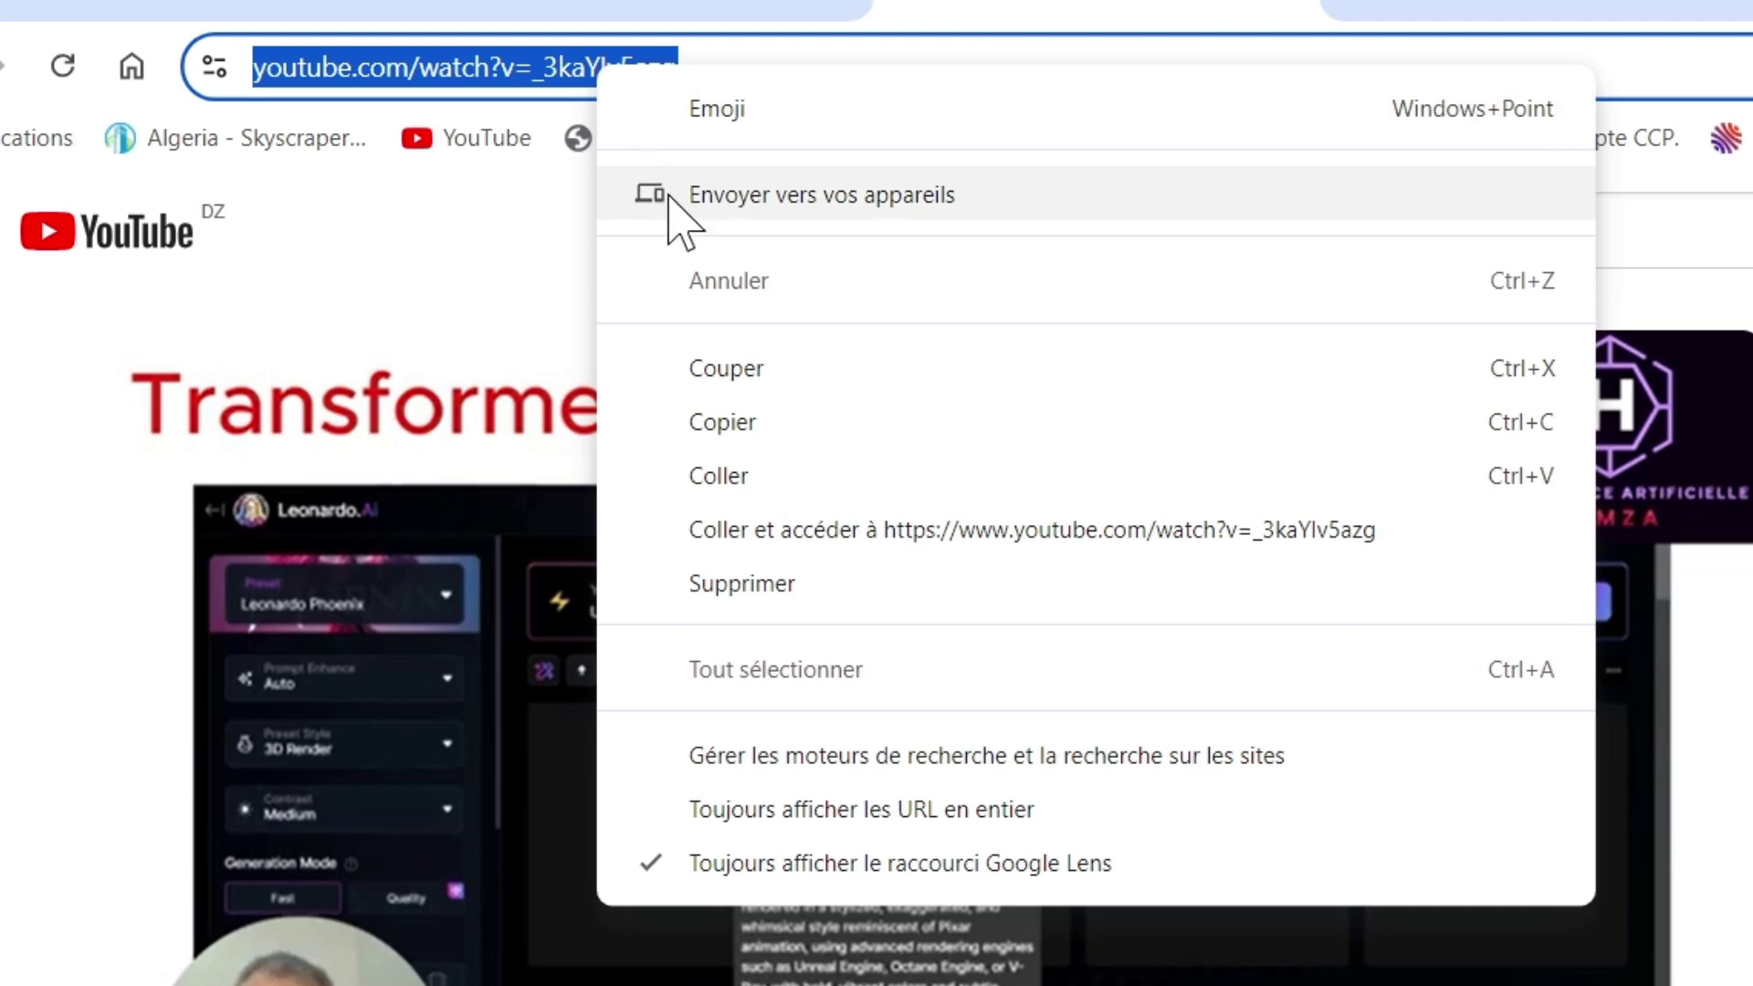
{"action": "left_click", "coordinate": [723, 427]}
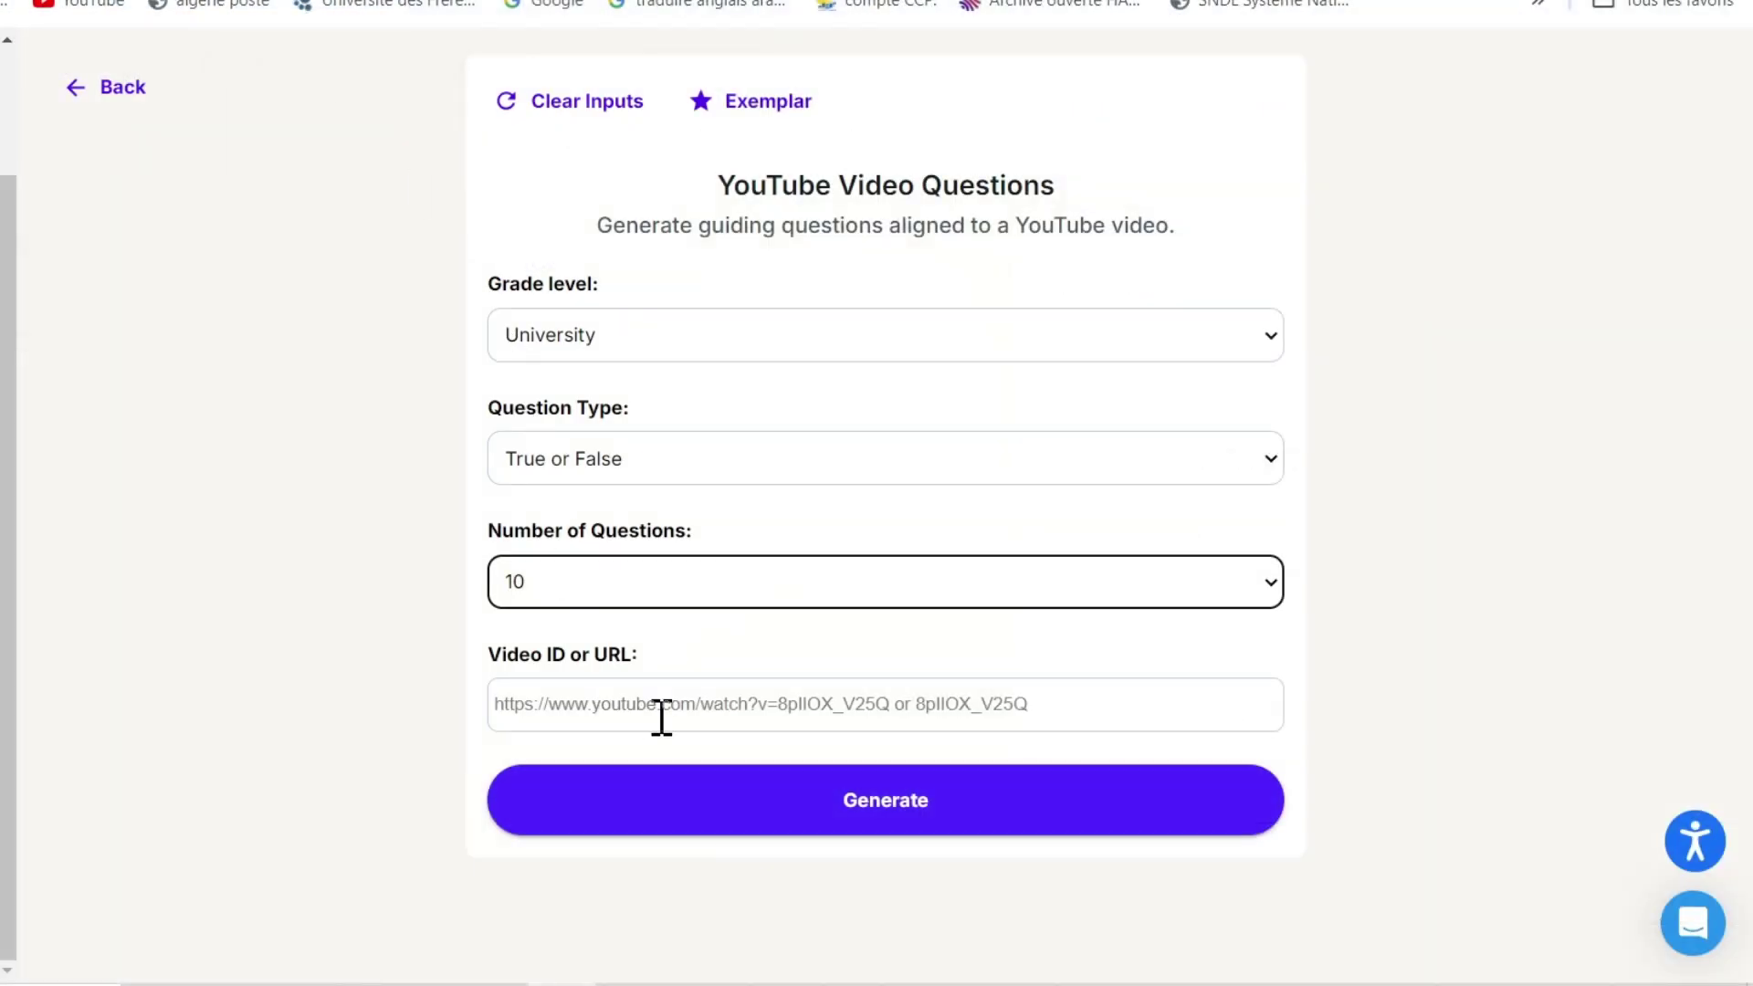
{"action": "left_click", "coordinate": [661, 714]}
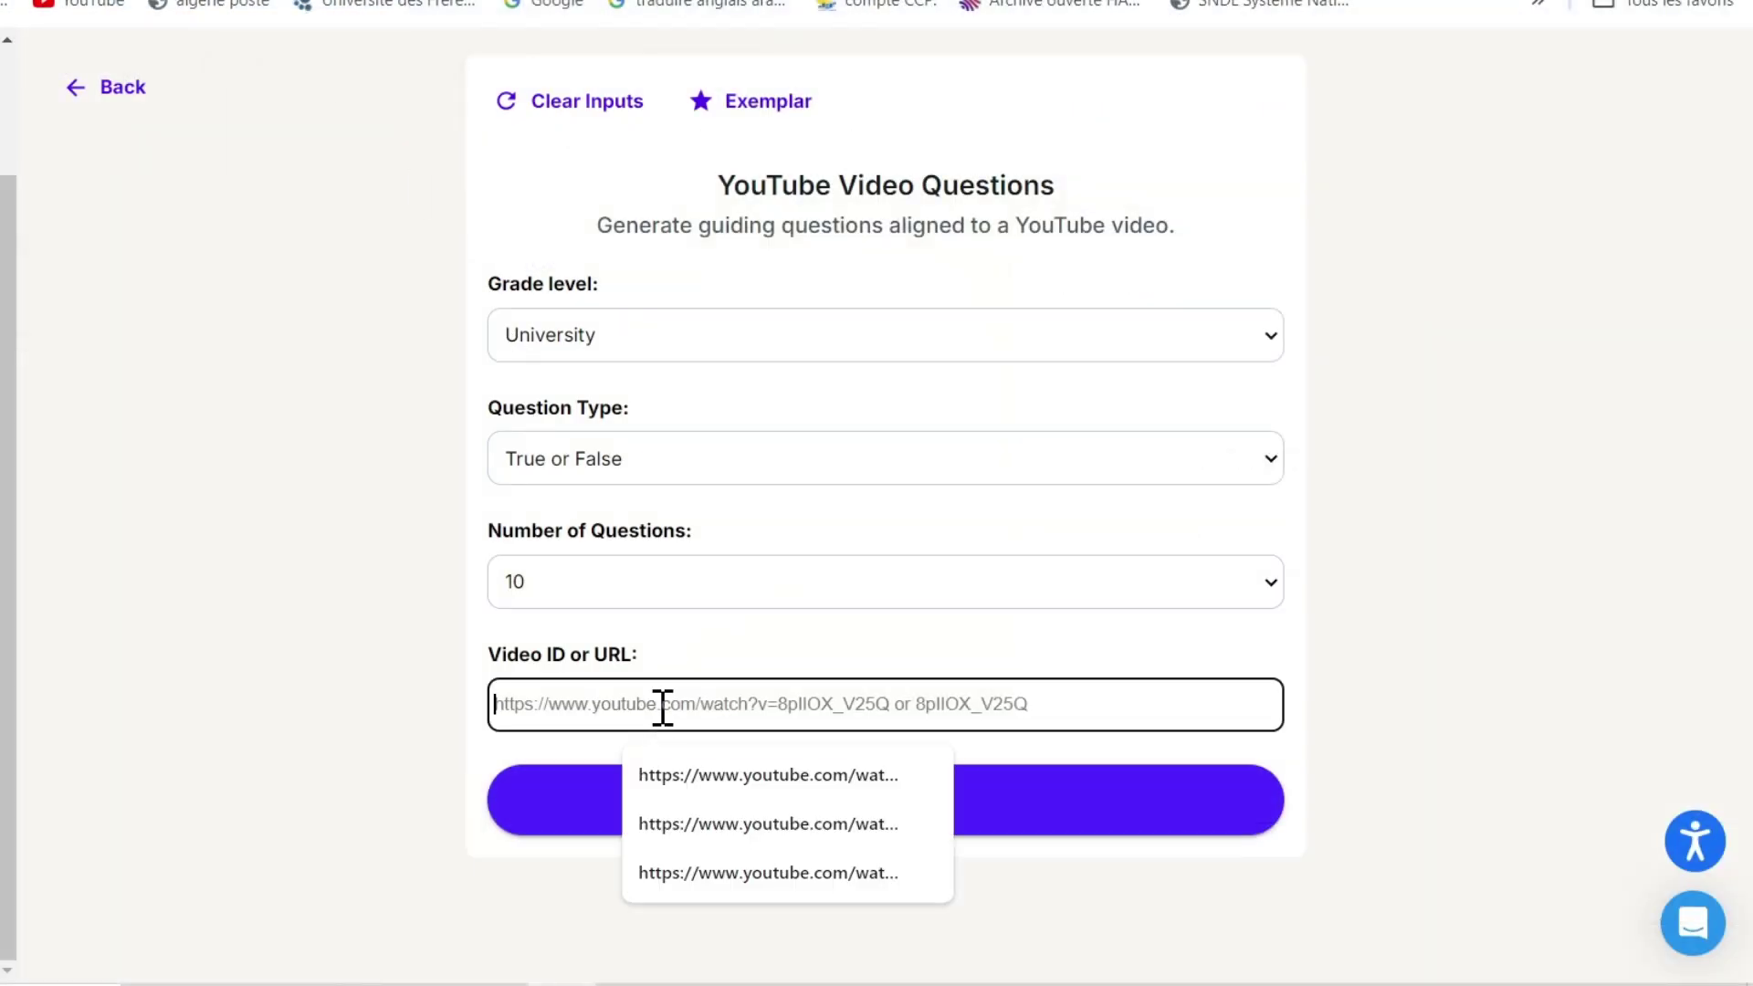
{"action": "right_click", "coordinate": [662, 708]}
{"action": "left_click", "coordinate": [716, 402]}
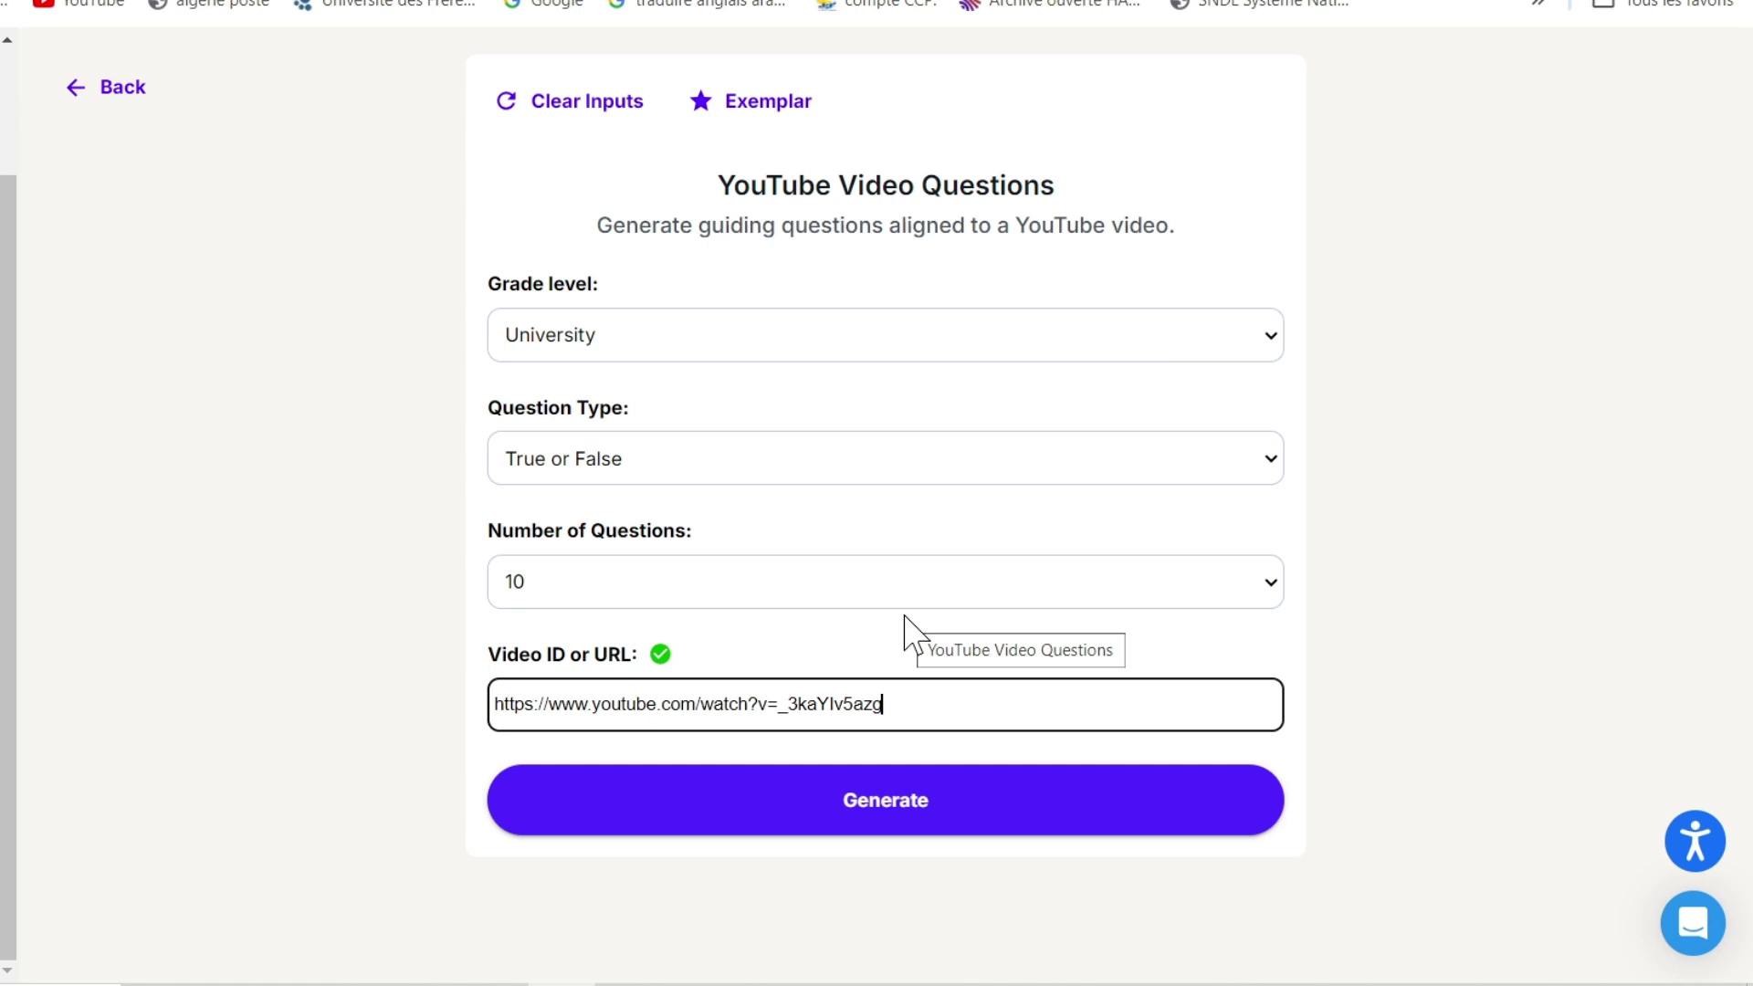
{"action": "left_click", "coordinate": [922, 792]}
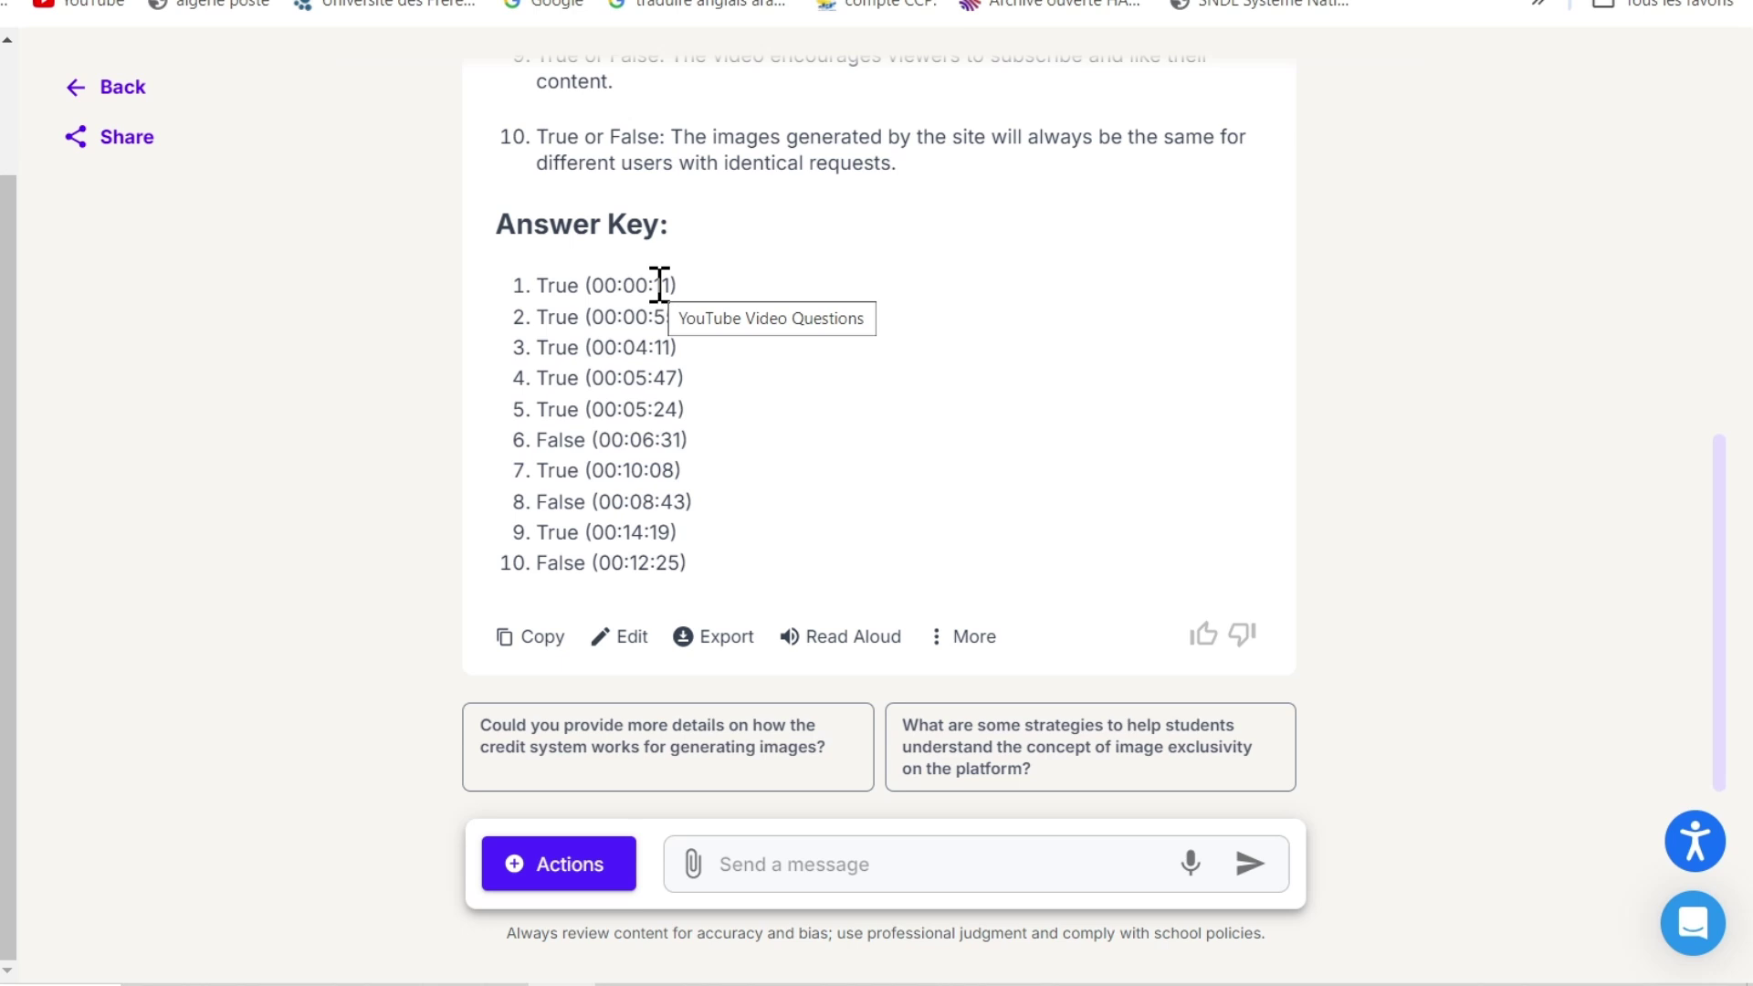
{"action": "scroll", "coordinate": [553, 311], "scroll_direction": "up", "scroll_amount": 15}
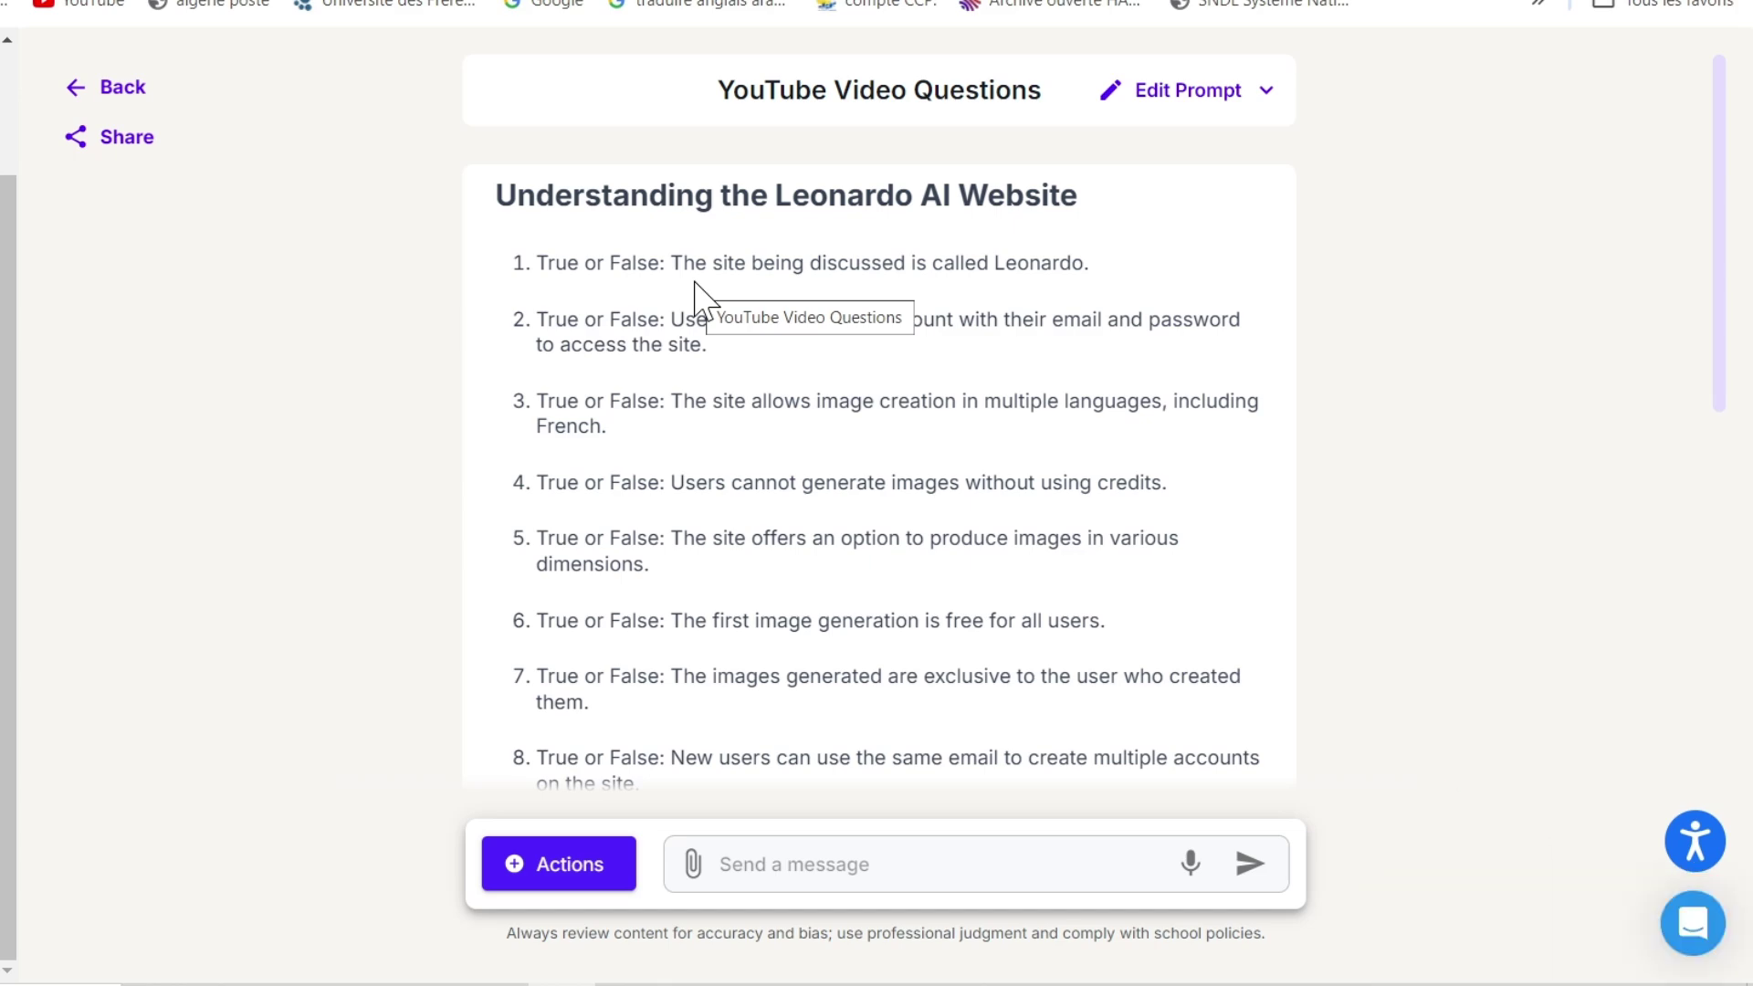
{"action": "scroll", "coordinate": [698, 296], "scroll_direction": "down", "scroll_amount": 10}
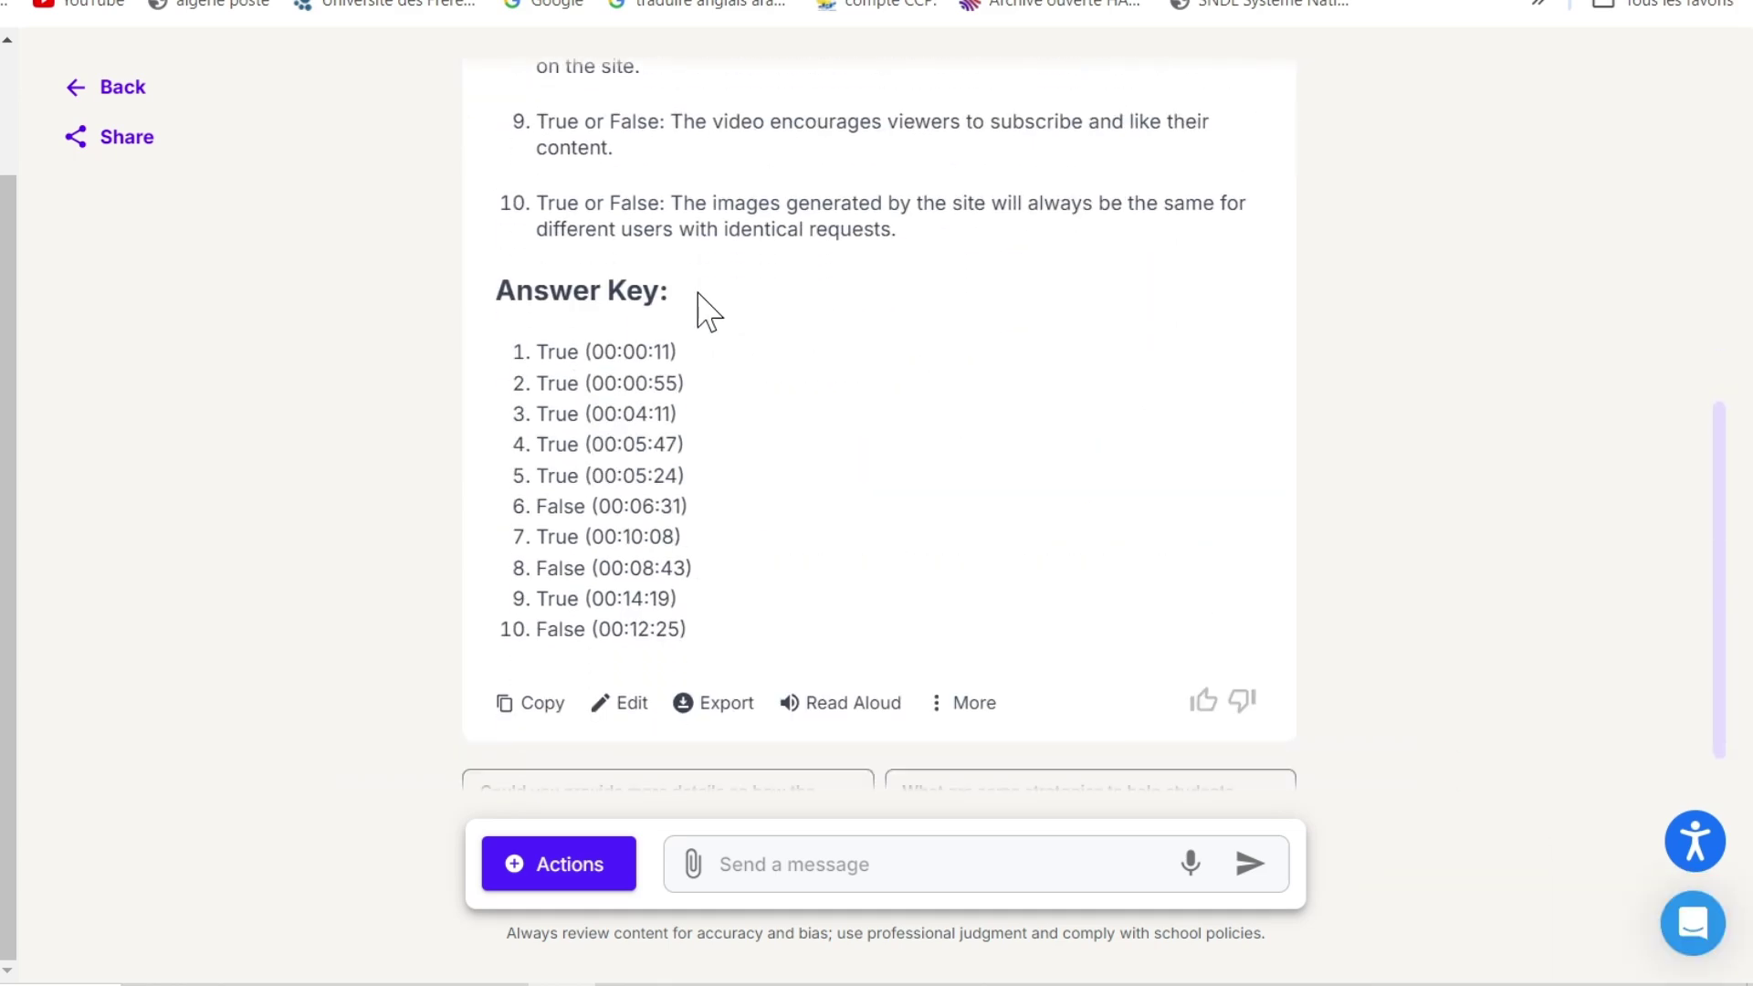
Translate the True or False video questions into French - Français and look through the translation and the original
{"action": "left_click", "coordinate": [546, 881]}
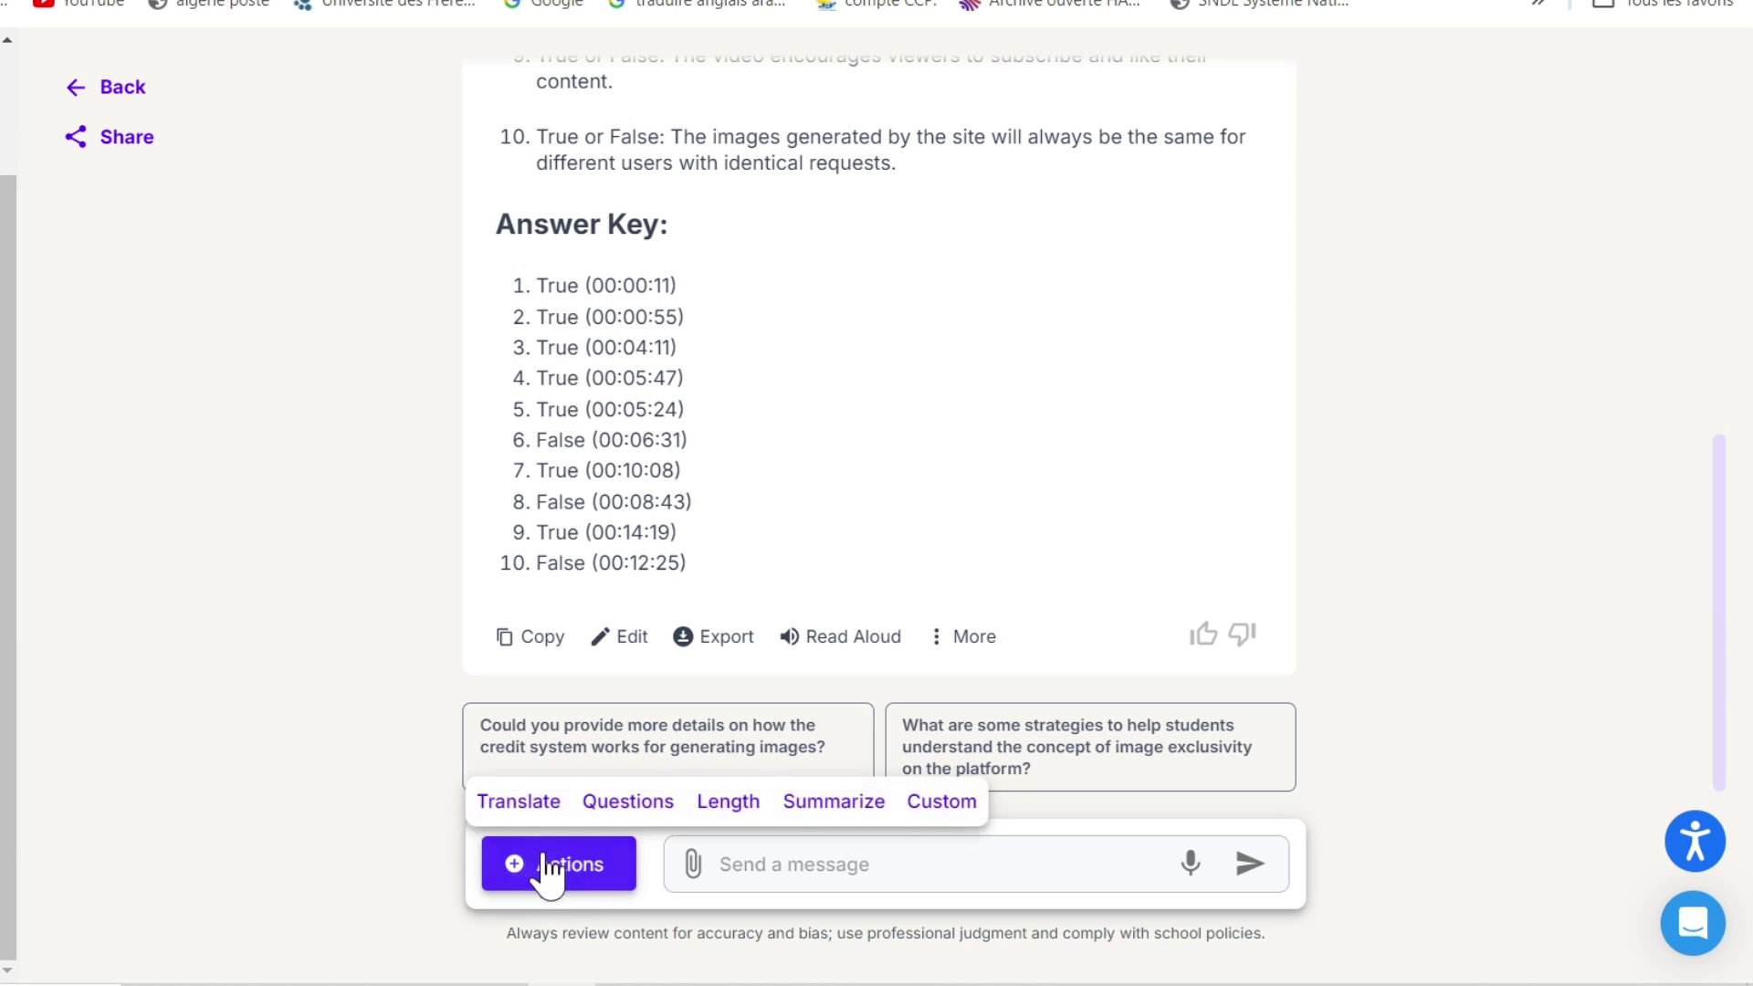
{"action": "left_click", "coordinate": [523, 809]}
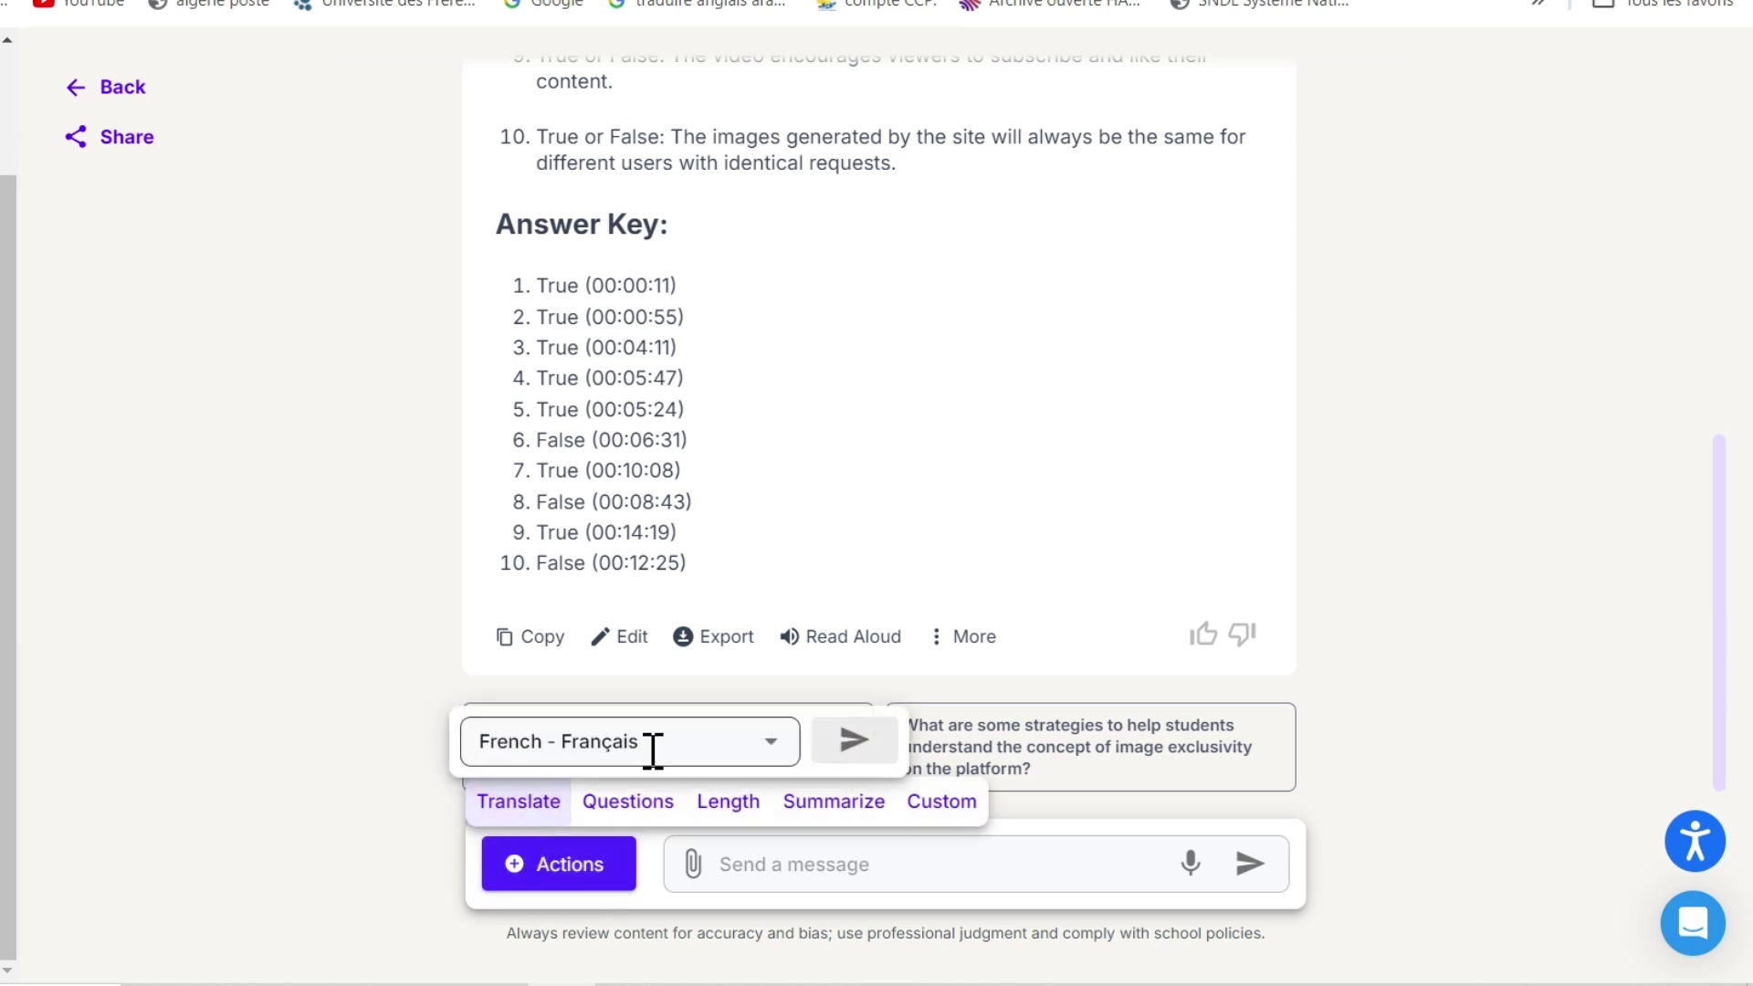
{"action": "left_click", "coordinate": [849, 741]}
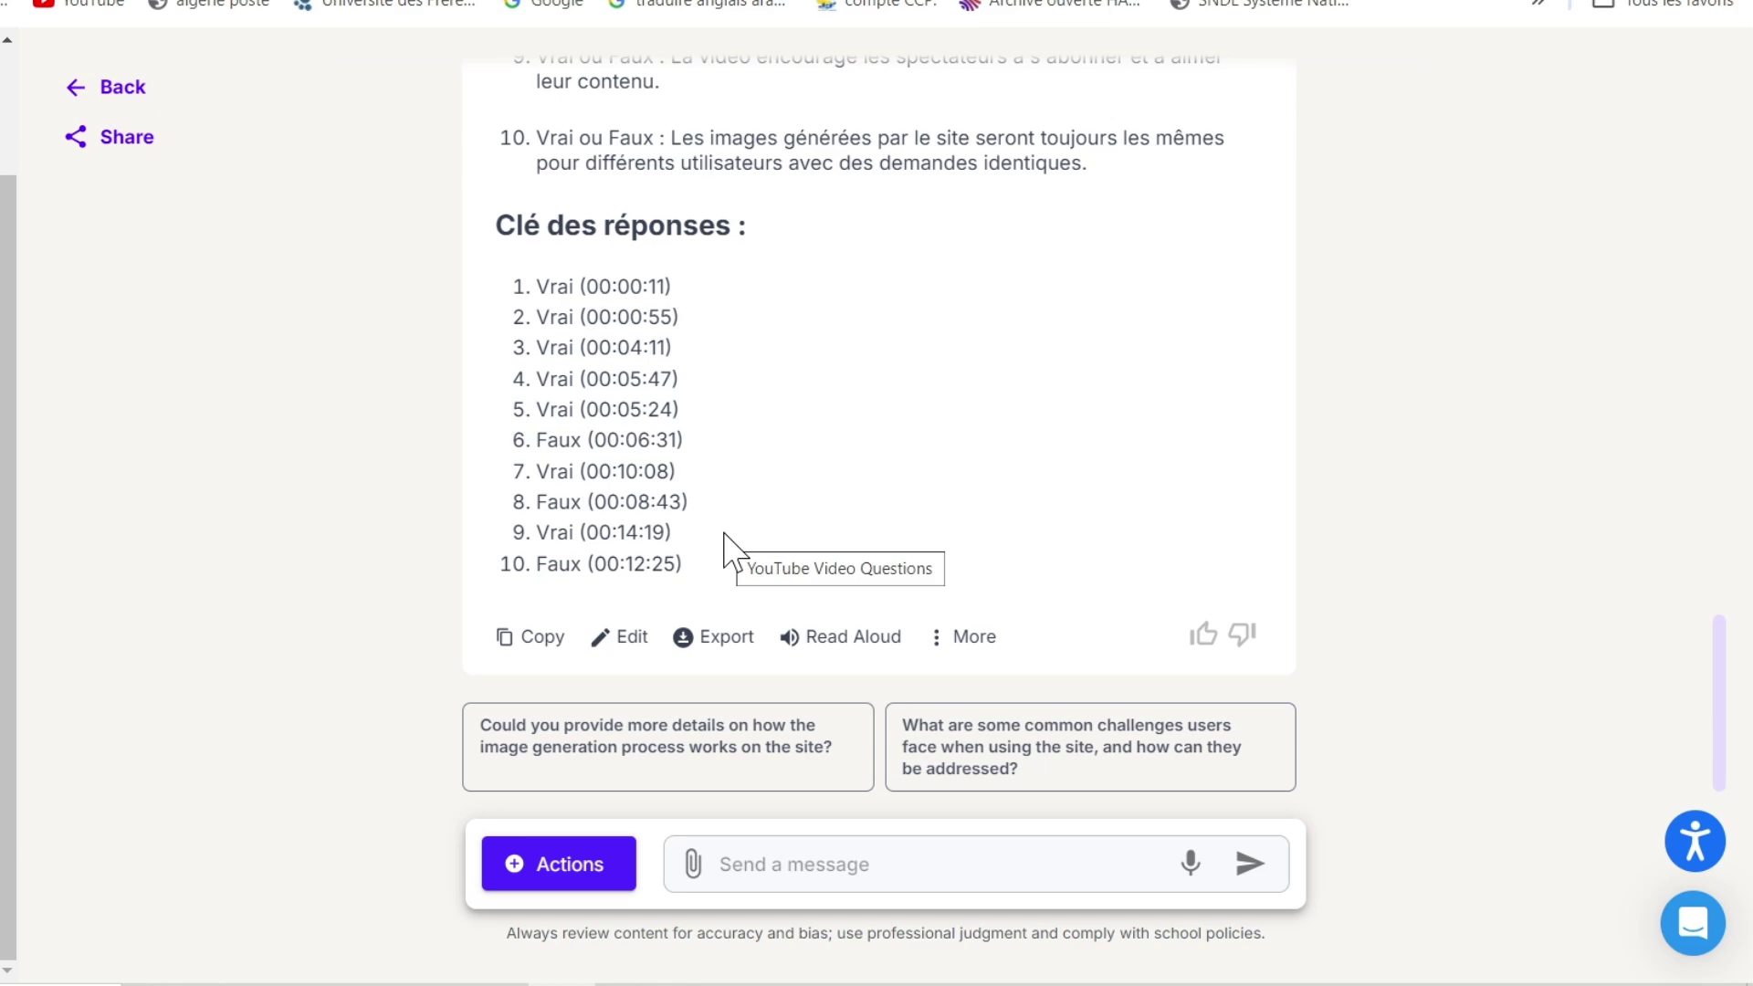
{"action": "scroll", "coordinate": [724, 547], "scroll_direction": "up", "scroll_amount": 20}
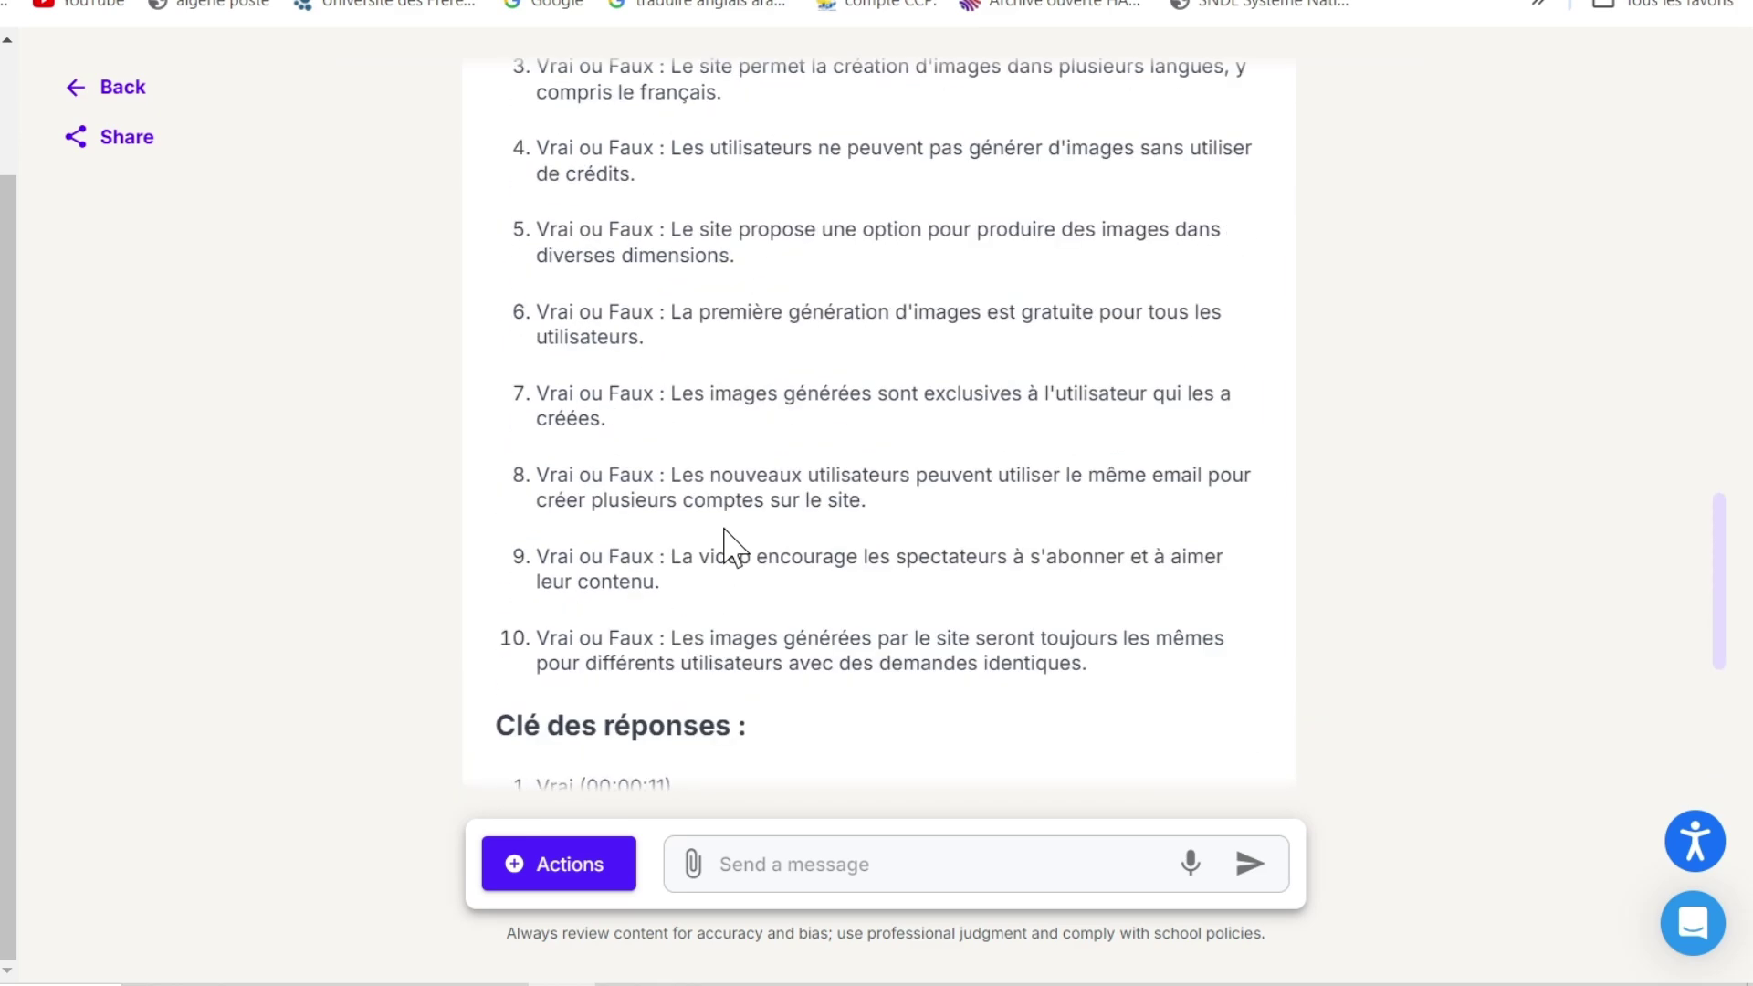
{"action": "scroll", "coordinate": [735, 548], "scroll_direction": "up", "scroll_amount": 5}
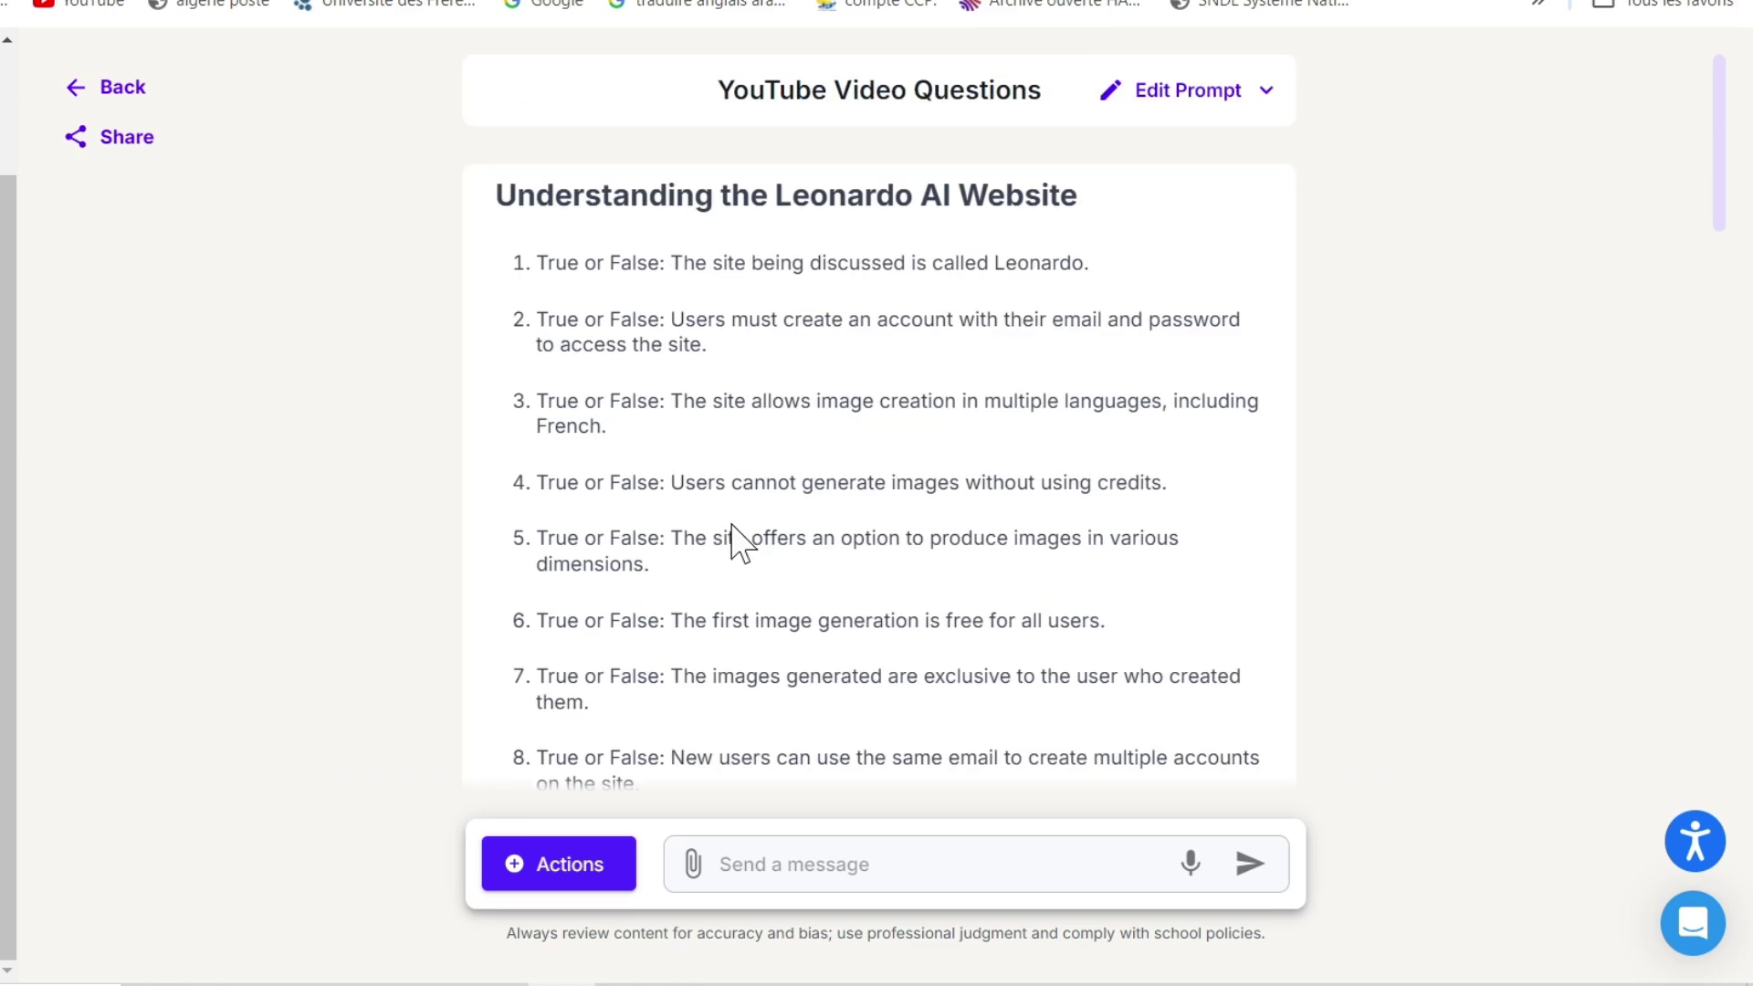
{"action": "scroll", "coordinate": [739, 544], "scroll_direction": "down", "scroll_amount": 2}
Return to the tools list and open the Text Rewriter
{"action": "key", "text": "alt+Left"}
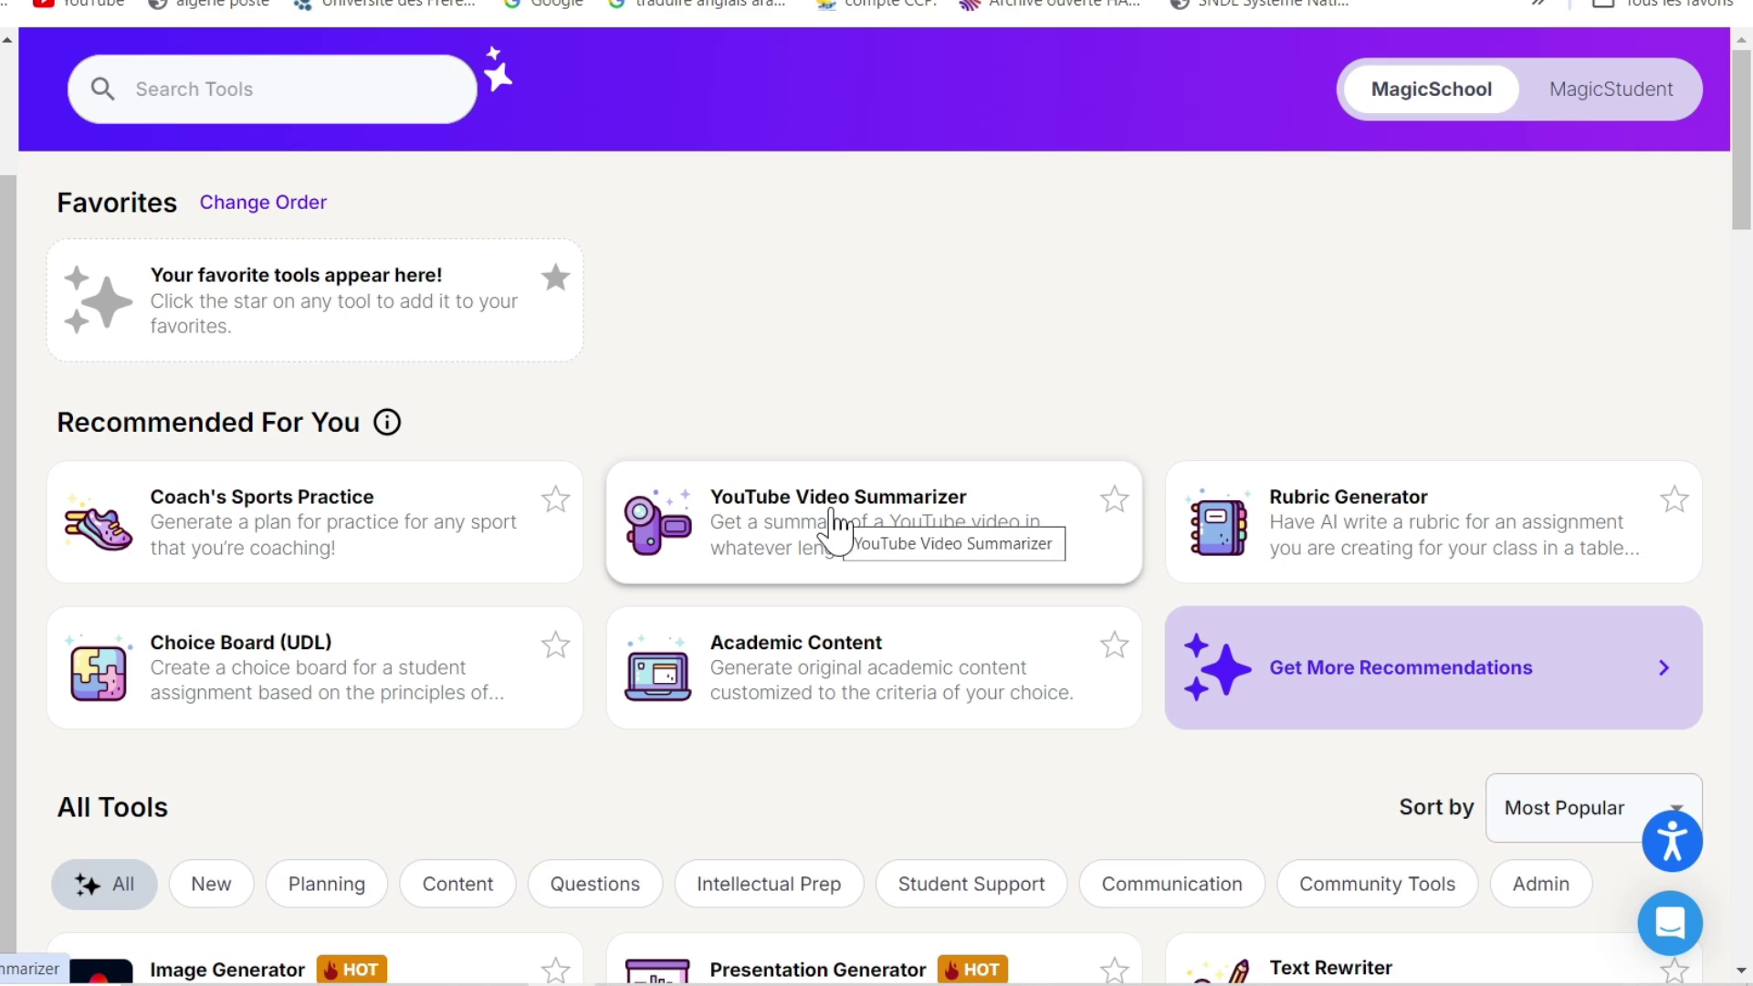
{"action": "scroll", "coordinate": [833, 523], "scroll_direction": "down", "scroll_amount": 1}
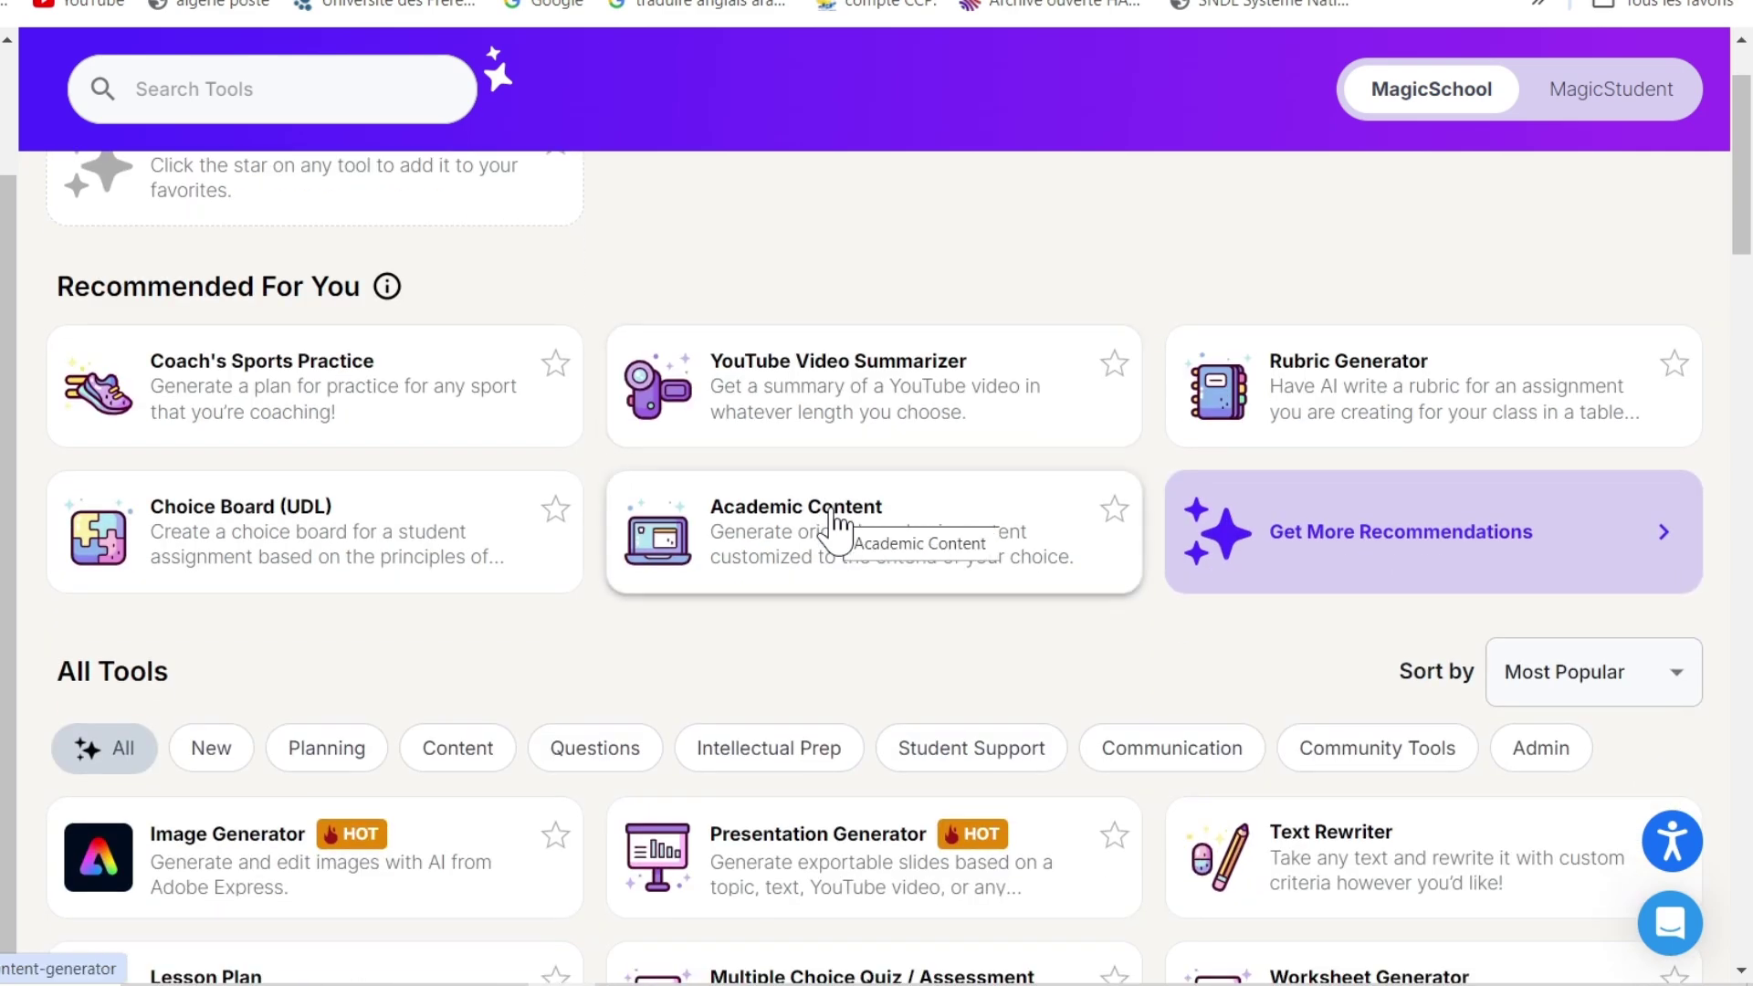
{"action": "scroll", "coordinate": [832, 522], "scroll_direction": "down", "scroll_amount": 2}
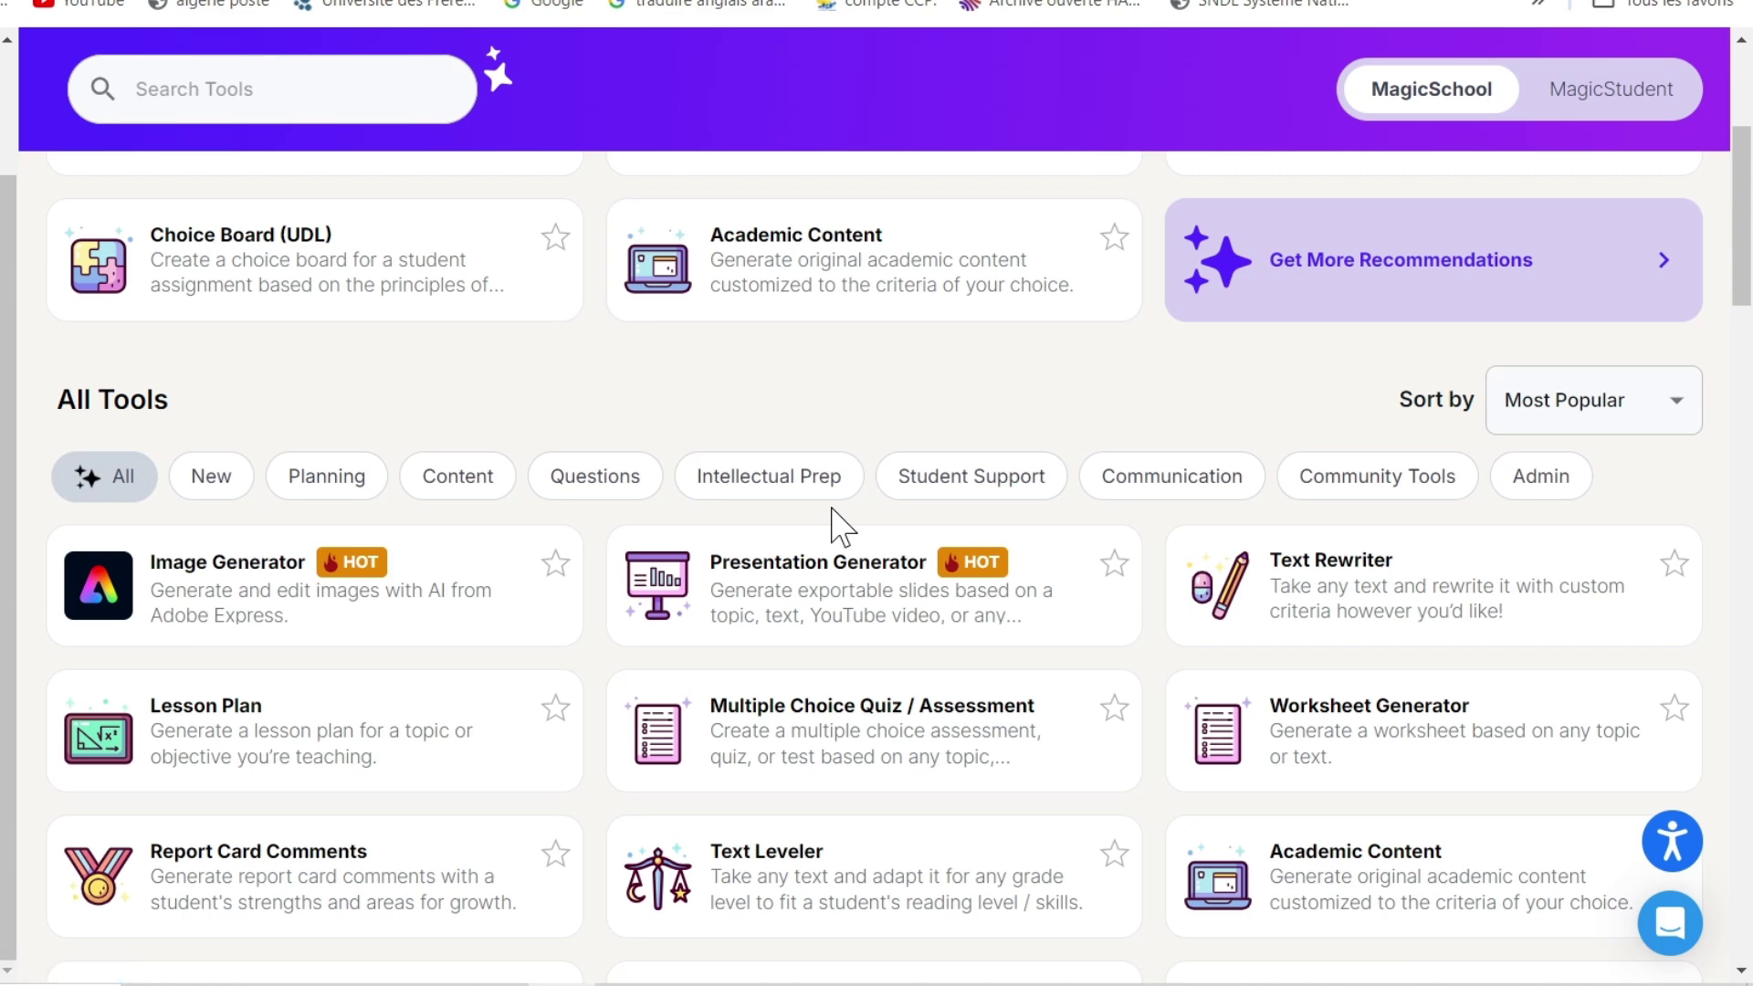
{"action": "left_click", "coordinate": [1373, 595]}
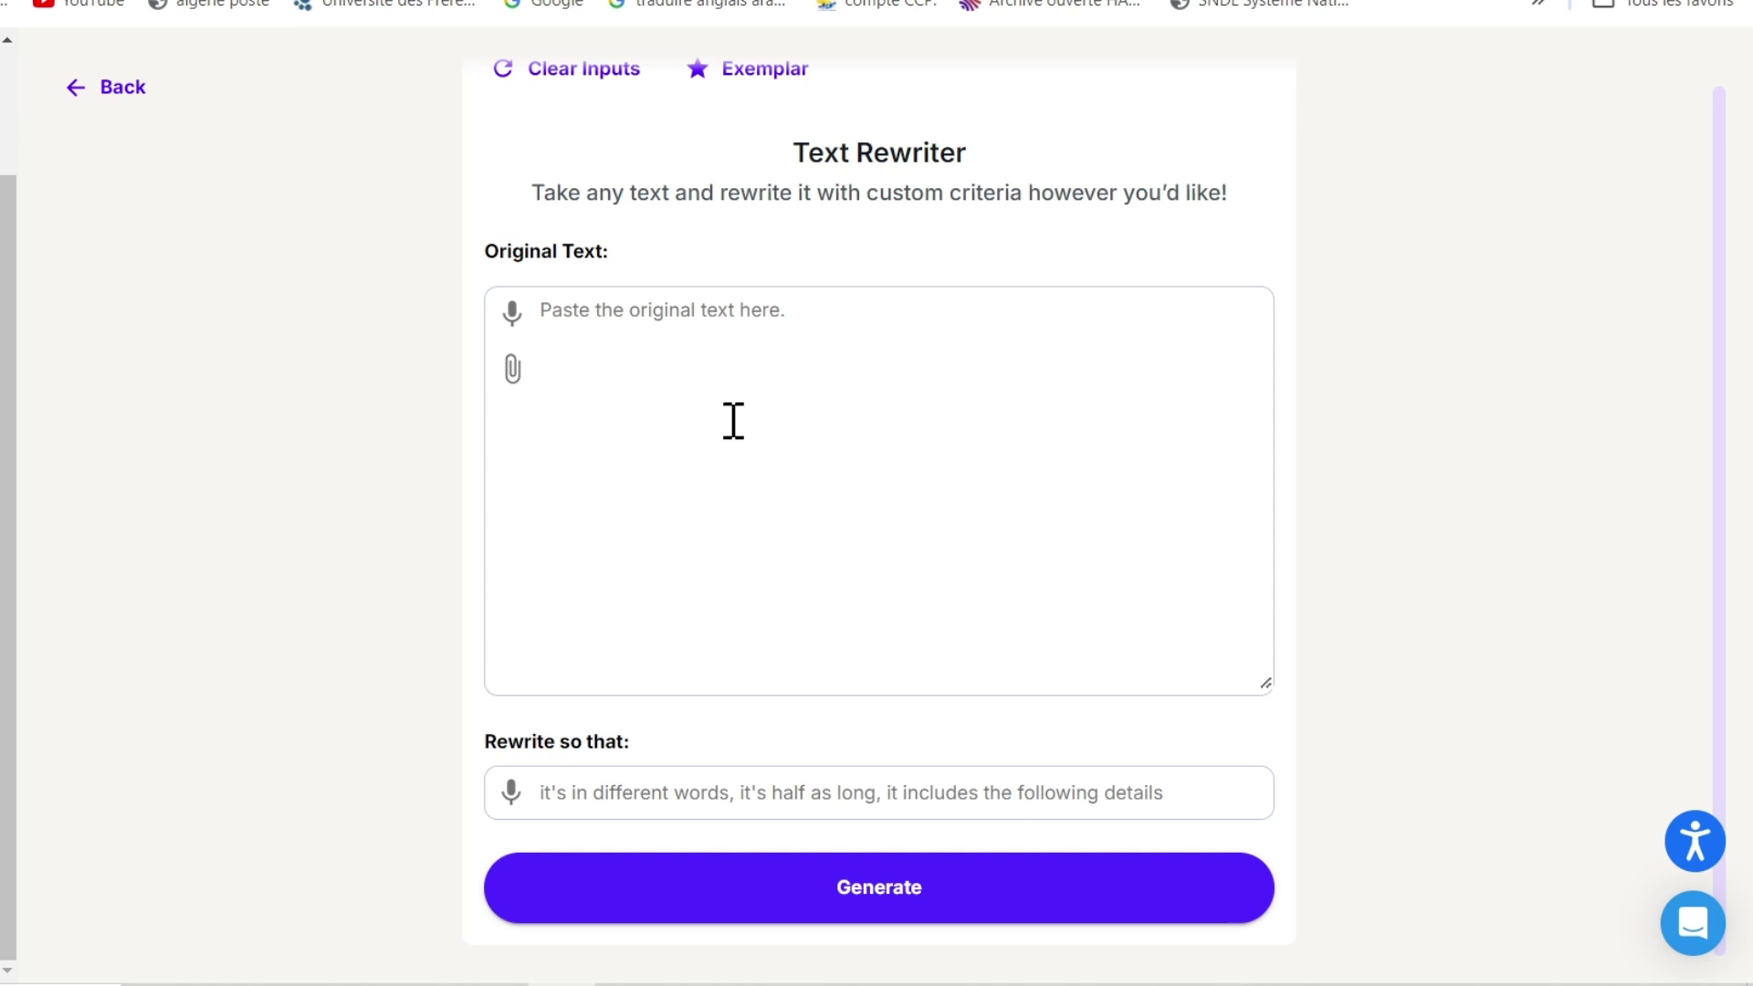
Upload the Word document "introduction de la vidéo" as the original text to rewrite
{"action": "left_click", "coordinate": [516, 390]}
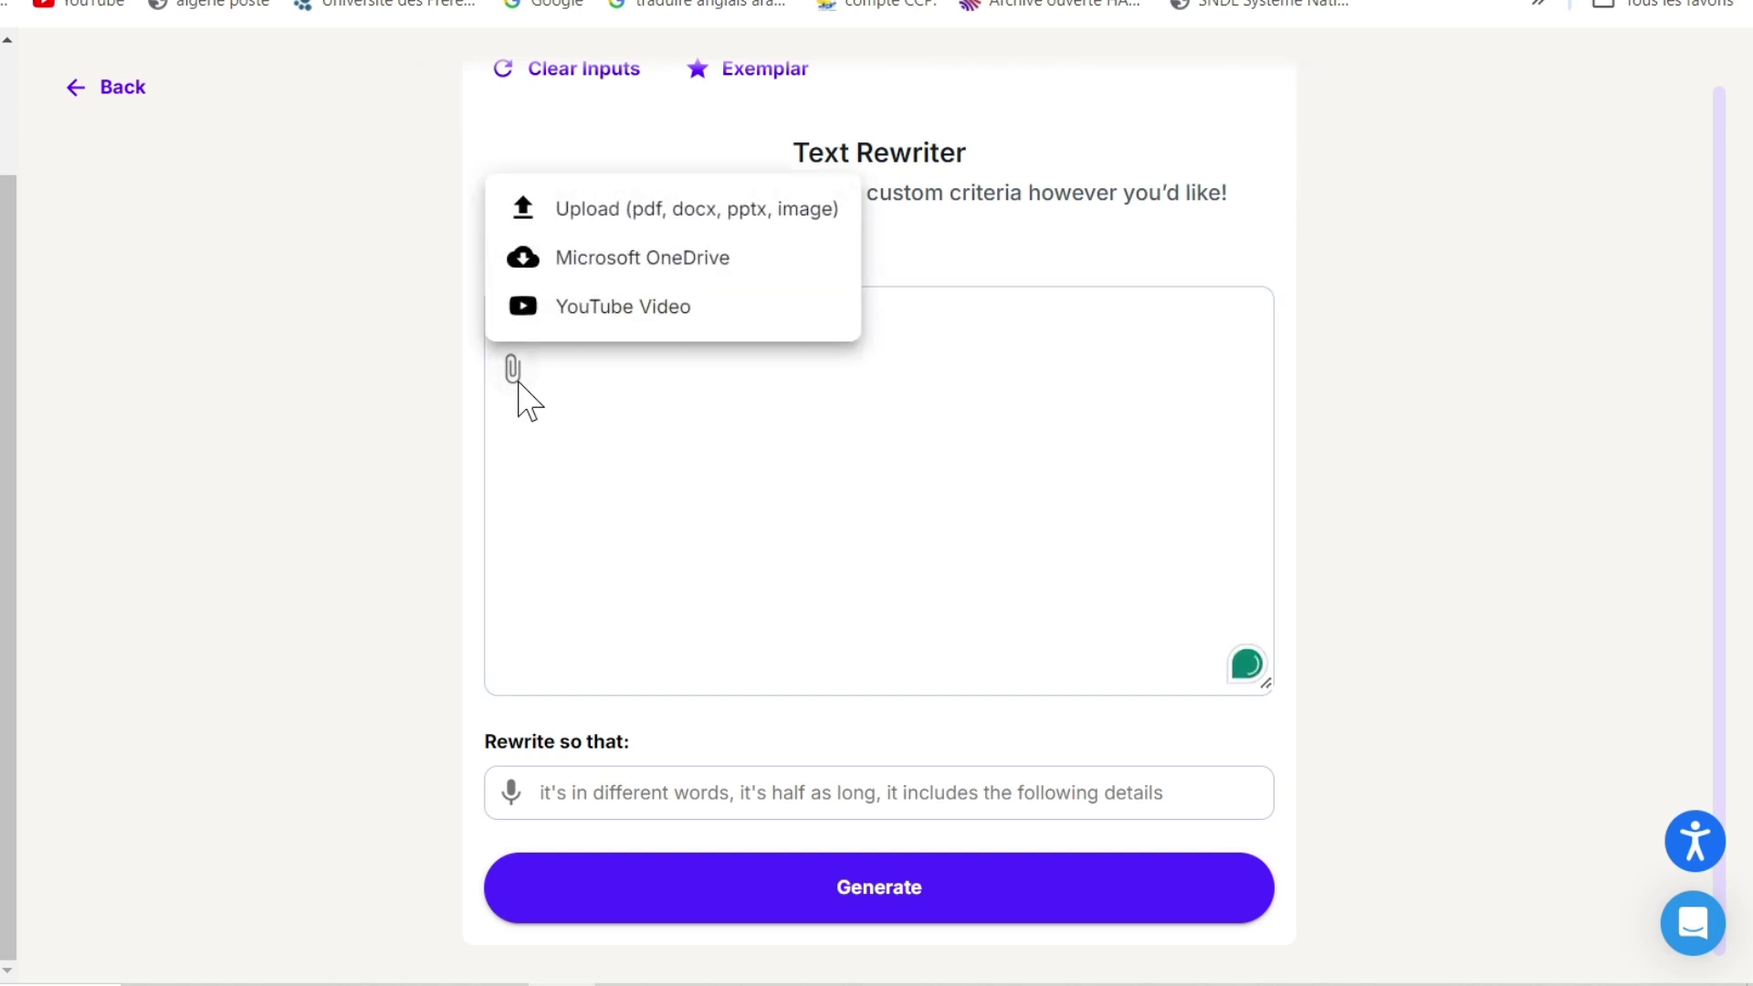
{"action": "left_click", "coordinate": [629, 218]}
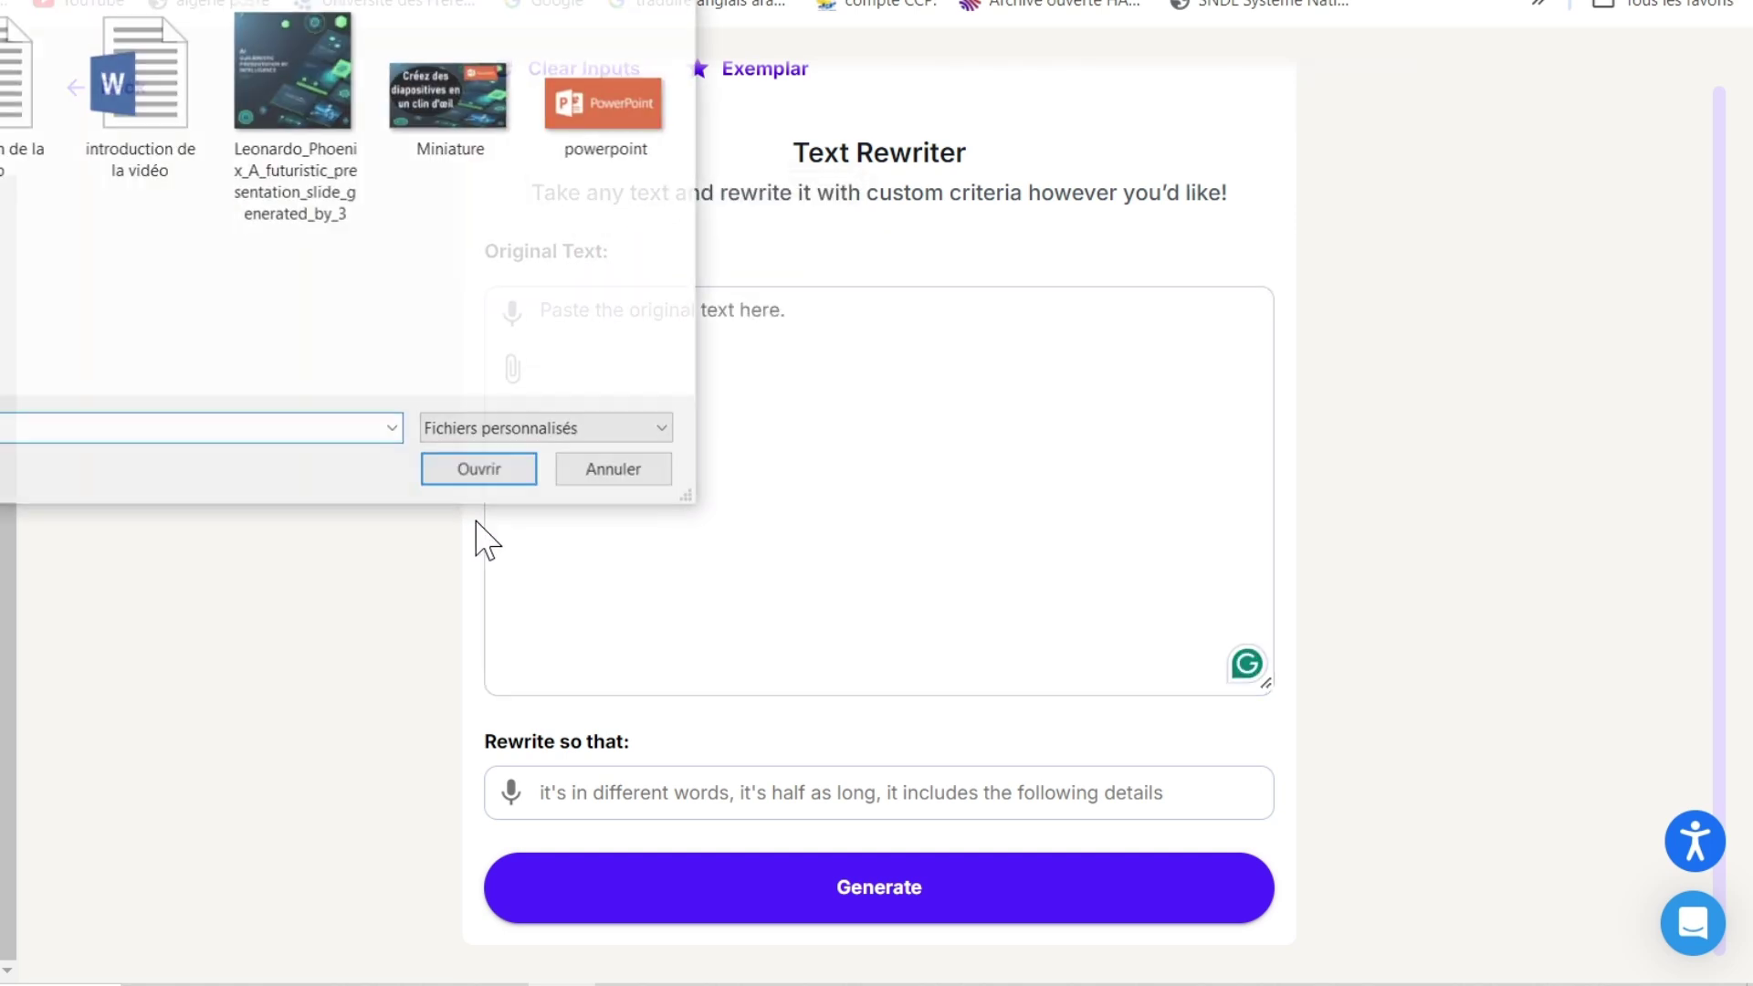
{"action": "left_click", "coordinate": [171, 157]}
{"action": "left_click", "coordinate": [465, 467]}
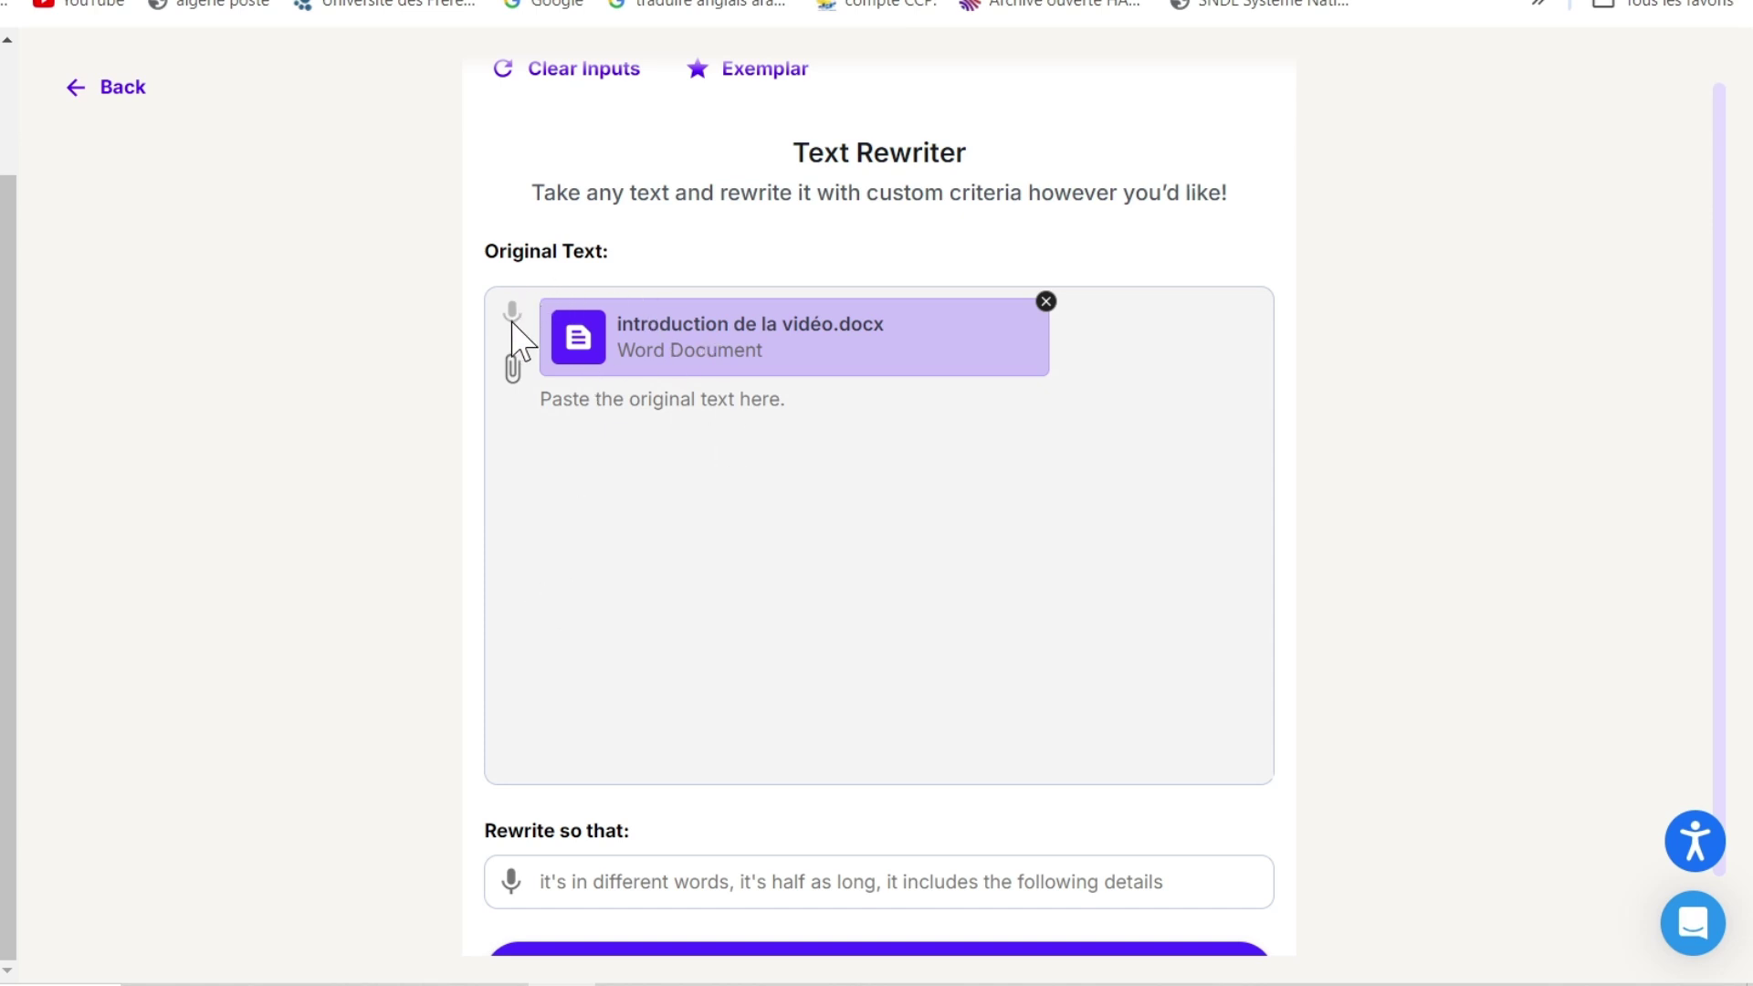
Set the "Rewrite so that" criterion to "introduction" and generate the rewritten text
{"action": "scroll", "coordinate": [857, 567], "scroll_direction": "down", "scroll_amount": 1}
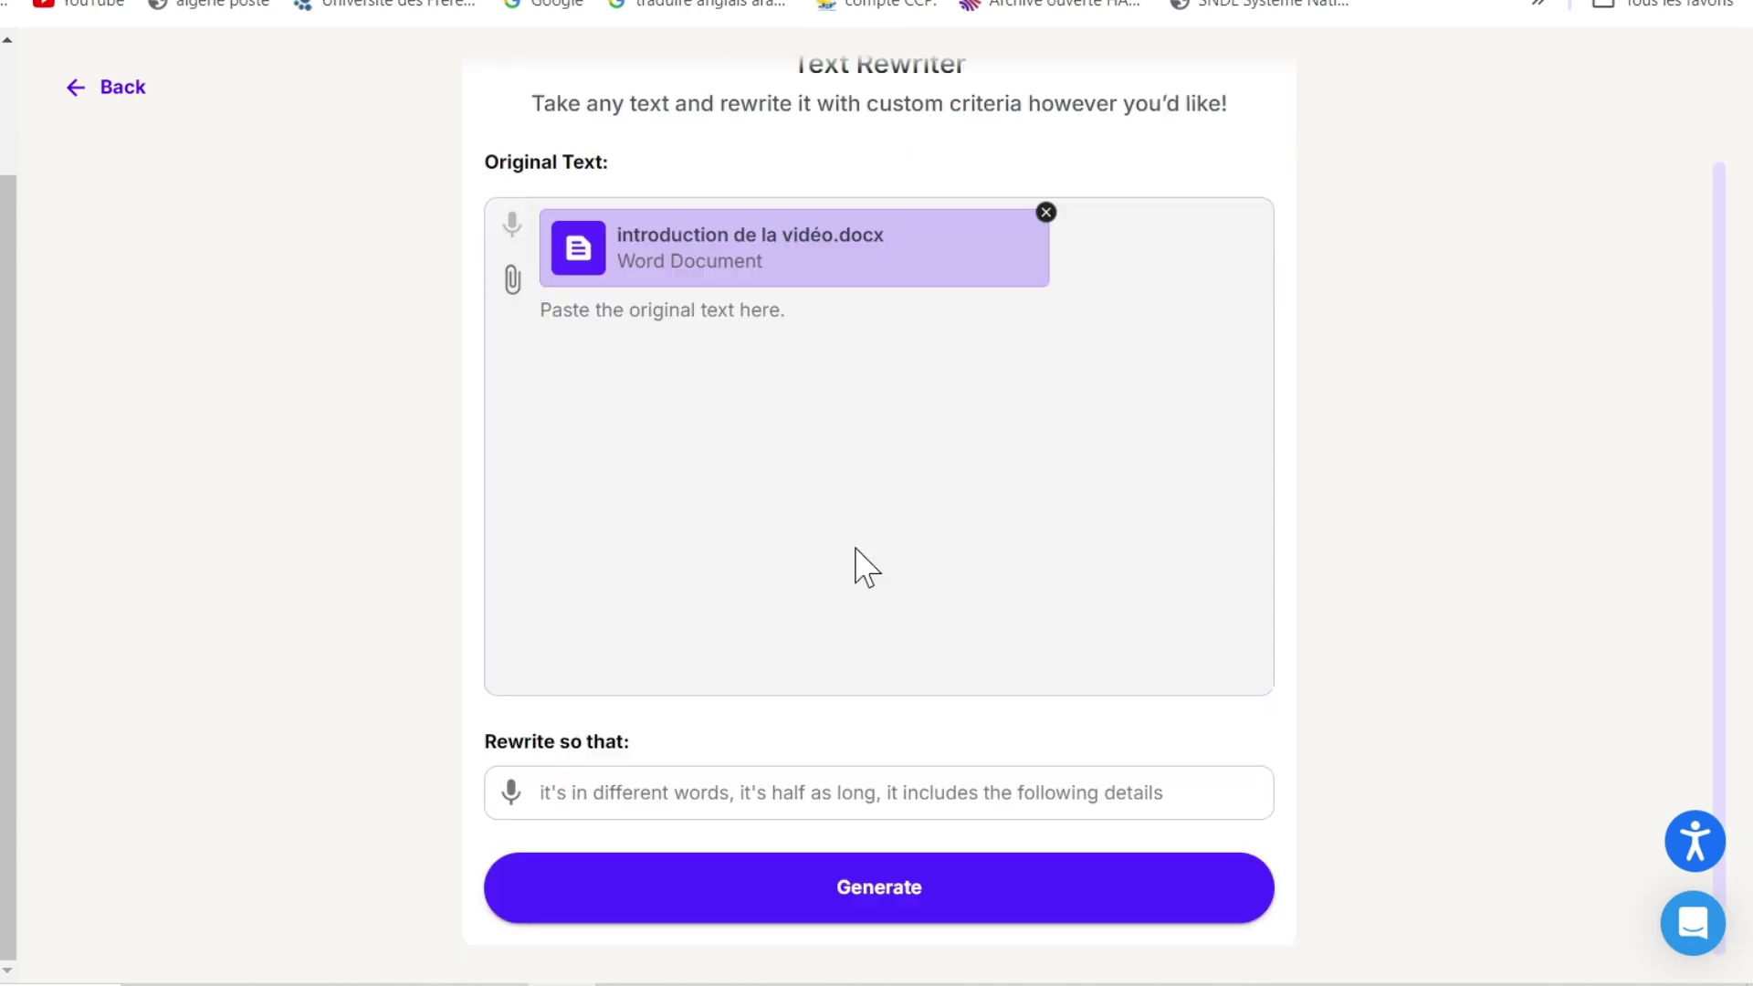
{"action": "left_click", "coordinate": [725, 790]}
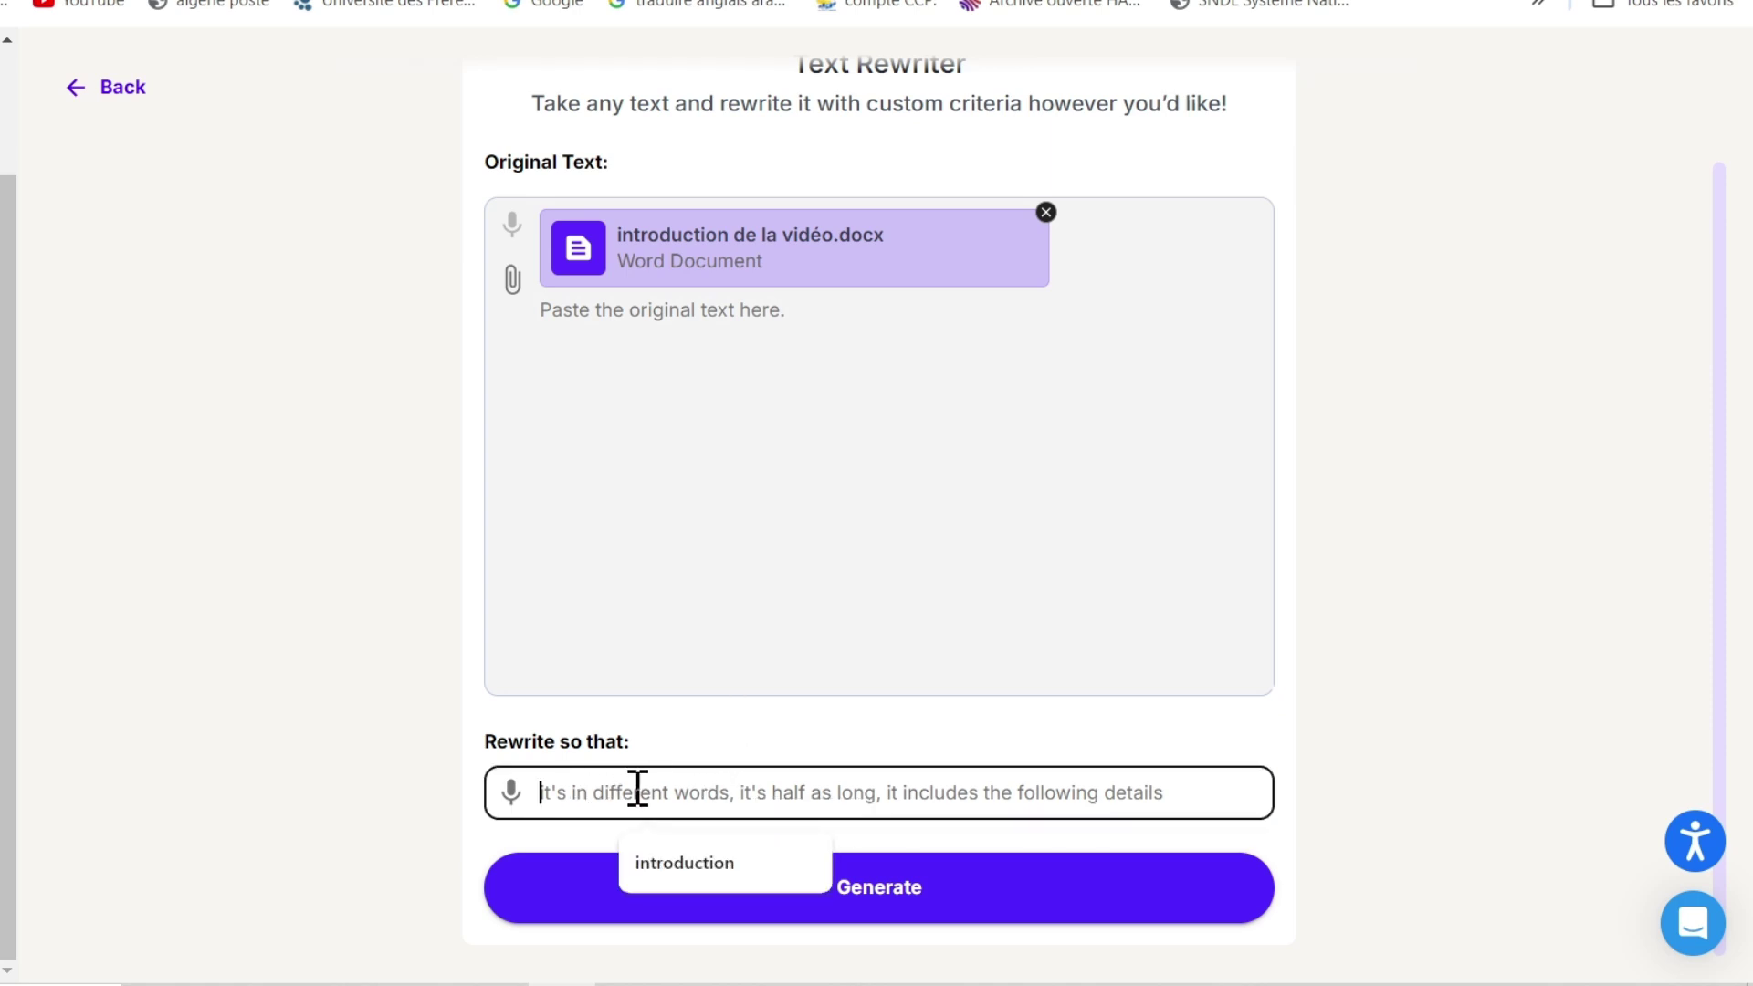
{"action": "left_click", "coordinate": [718, 675]}
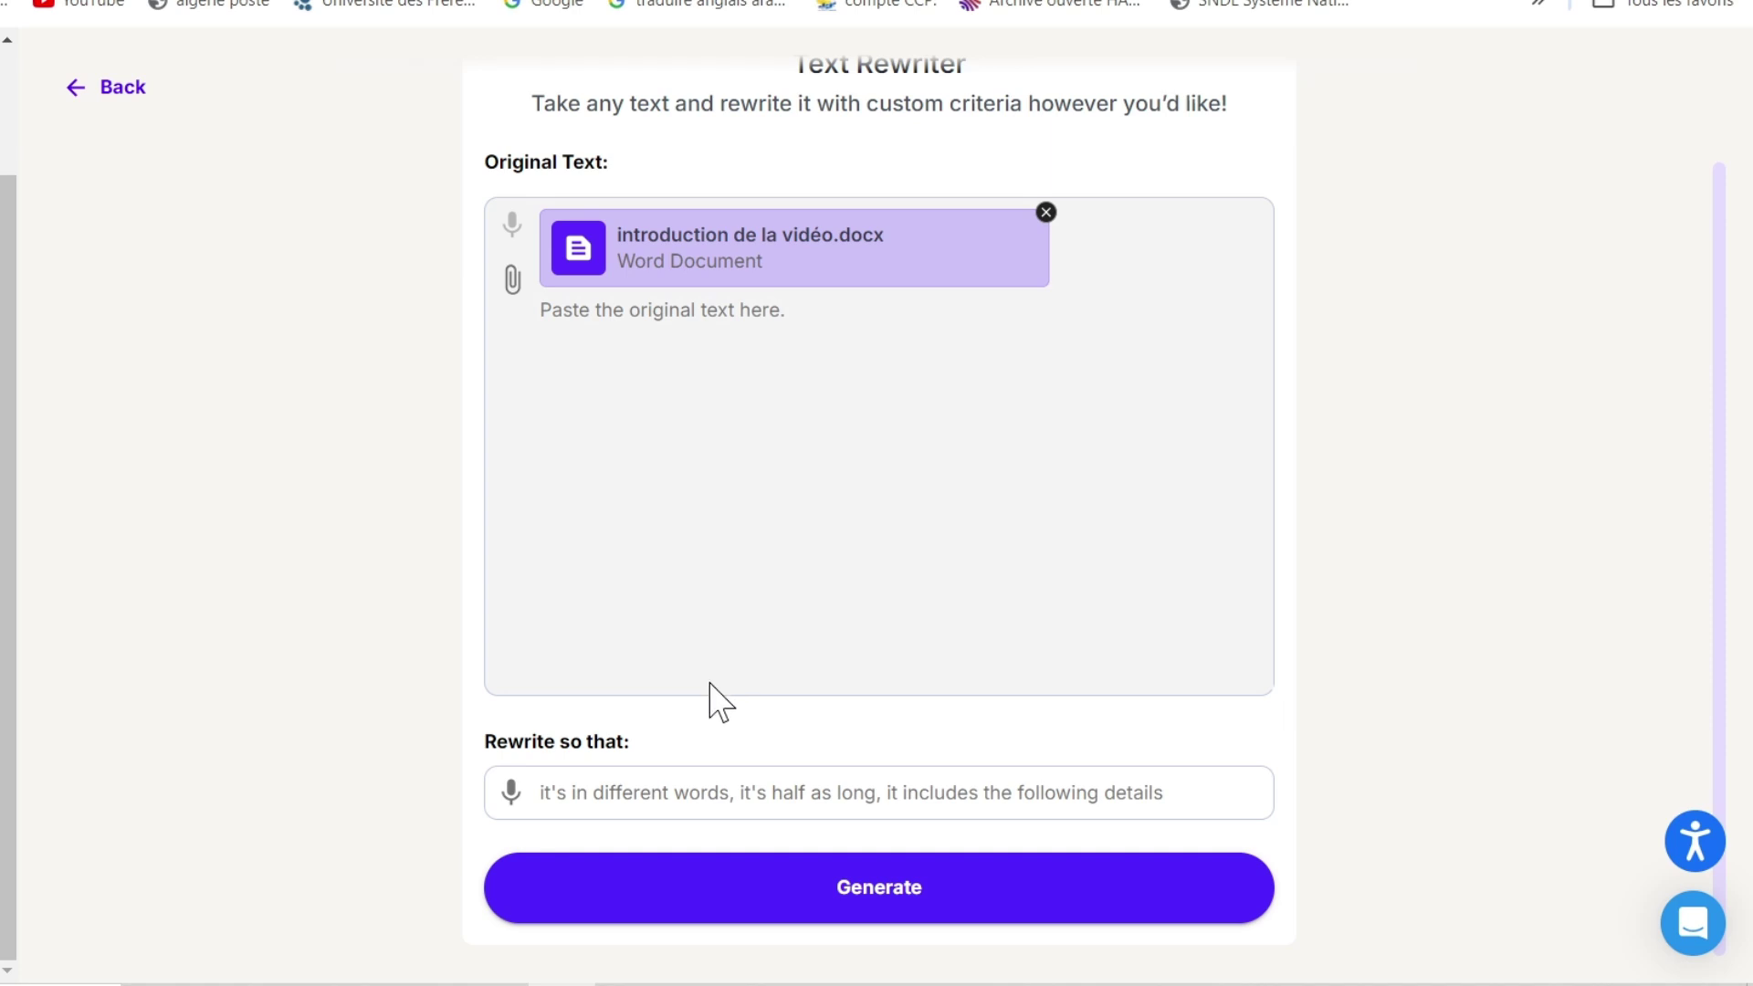
{"action": "key", "text": "Tab"}
{"action": "type", "text": "introduction"}
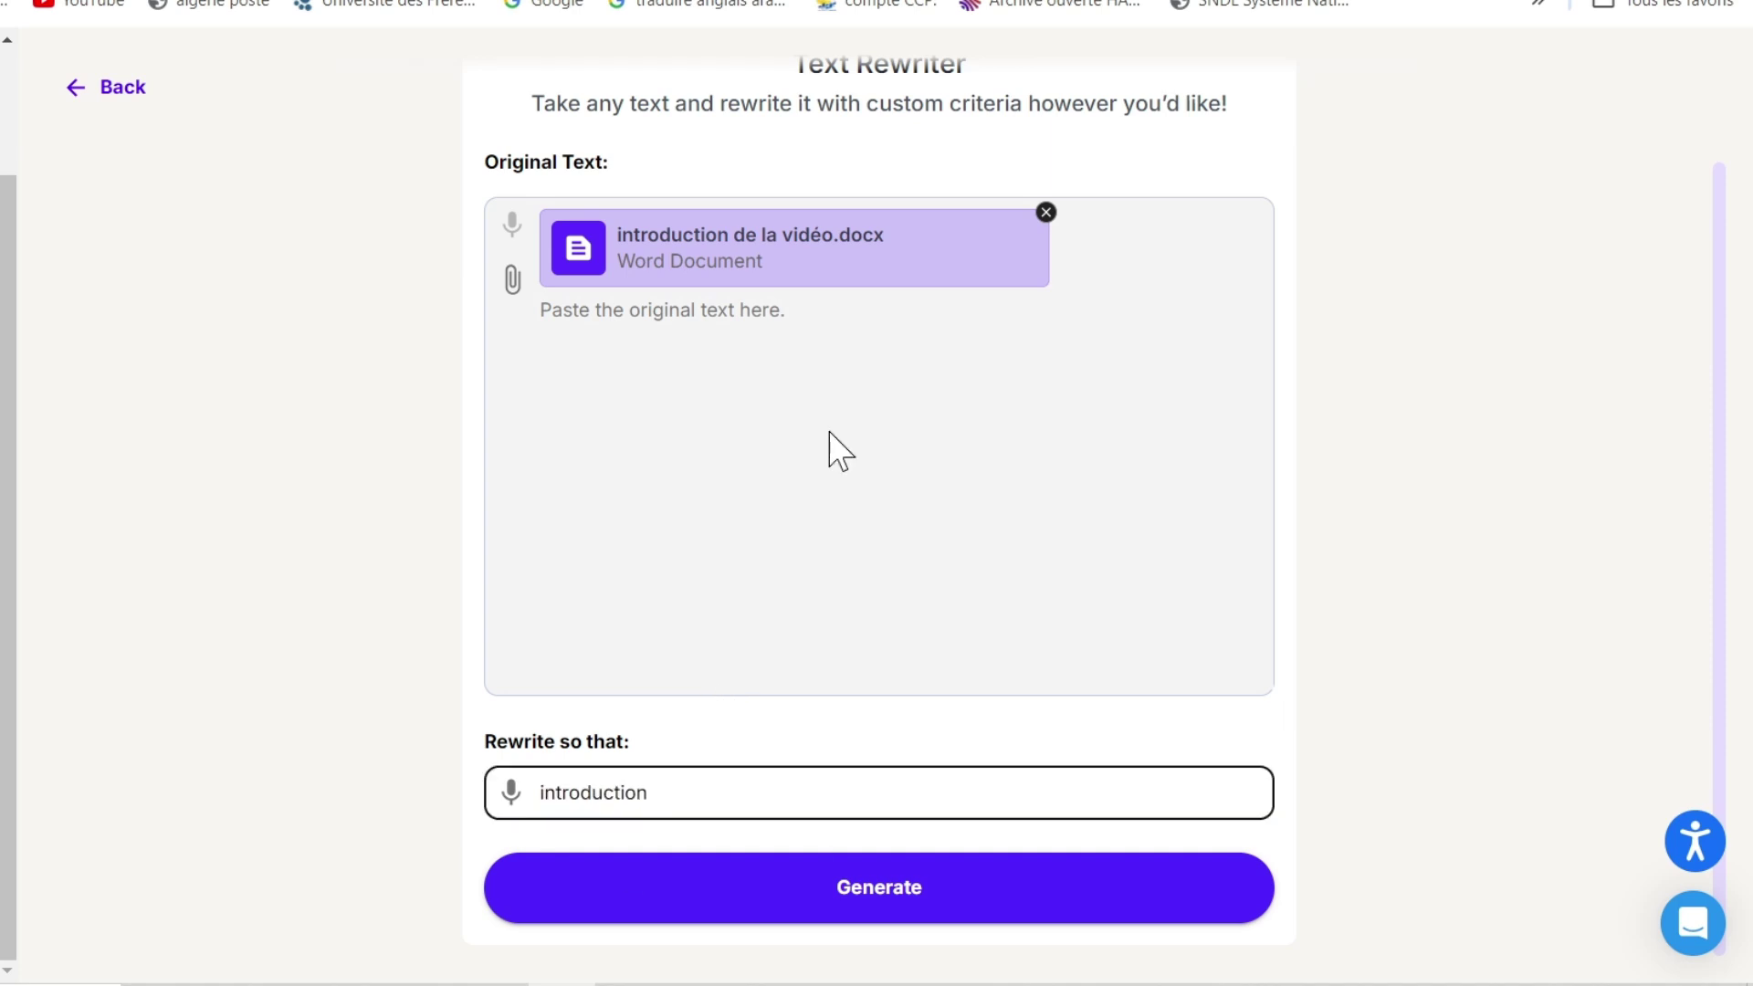
{"action": "left_click", "coordinate": [834, 908]}
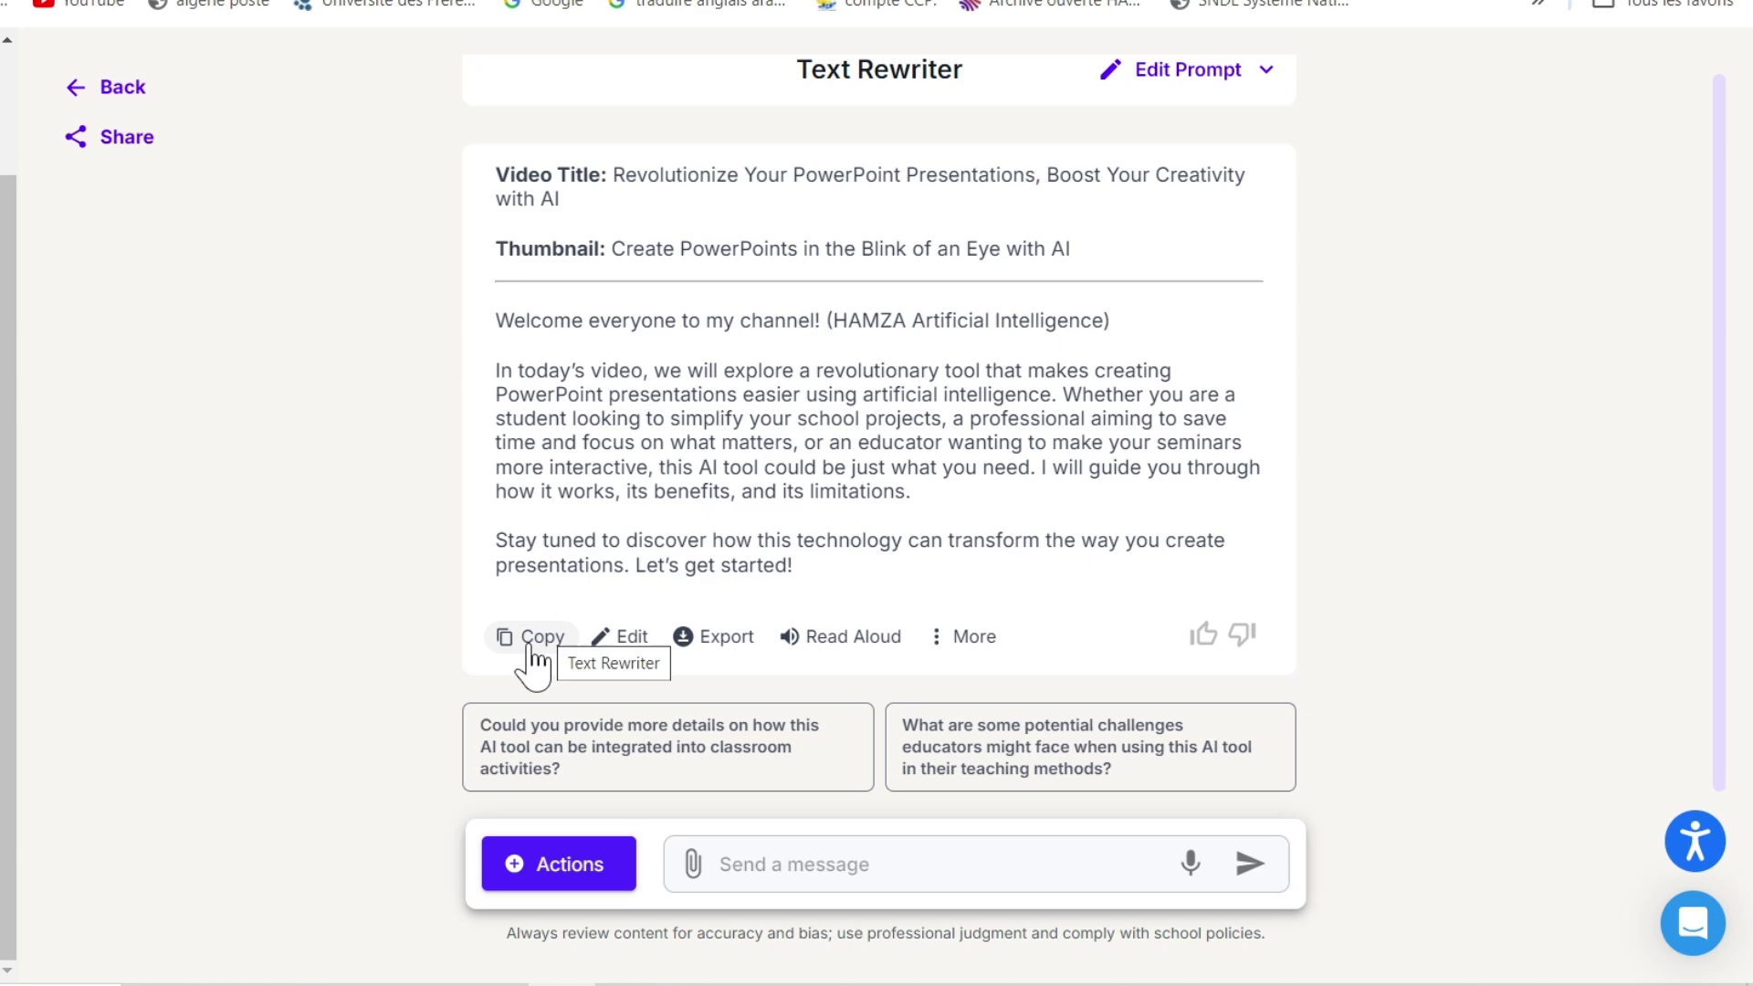
Open the rewritten text for editing, save it without altering the wording, and show its export options
{"action": "left_click", "coordinate": [616, 639]}
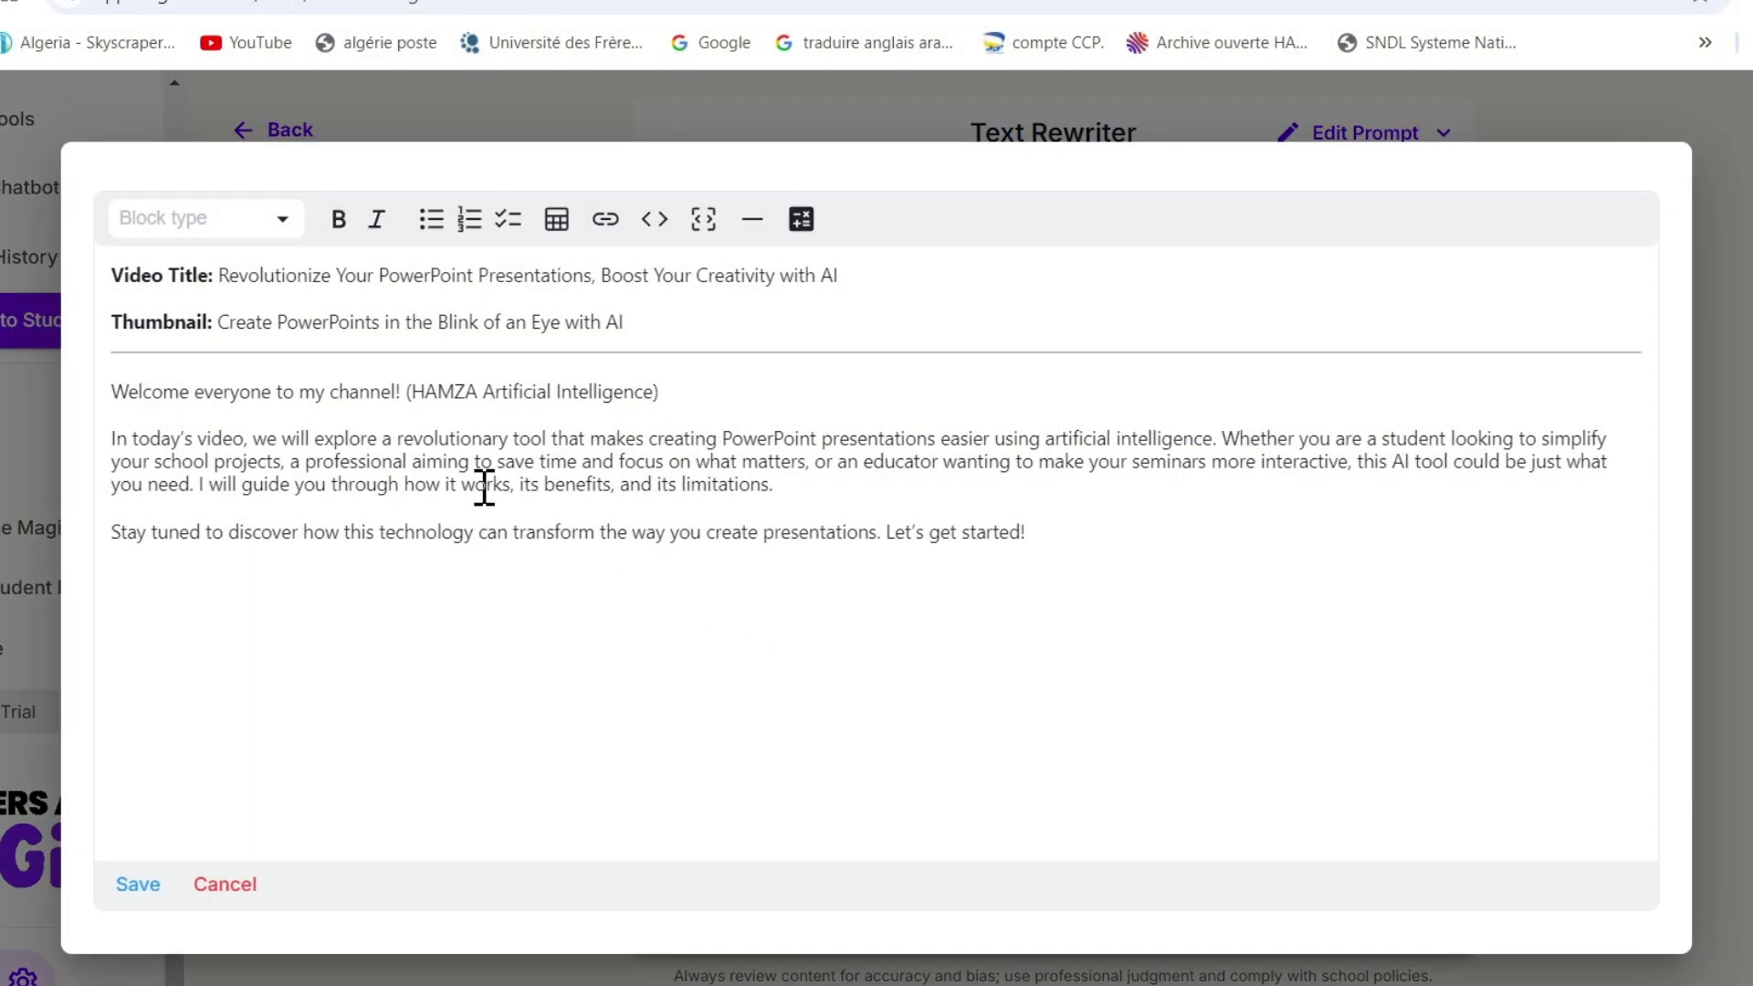
{"action": "left_click", "coordinate": [548, 524]}
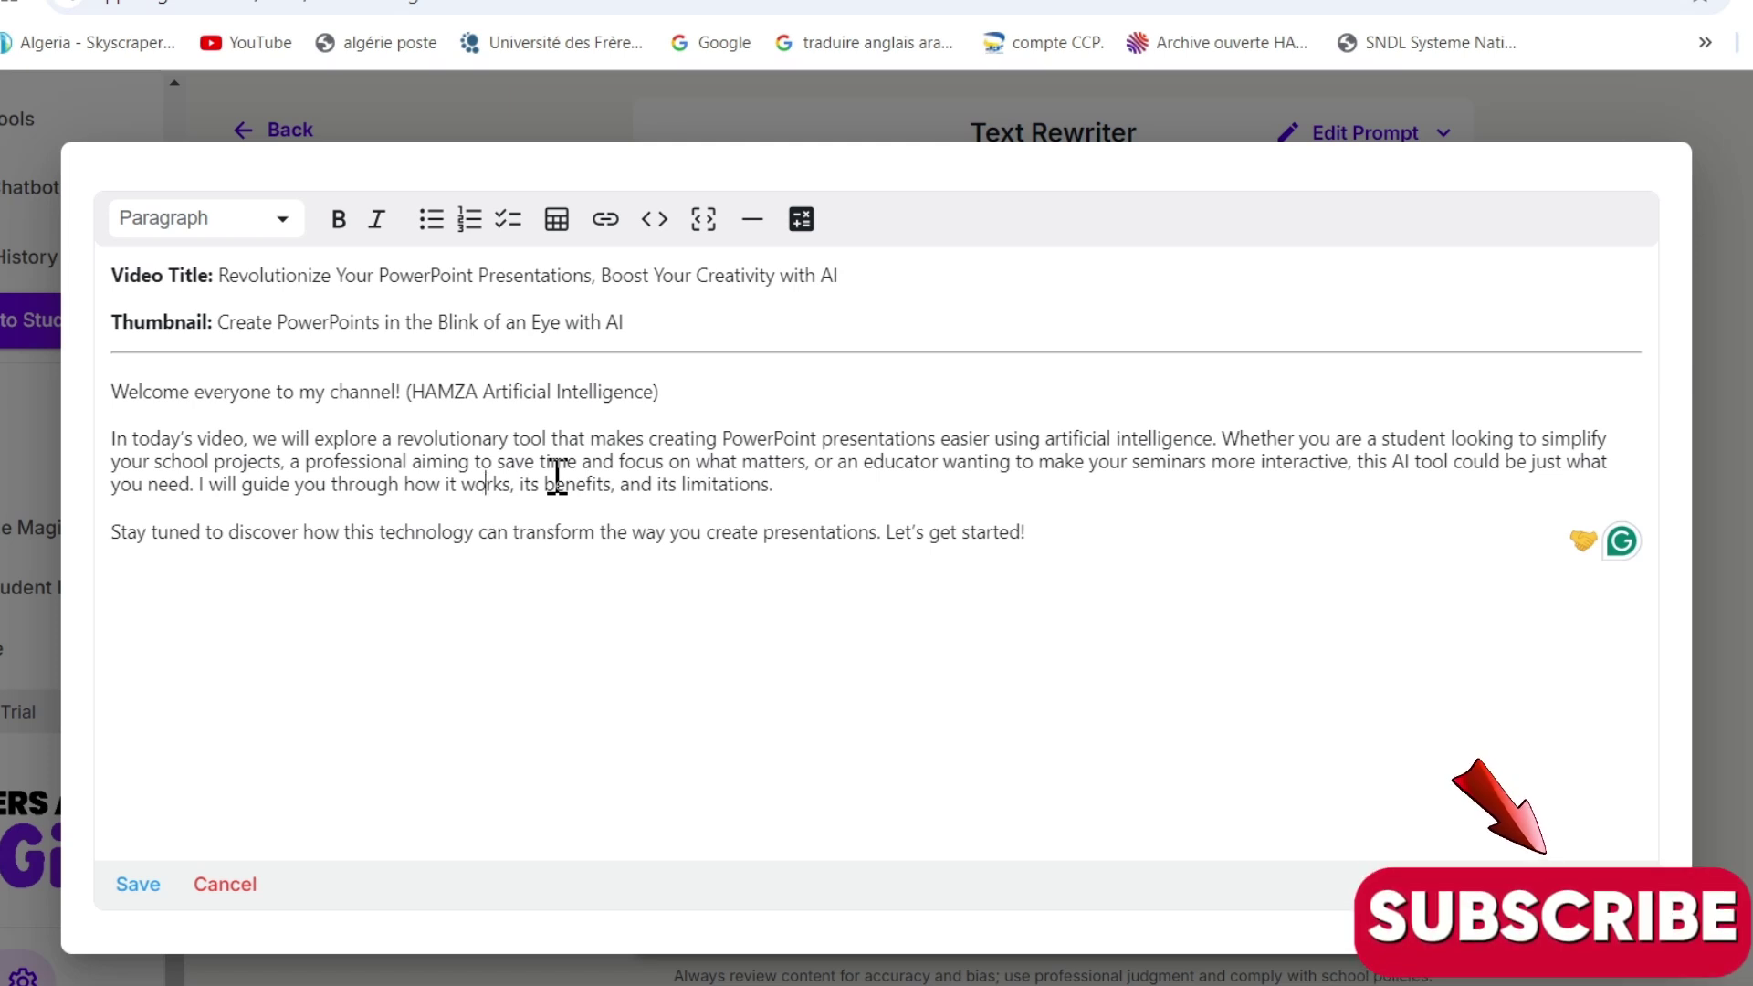
{"action": "left_click", "coordinate": [146, 883]}
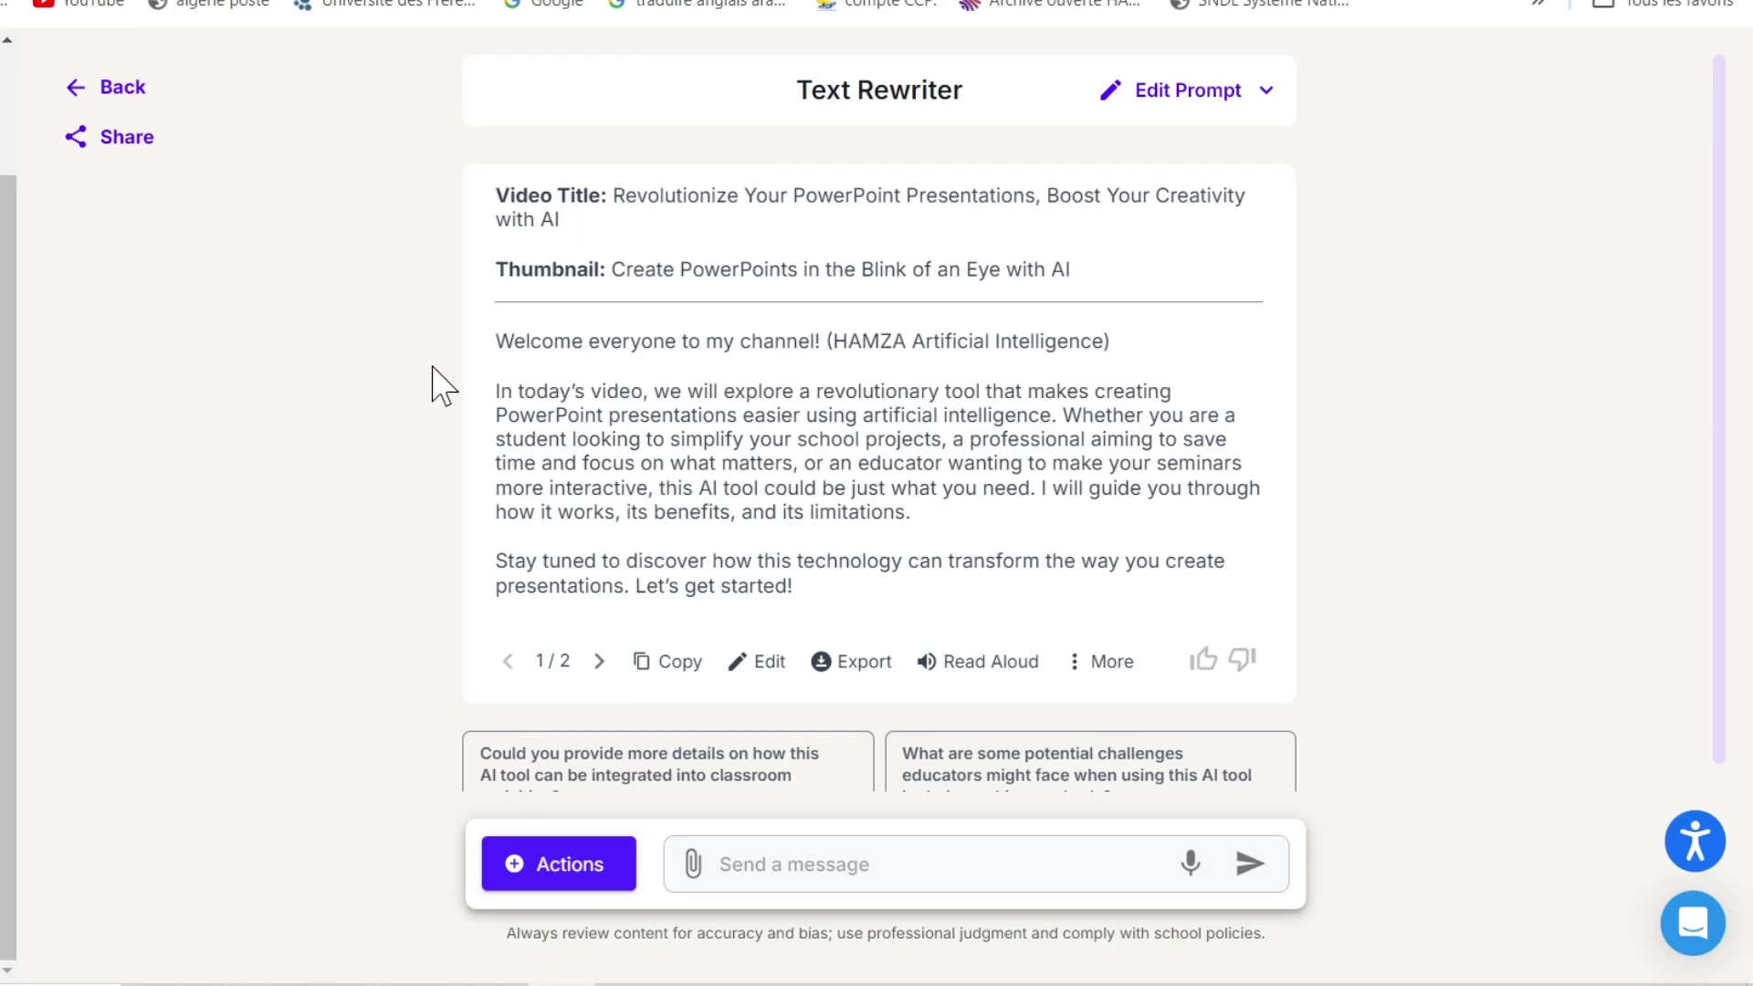
{"action": "left_click", "coordinate": [849, 661]}
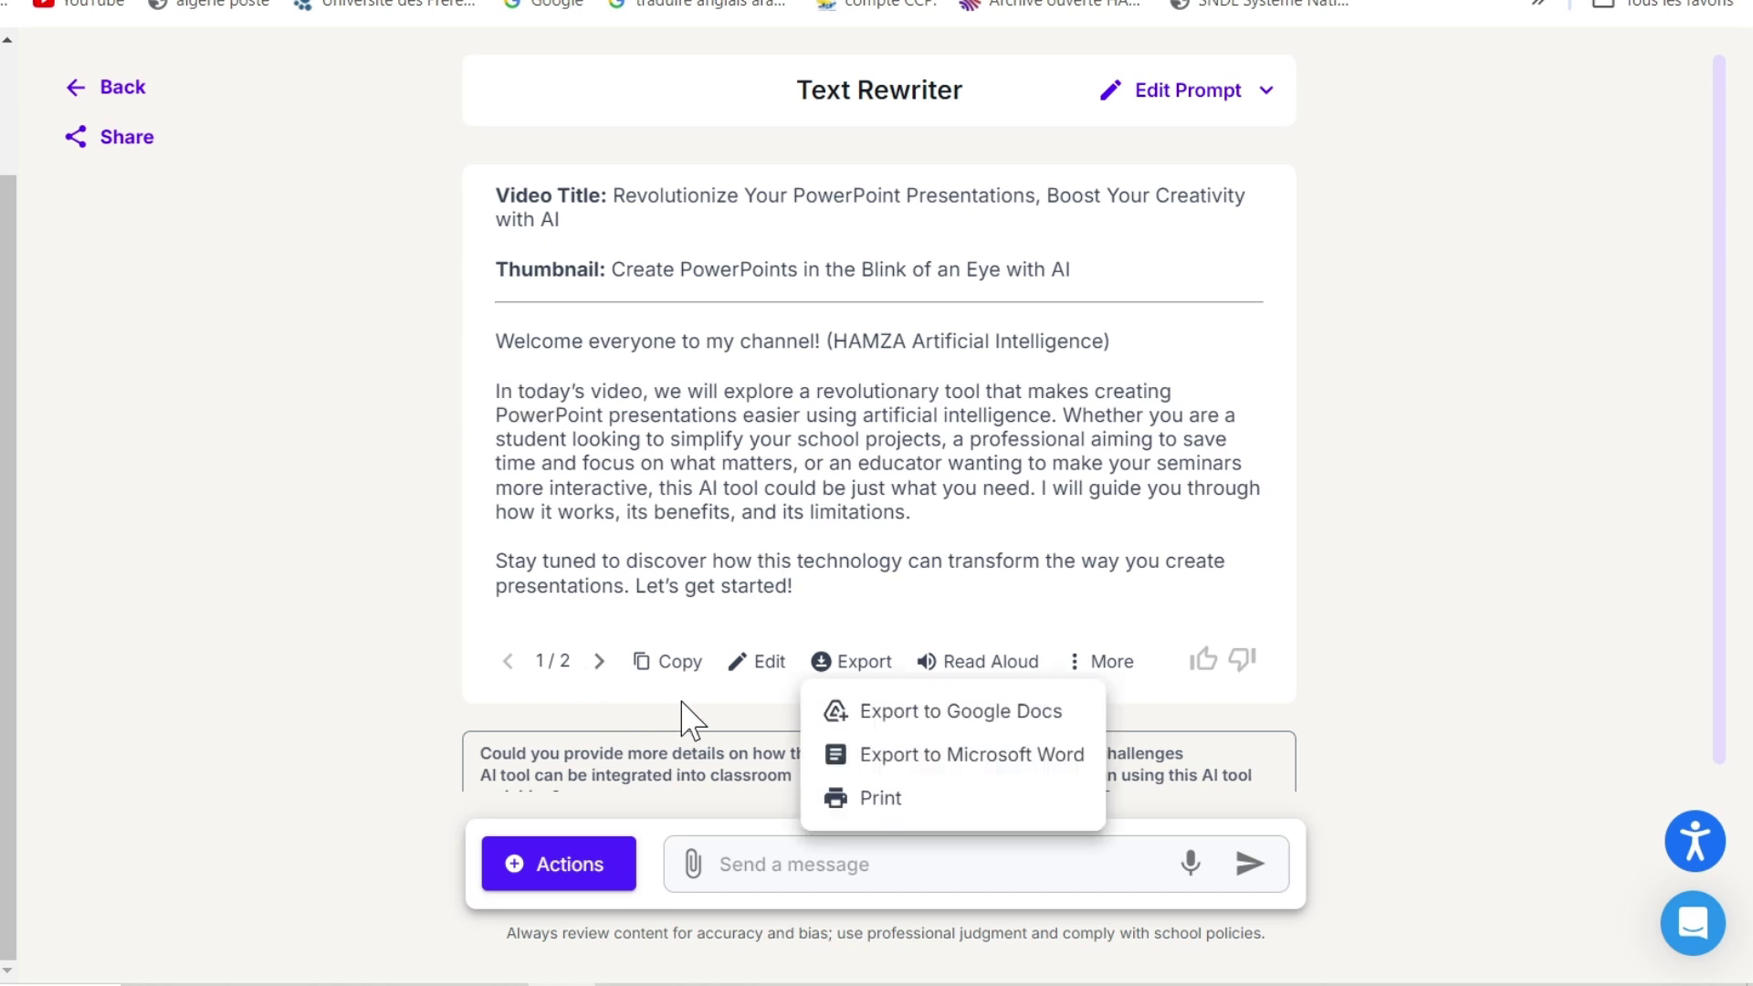
Look at the follow-up length options and translate the rewritten introduction into French - Français
{"action": "left_click", "coordinate": [539, 862]}
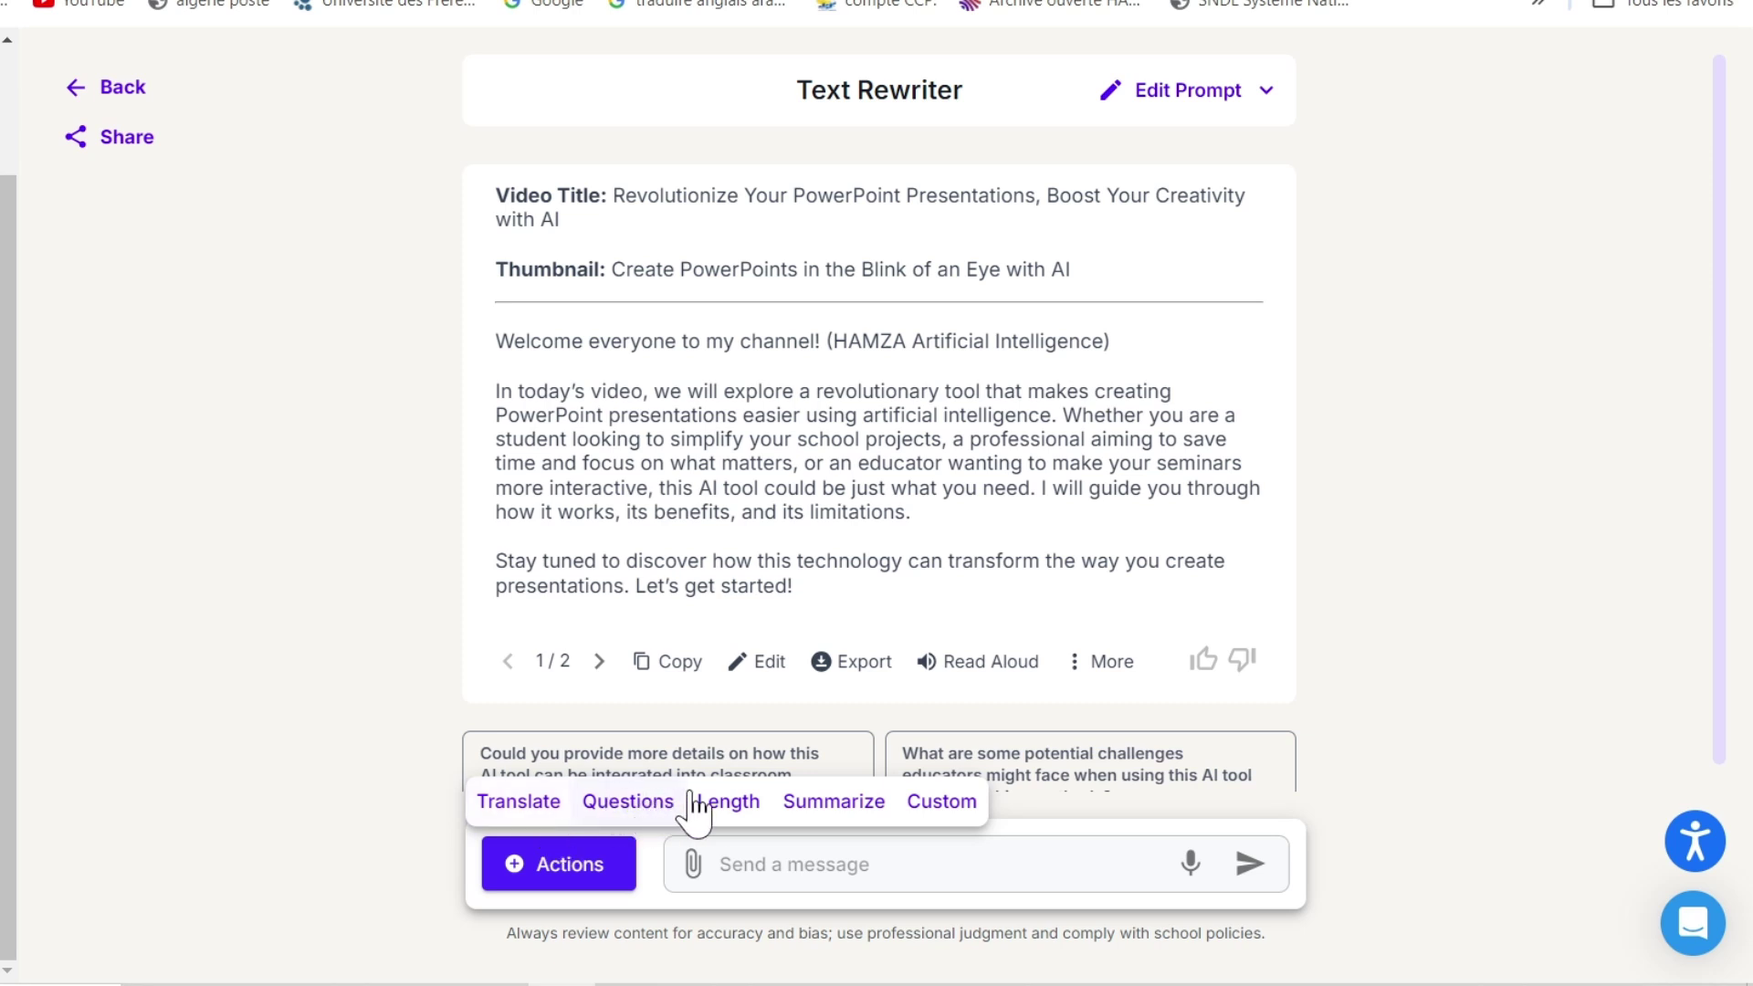
{"action": "mouse_move", "coordinate": [717, 805]}
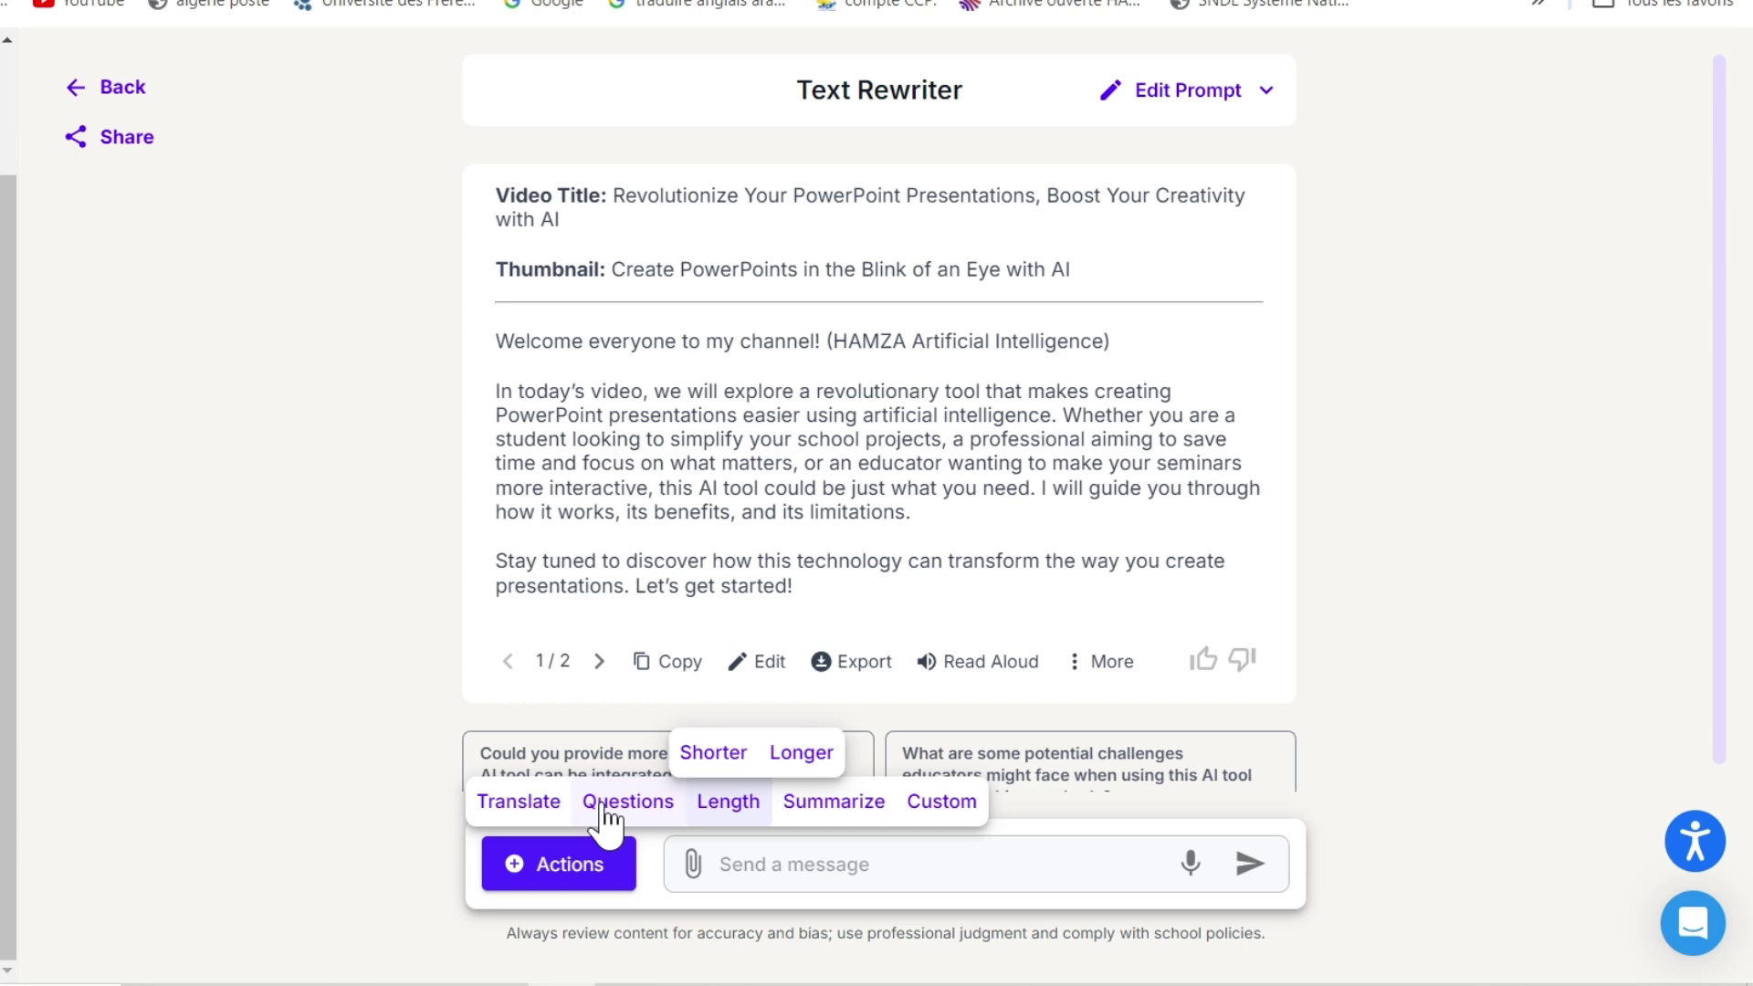
{"action": "left_click", "coordinate": [517, 803]}
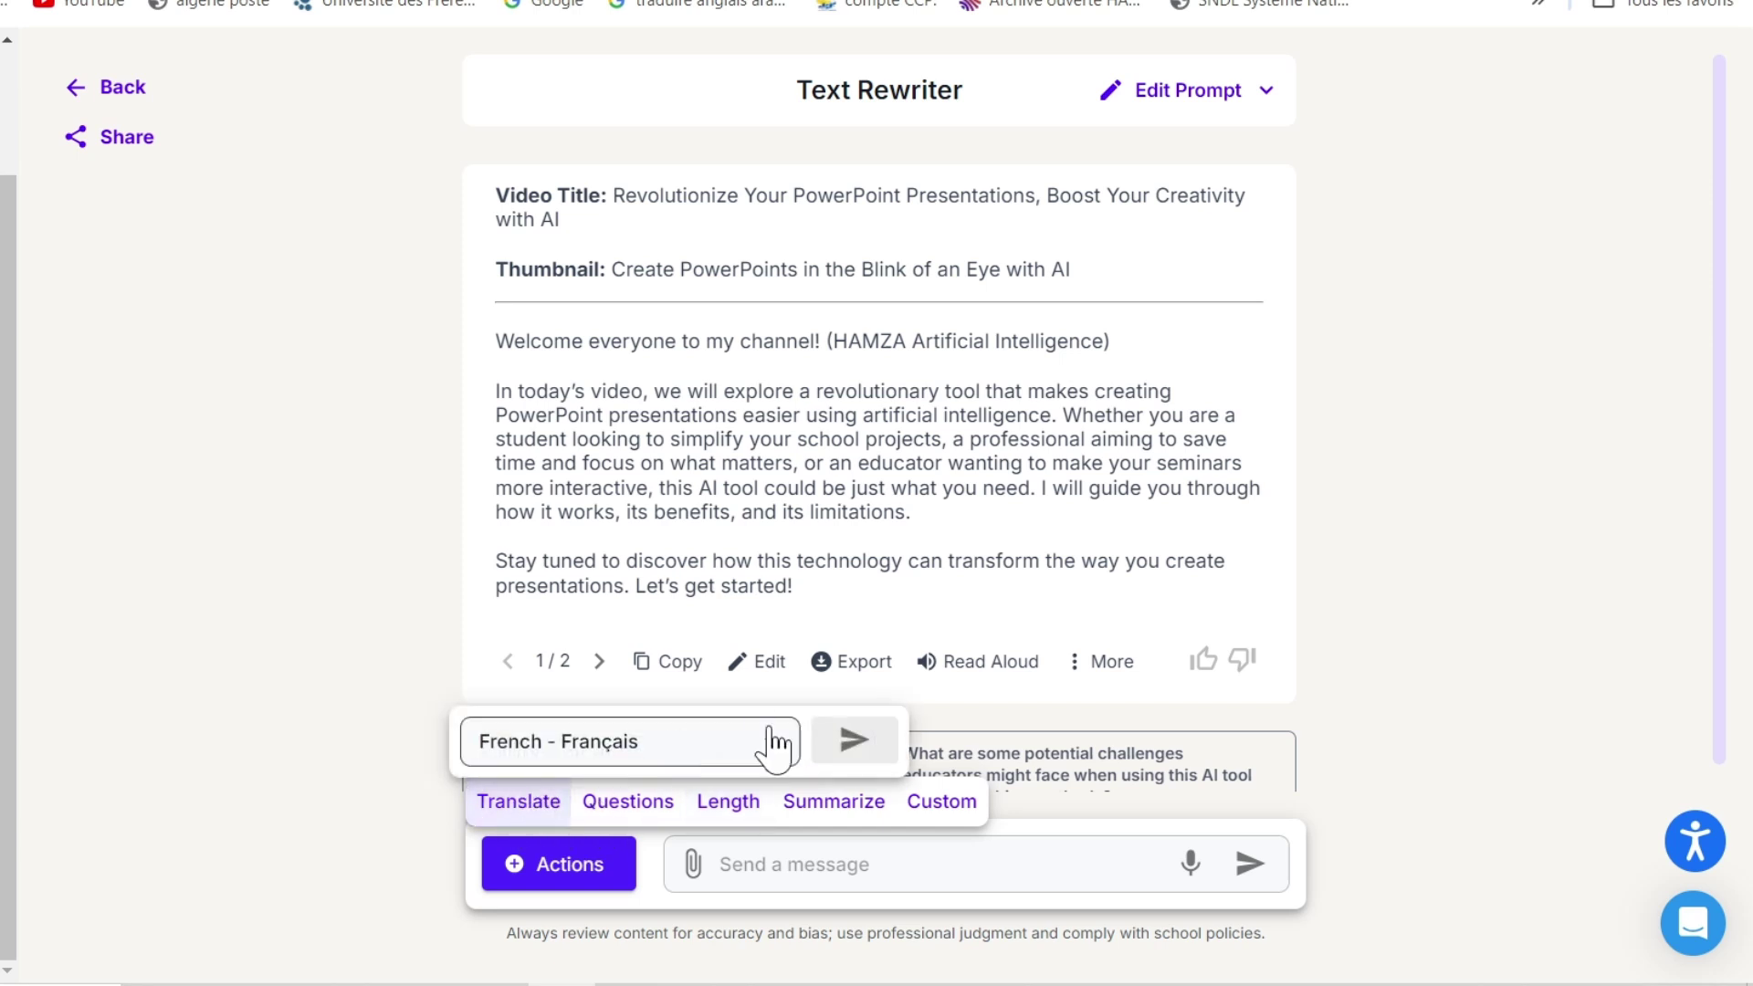
{"action": "left_click", "coordinate": [853, 740]}
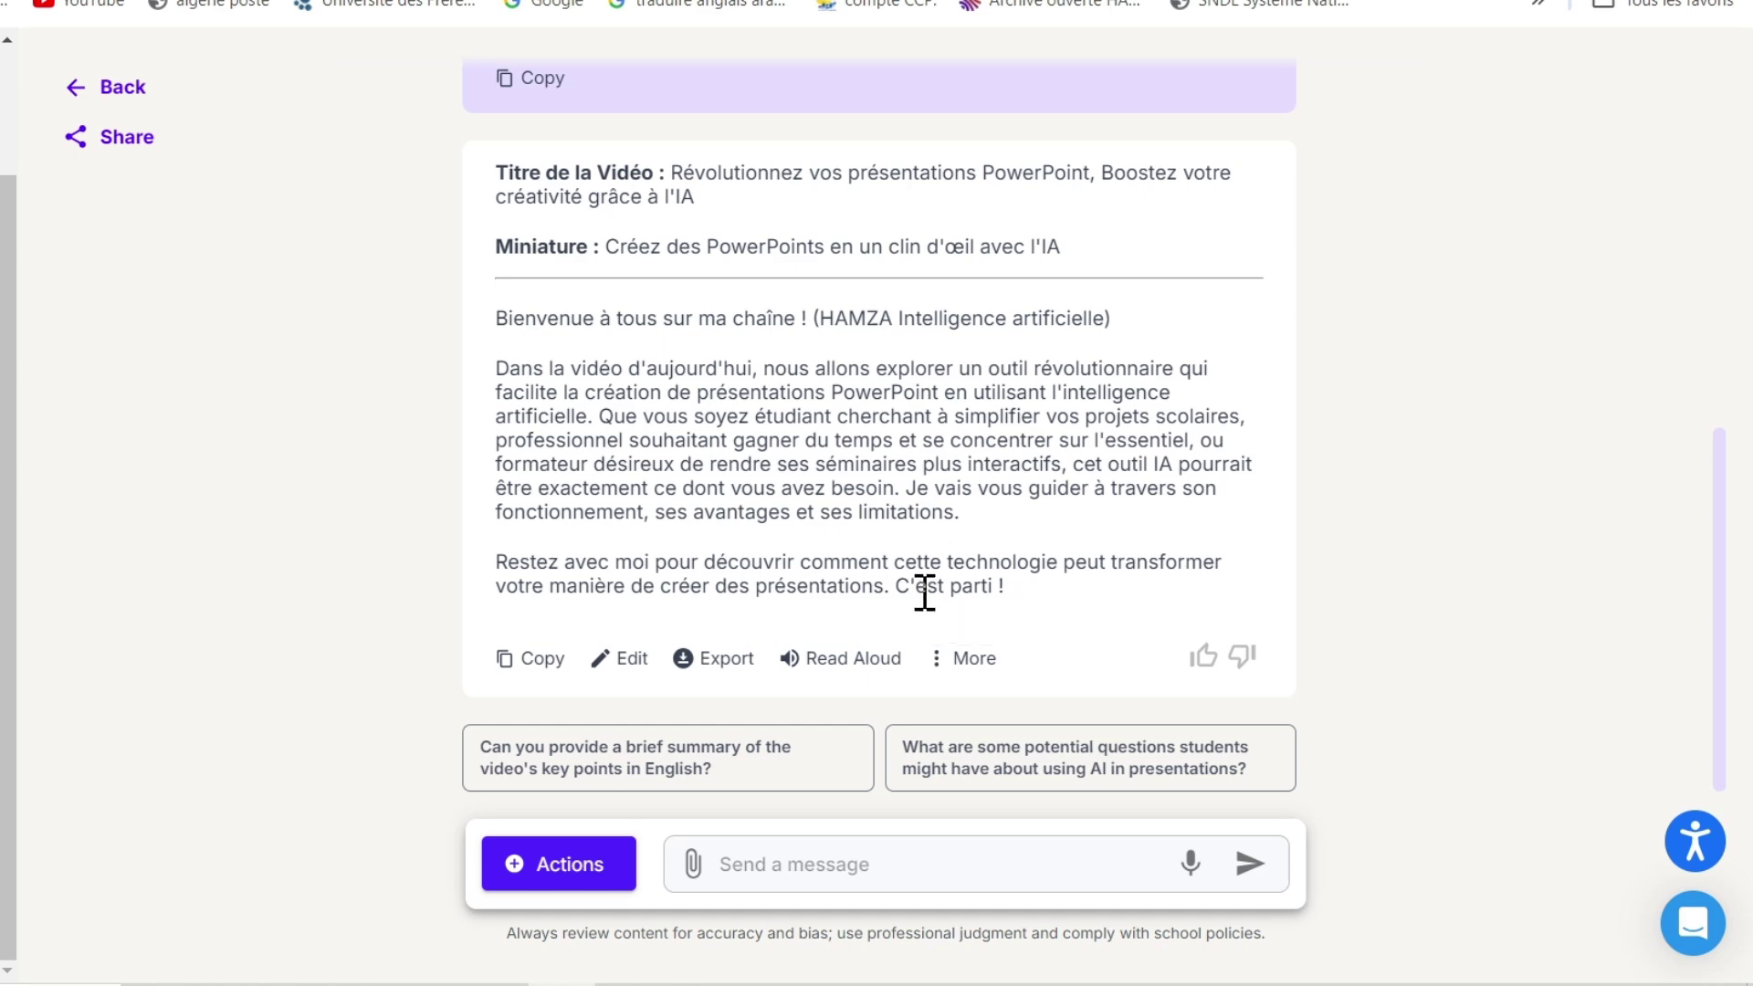
Return to the tools list and open the Presentation Generator
{"action": "left_click", "coordinate": [101, 86]}
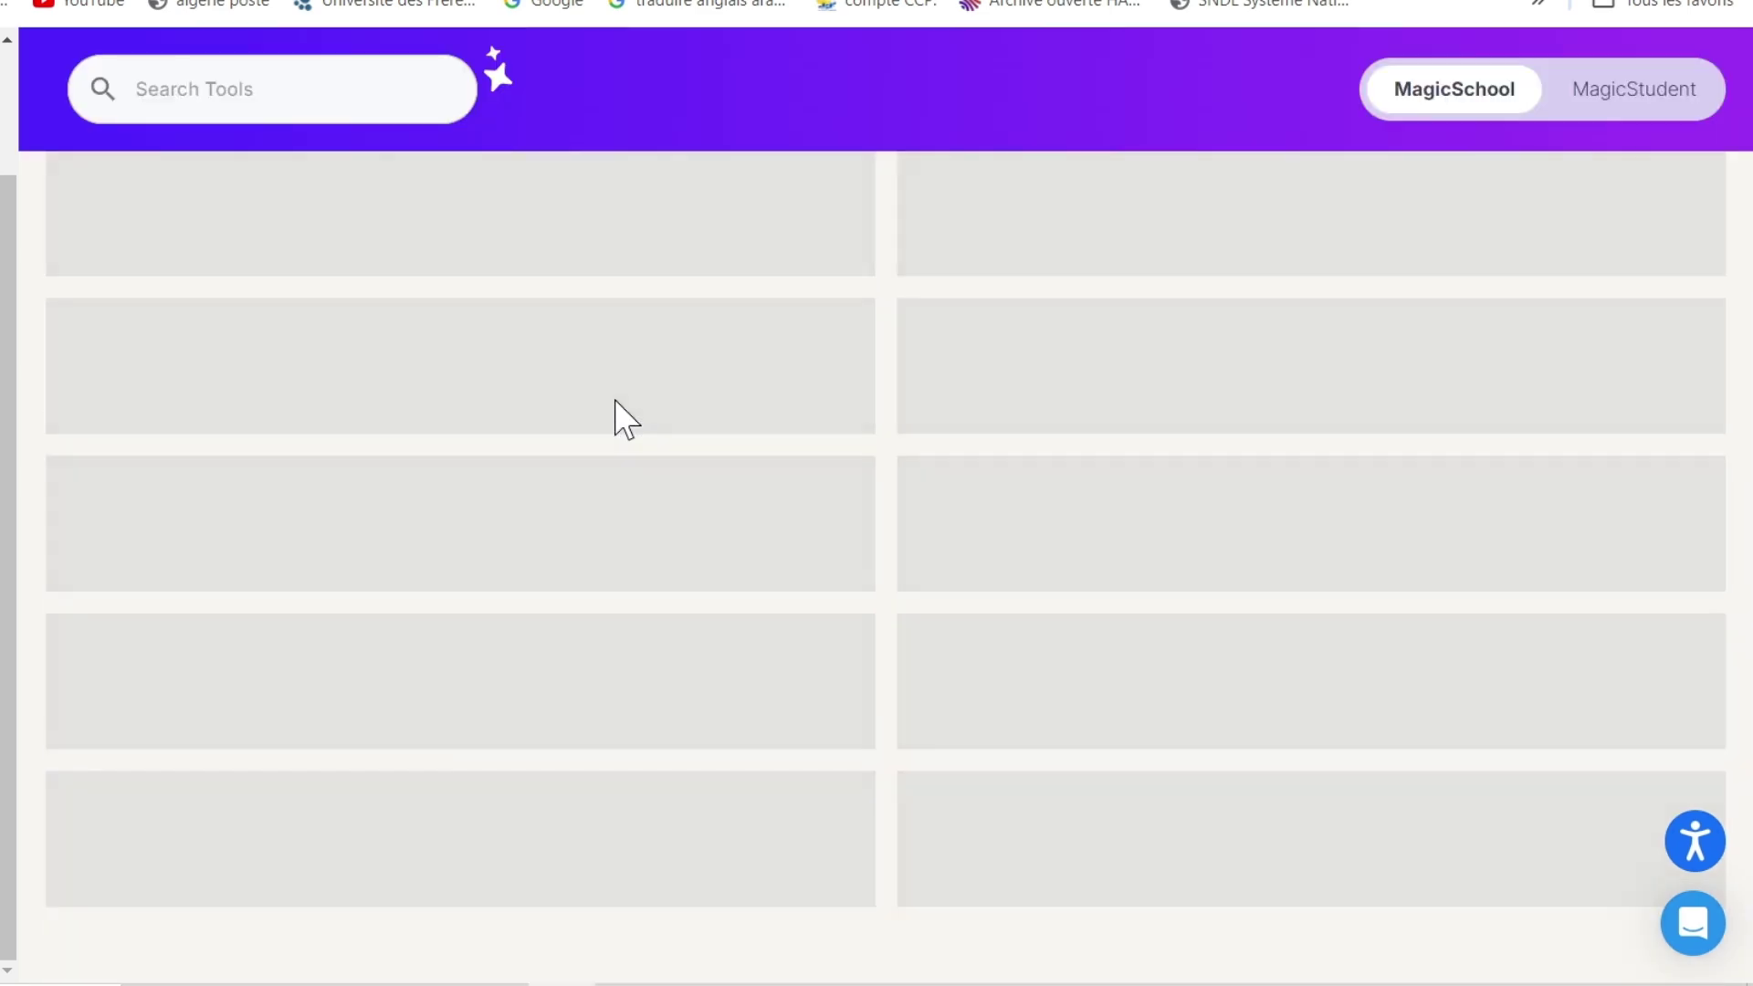
{"action": "scroll", "coordinate": [799, 799], "scroll_direction": "down", "scroll_amount": 4}
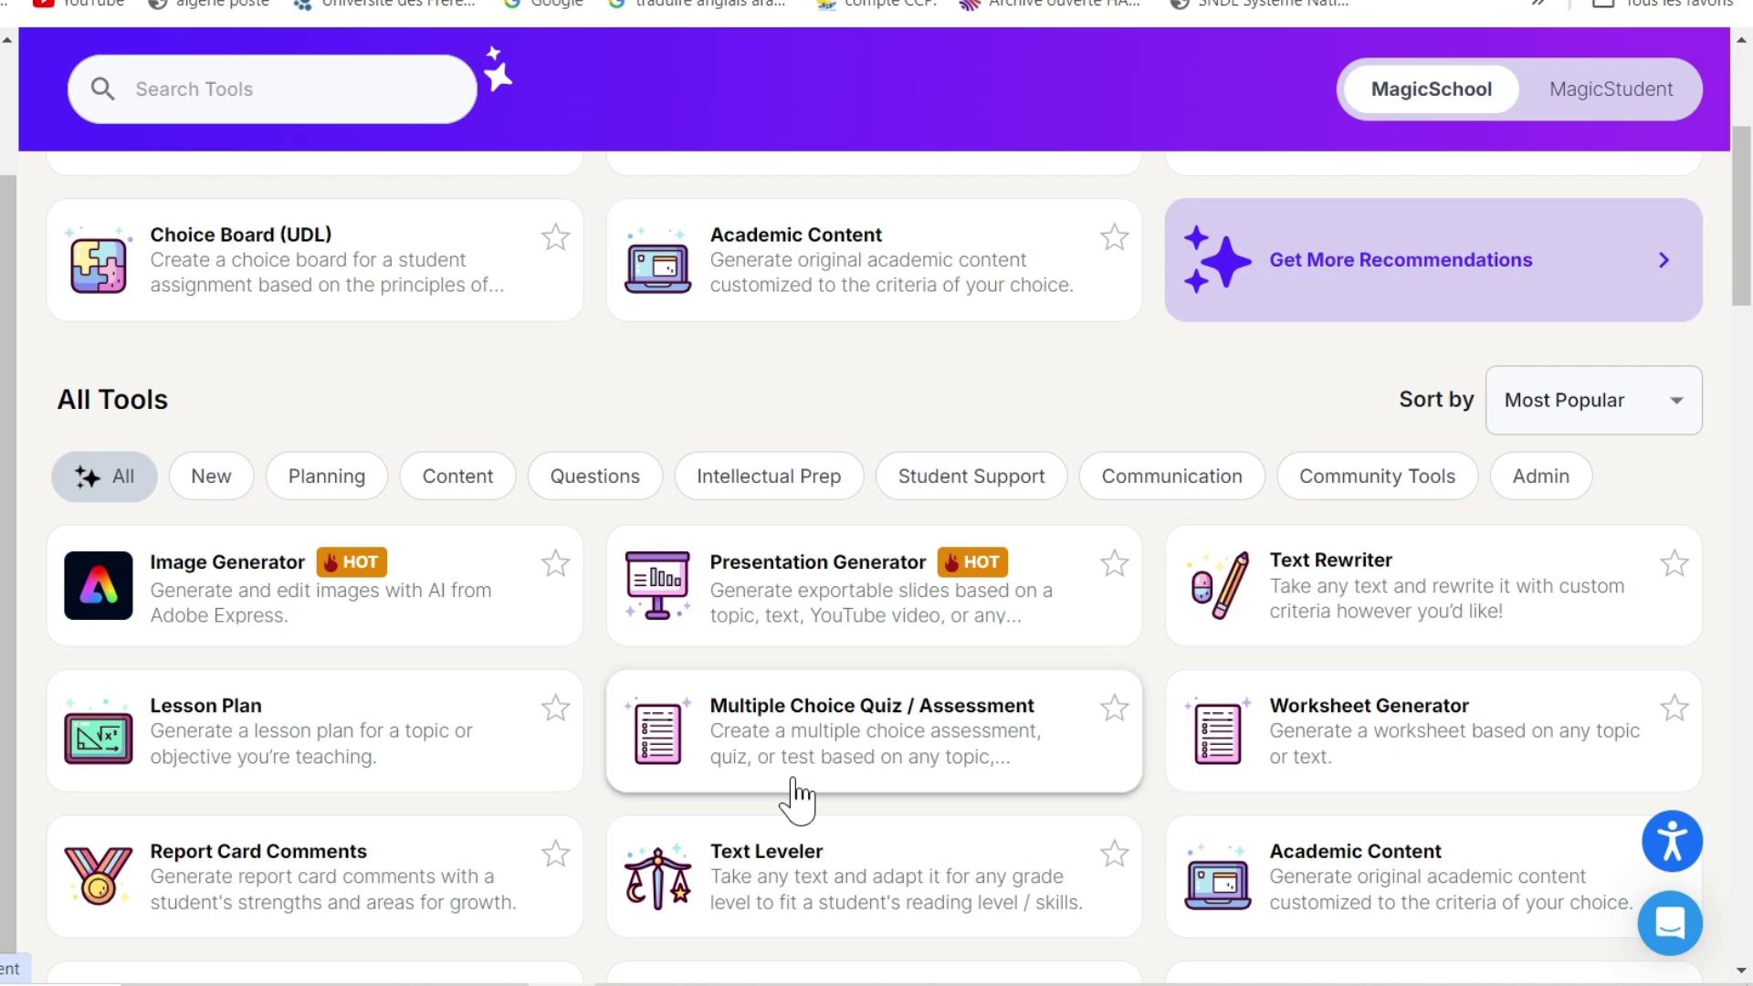
{"action": "left_click", "coordinate": [763, 578]}
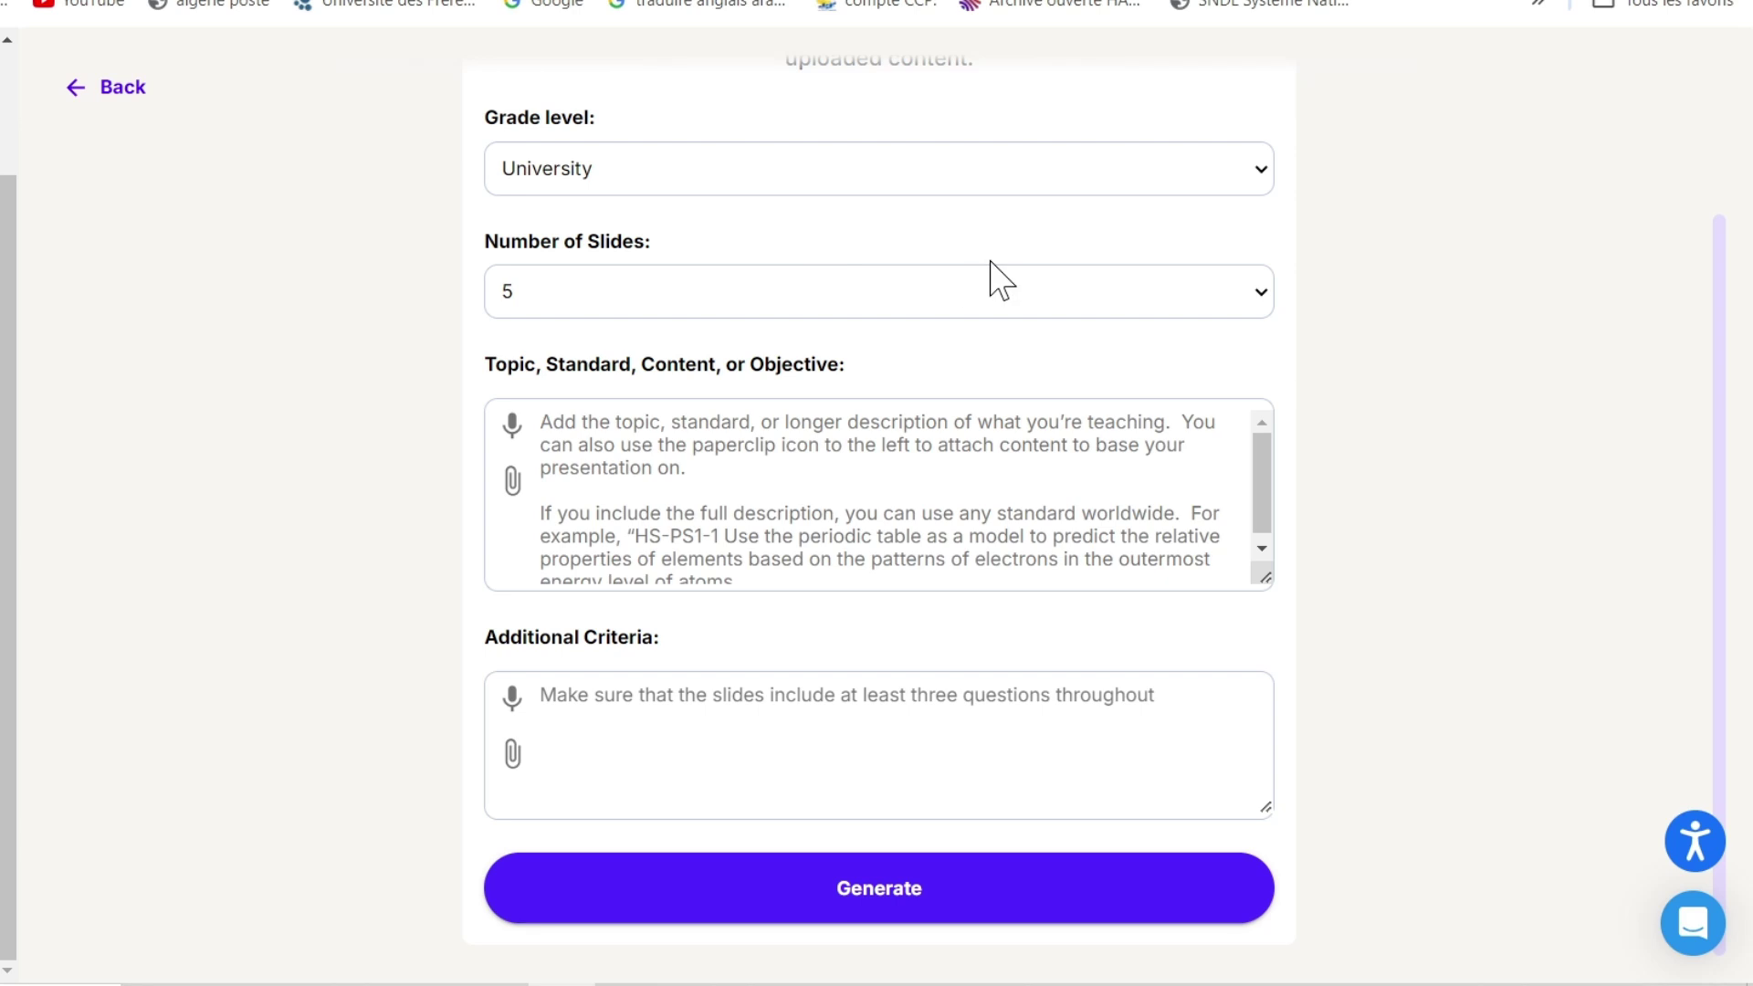
Keep the grade level at University and set the number of slides to 10
{"action": "left_click", "coordinate": [1255, 169]}
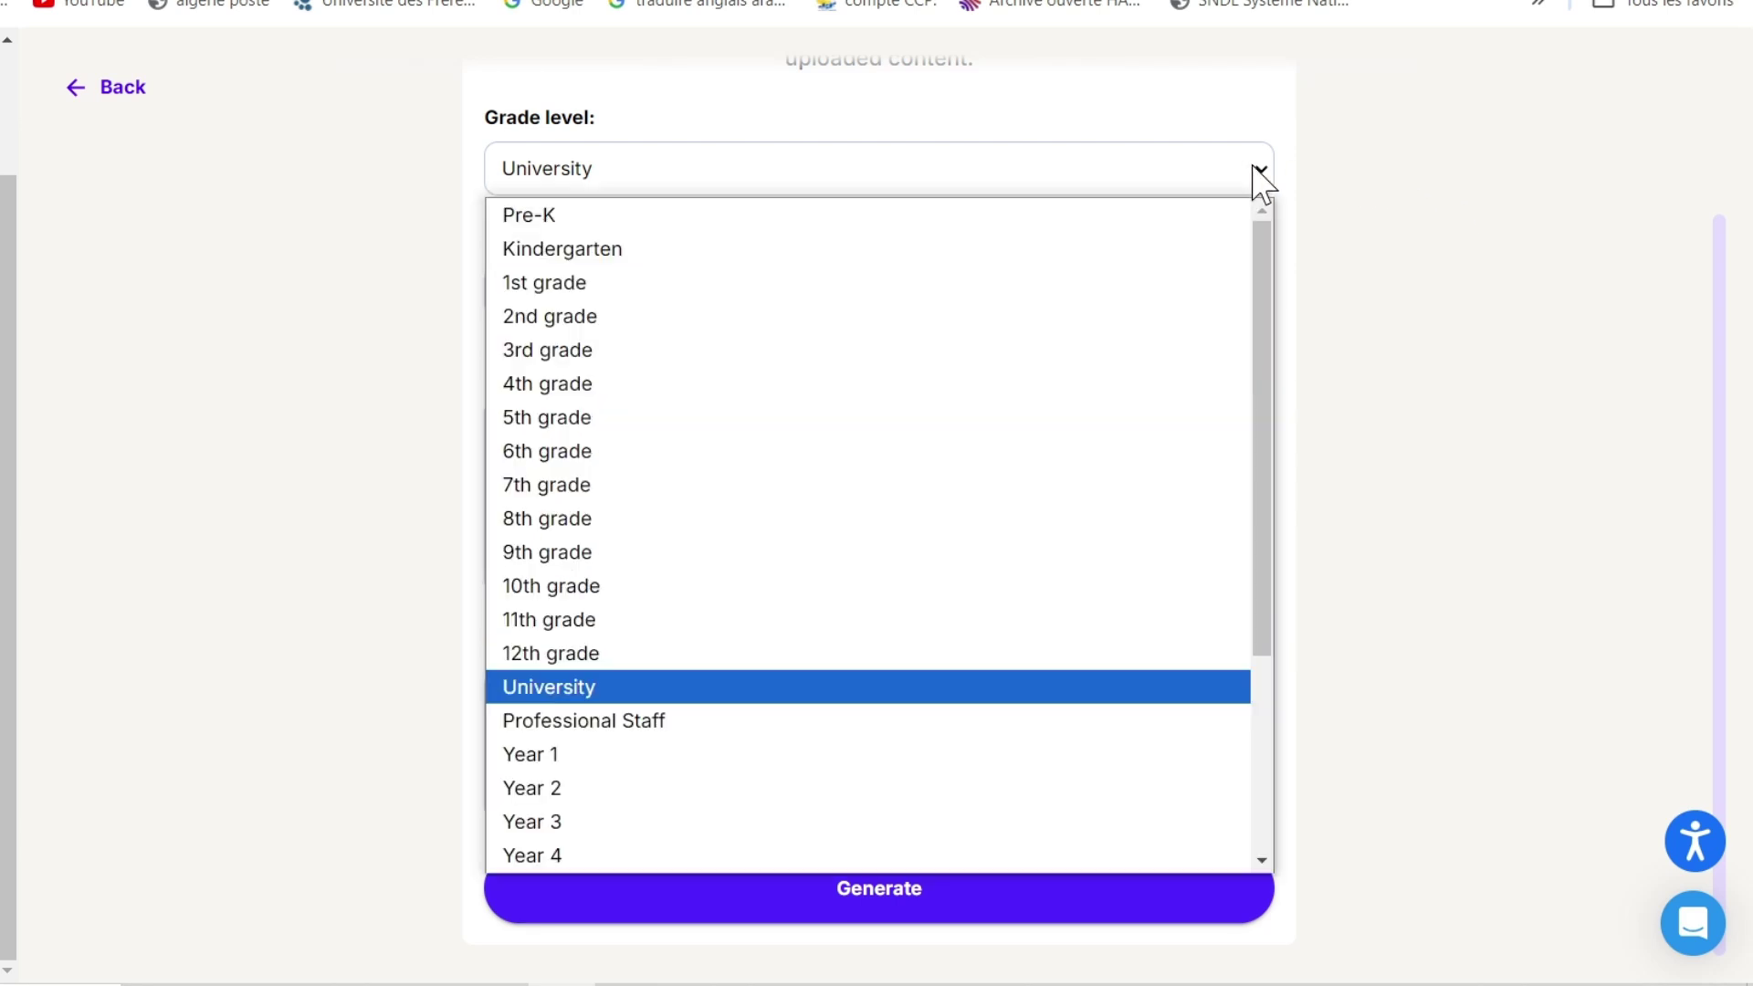
{"action": "left_click", "coordinate": [1254, 167]}
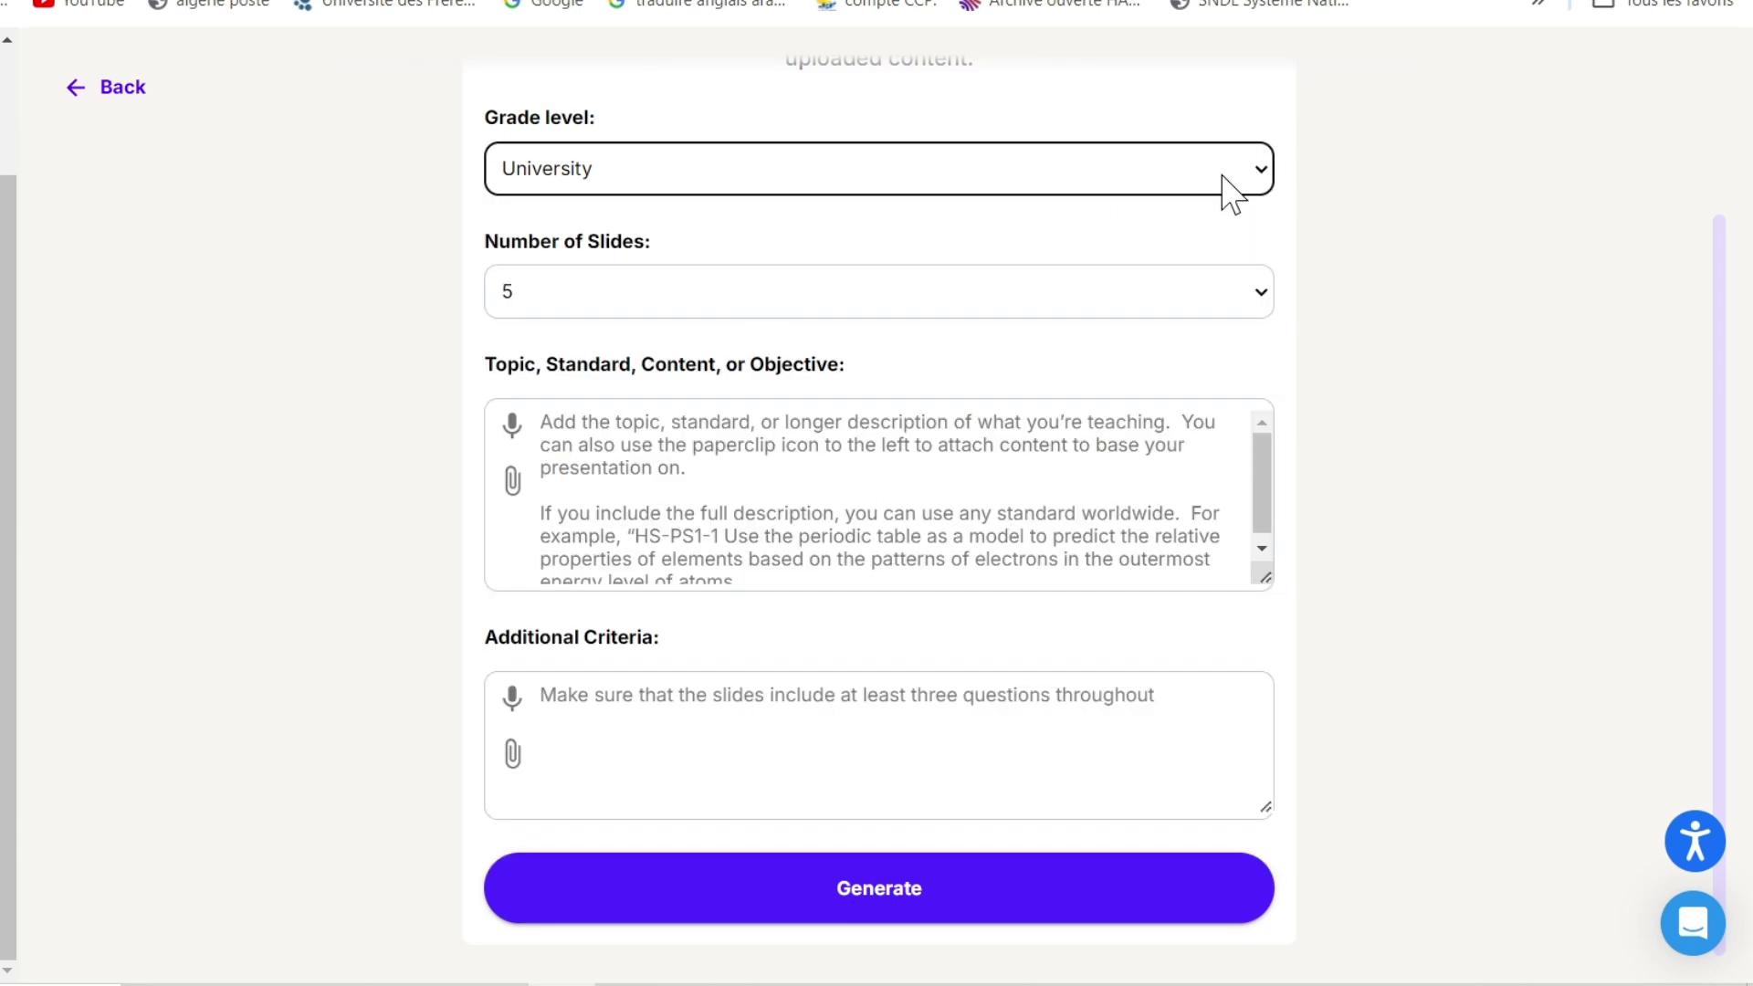
{"action": "left_click", "coordinate": [1243, 294]}
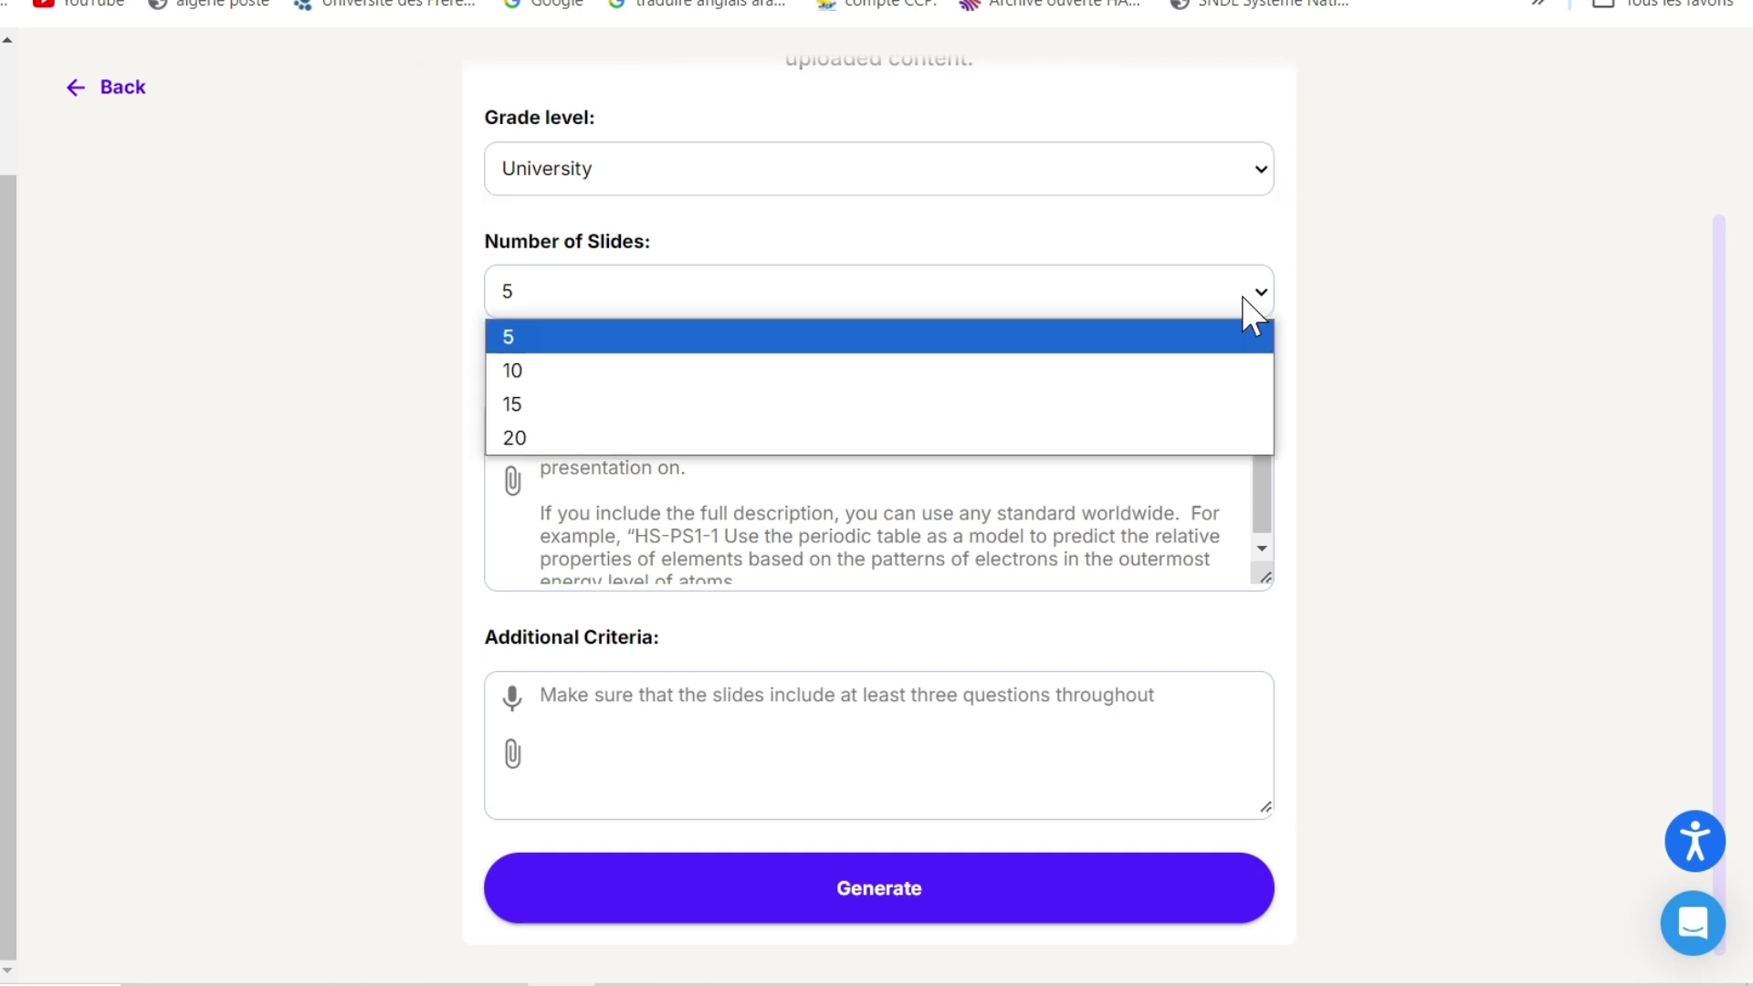
{"action": "left_click", "coordinate": [520, 315]}
{"action": "left_click", "coordinate": [521, 312]}
{"action": "left_click", "coordinate": [517, 370]}
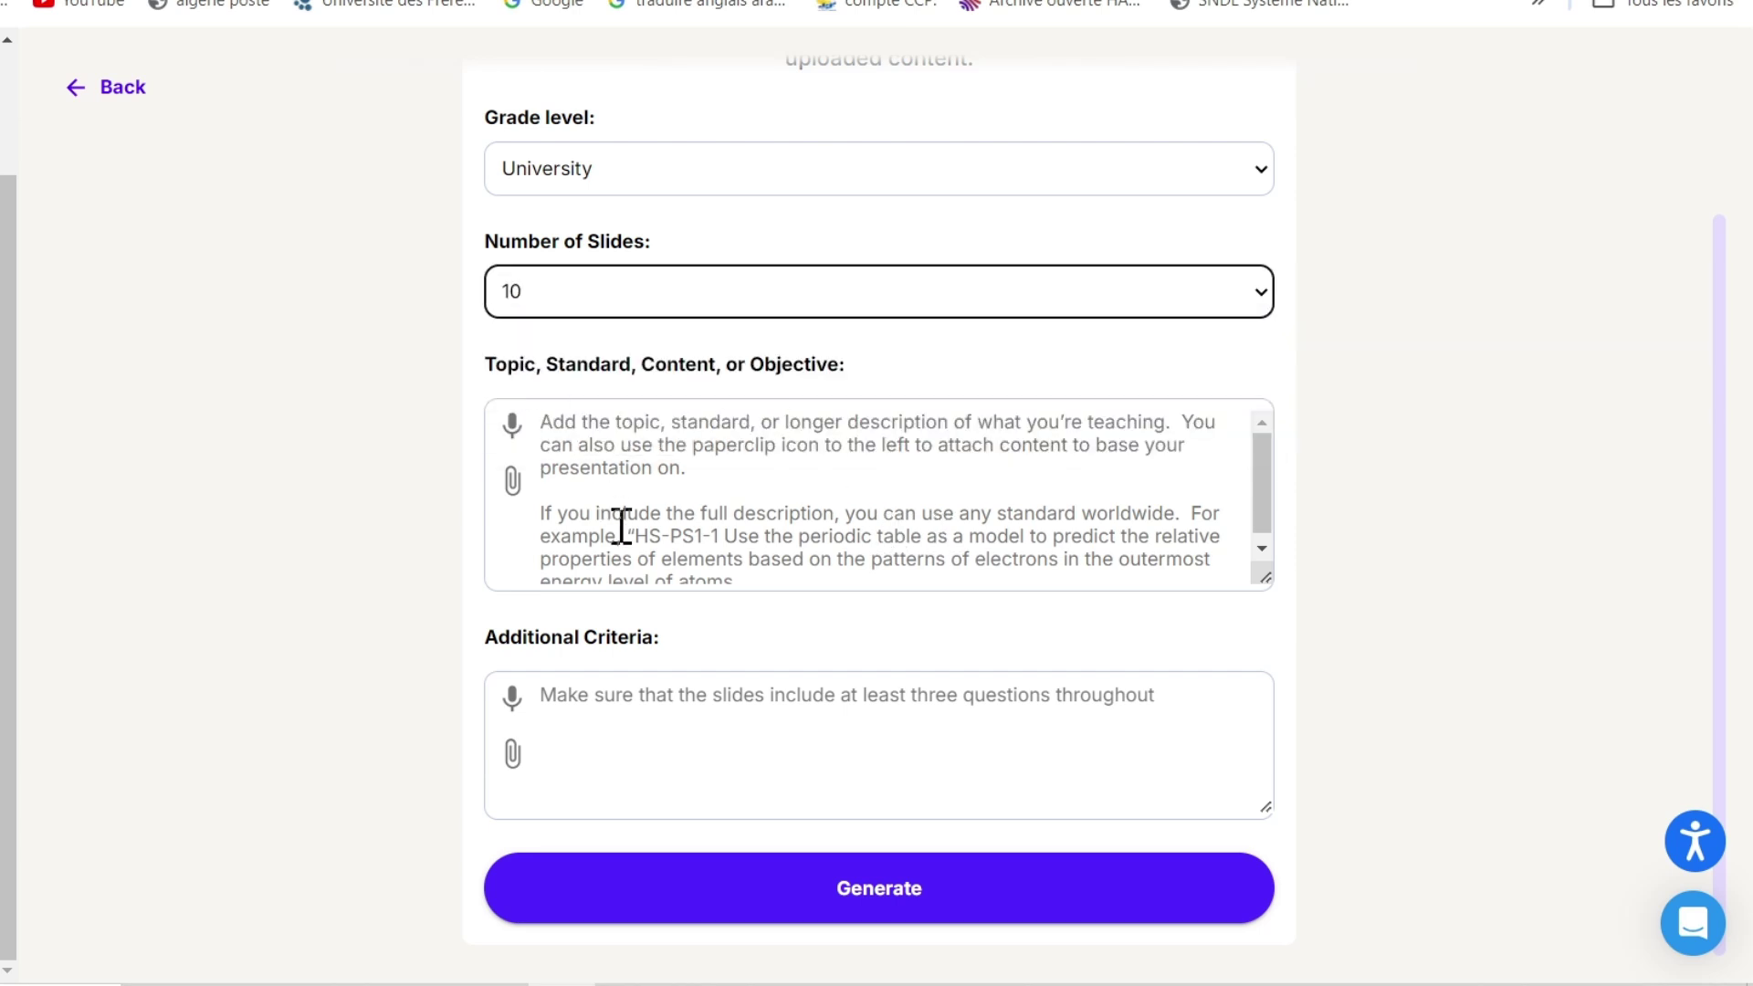
Upload the research article PDF from the computer as the content for the presentation's topic
{"action": "left_click", "coordinate": [512, 481]}
{"action": "left_click", "coordinate": [580, 334]}
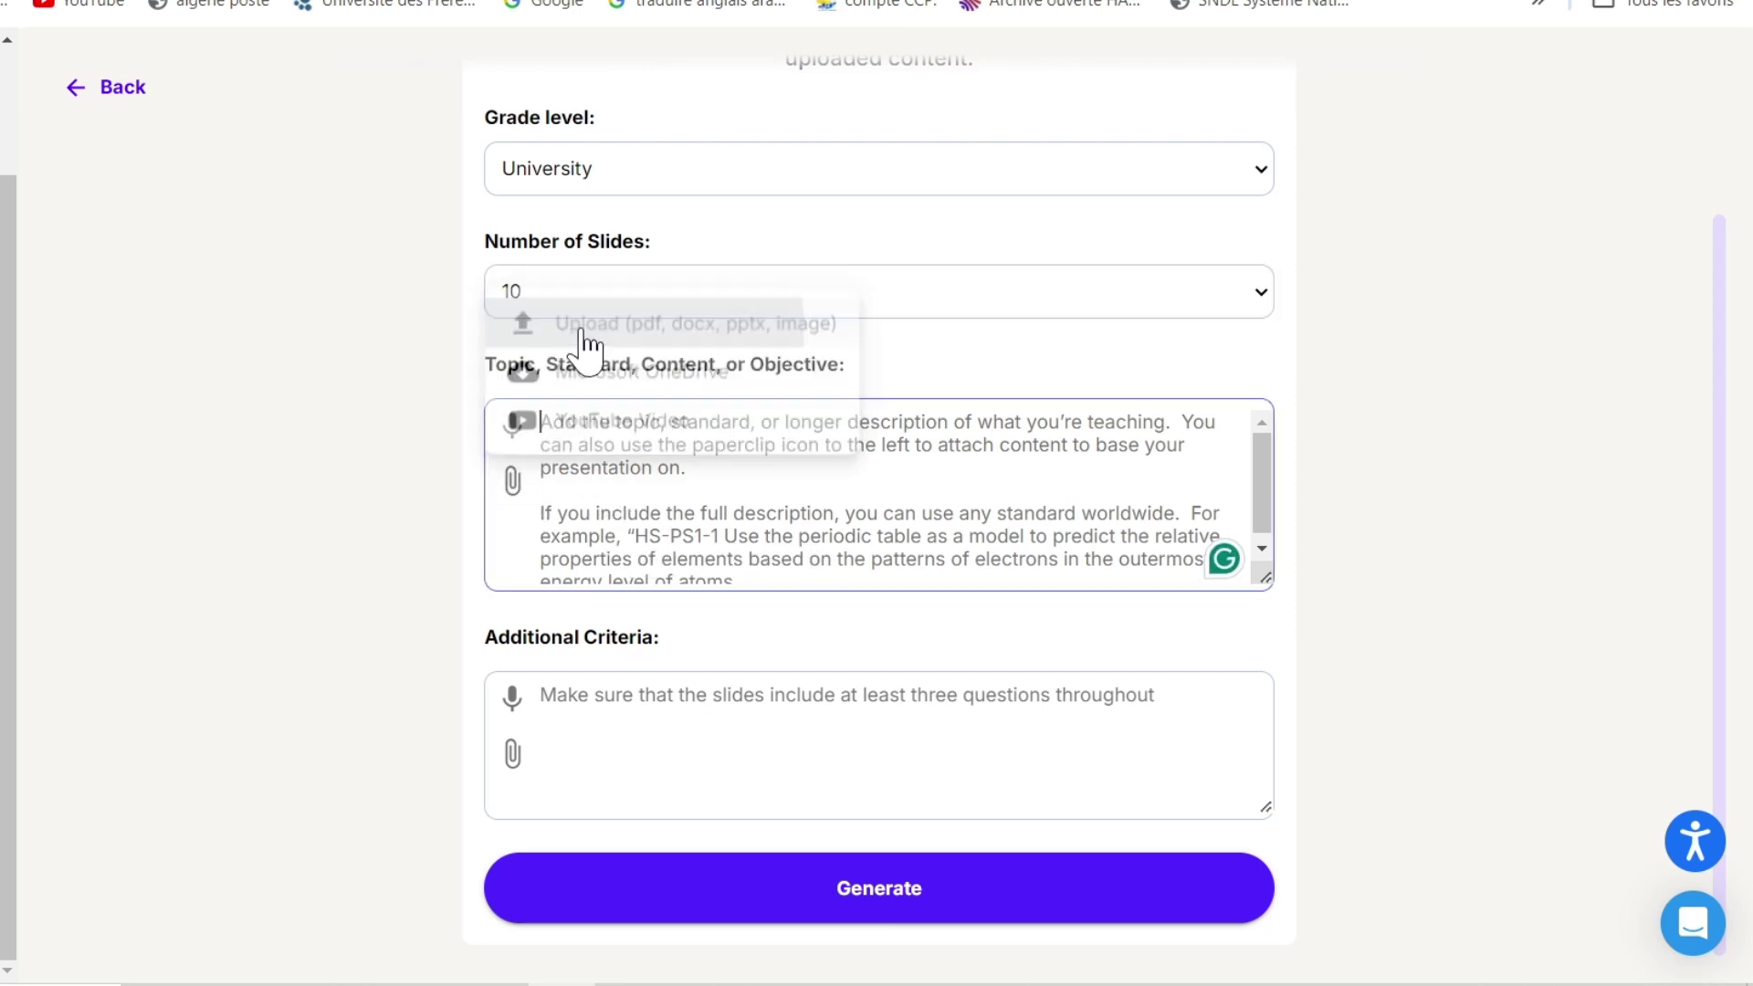
{"action": "key", "text": "Escape"}
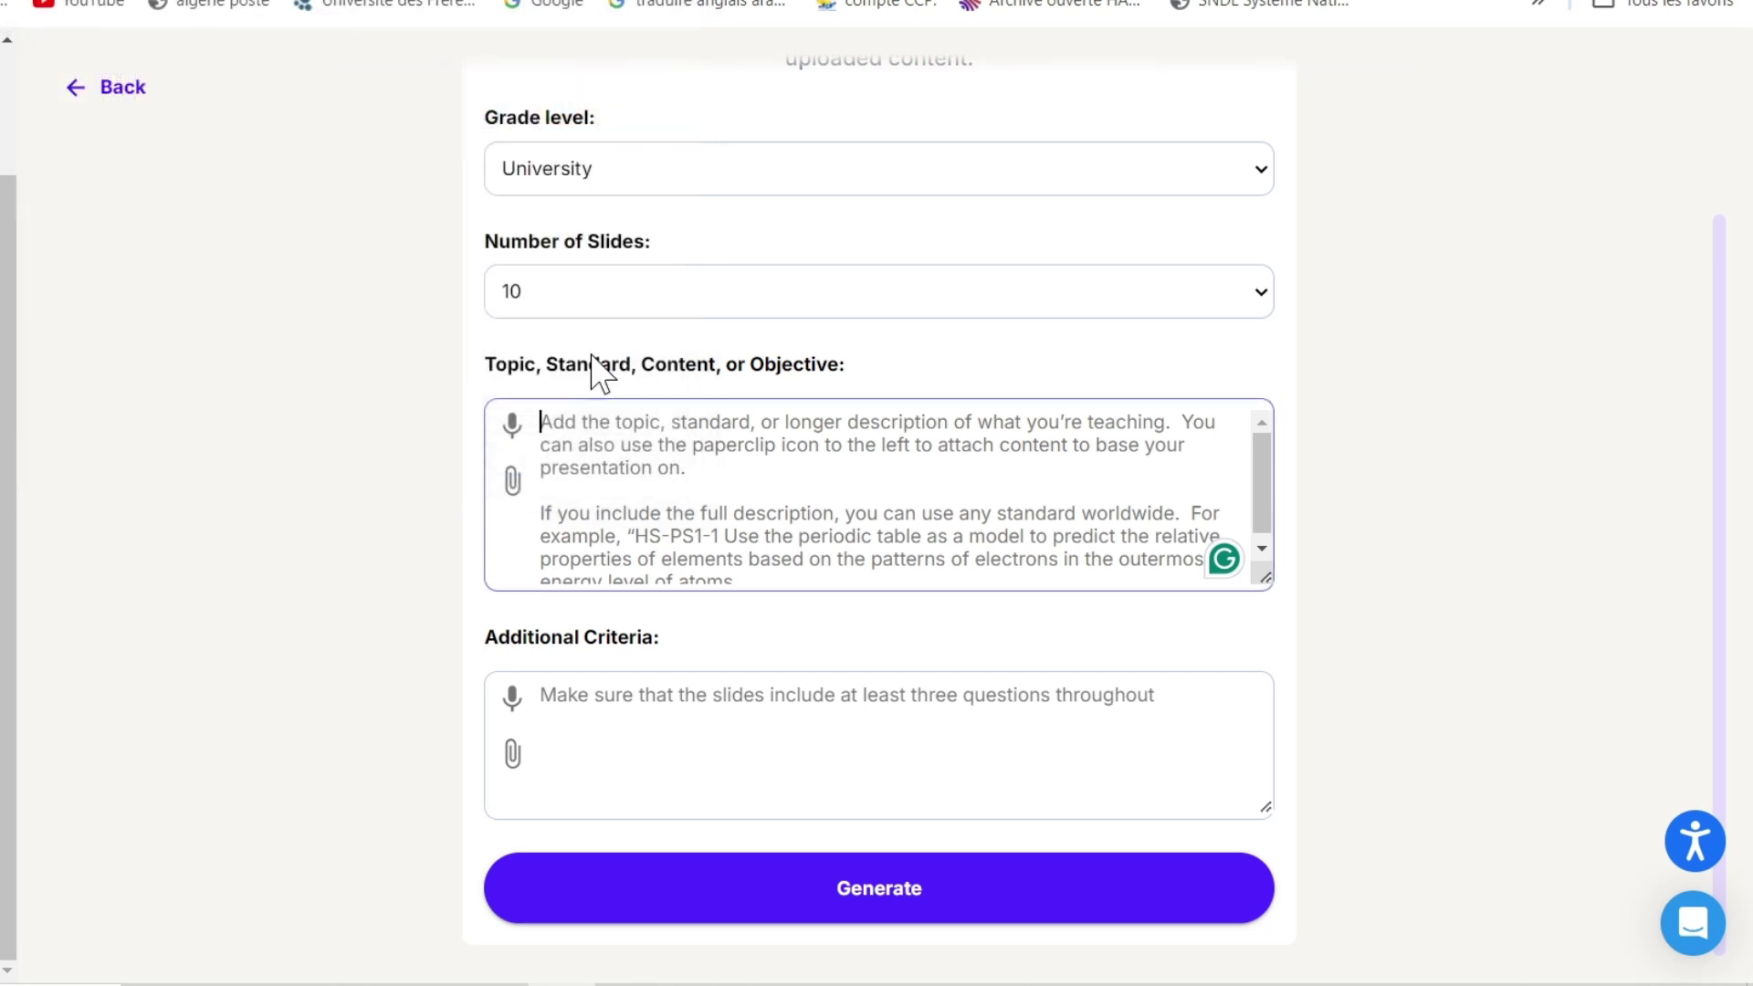
{"action": "left_click", "coordinate": [512, 481]}
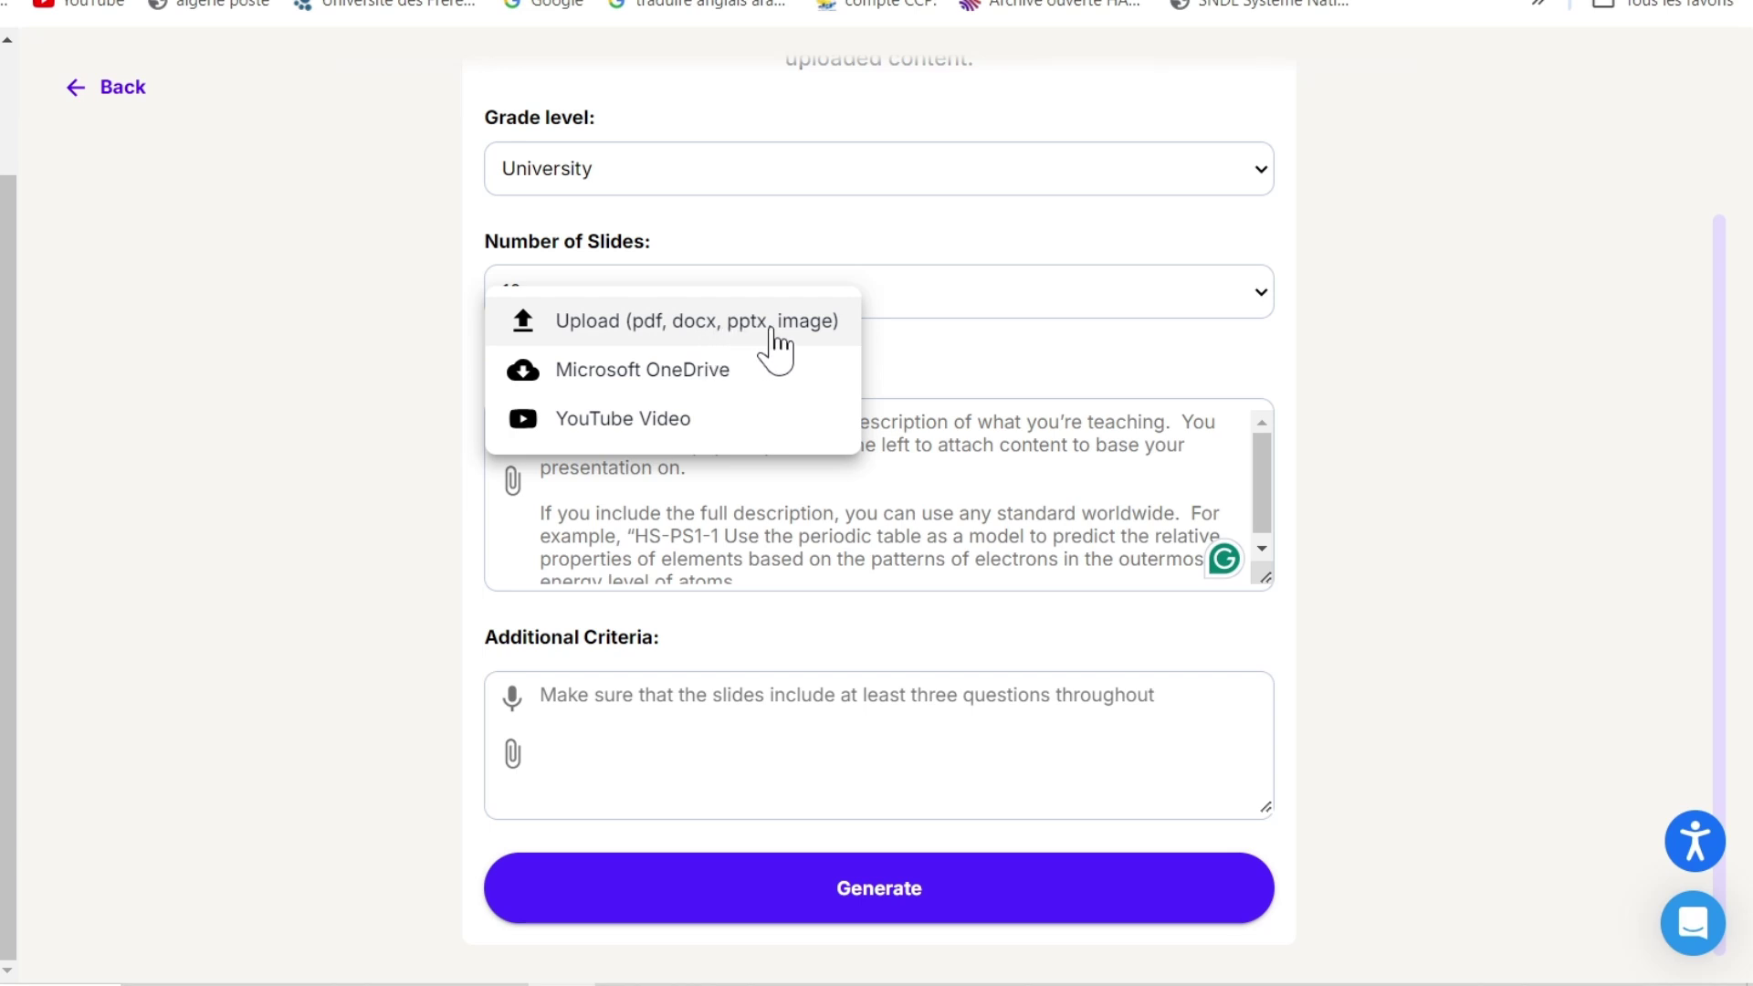
{"action": "left_click", "coordinate": [564, 320]}
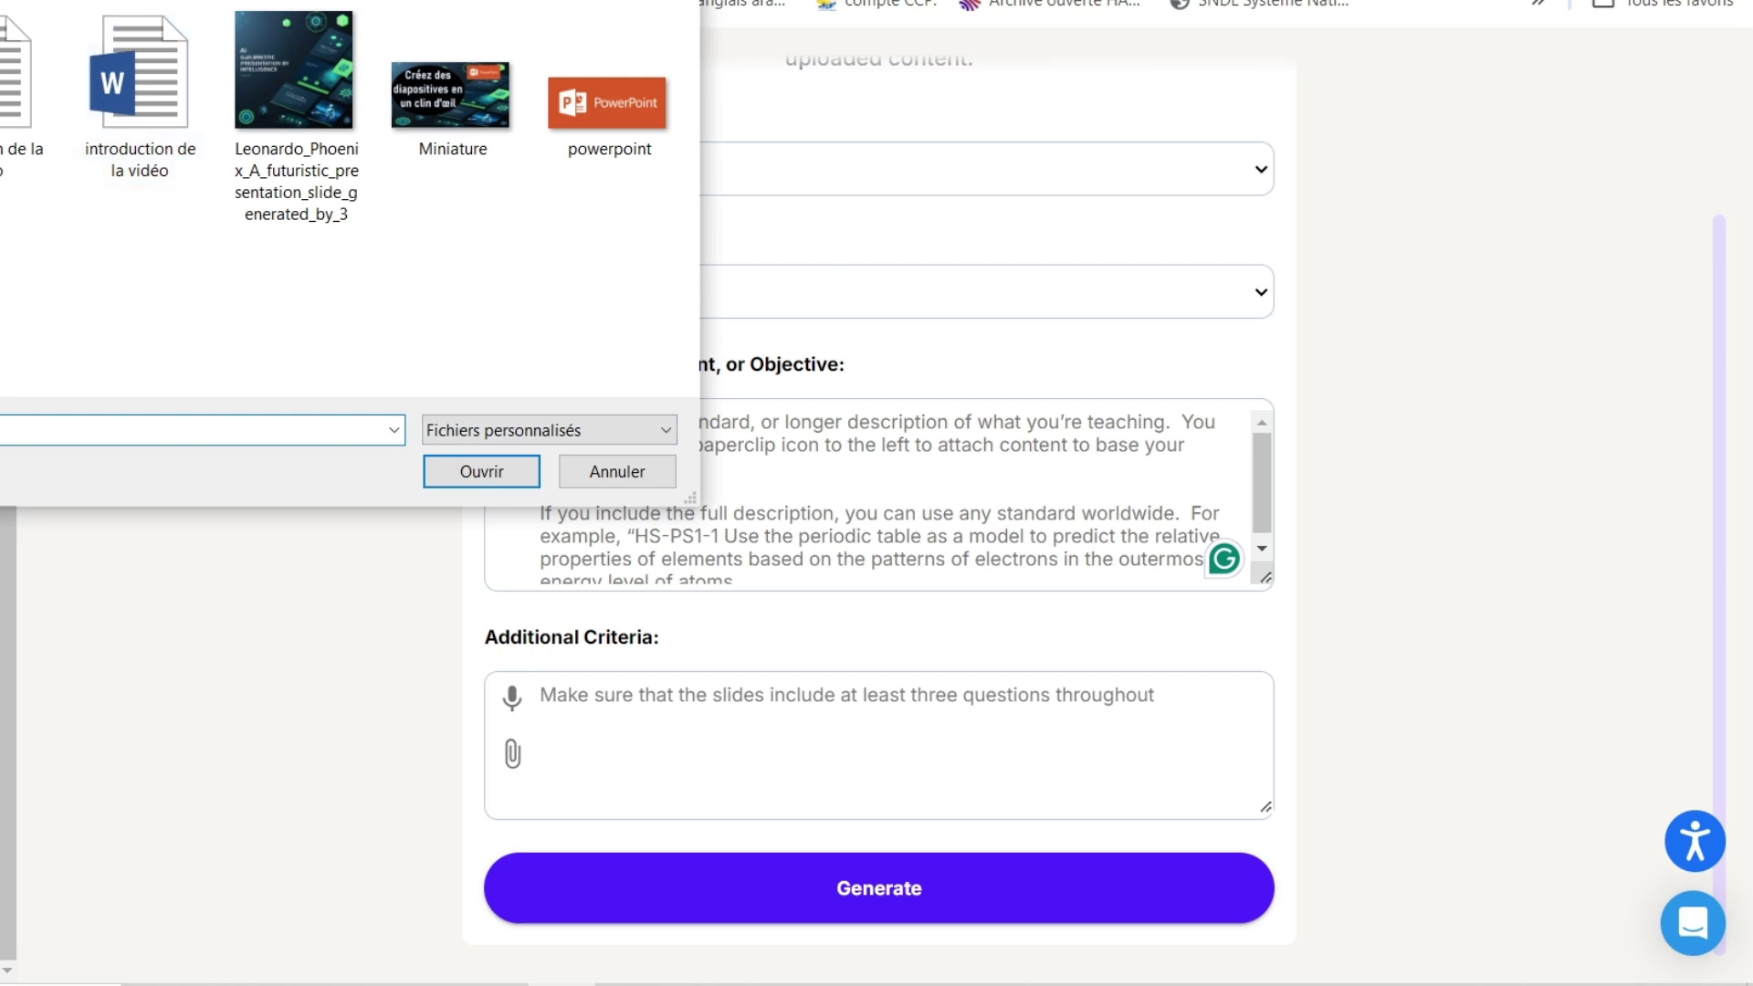
{"action": "left_click", "coordinate": [4, 274]}
{"action": "double_click", "coordinate": [18, 356]}
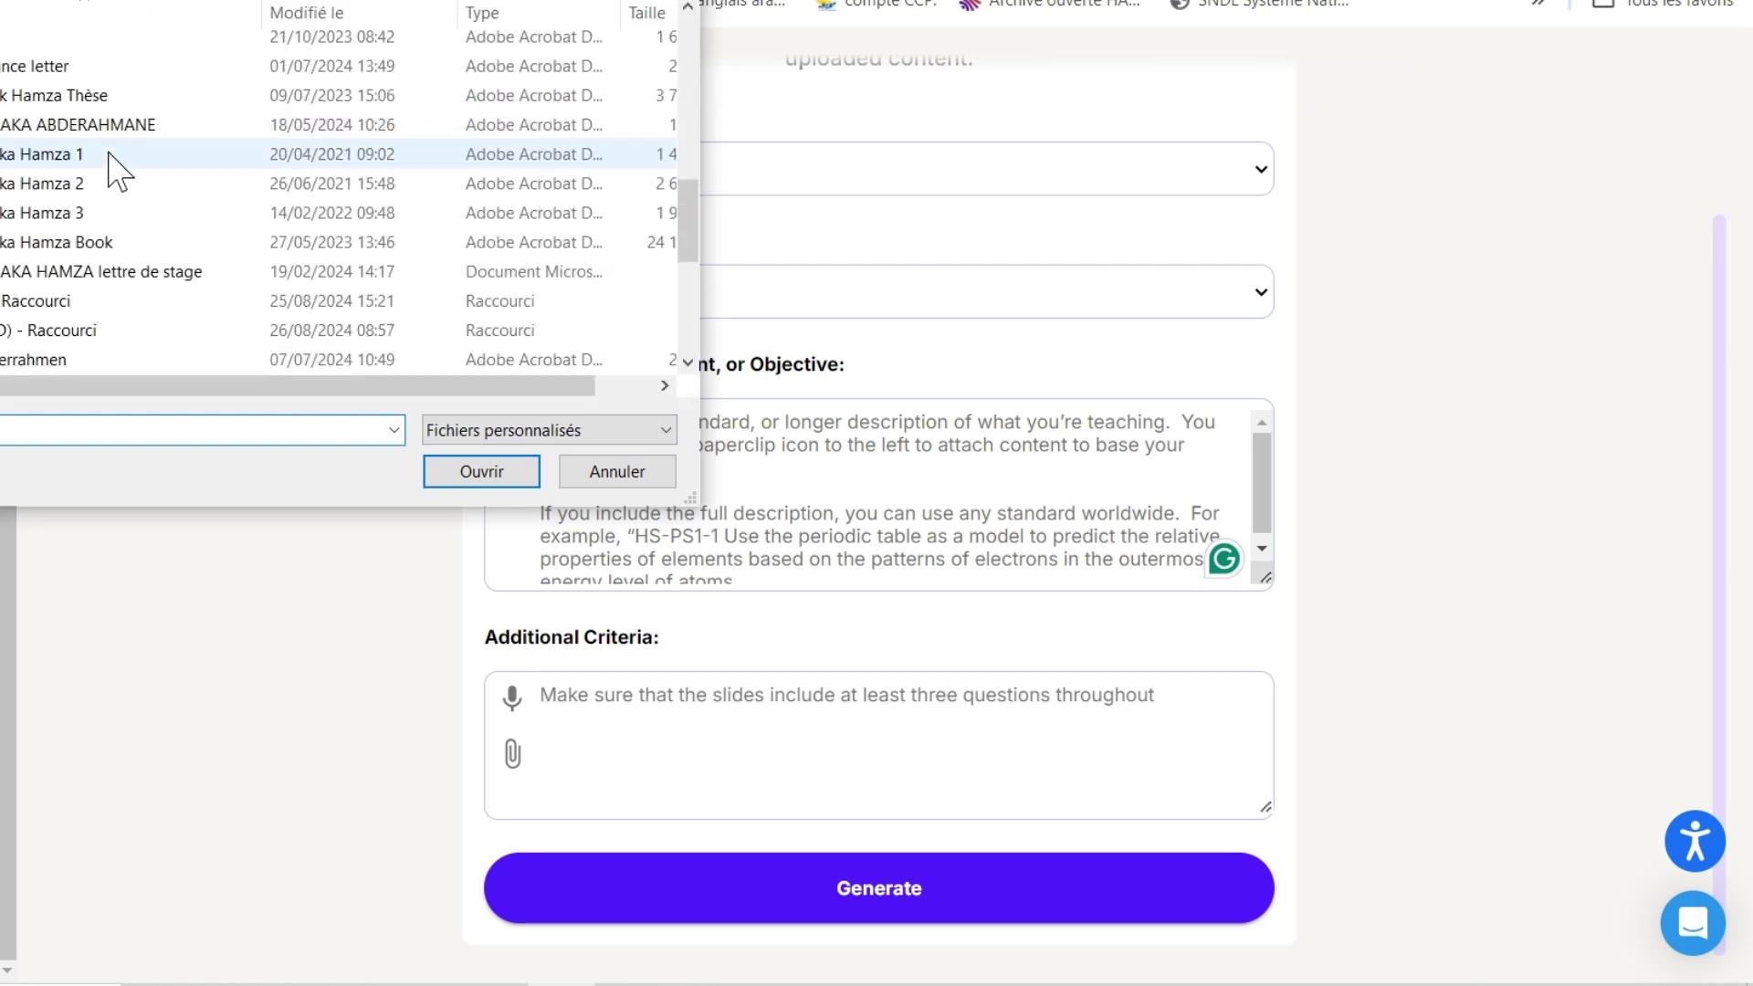
{"action": "double_click", "coordinate": [18, 154]}
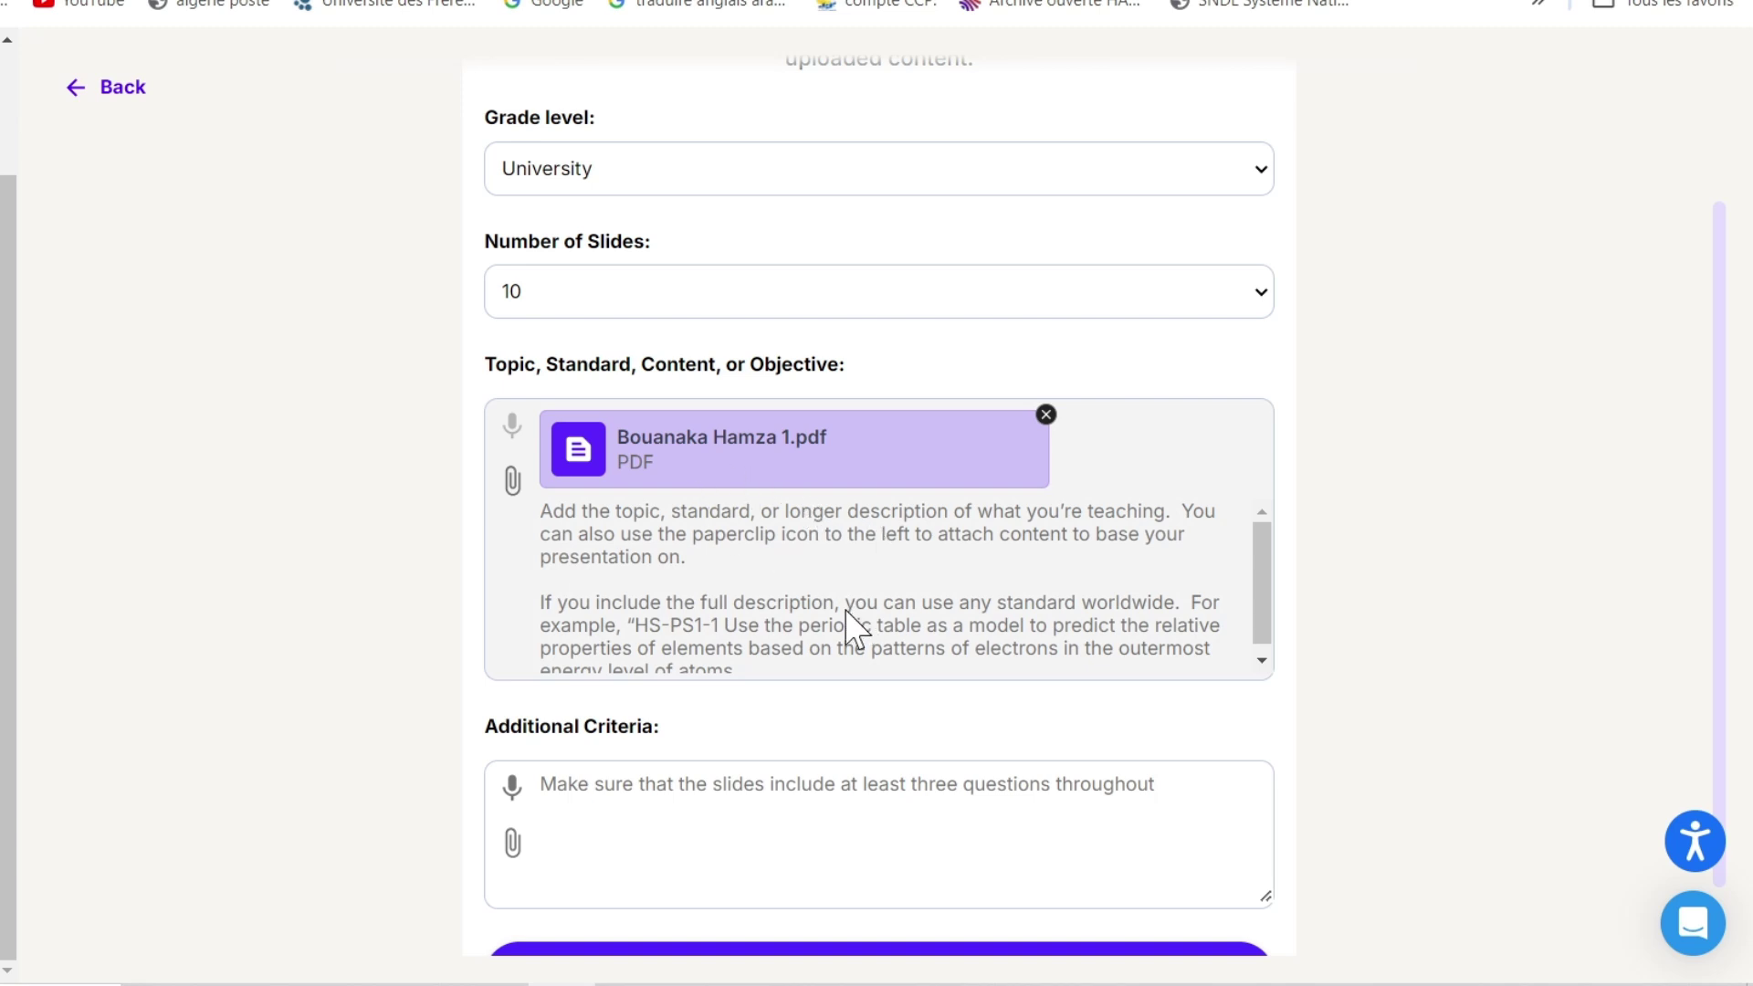
Generate the presentation from the attached PDF, leaving the additional criteria empty
{"action": "scroll", "coordinate": [842, 609], "scroll_direction": "down", "scroll_amount": 1}
{"action": "scroll", "coordinate": [842, 609], "scroll_direction": "down", "scroll_amount": 1}
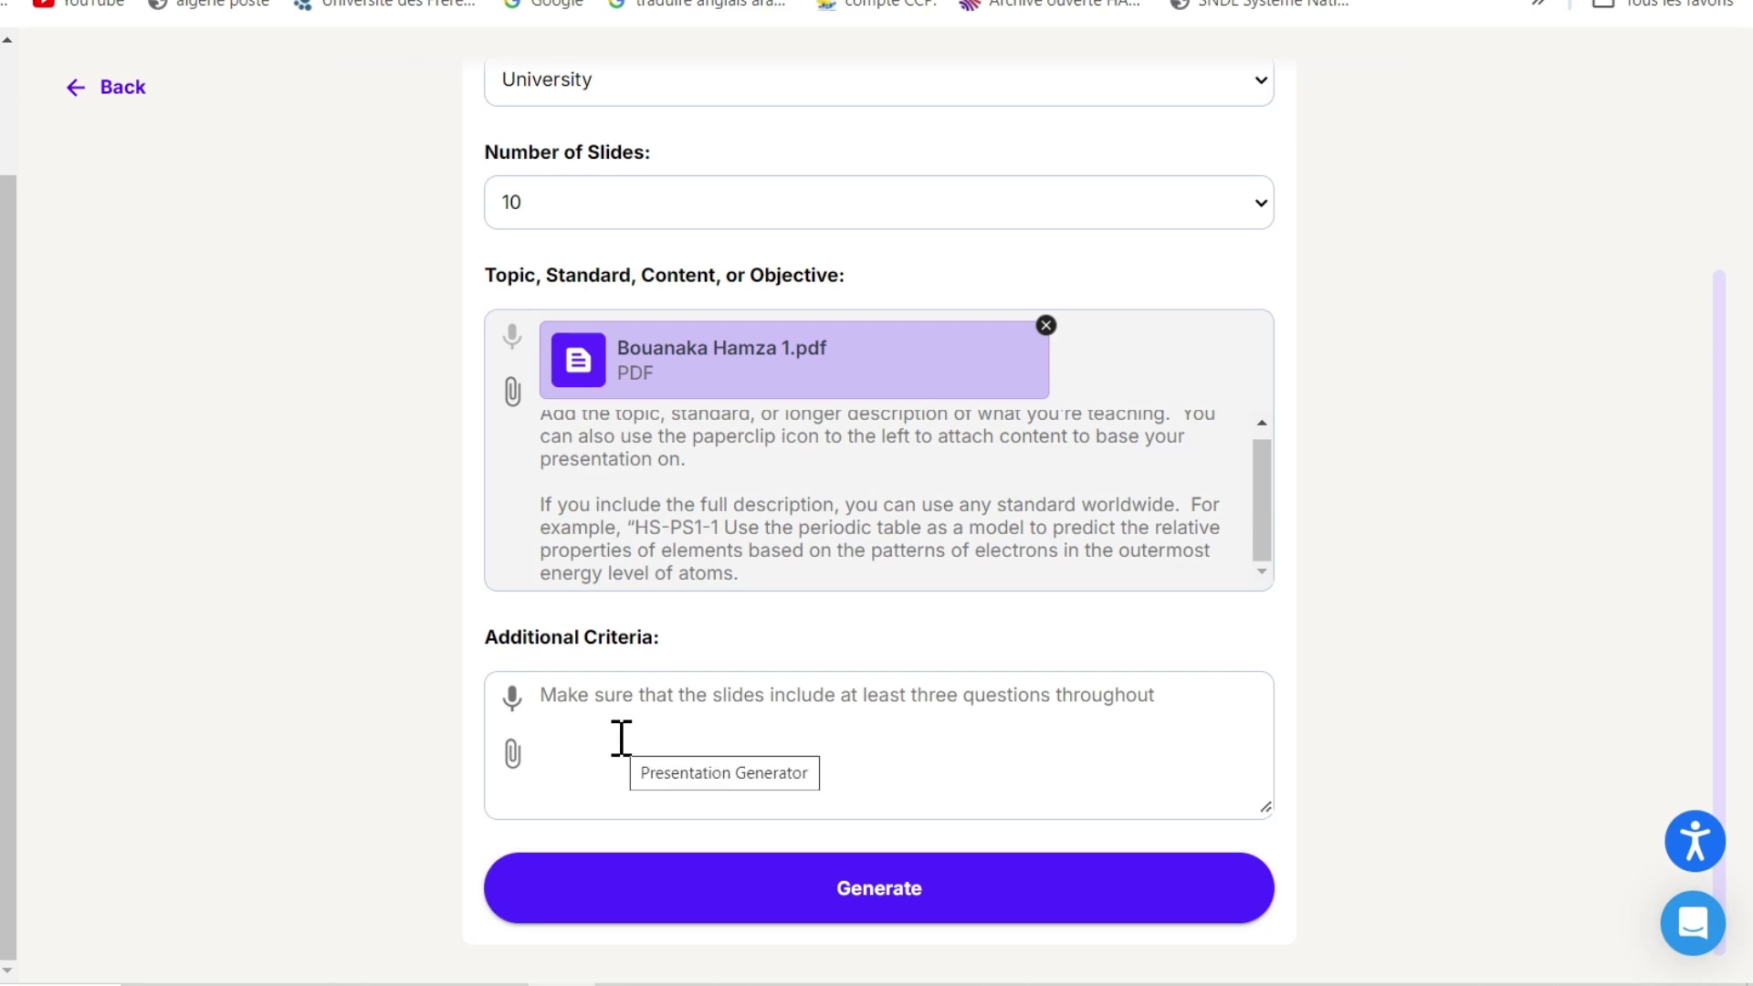
{"action": "left_click", "coordinate": [846, 894]}
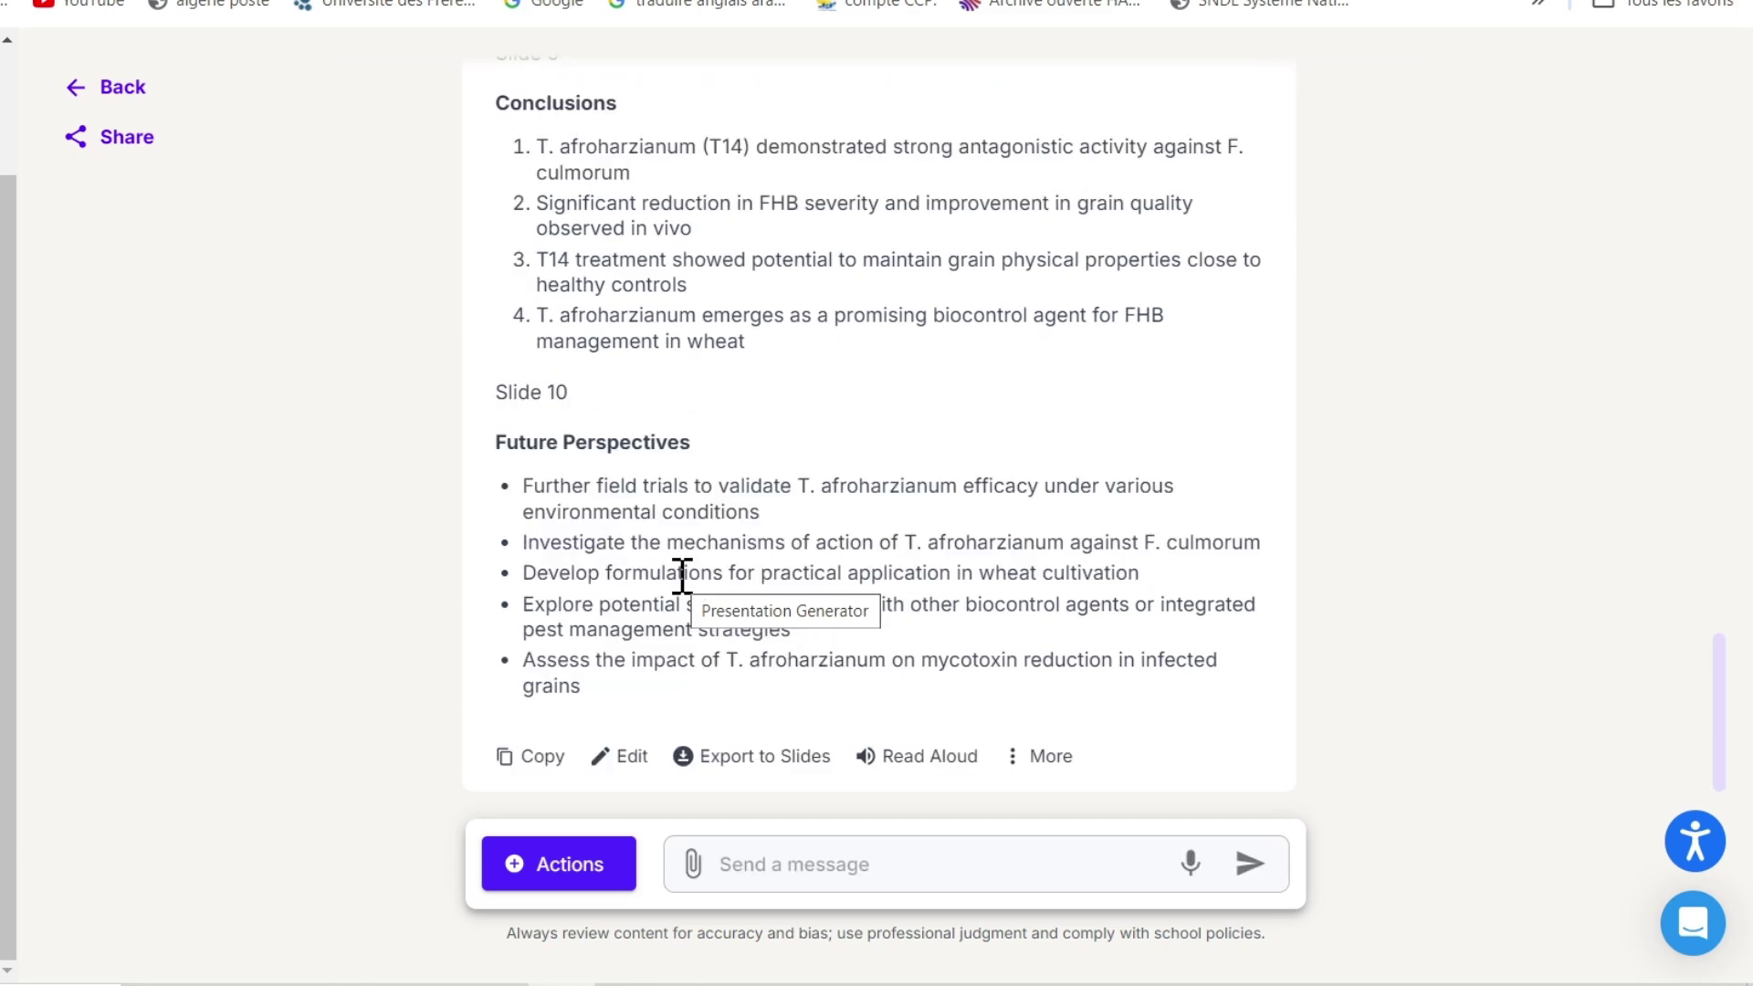
Review the generated slide outline from the title slide through the in vivo evaluation and grain property slides
{"action": "scroll", "coordinate": [682, 575], "scroll_direction": "up", "scroll_amount": 20}
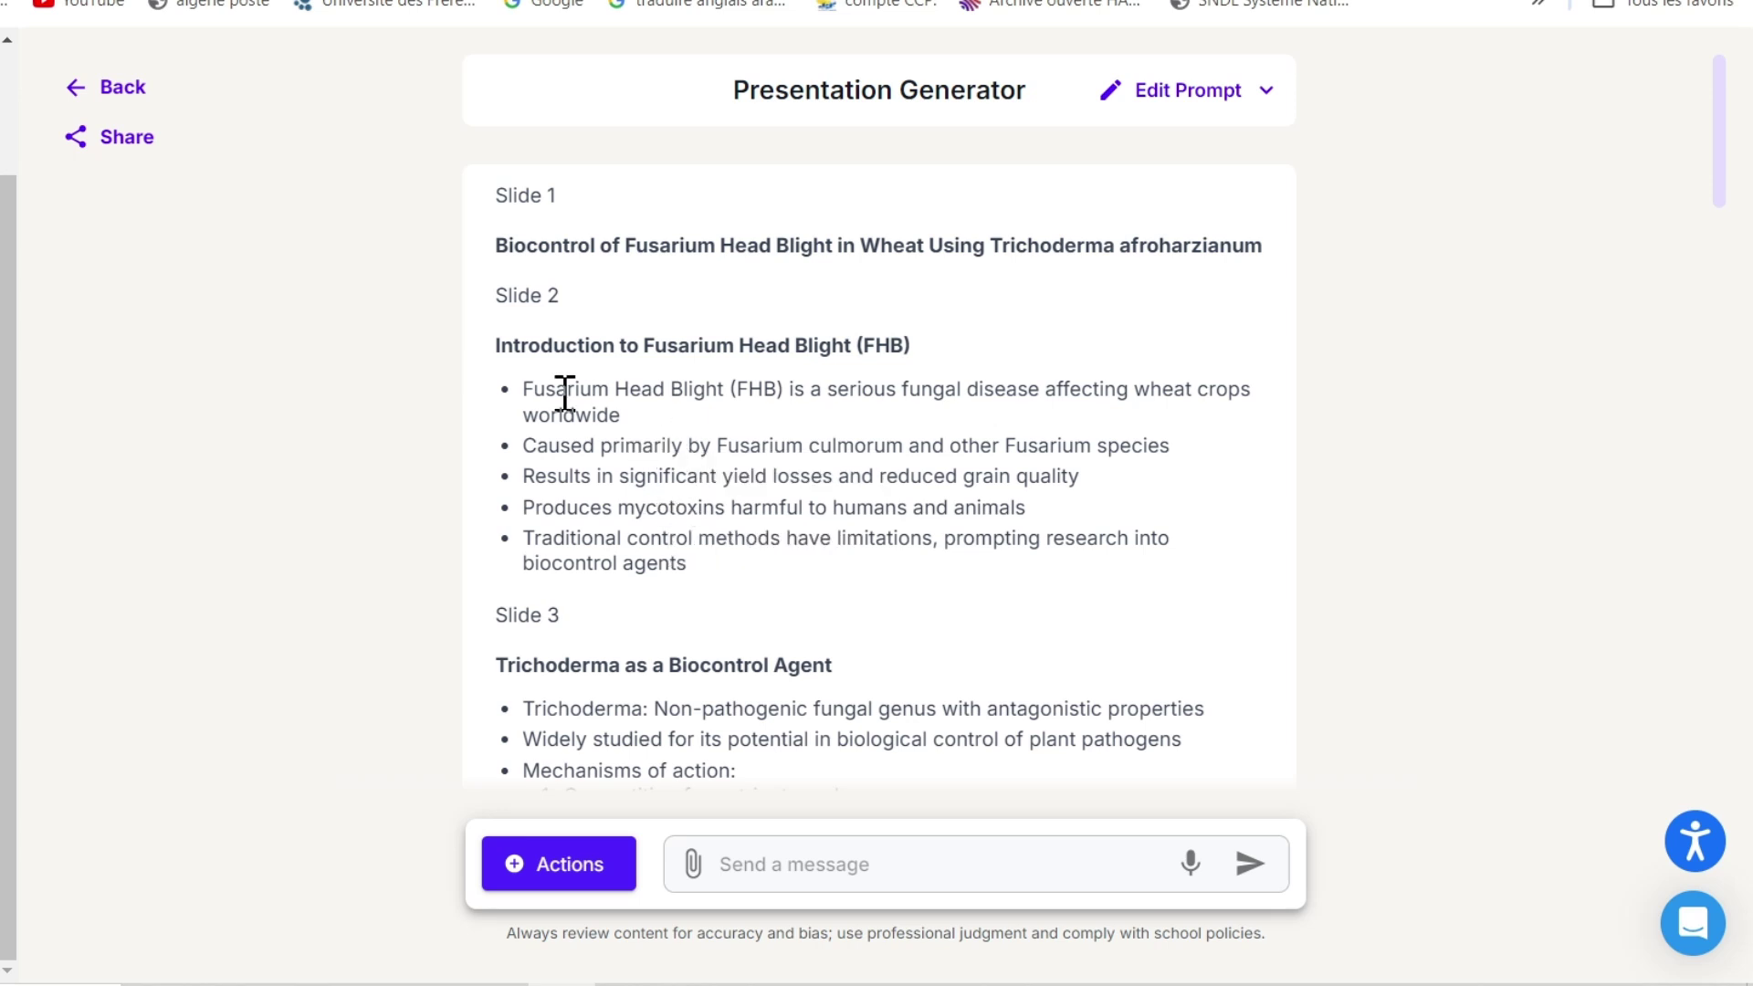
{"action": "scroll", "coordinate": [756, 525], "scroll_direction": "down", "scroll_amount": 2}
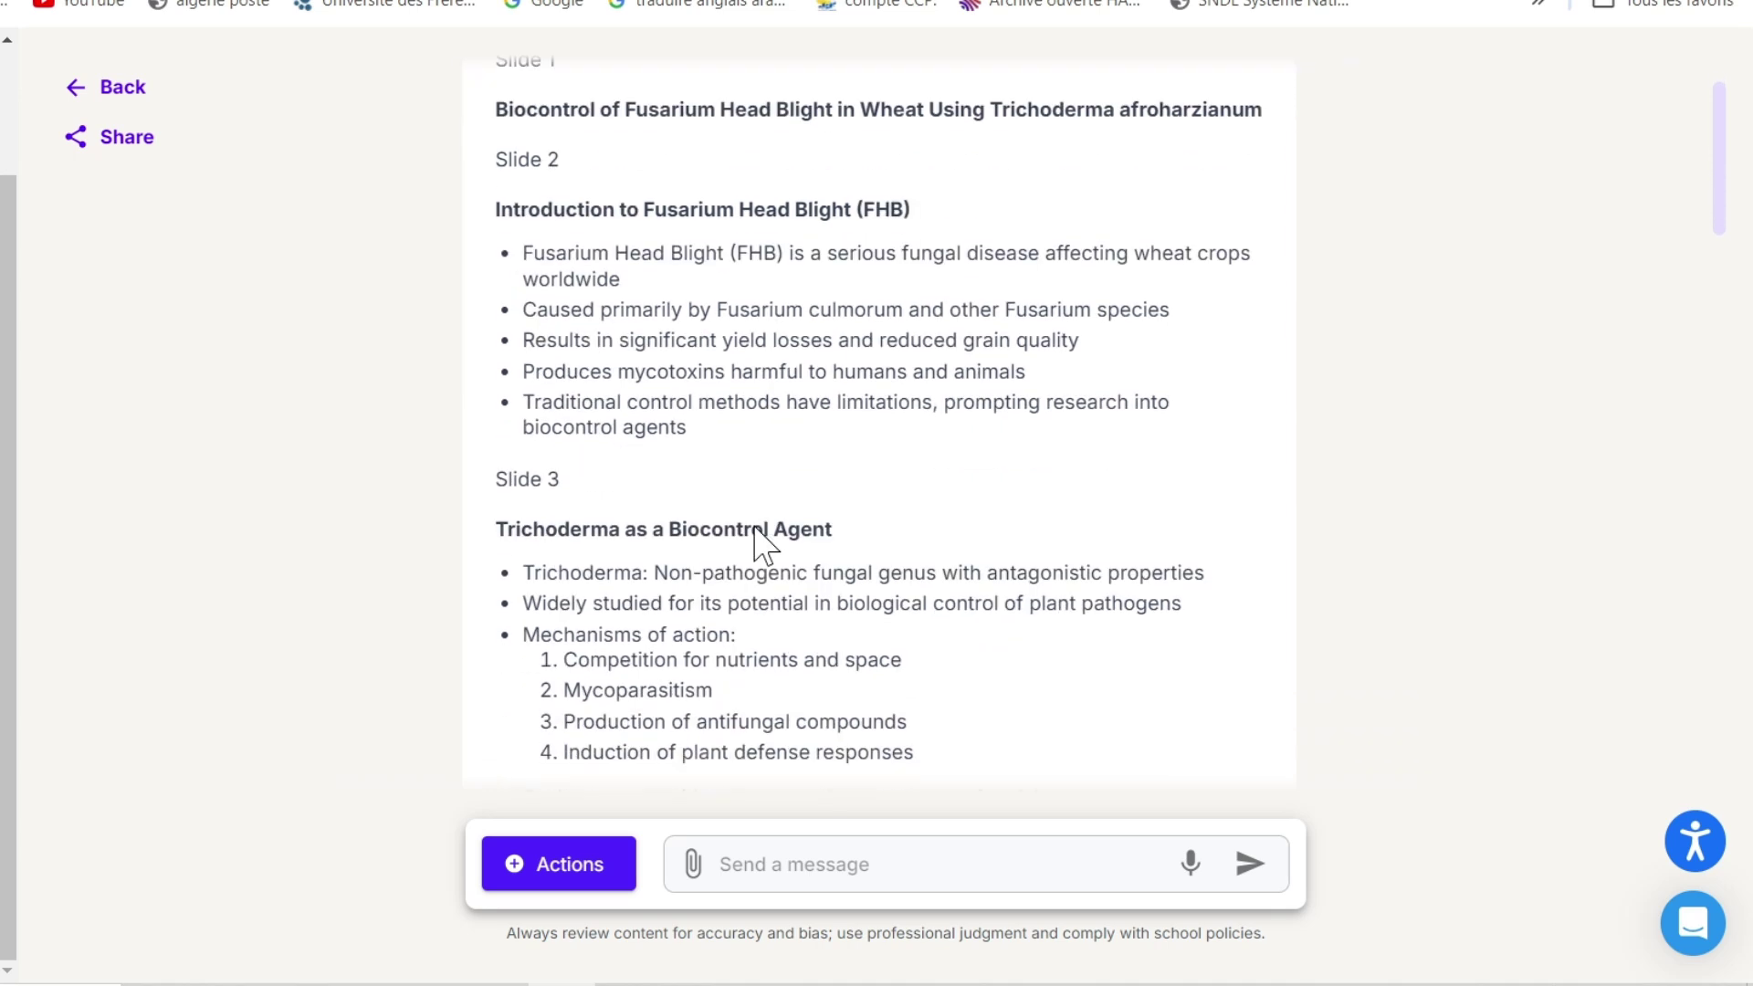
{"action": "scroll", "coordinate": [775, 556], "scroll_direction": "down", "scroll_amount": 3}
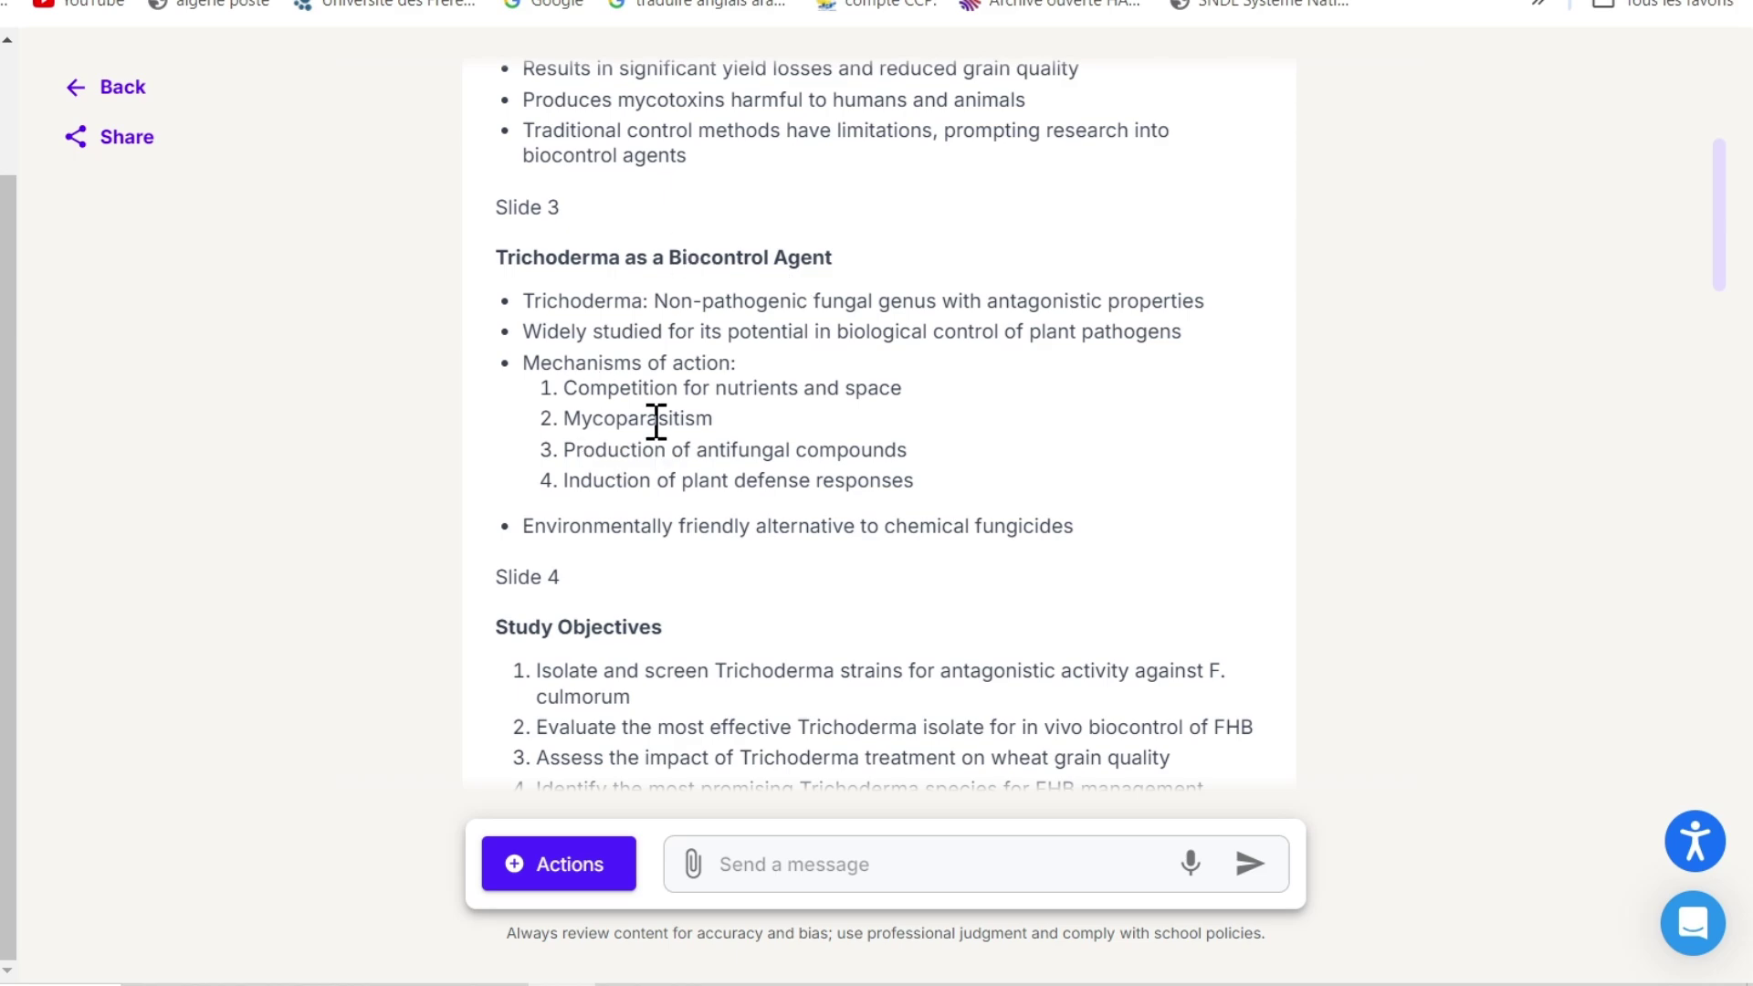
{"action": "scroll", "coordinate": [646, 446], "scroll_direction": "down", "scroll_amount": 3}
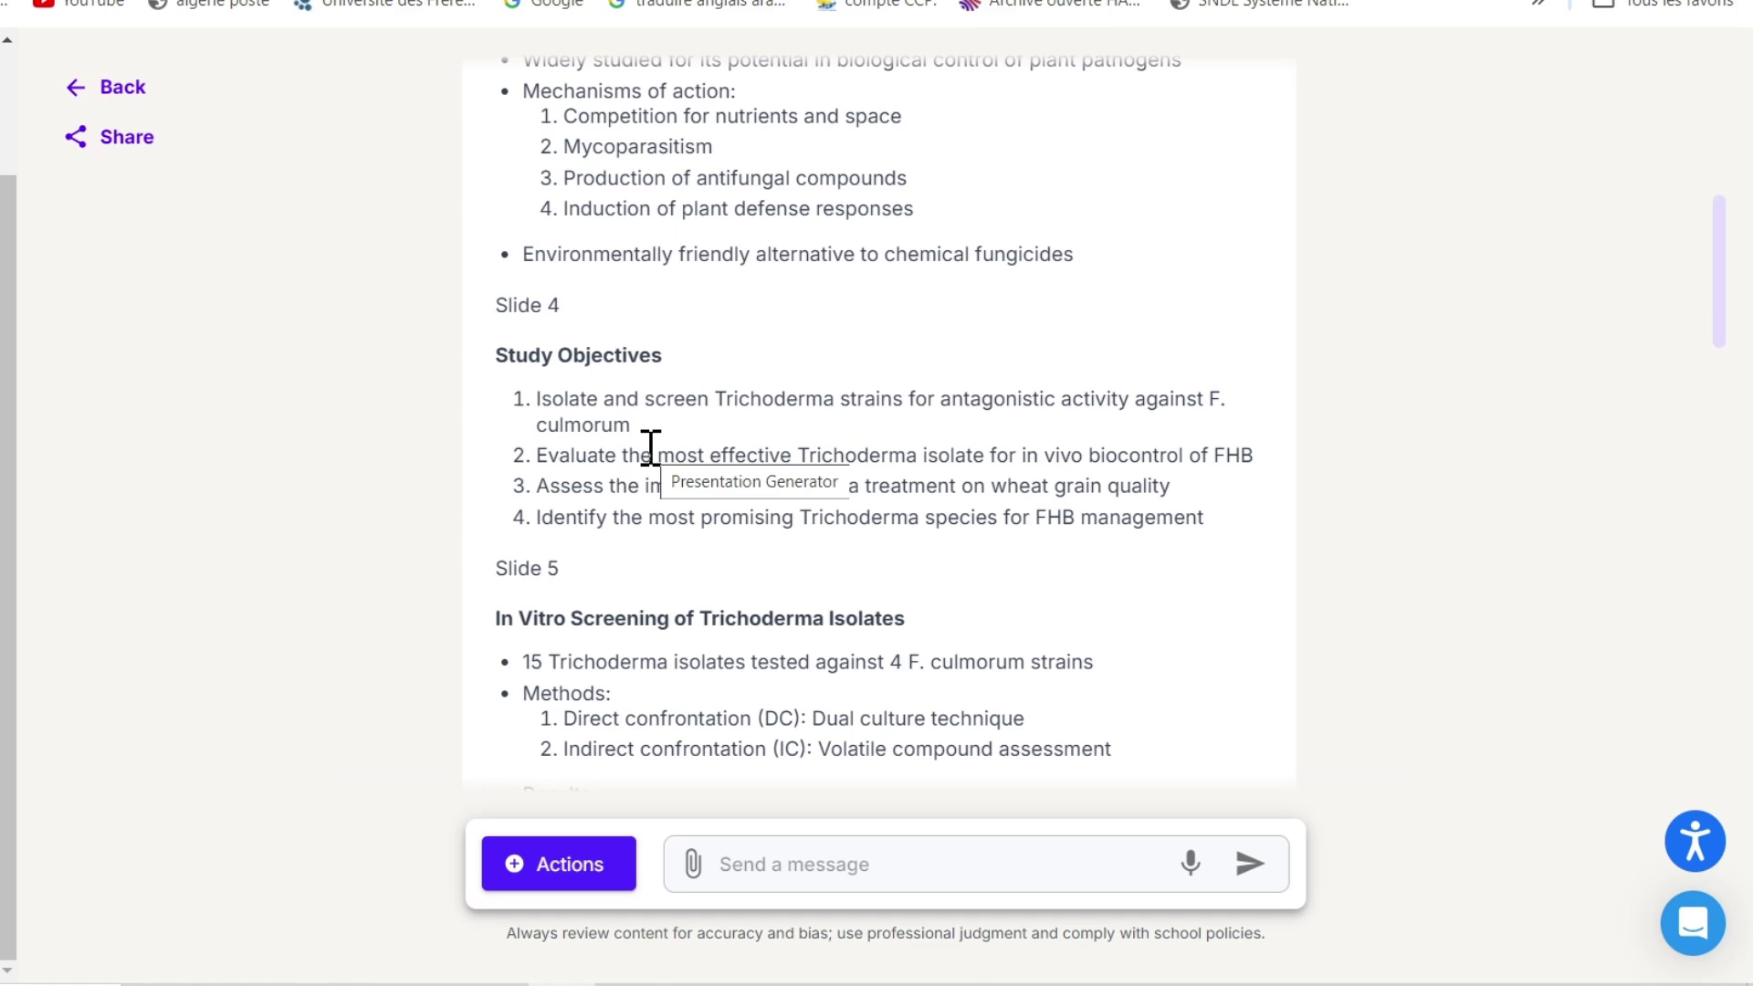
{"action": "scroll", "coordinate": [650, 447], "scroll_direction": "down", "scroll_amount": 5}
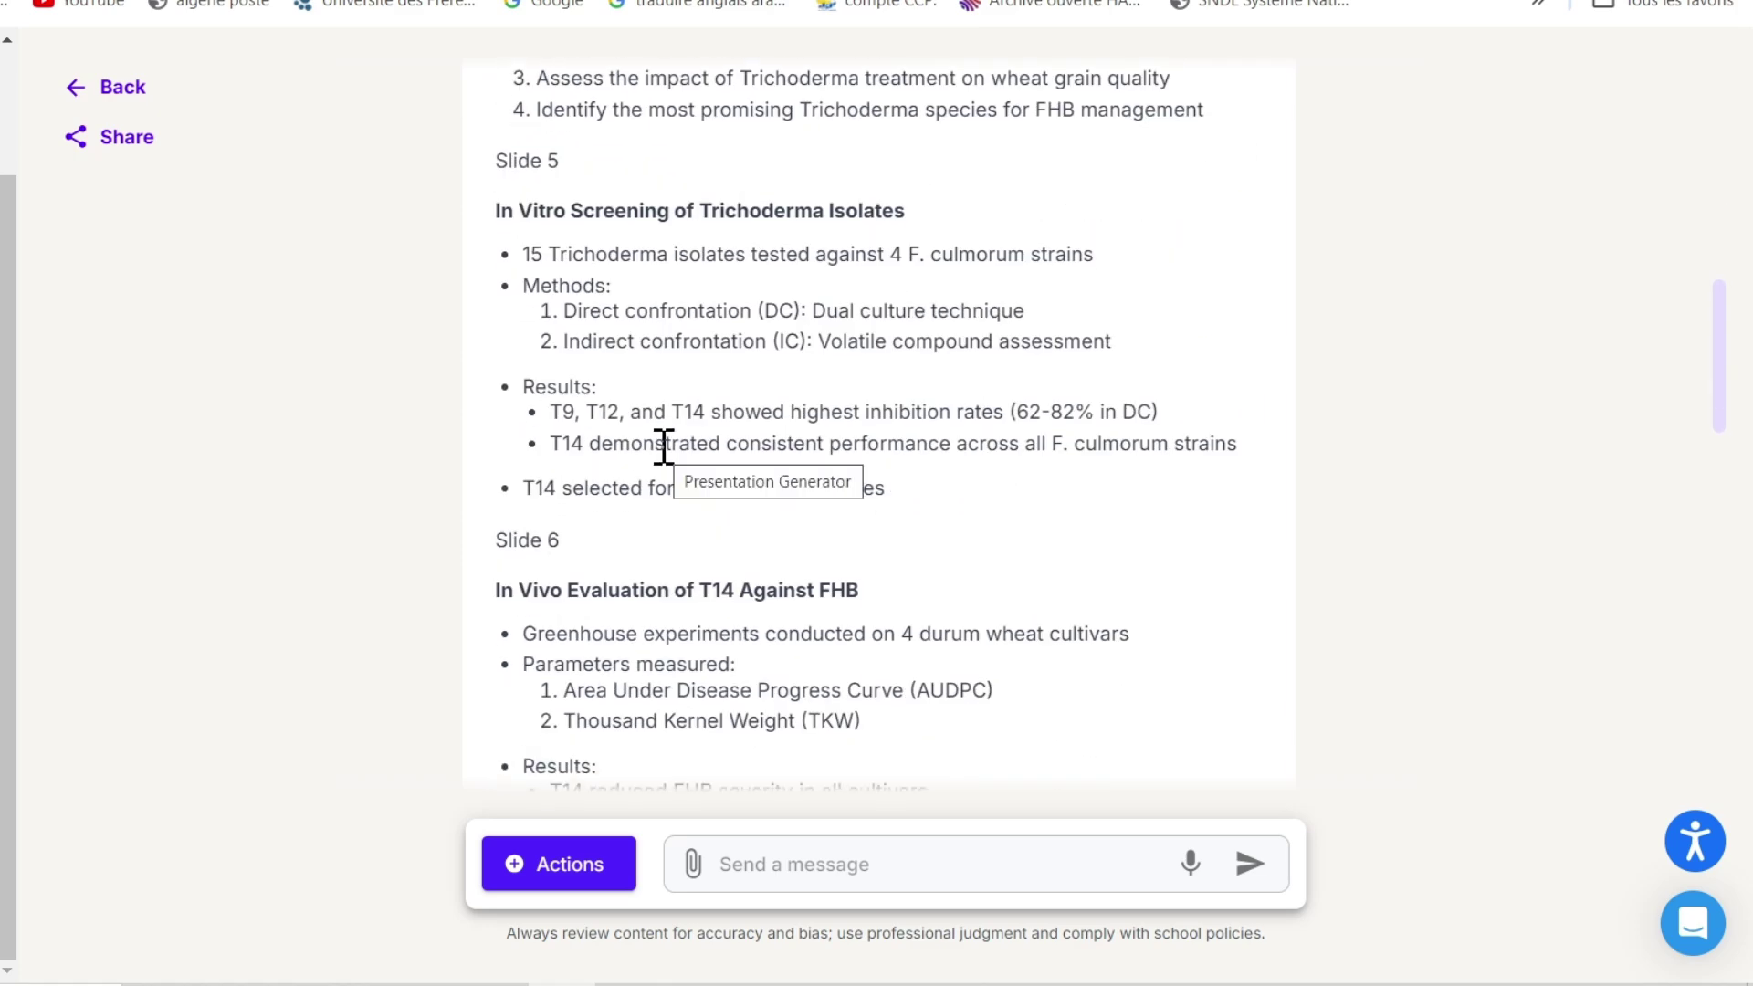
{"action": "scroll", "coordinate": [664, 447], "scroll_direction": "down", "scroll_amount": 2}
{"action": "scroll", "coordinate": [665, 446], "scroll_direction": "down", "scroll_amount": 2}
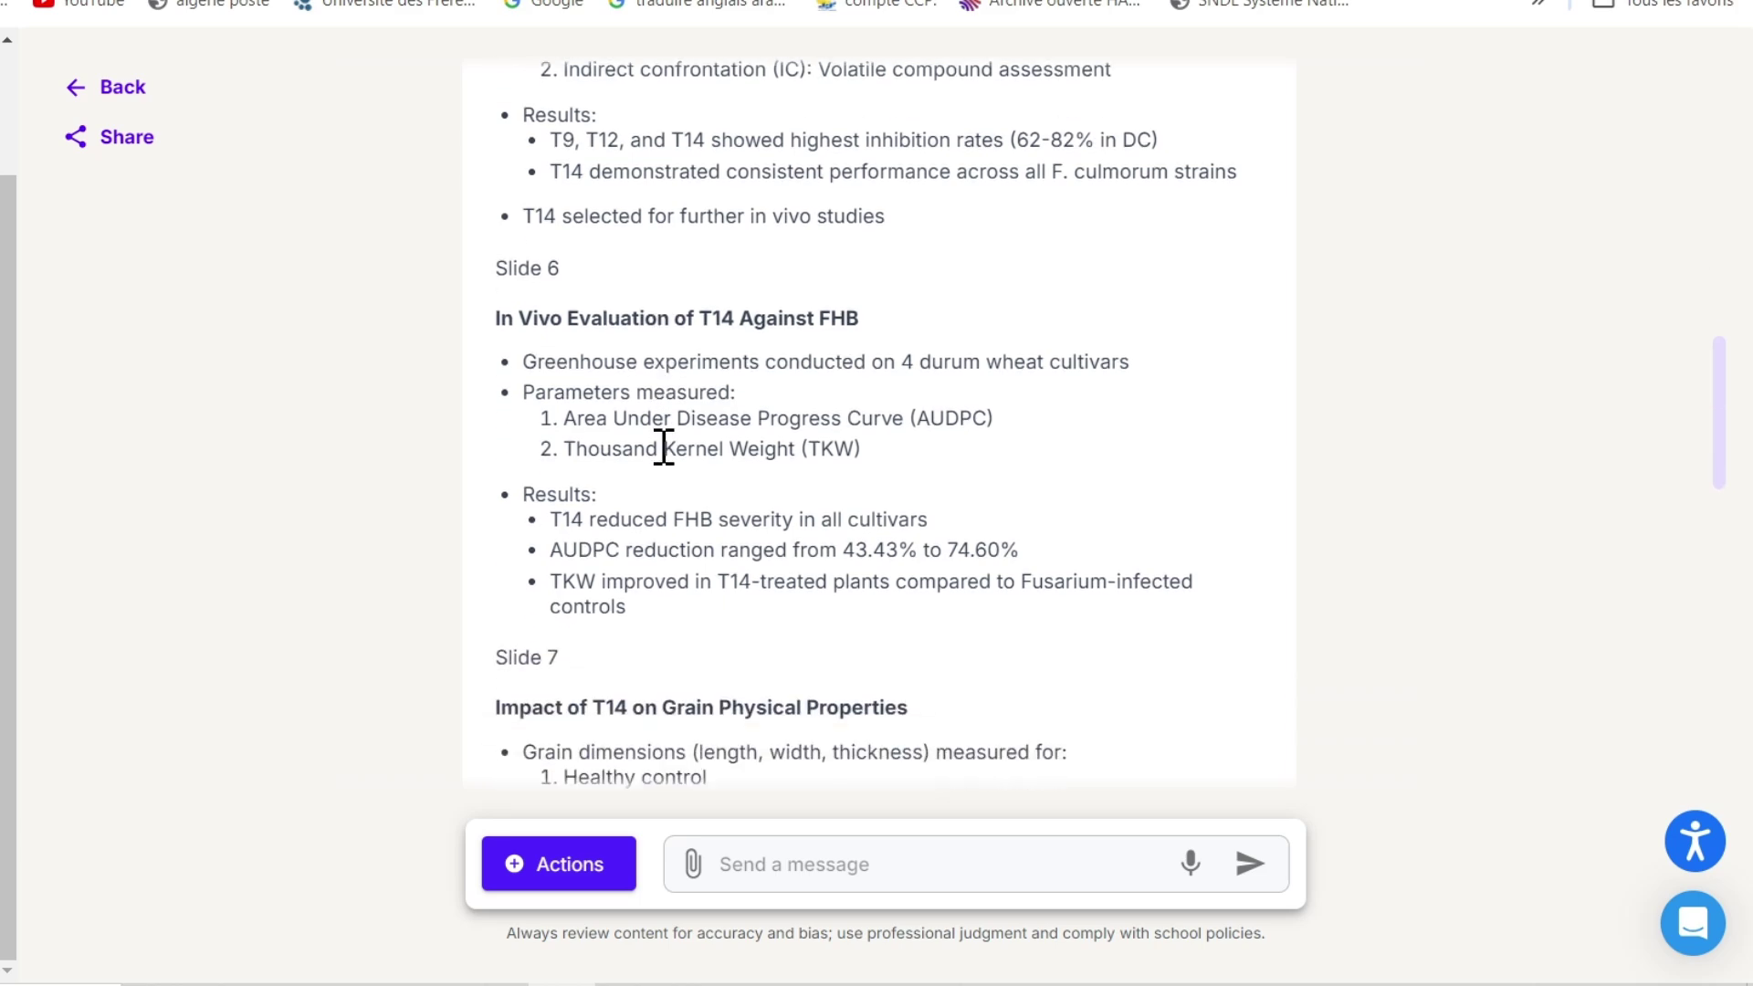
Translate the generated presentation outline into French
{"action": "left_click", "coordinate": [553, 860]}
{"action": "left_click", "coordinate": [851, 741]}
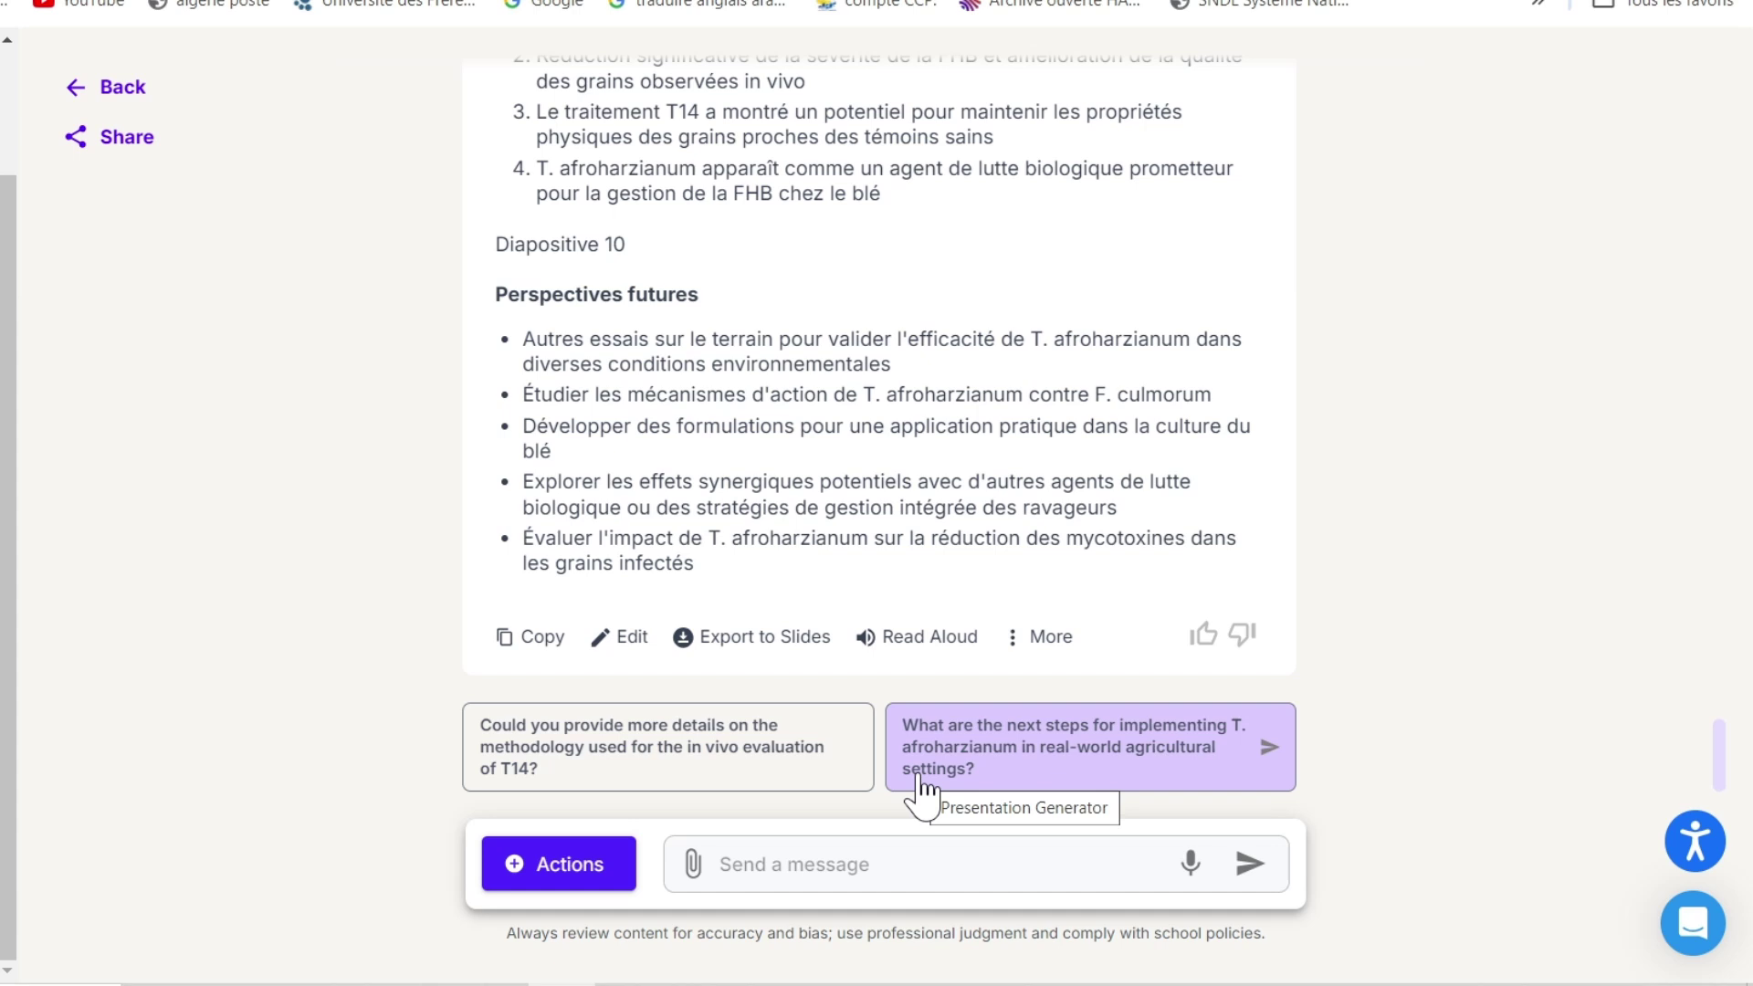
Return to the tools list and look through the other available tools, such as the text, e-mail and song generators
{"action": "left_click", "coordinate": [91, 88]}
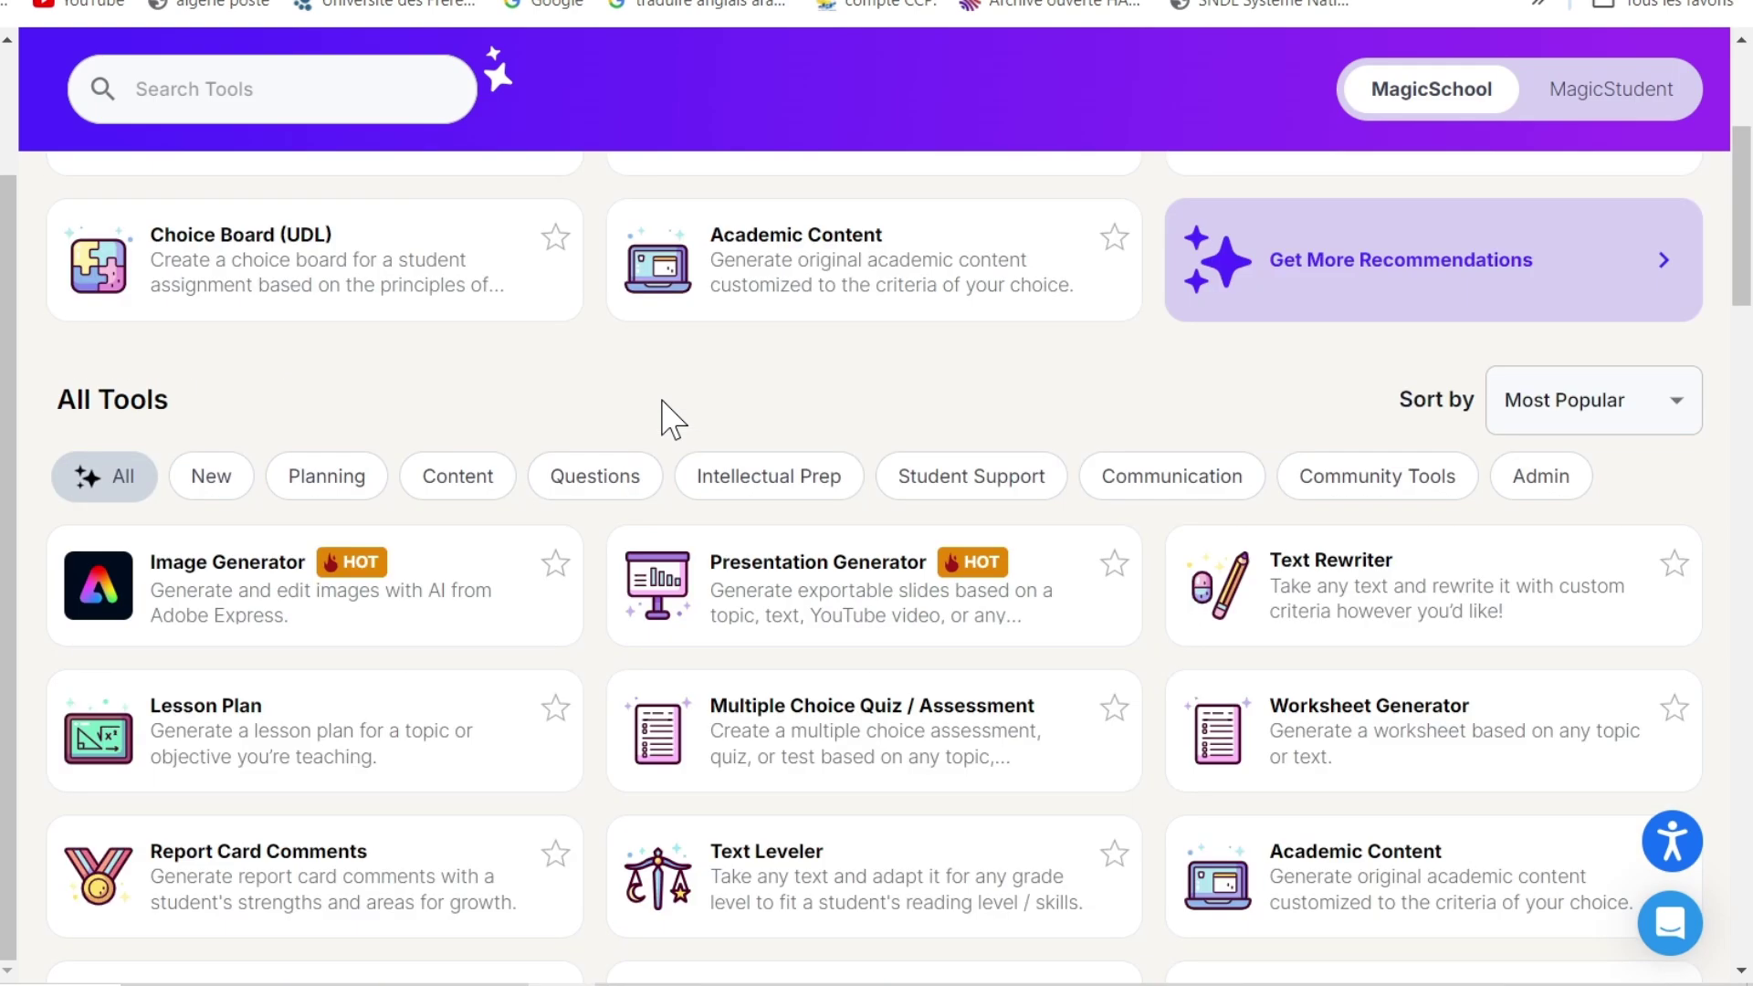
{"action": "scroll", "coordinate": [673, 420], "scroll_direction": "down", "scroll_amount": 5}
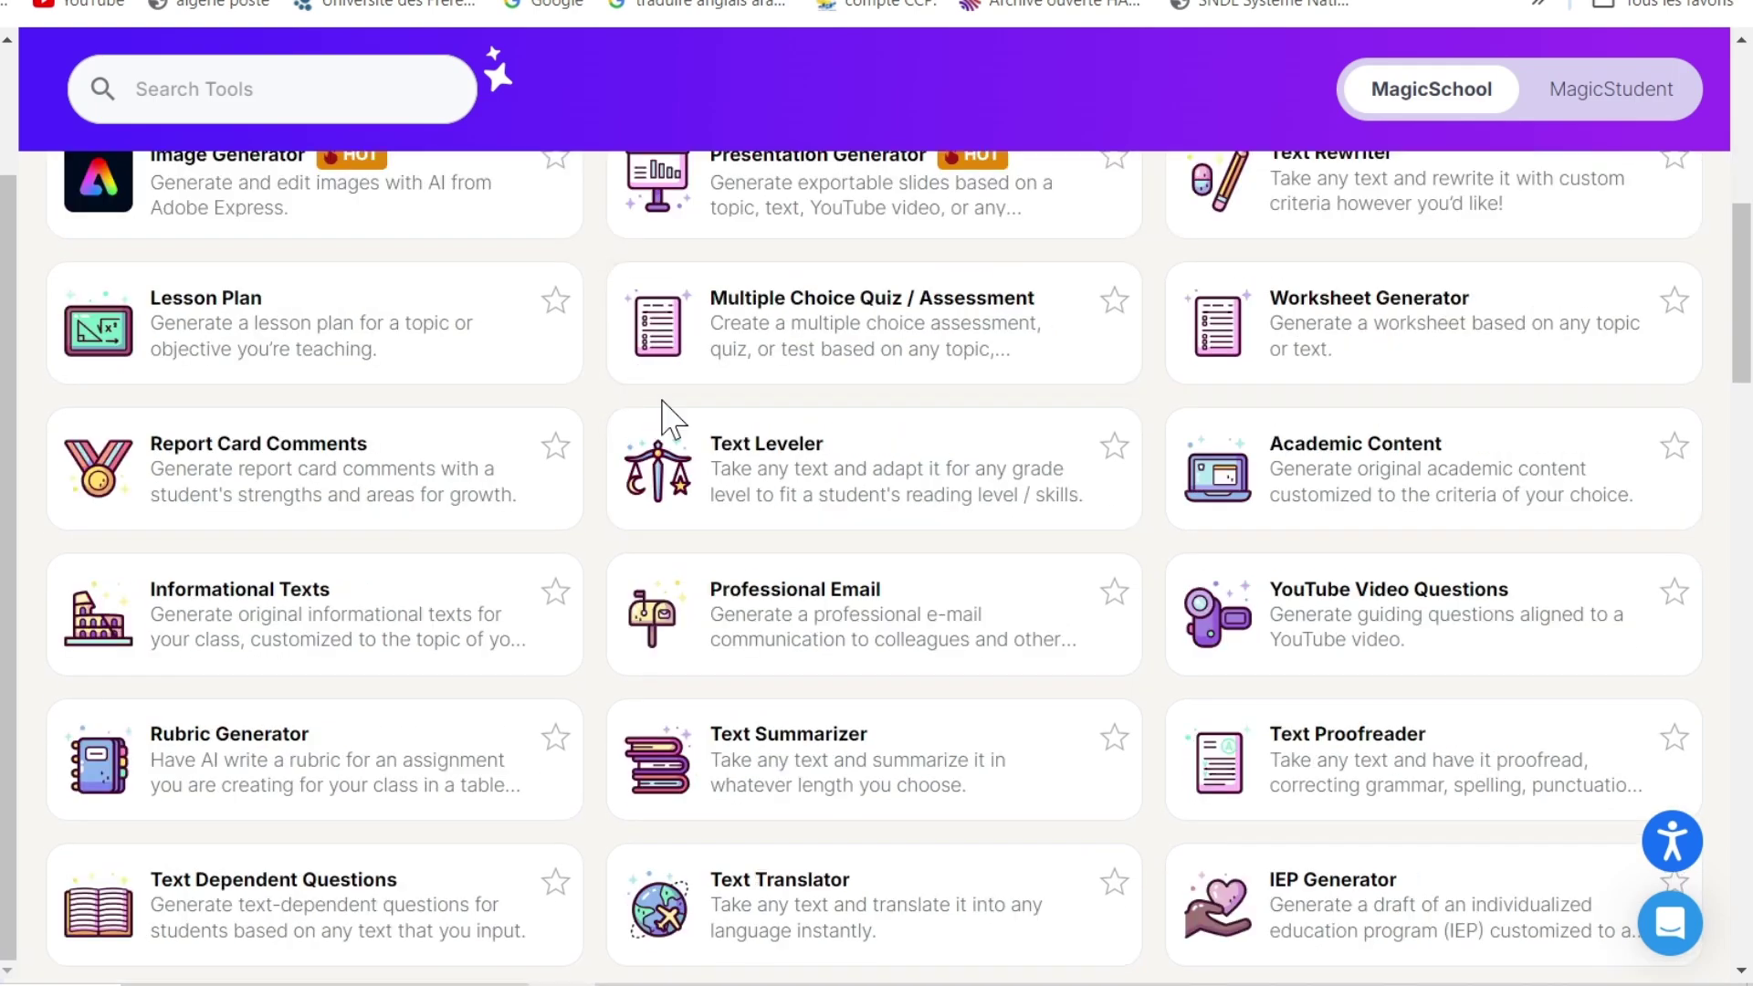
{"action": "scroll", "coordinate": [673, 420], "scroll_direction": "down", "scroll_amount": 2}
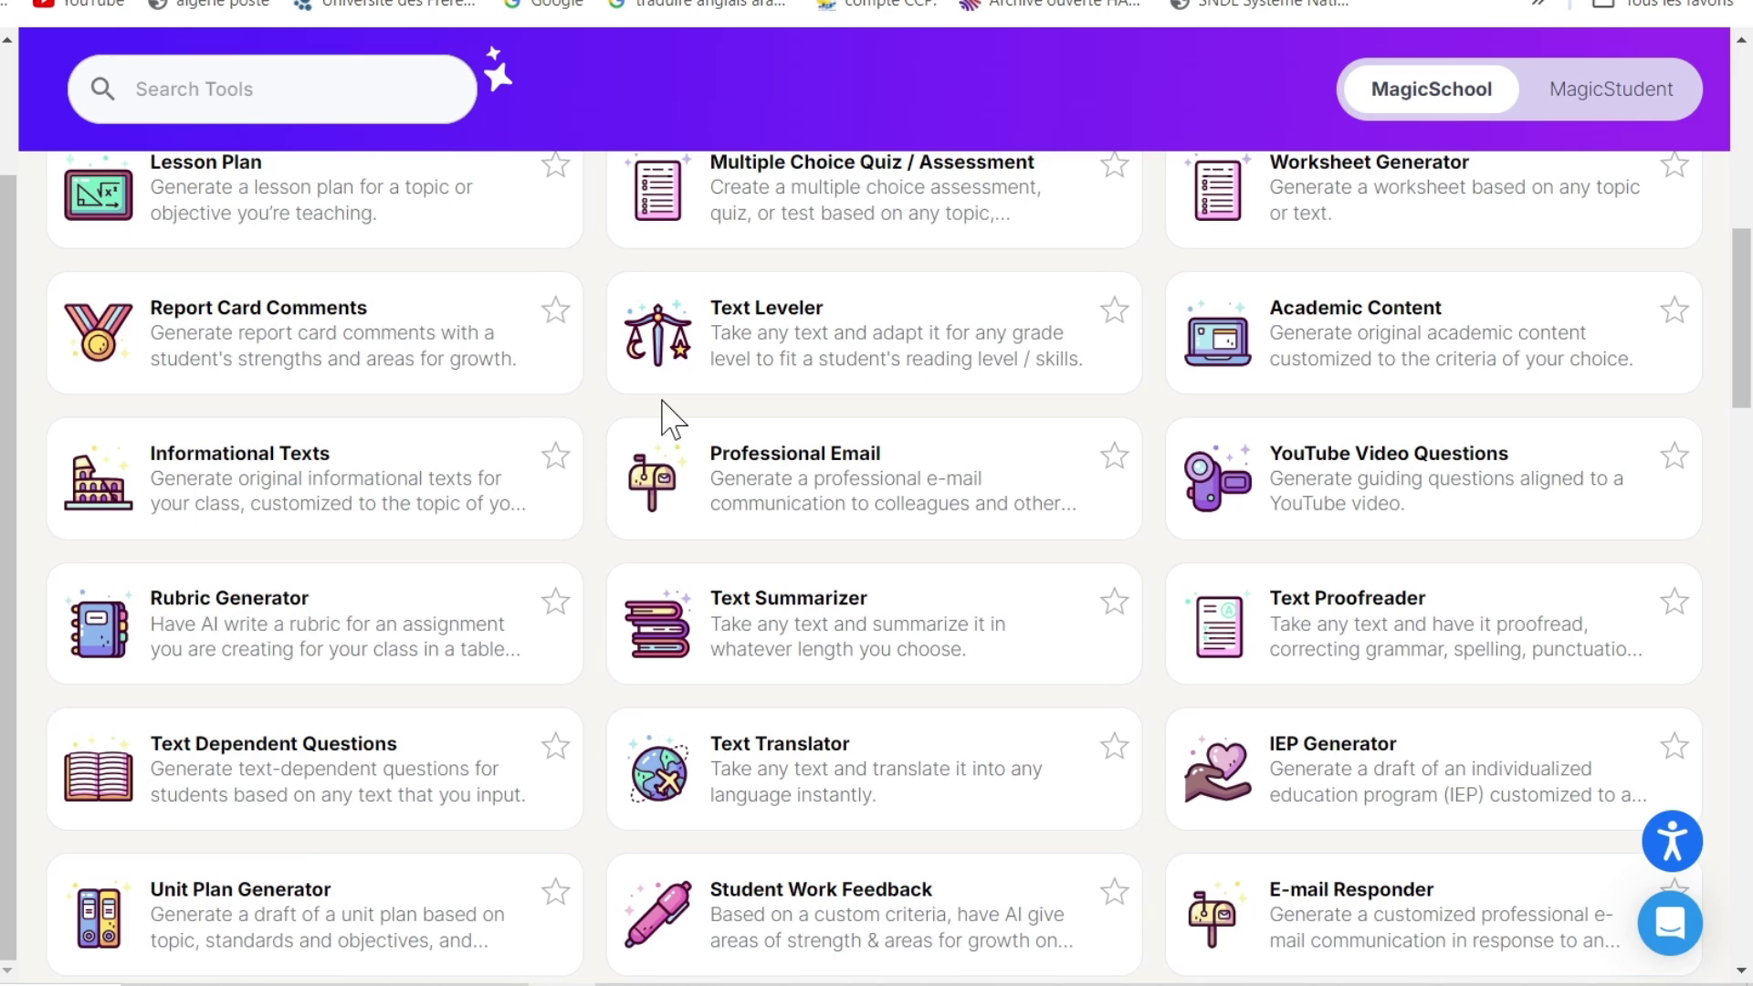
{"action": "scroll", "coordinate": [672, 420], "scroll_direction": "down", "scroll_amount": 2}
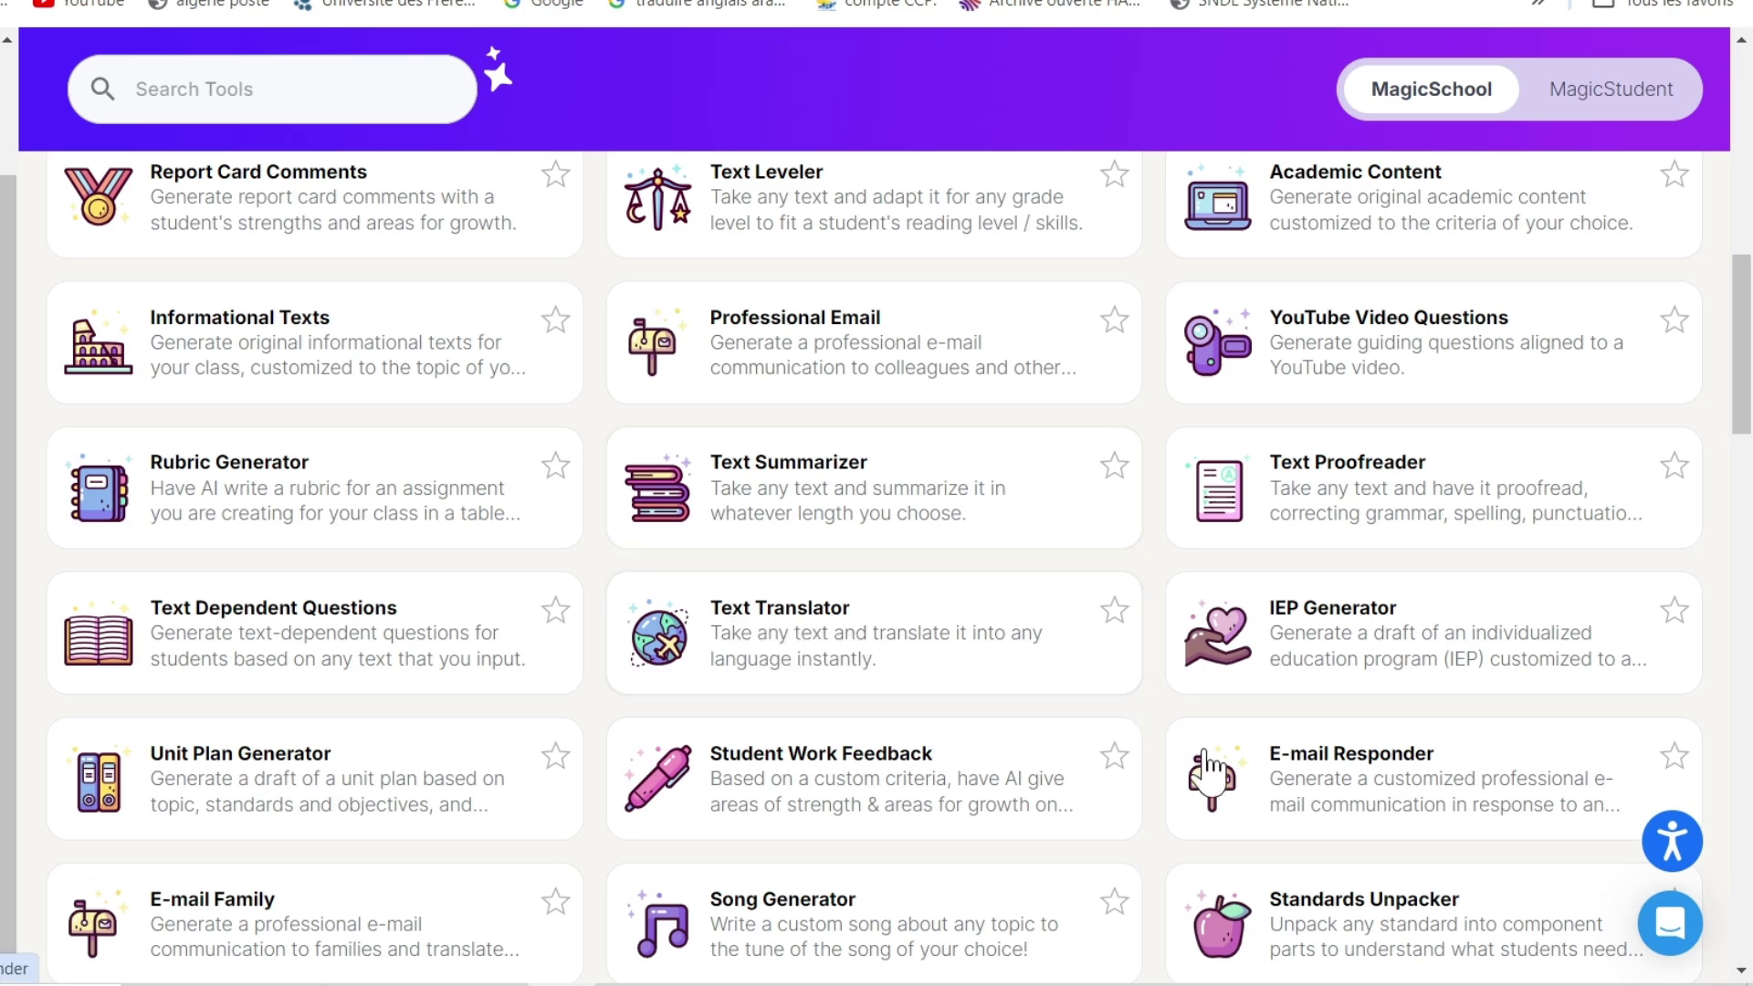
{"action": "scroll", "coordinate": [1273, 753], "scroll_direction": "down", "scroll_amount": 1}
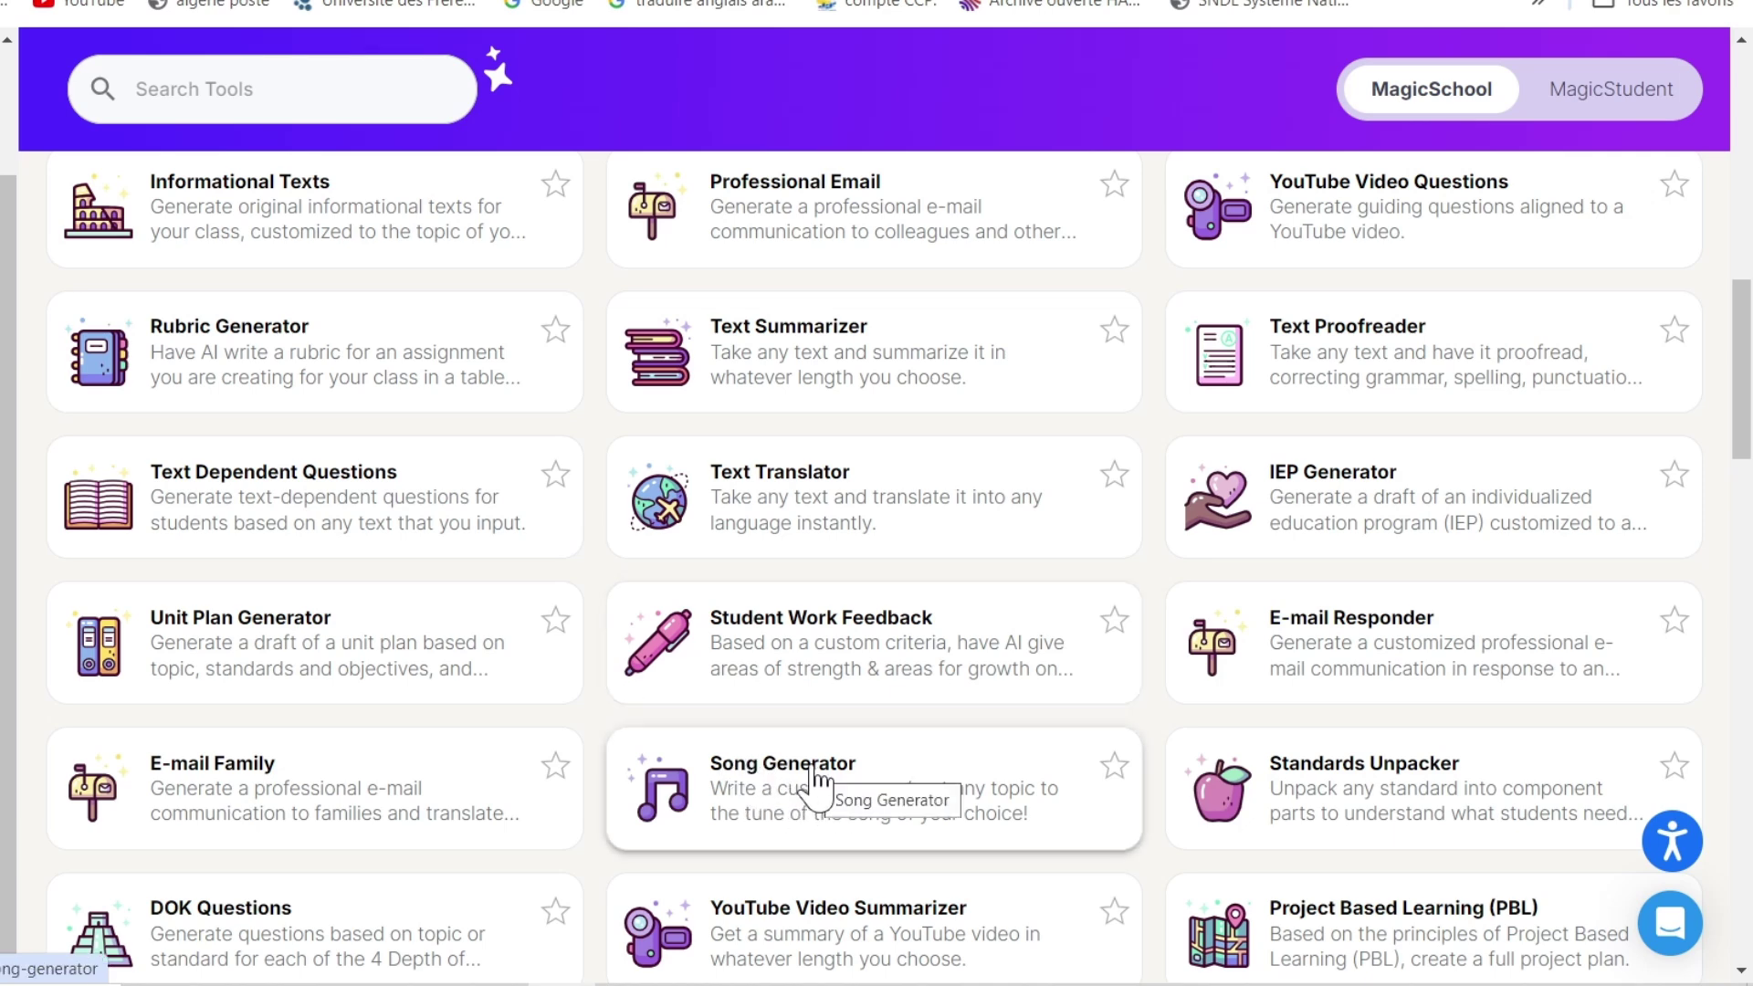
{"action": "scroll", "coordinate": [475, 761], "scroll_direction": "up", "scroll_amount": 2}
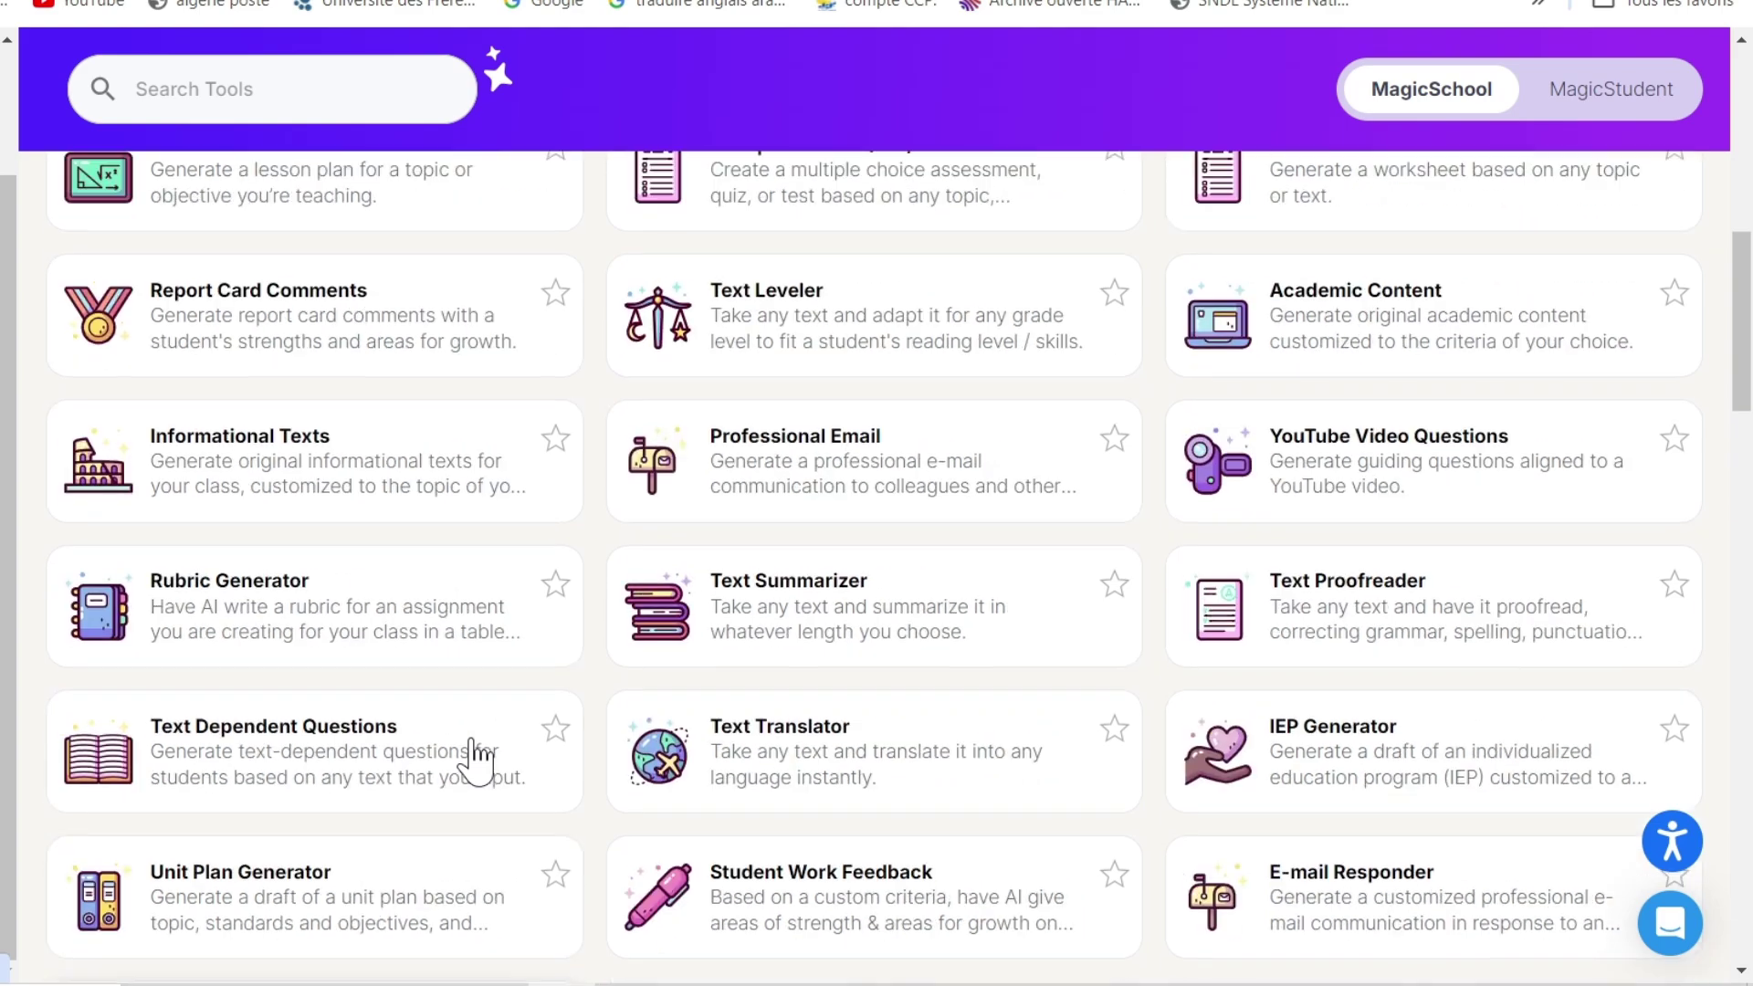
{"action": "scroll", "coordinate": [476, 758], "scroll_direction": "up", "scroll_amount": 5}
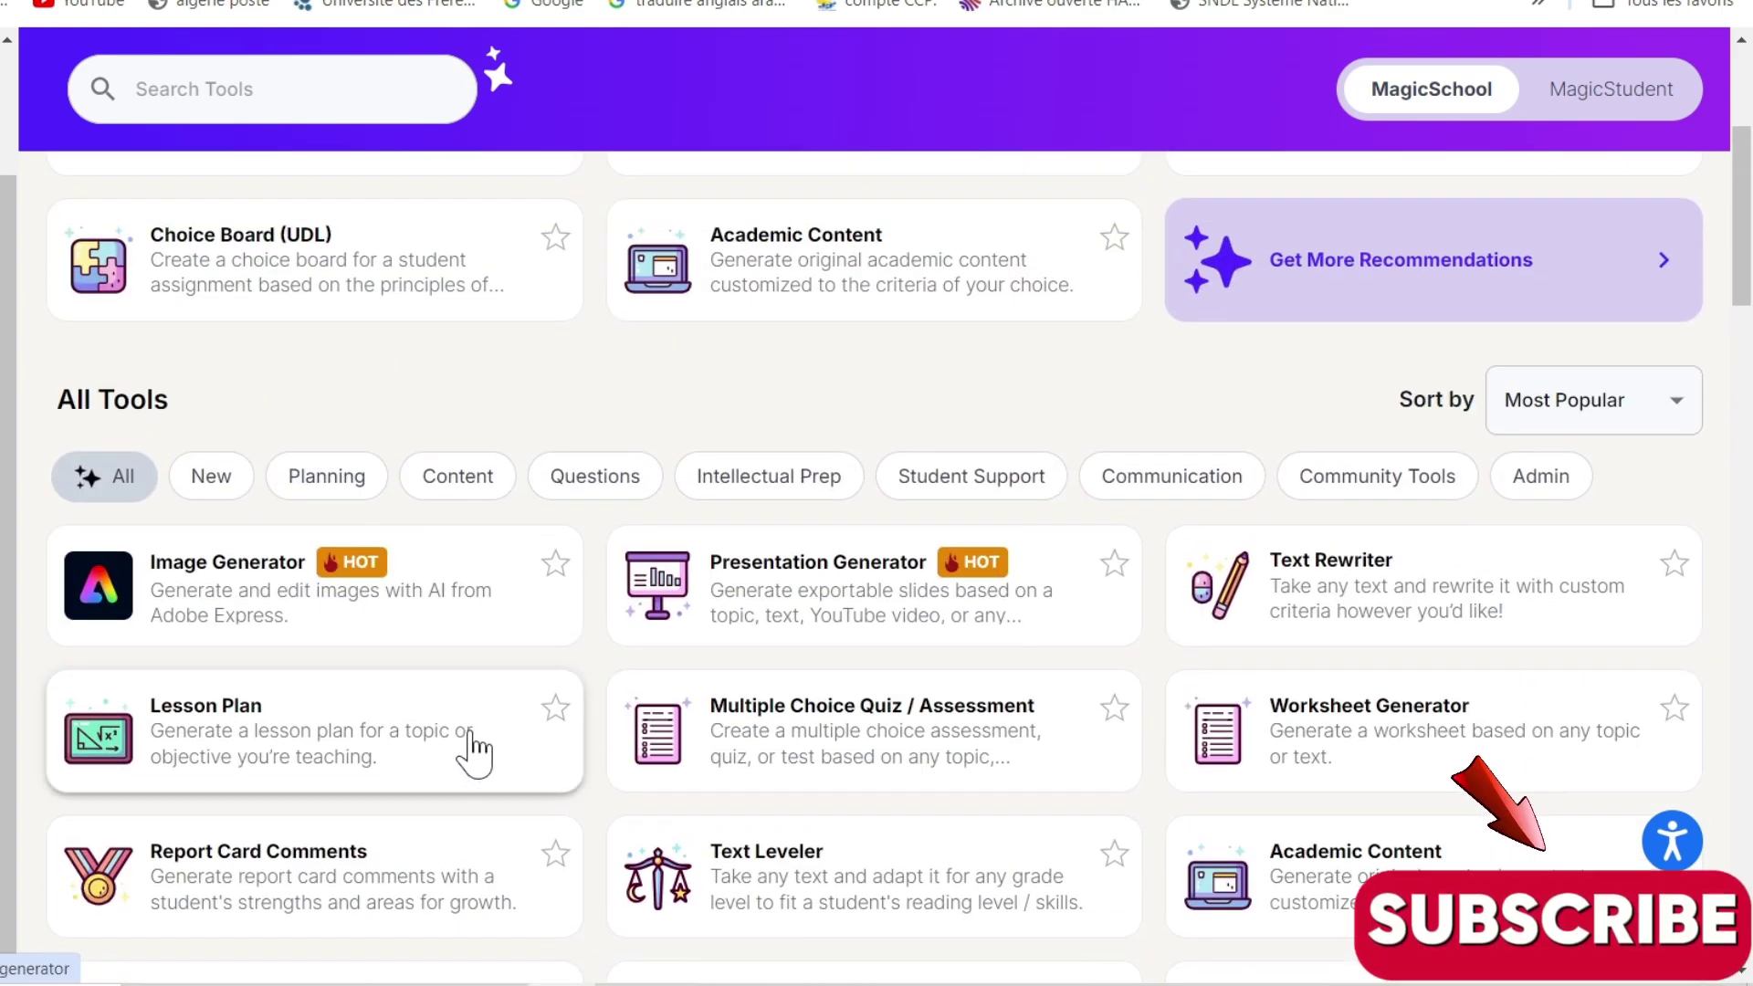